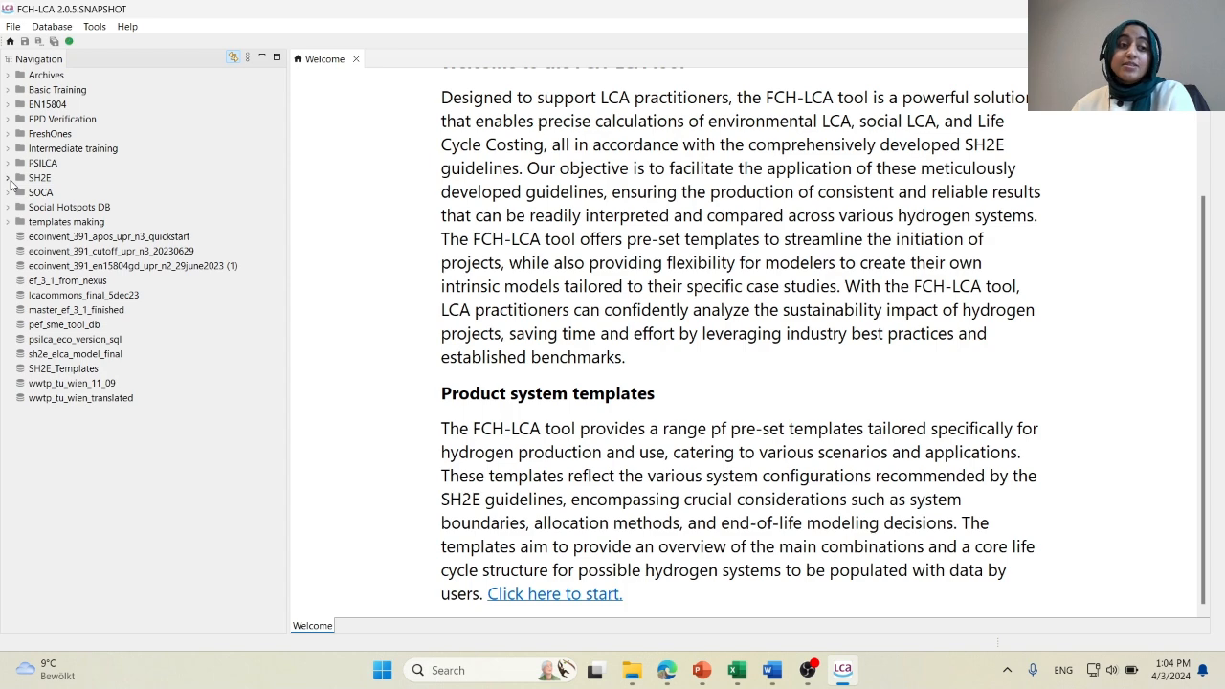
Create a new database named "FCH-LCA testing" with complete reference data in the SH2E folder.
click(7, 178)
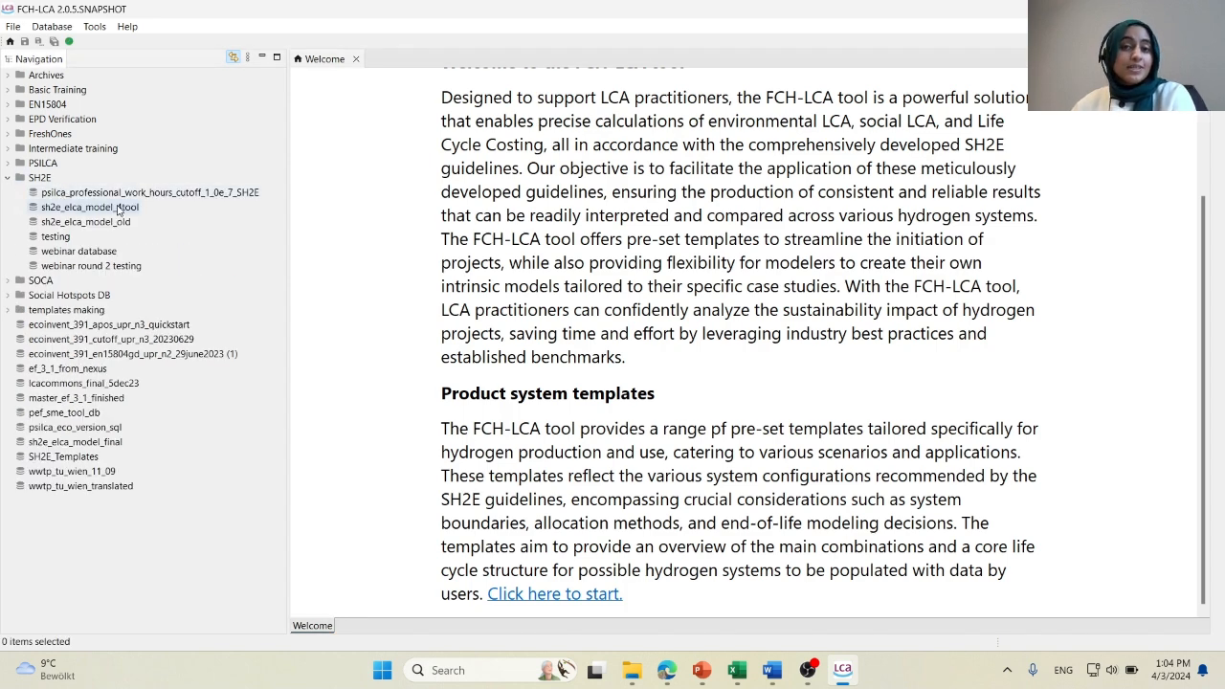
right_click(44, 179)
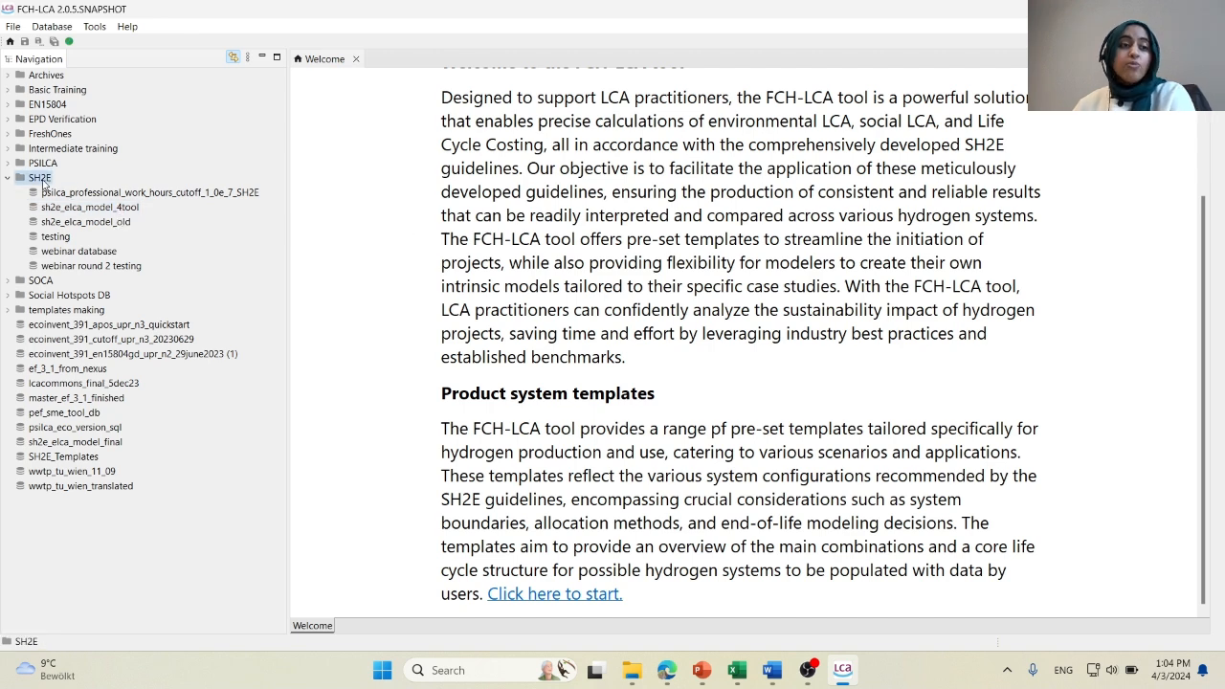
click(60, 189)
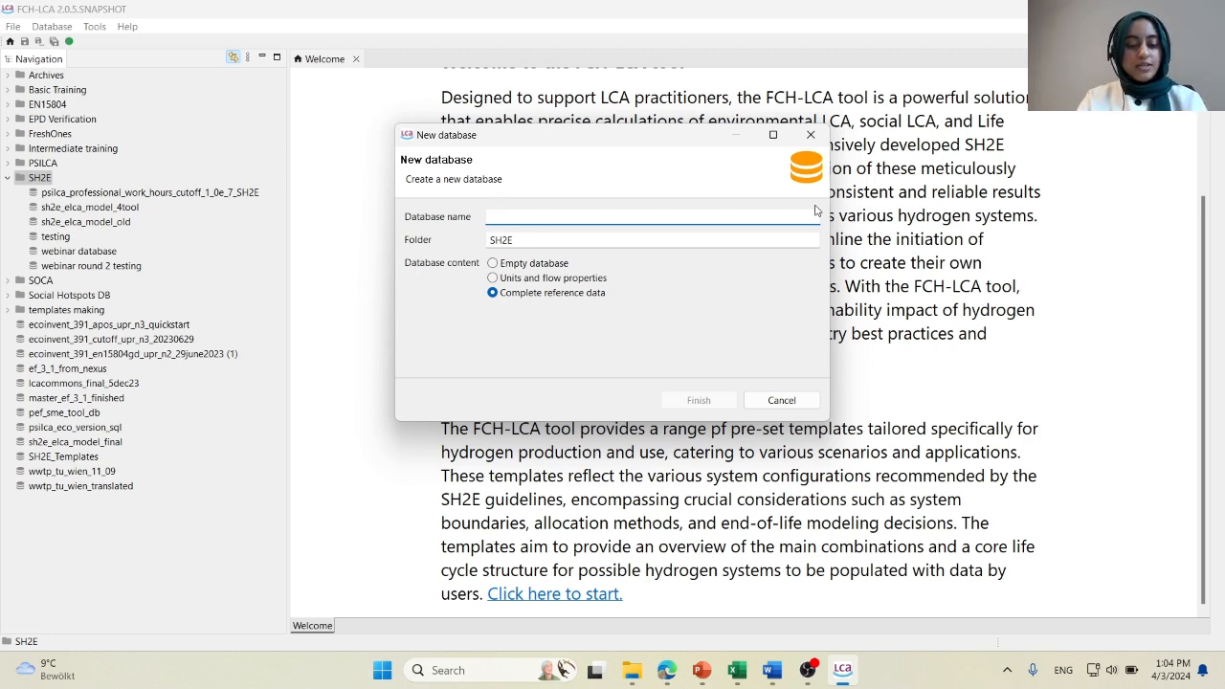
text(FCH-LCA testing)
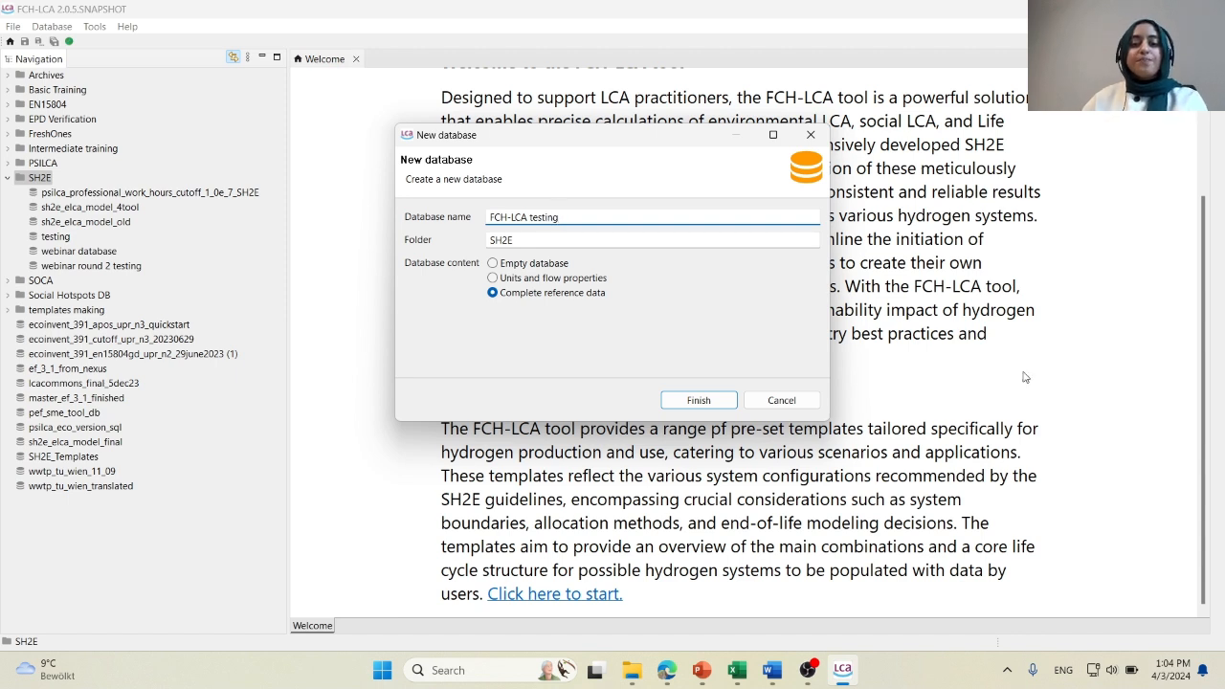
click(699, 400)
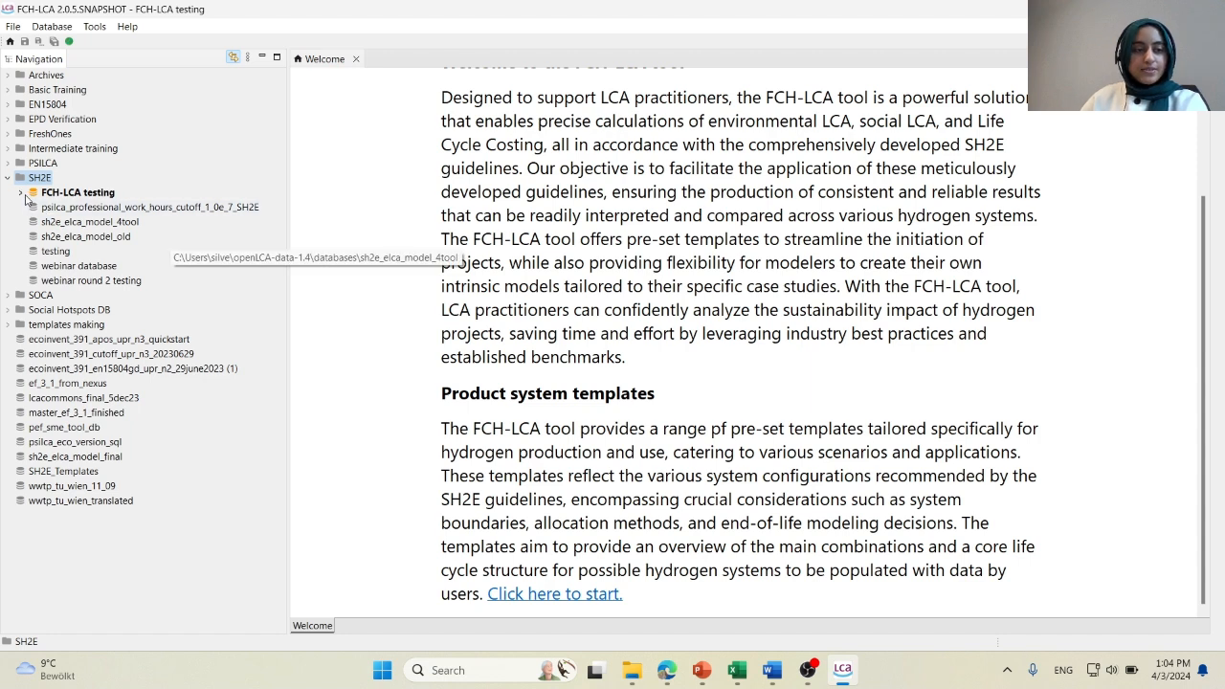
Expand the contents of the FCH-LCA testing database and open the FCH-LCA tool wizard.
click(21, 194)
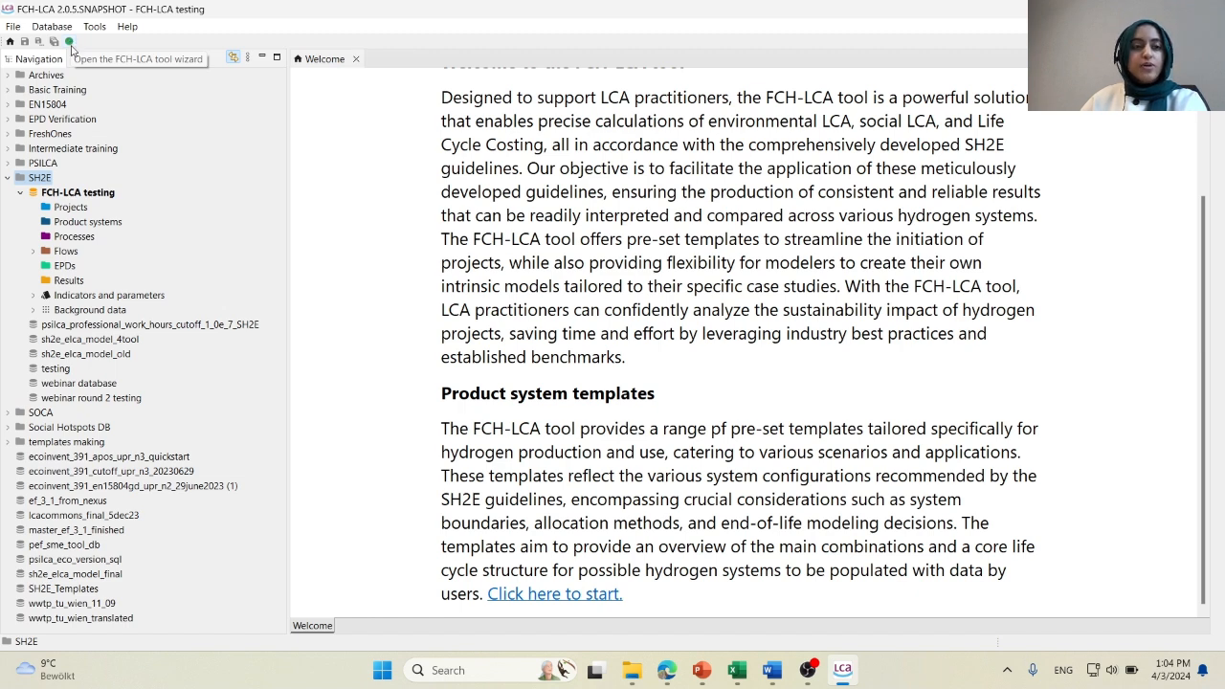
click(69, 42)
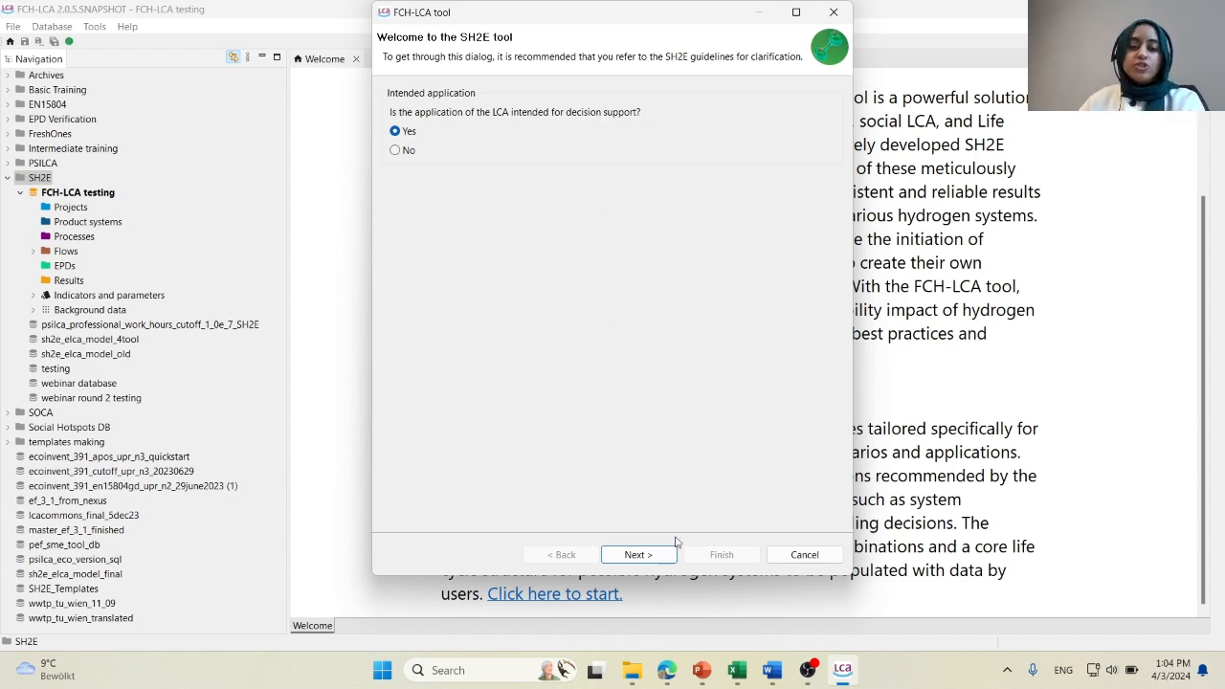
Switch to the Edge browser and look through the guideline documents offered on the SH2E downloads page.
click(668, 682)
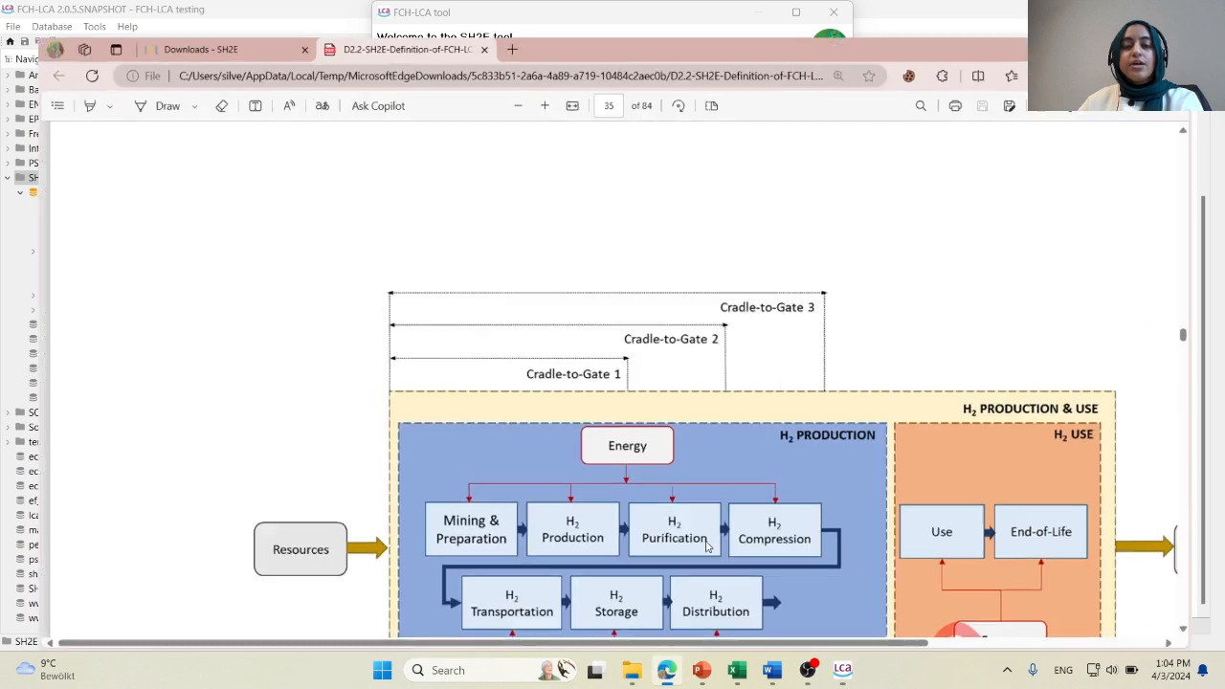
click(172, 13)
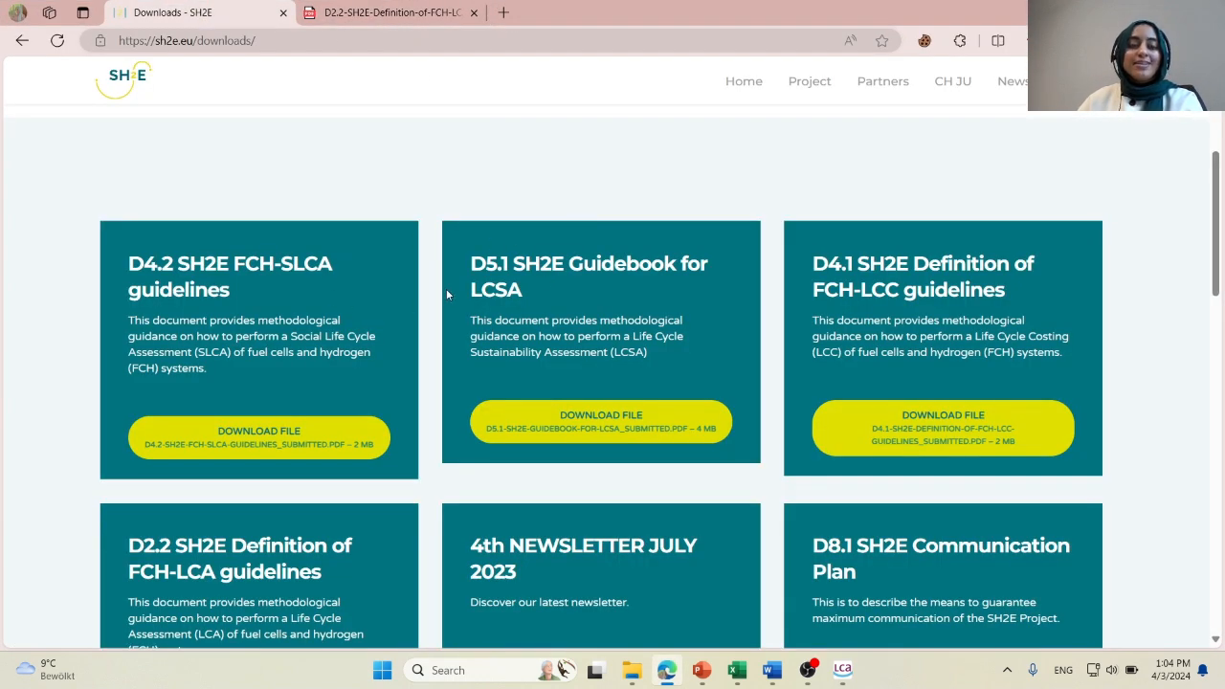
scroll(334, 404, down, 1)
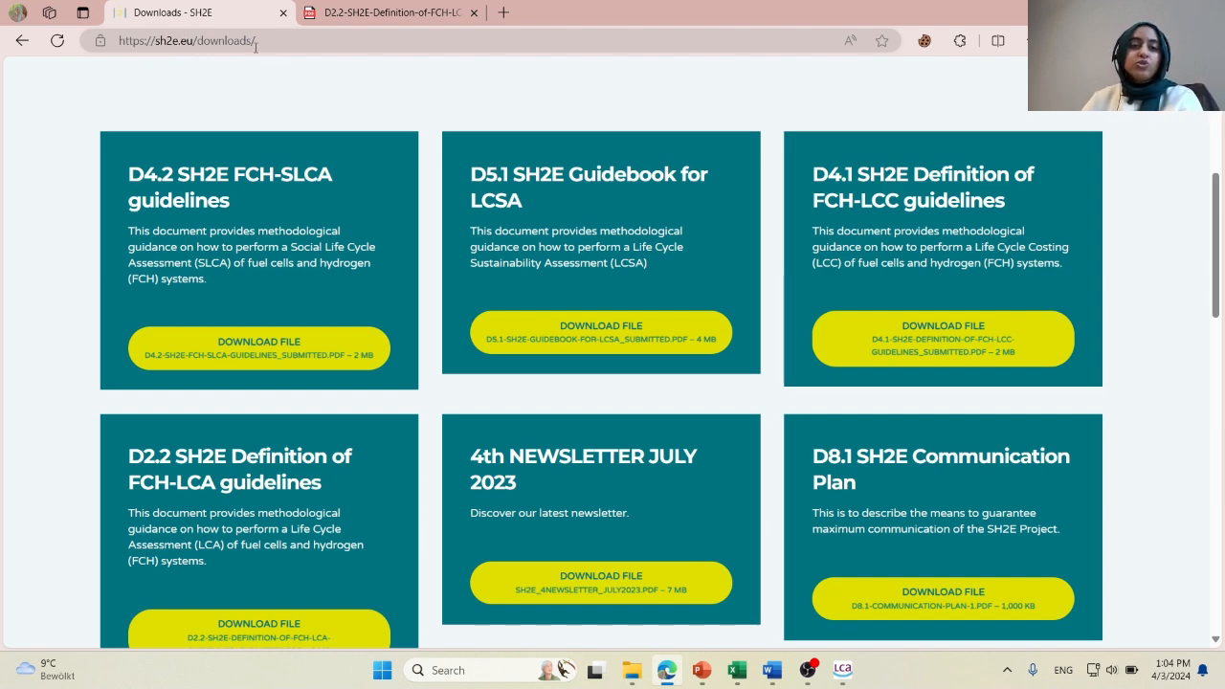
scroll(364, 344, down, 1)
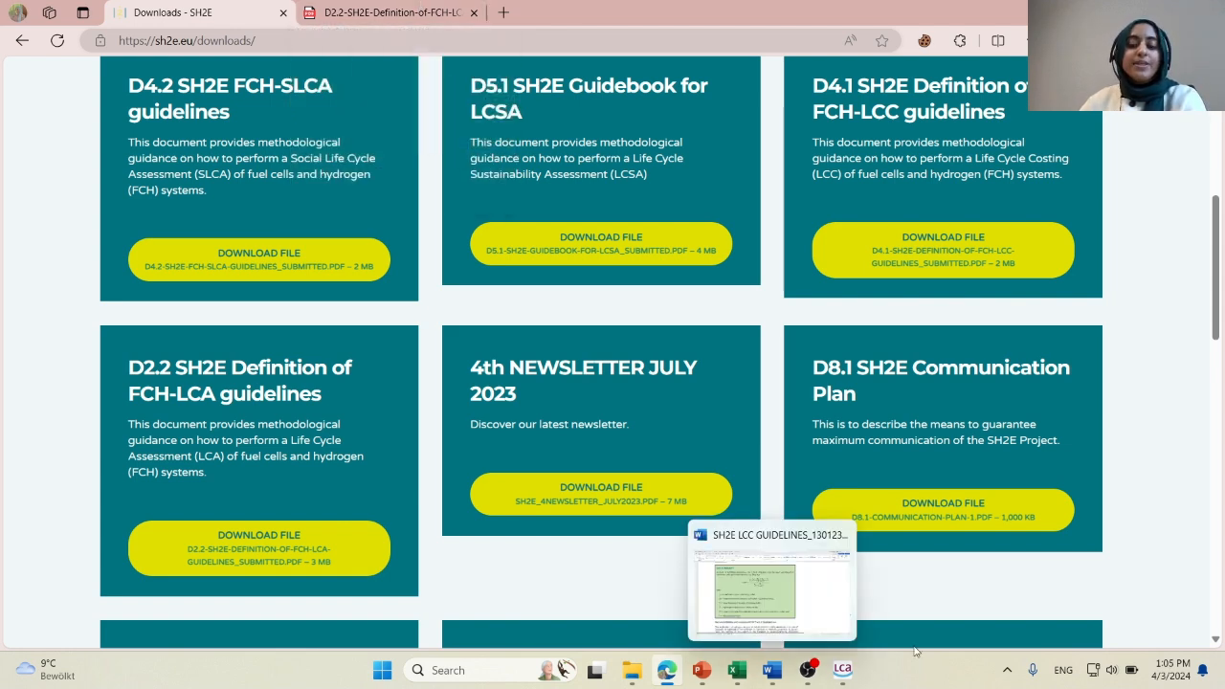
Examine the goal definition section of the D2.2 FCH-LCA guidelines, up to the boxes on intended application and preferred modelling approach.
click(450, 14)
scroll(957, 450, up, 10)
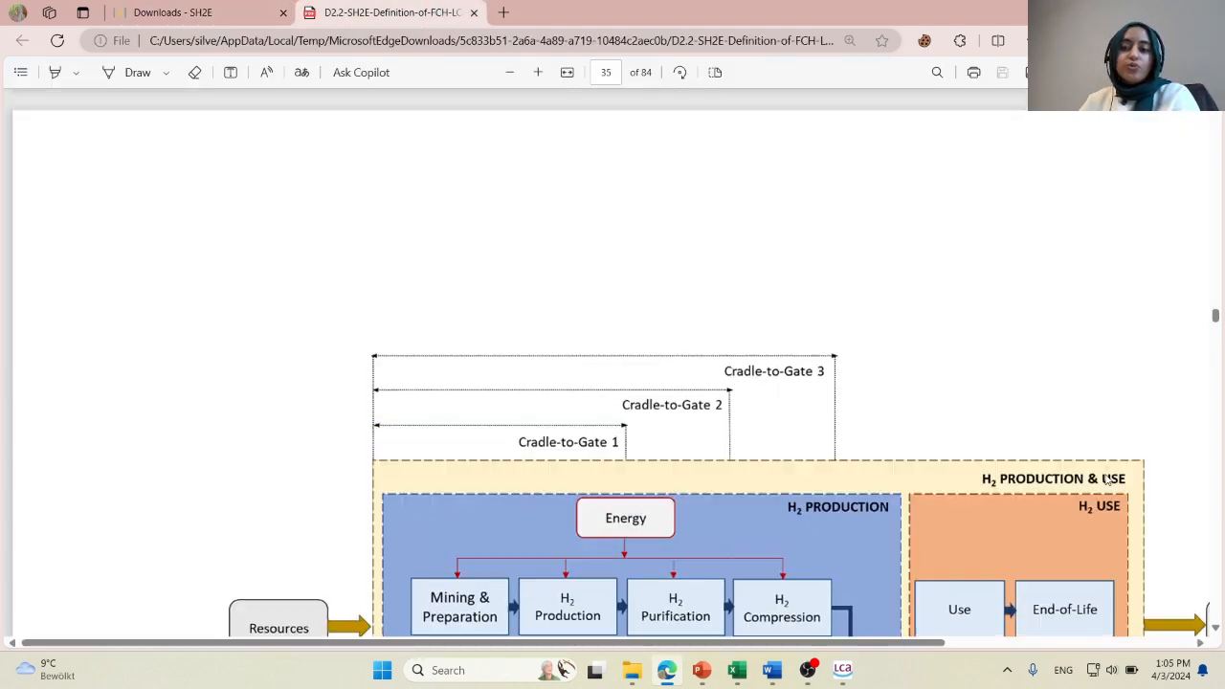
ctrl+scroll(938, 447, down, 3)
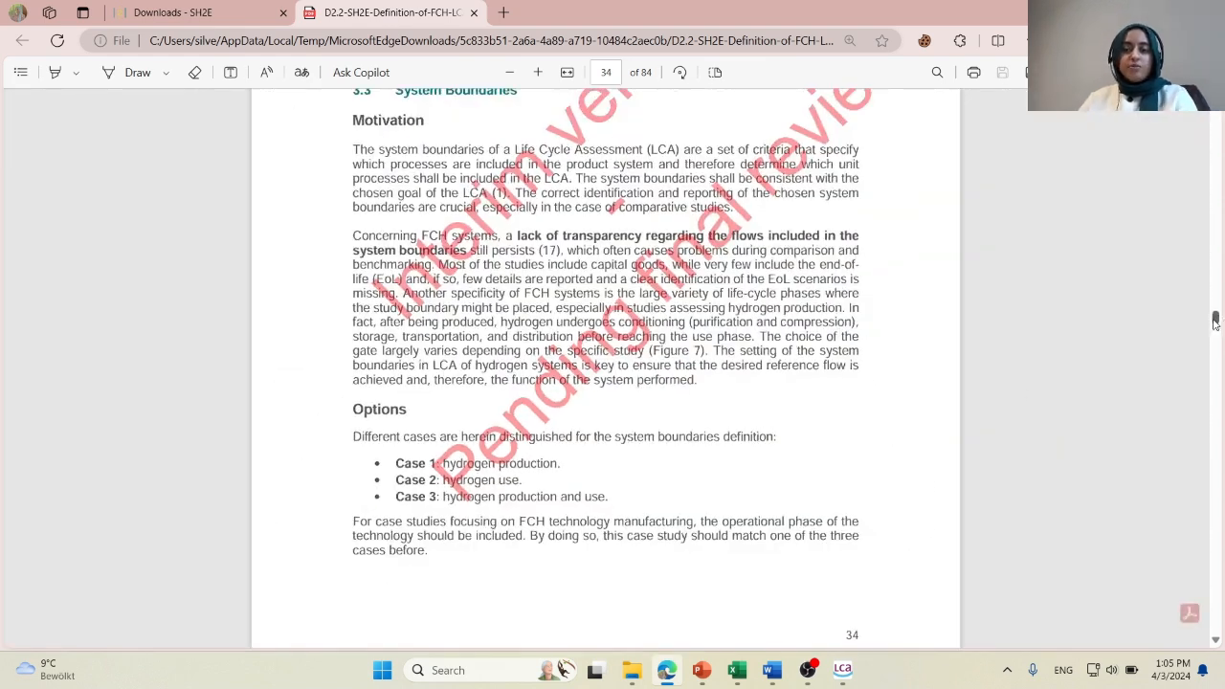
drag(1215, 321, 1187, 220)
scroll(910, 410, down, 3)
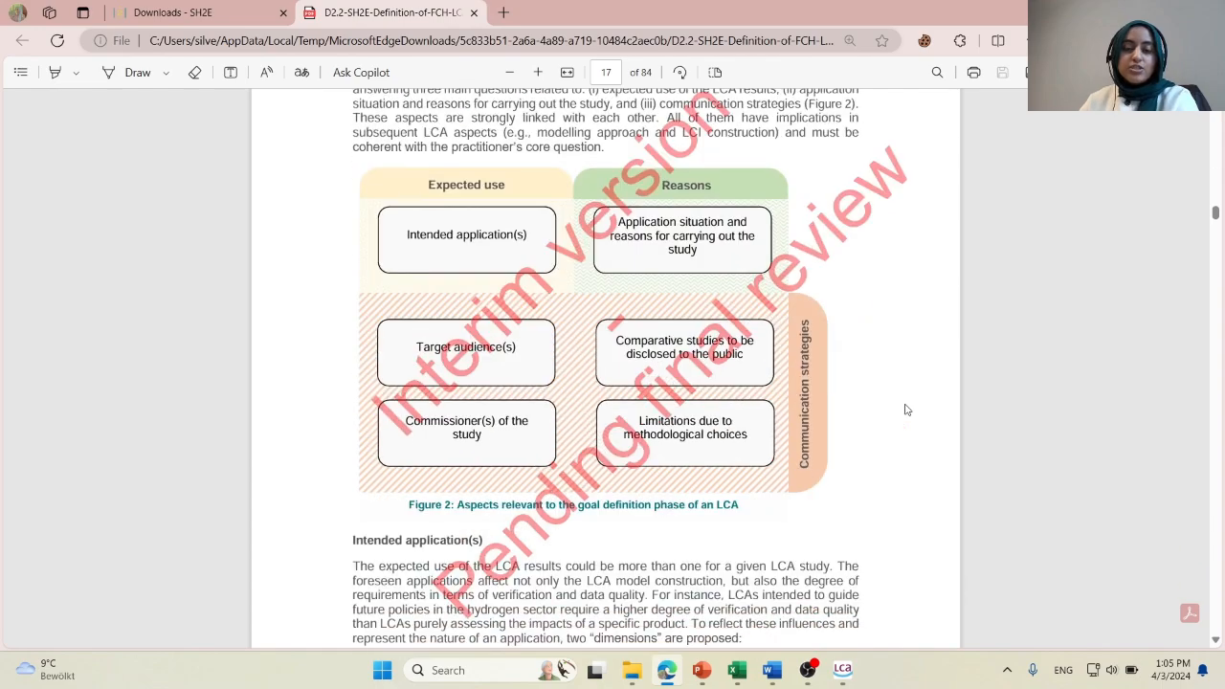
scroll(907, 409, up, 3)
scroll(852, 419, down, 10)
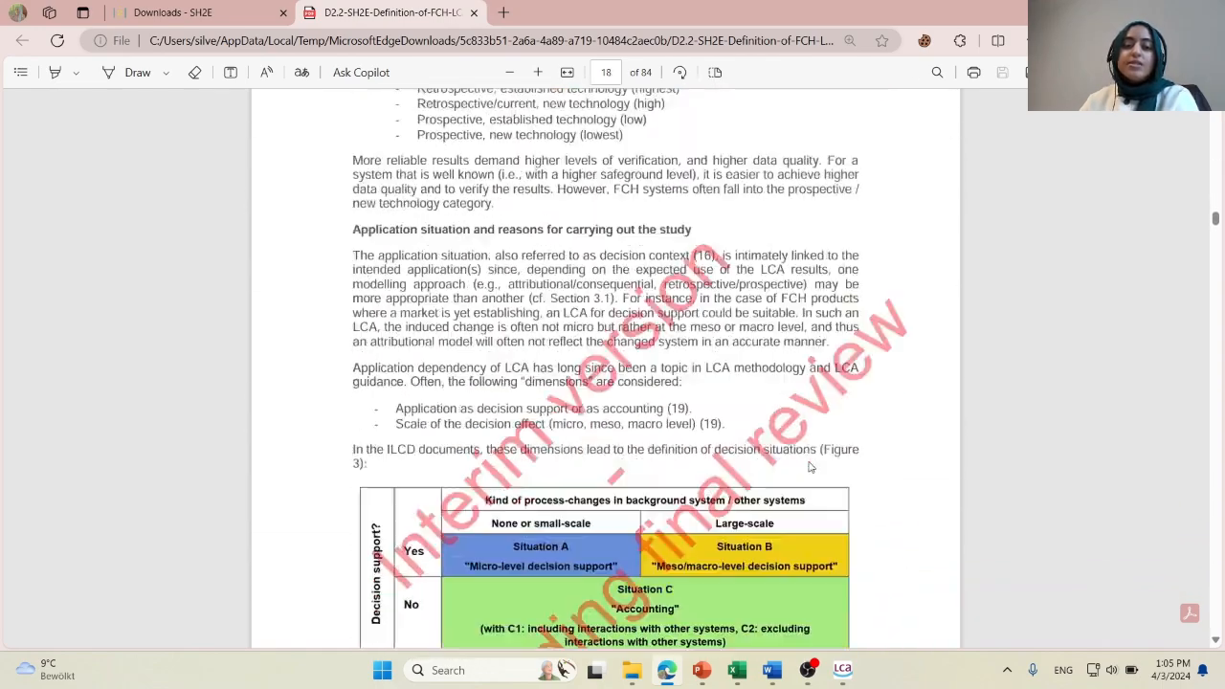
scroll(809, 468, down, 15)
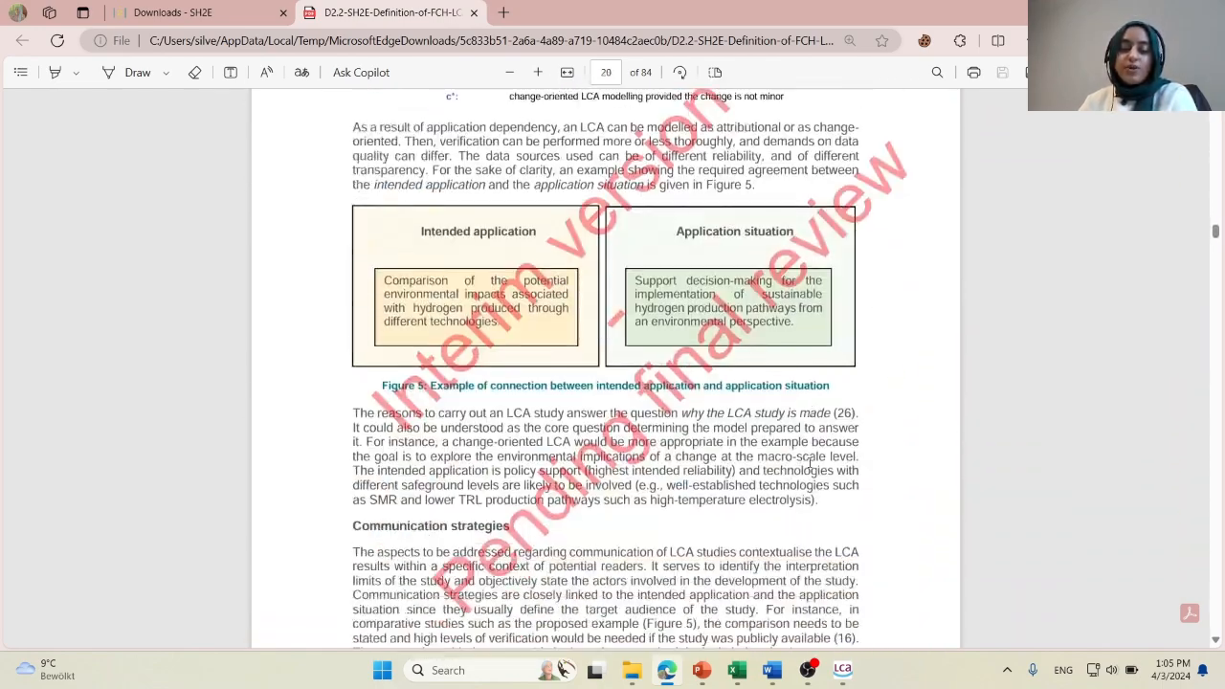
scroll(810, 465, down, 10)
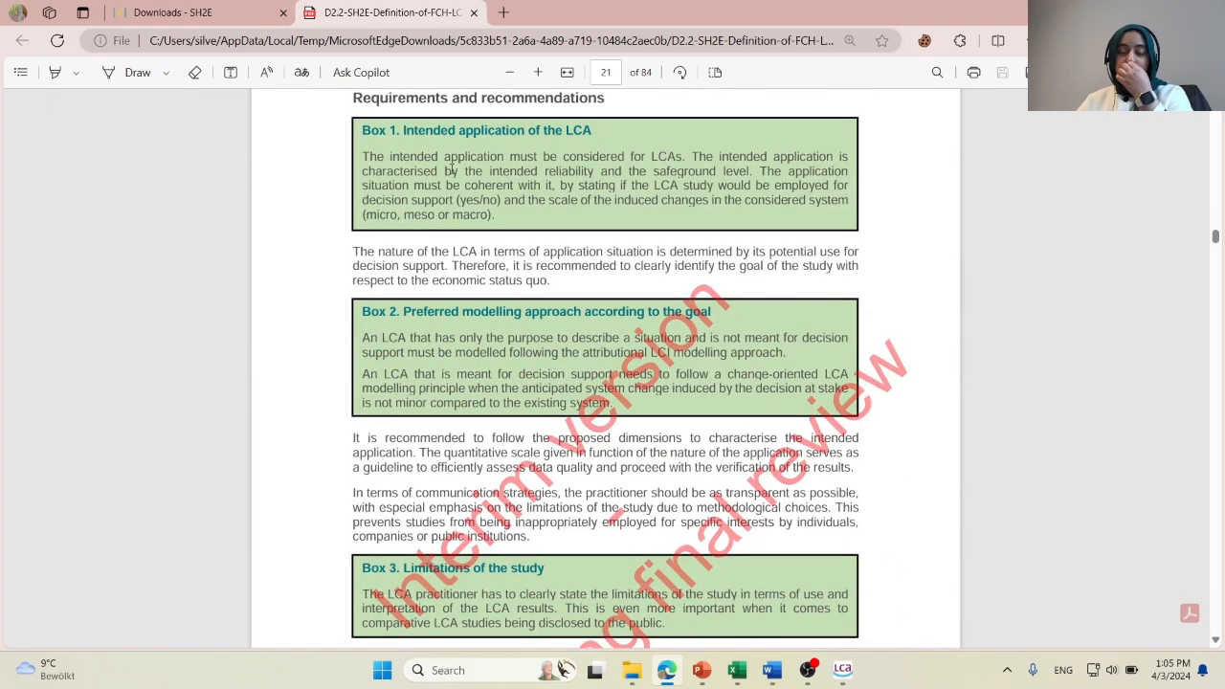
scroll(516, 180, up, 1)
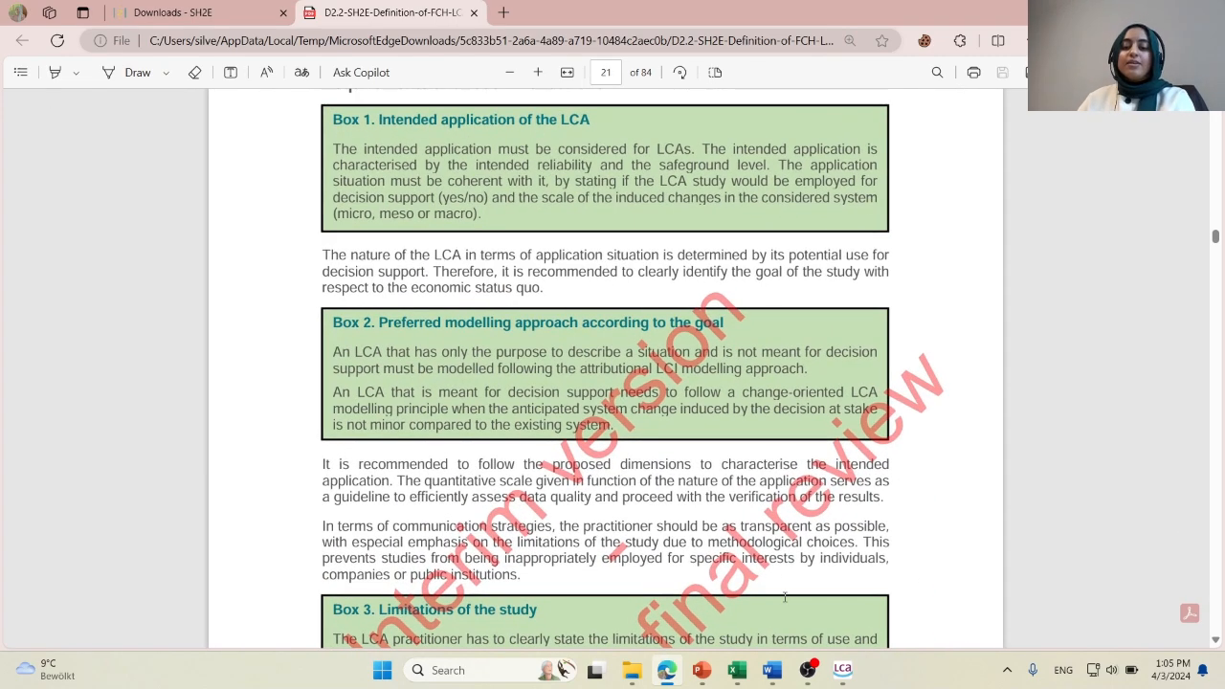
Back in the FCH-LCA wizard, accept decision support as intended, at micro level, with a status quo change modelled with a net benefit.
click(843, 669)
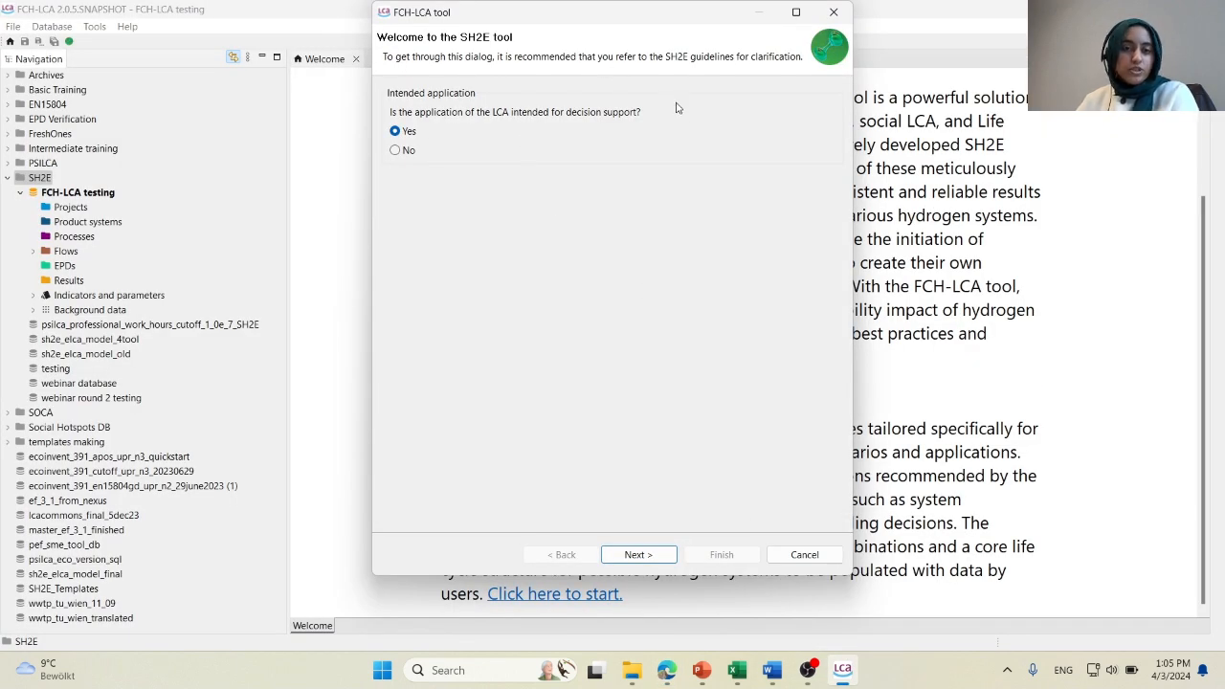
click(638, 555)
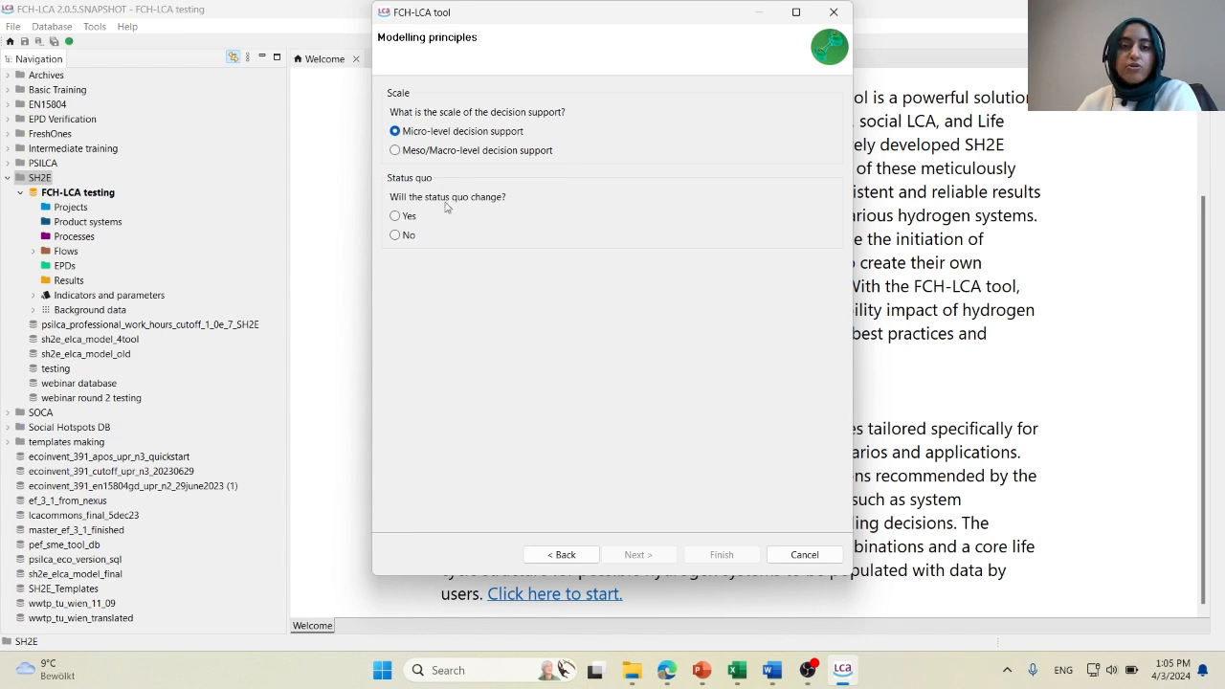
click(404, 236)
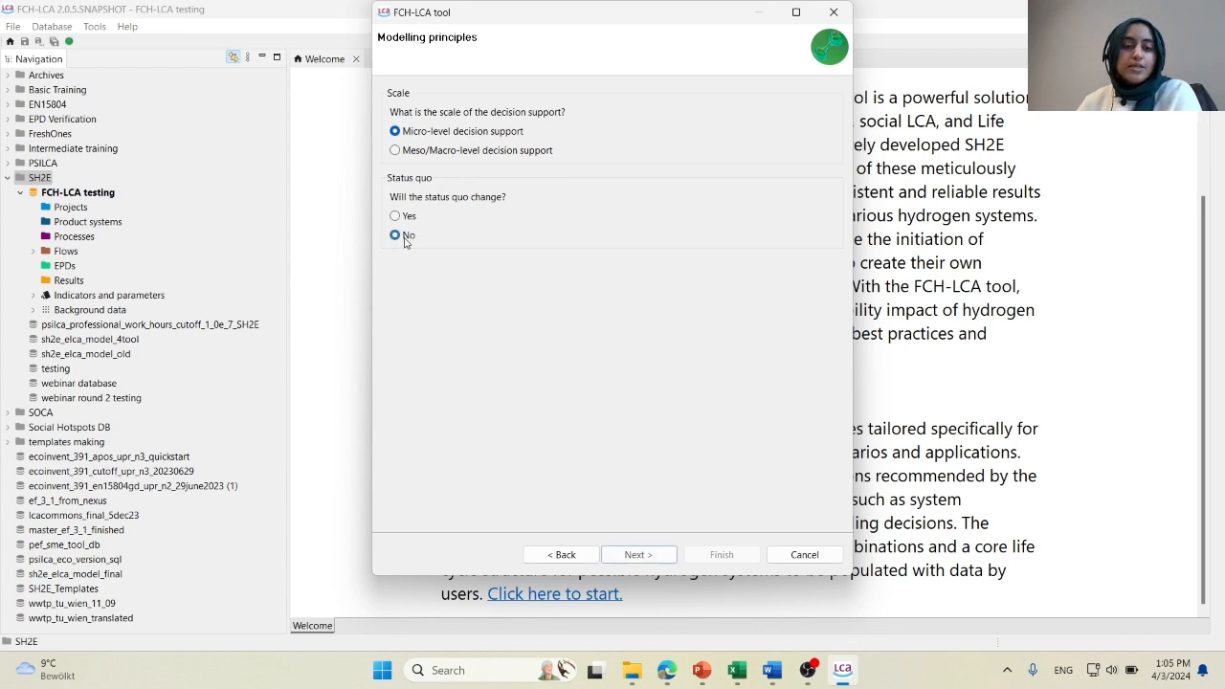
click(406, 219)
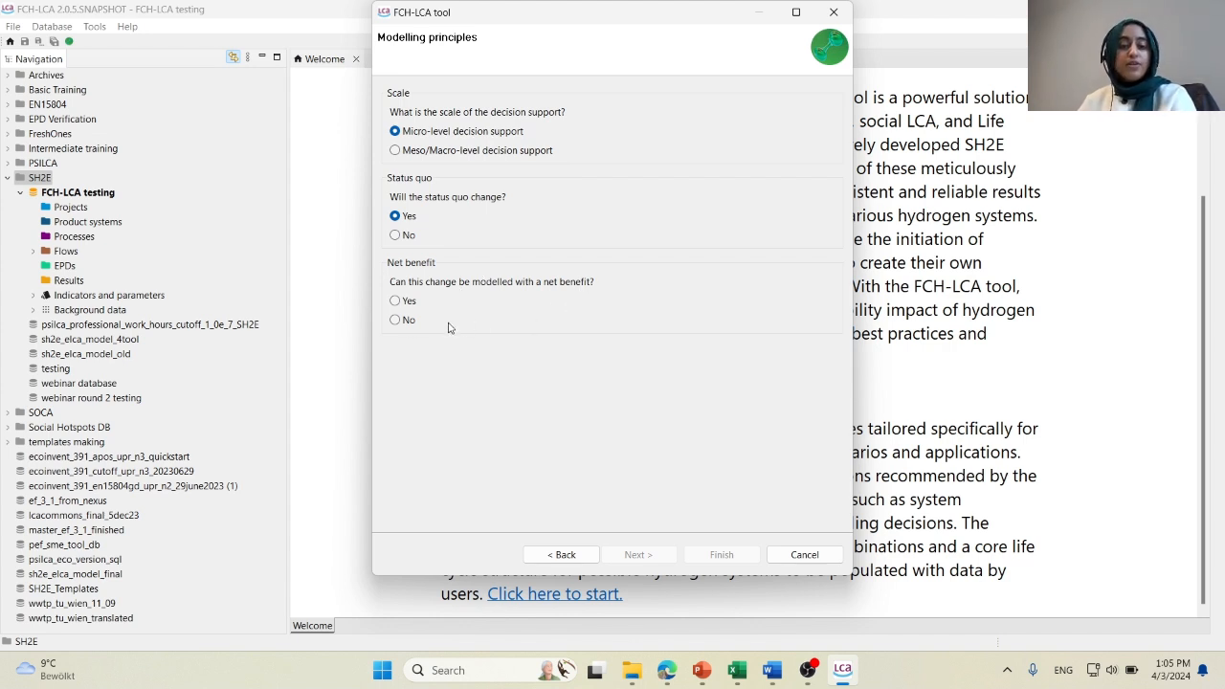
click(395, 300)
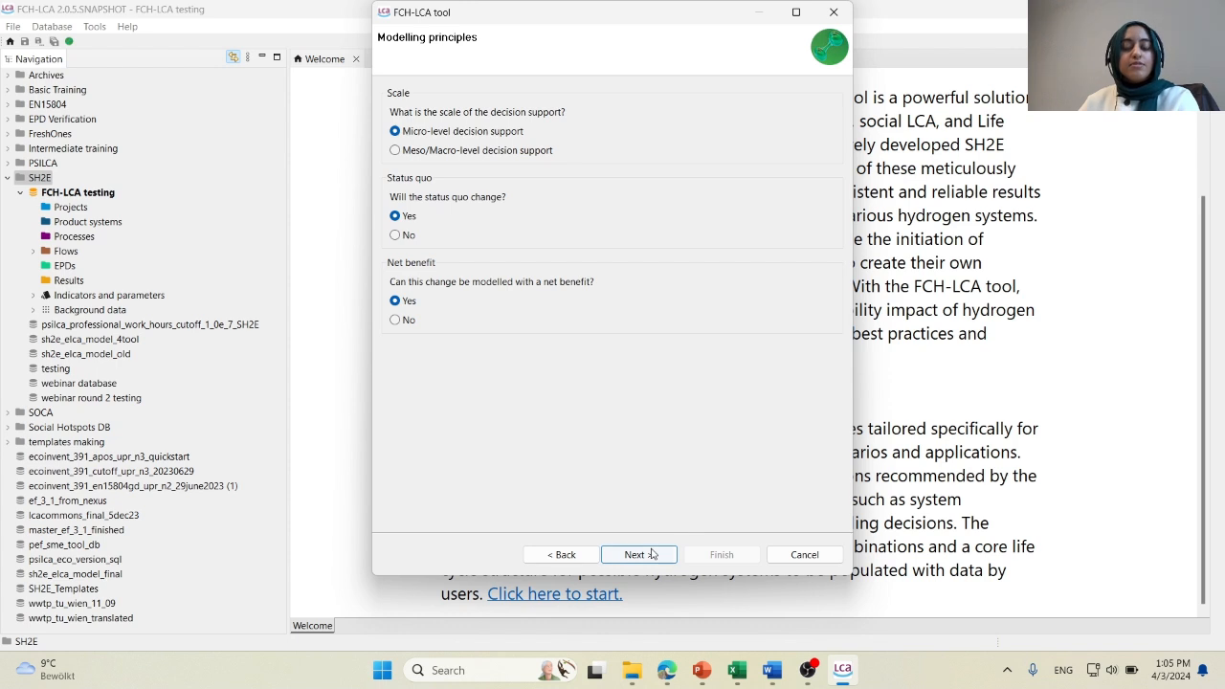
click(651, 554)
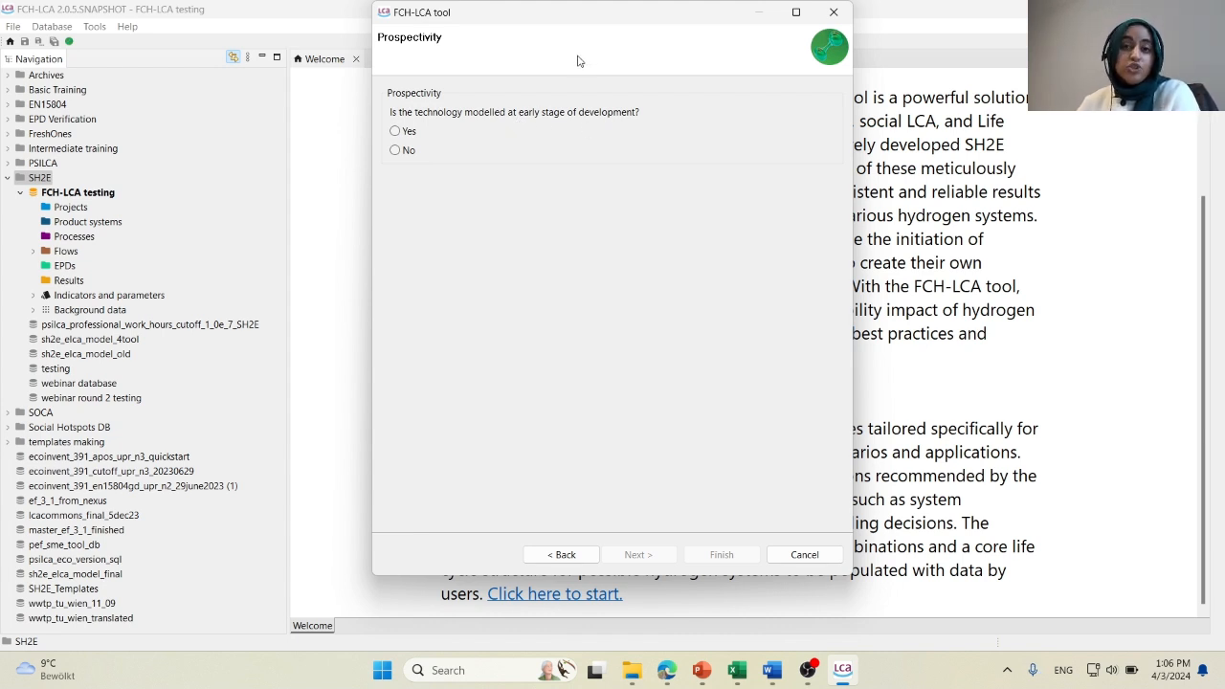
Declare the technology as modelled at an early stage of development and set its readiness level to TRL 6.
click(414, 138)
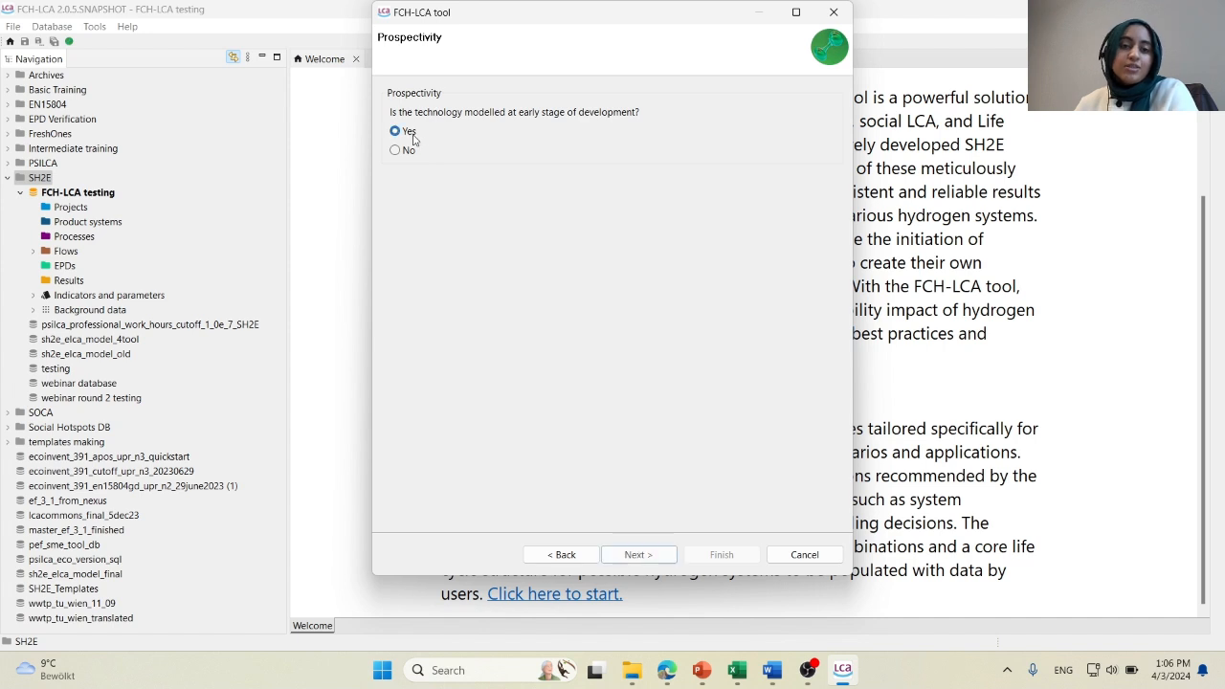
click(636, 555)
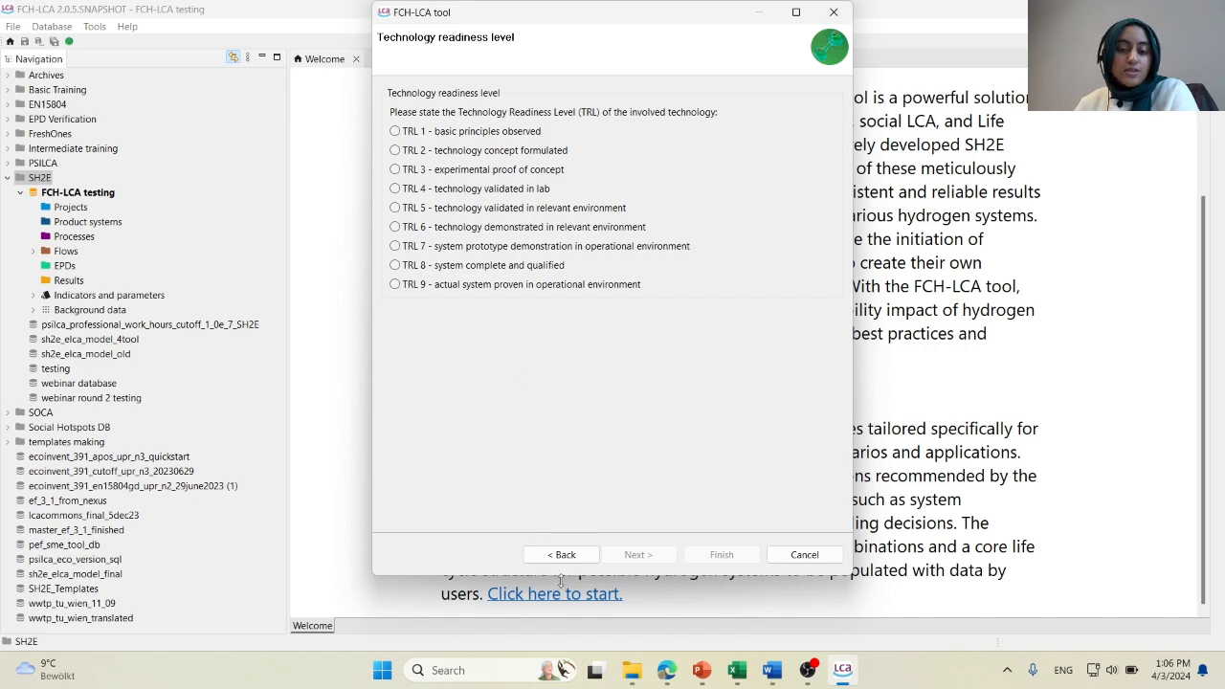
click(485, 134)
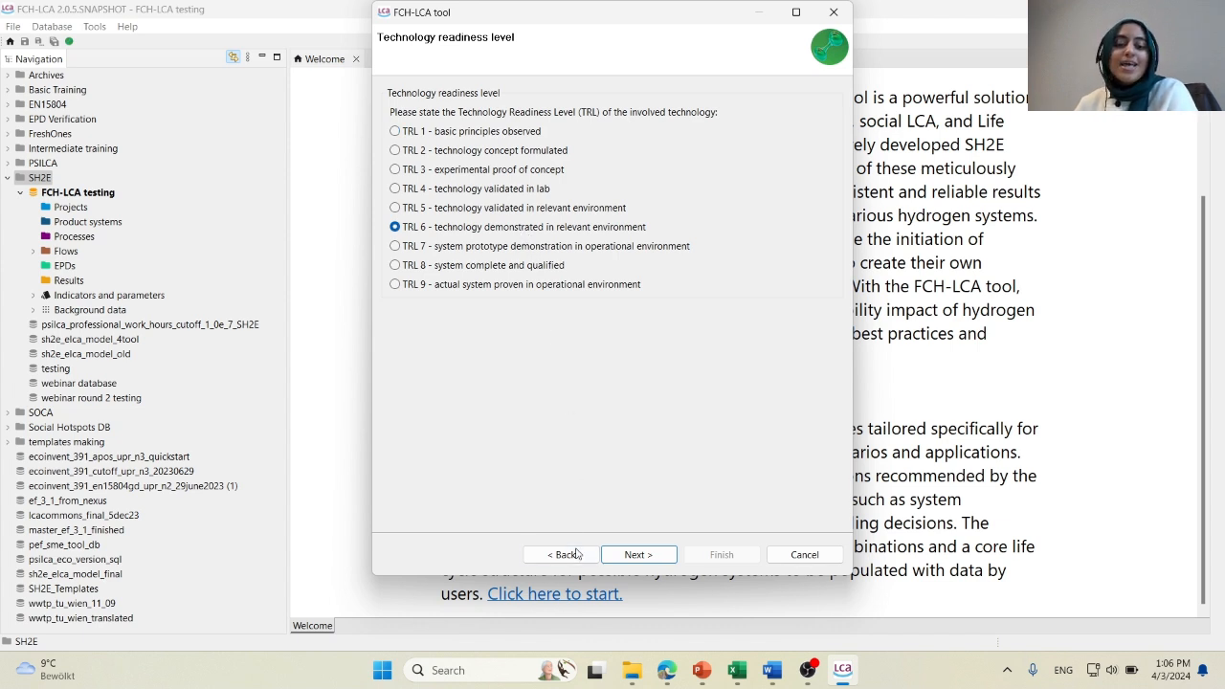
click(637, 554)
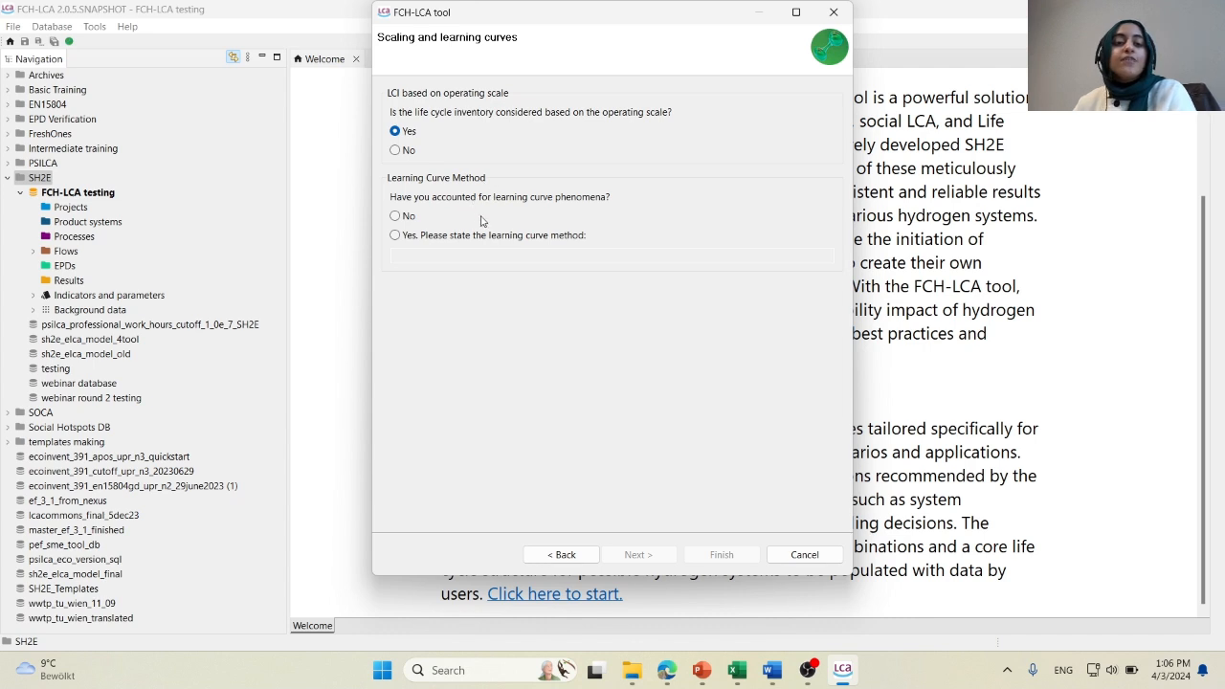
Answer No on learning curve phenomena, keeping the operating-scale inventory, and choose hydrogen production as the system boundaries.
click(416, 236)
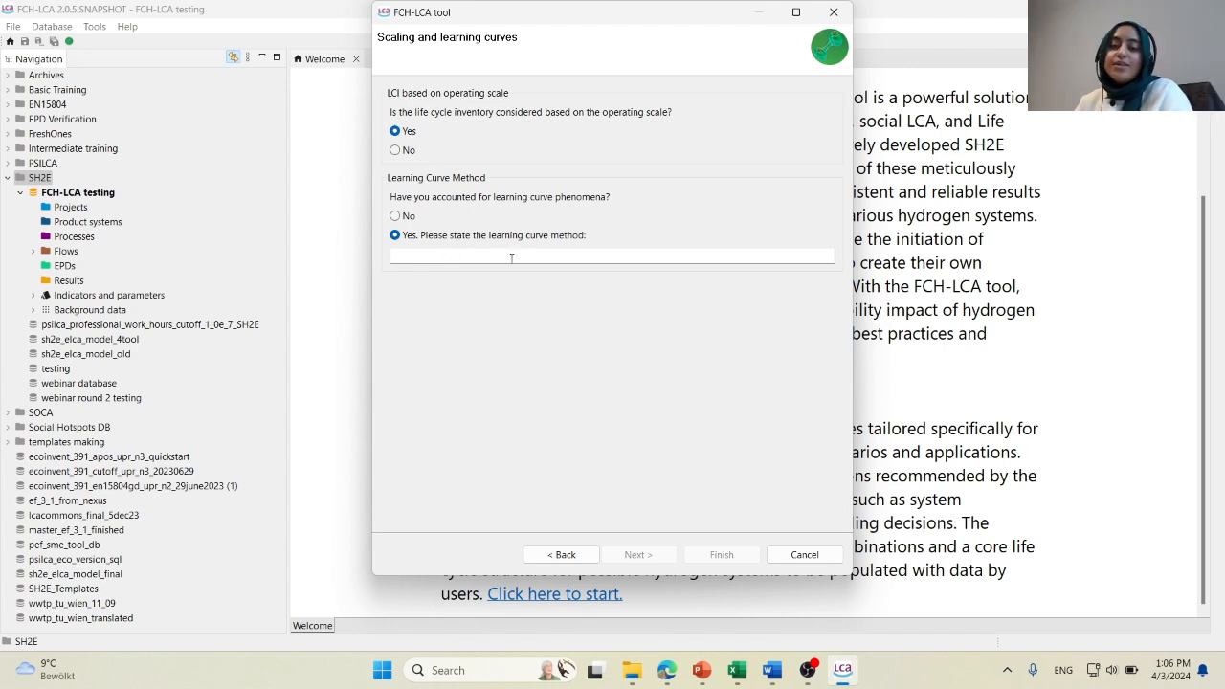
click(412, 218)
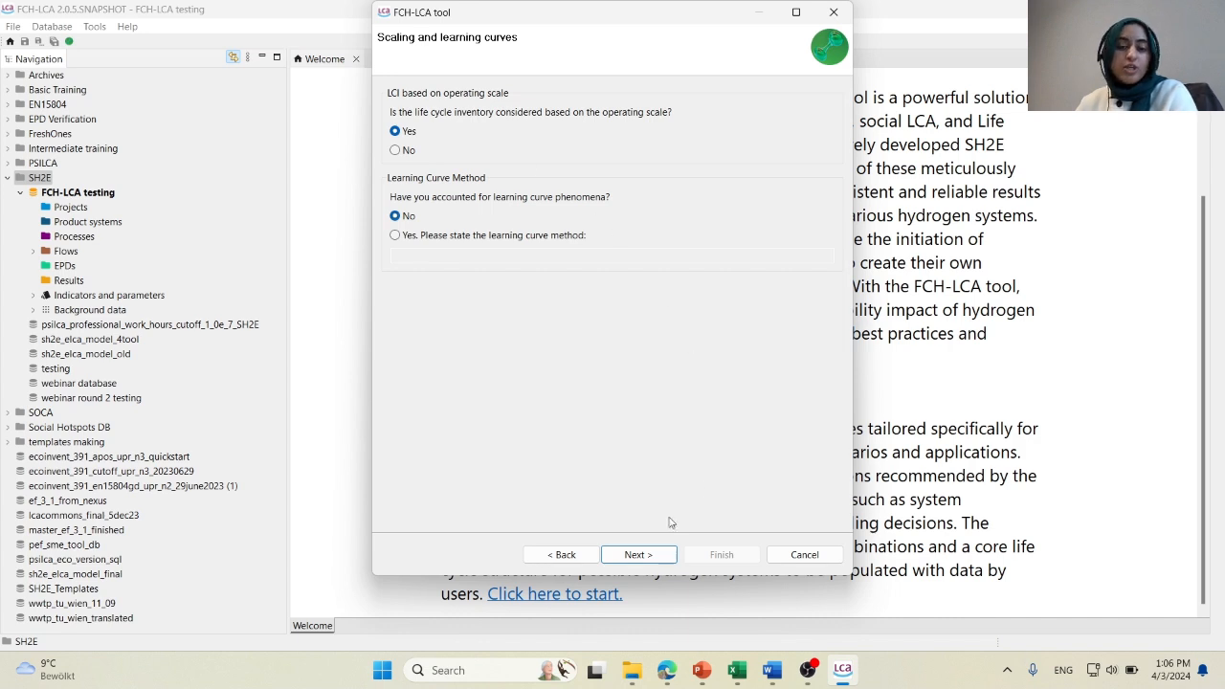
click(651, 554)
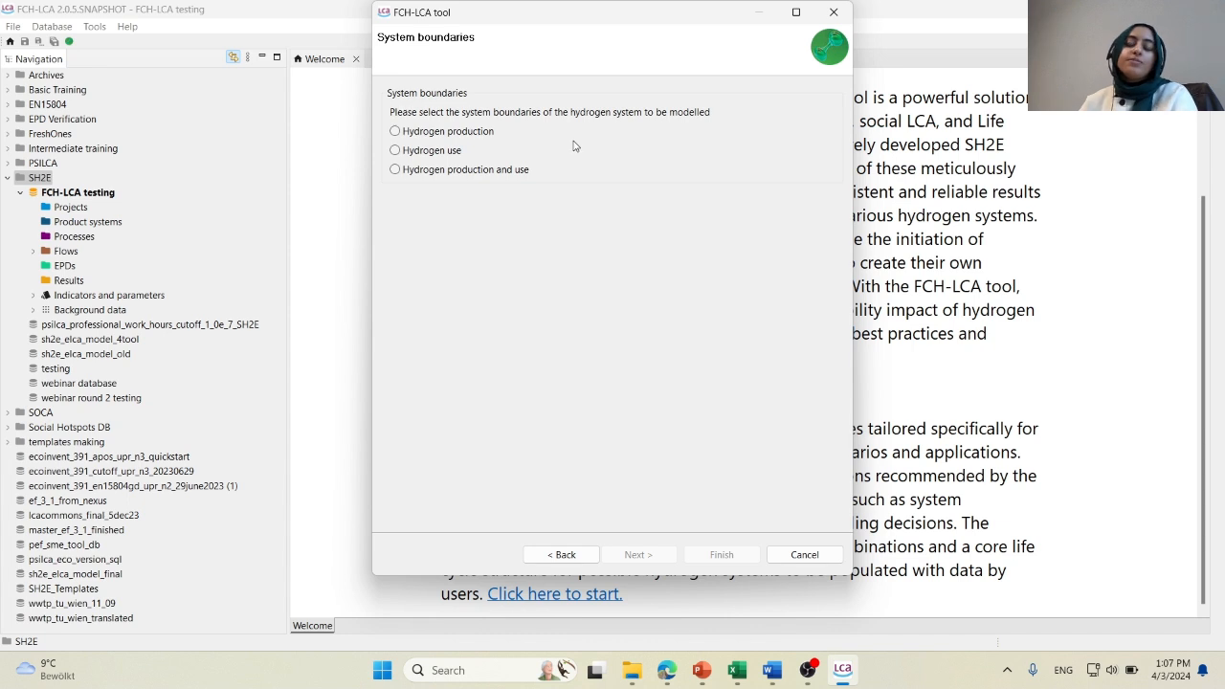
click(486, 134)
click(661, 555)
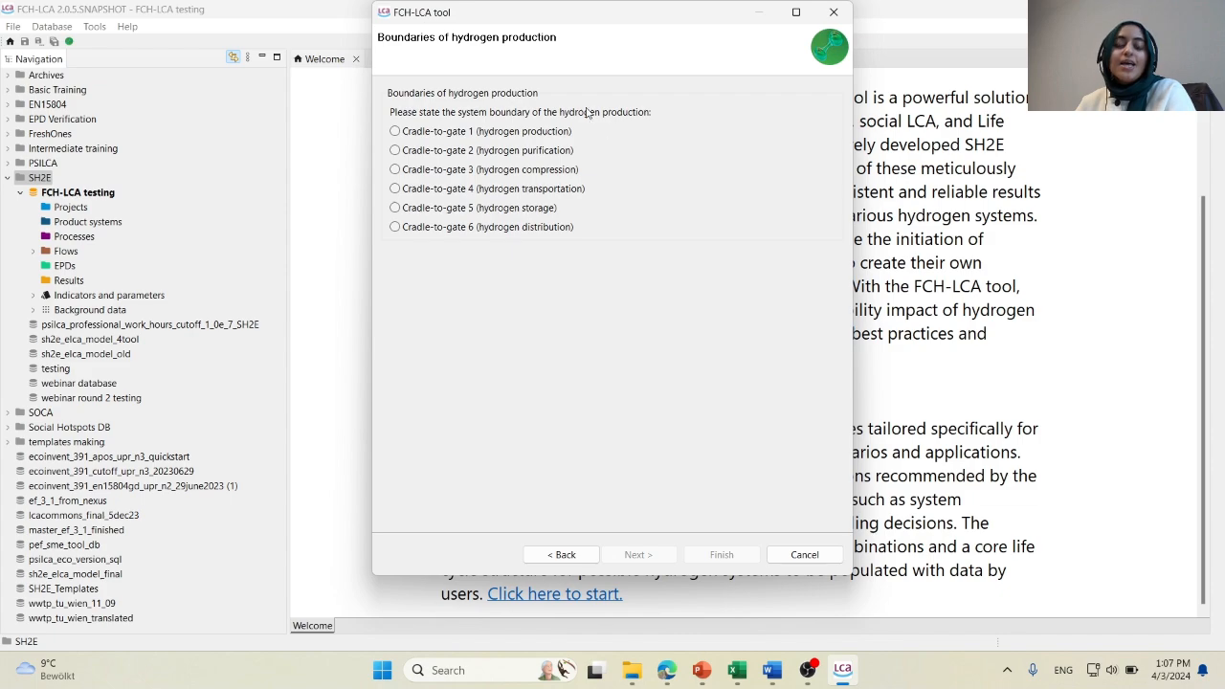
Examine the system boundaries section of the D2.2 guidelines, including the cradle-to-gate diagram in Figure 7, and return to the FCH-LCA wizard.
mouse_move(667, 670)
click(675, 636)
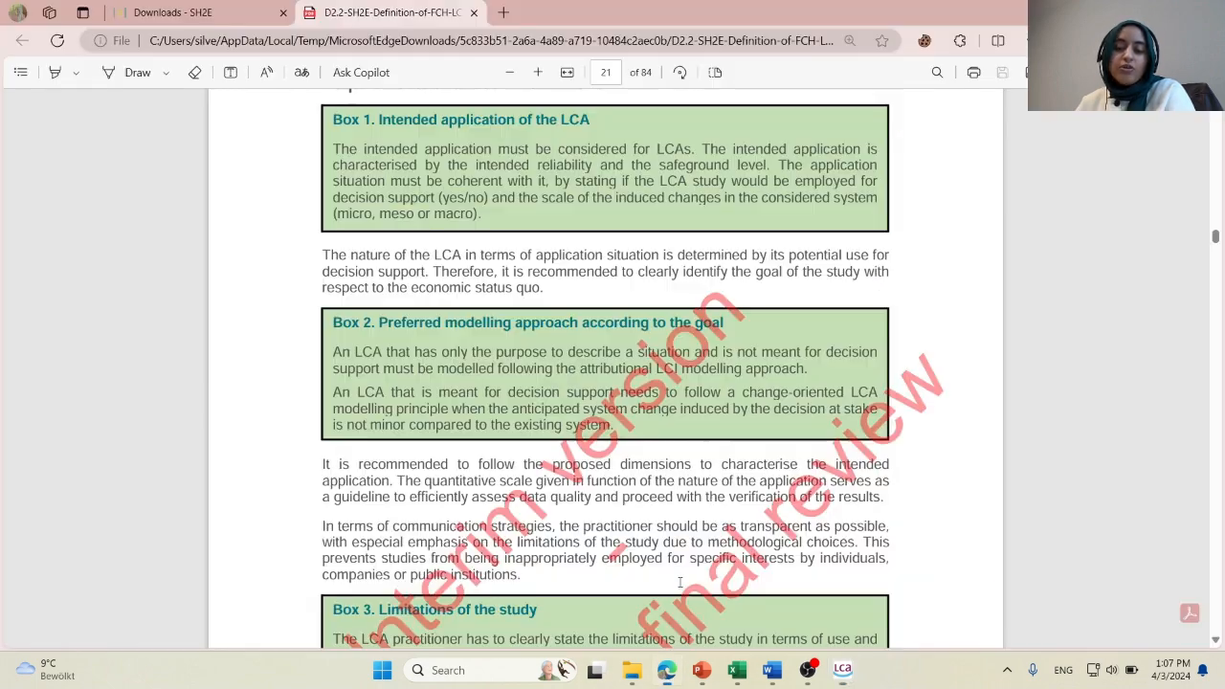
scroll(728, 437, down, 20)
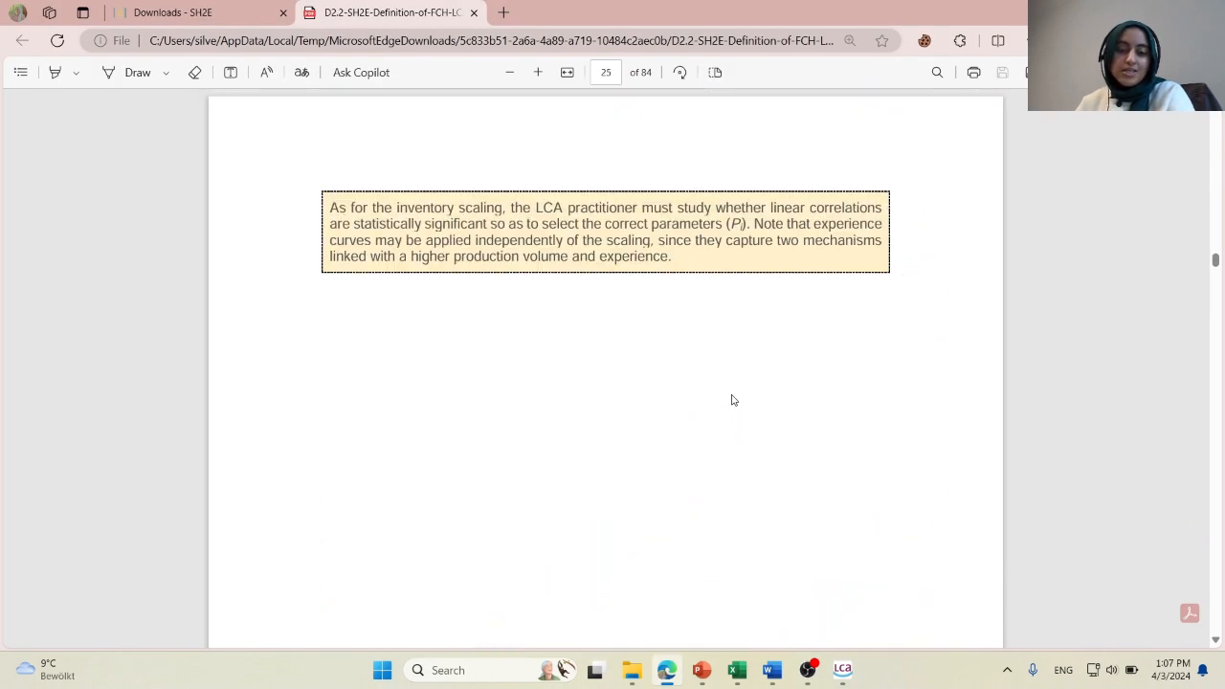
scroll(732, 400, down, 20)
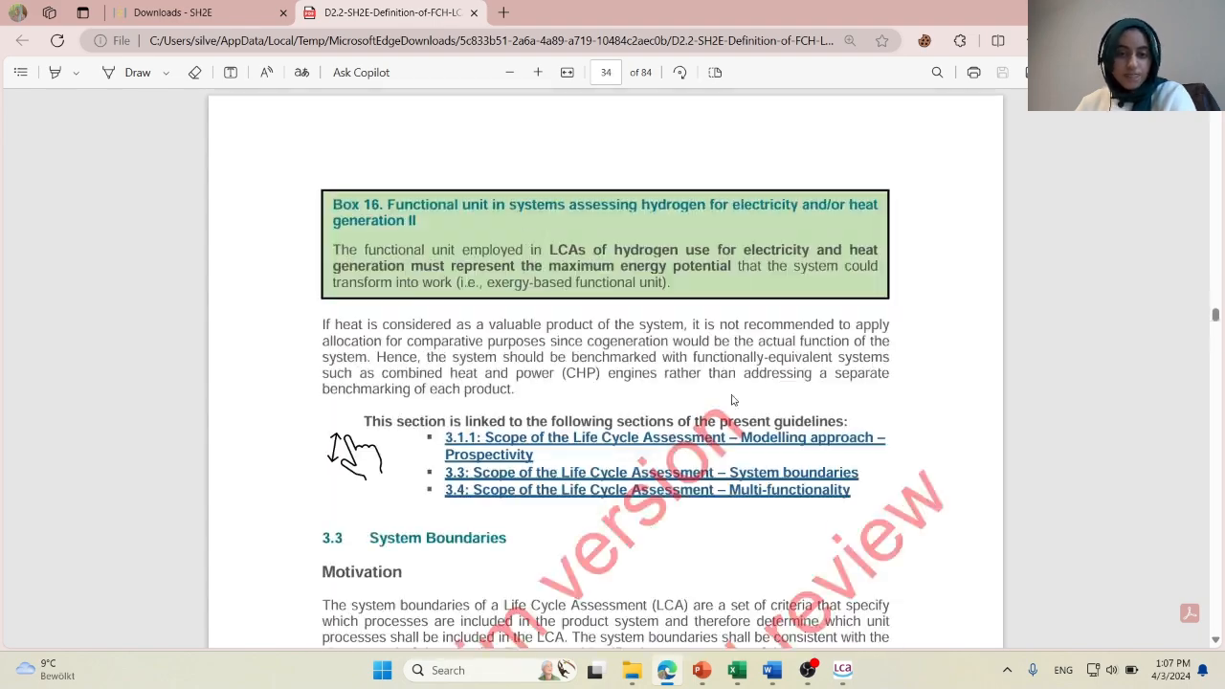
scroll(733, 400, up, 10)
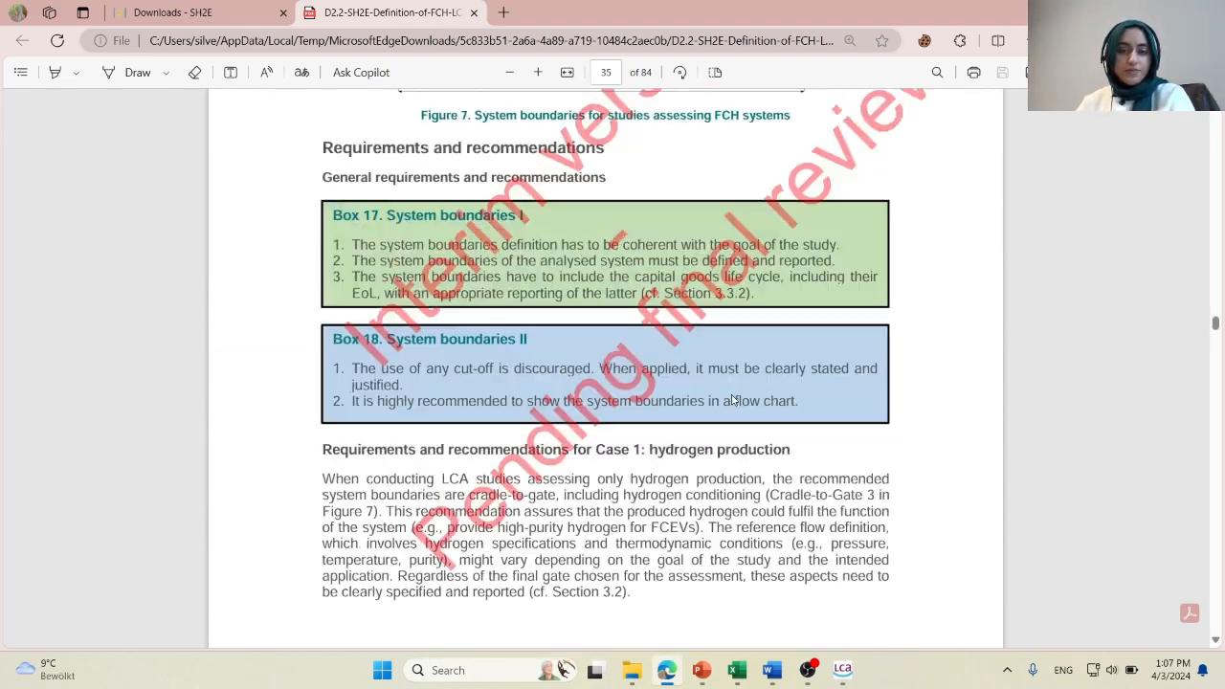
scroll(670, 398, down, 1)
scroll(494, 394, up, 3)
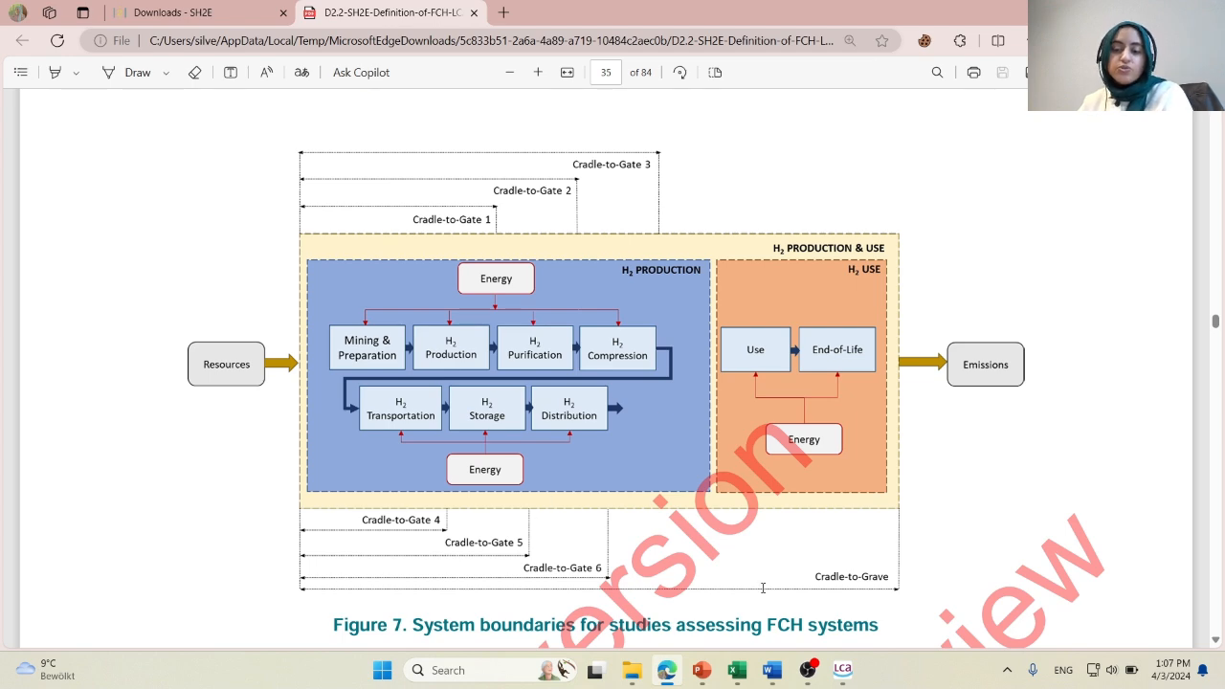
mouse_move(842, 670)
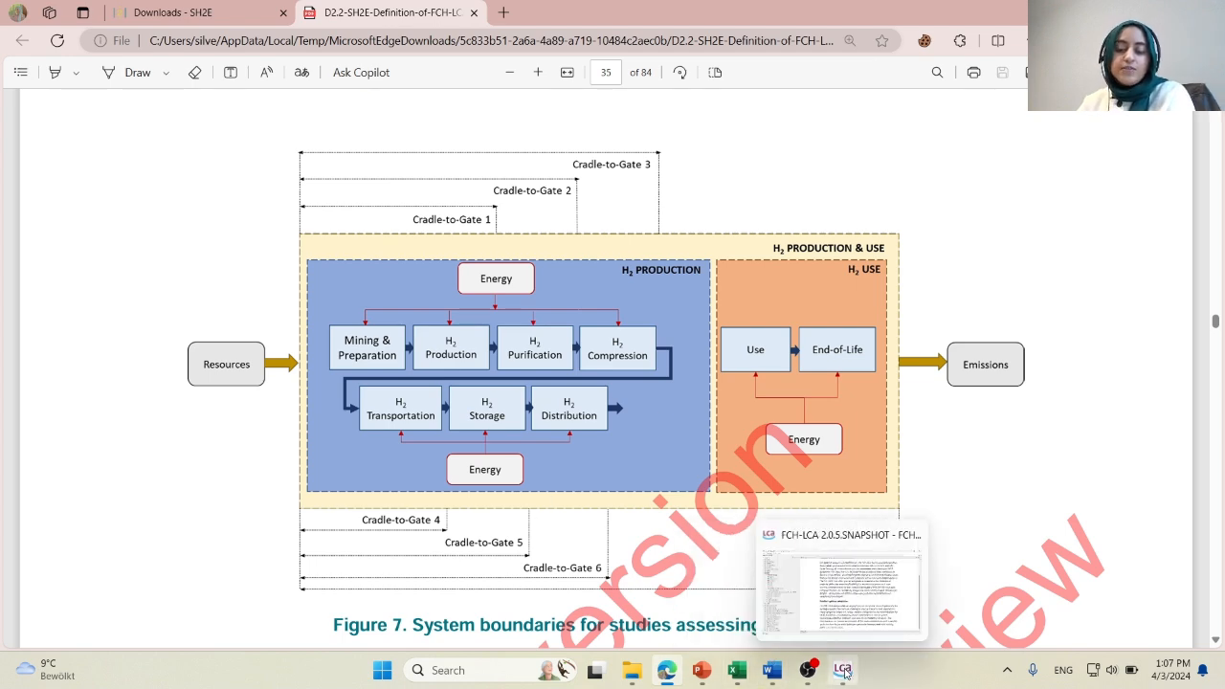
click(855, 607)
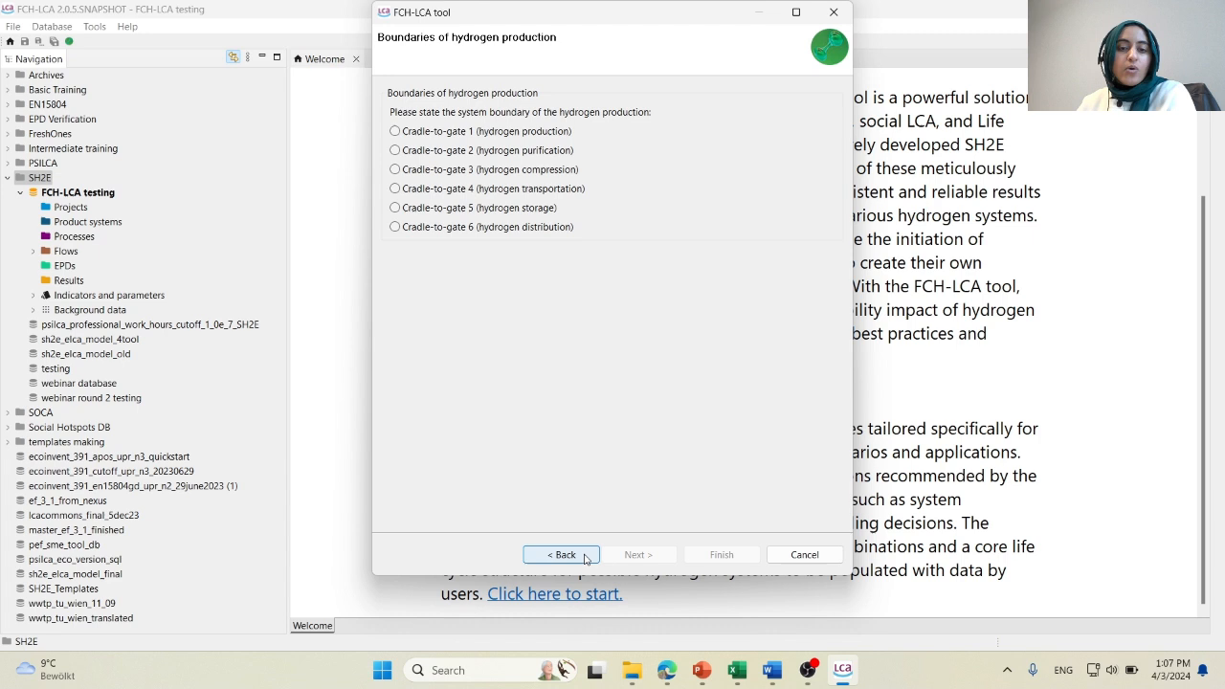
Try hydrogen use as the system boundary with fuel/chemical production as its purpose, and return to the system boundary choice.
click(587, 556)
click(449, 154)
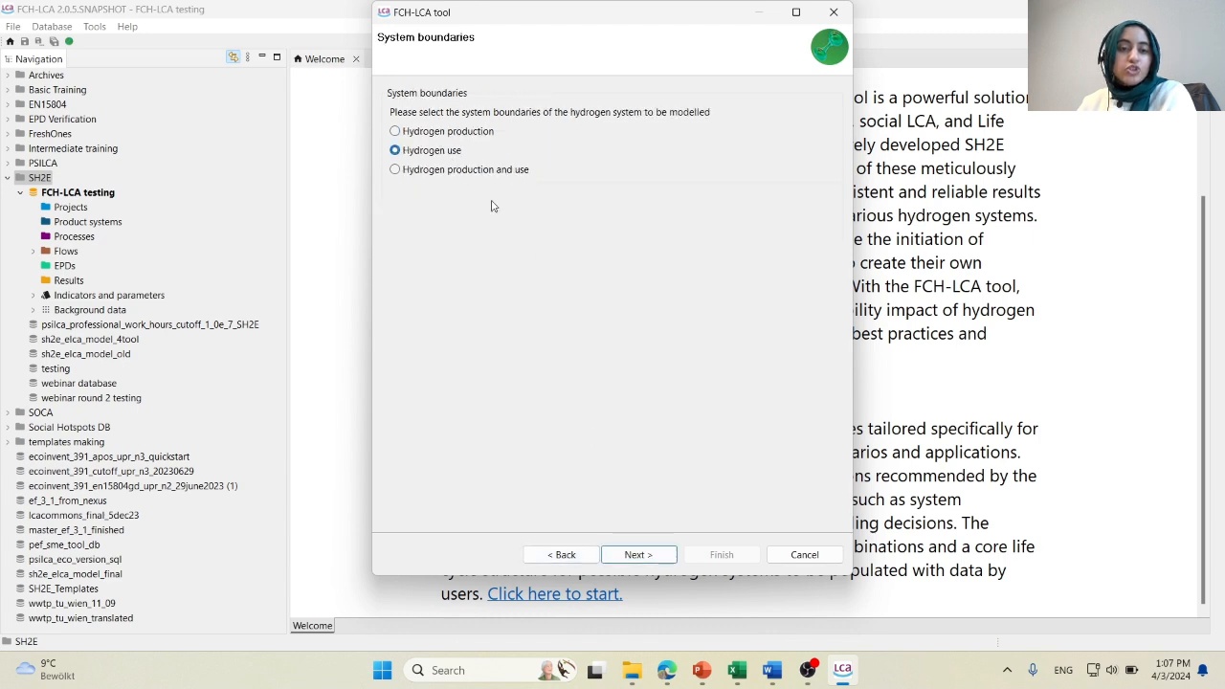
click(638, 556)
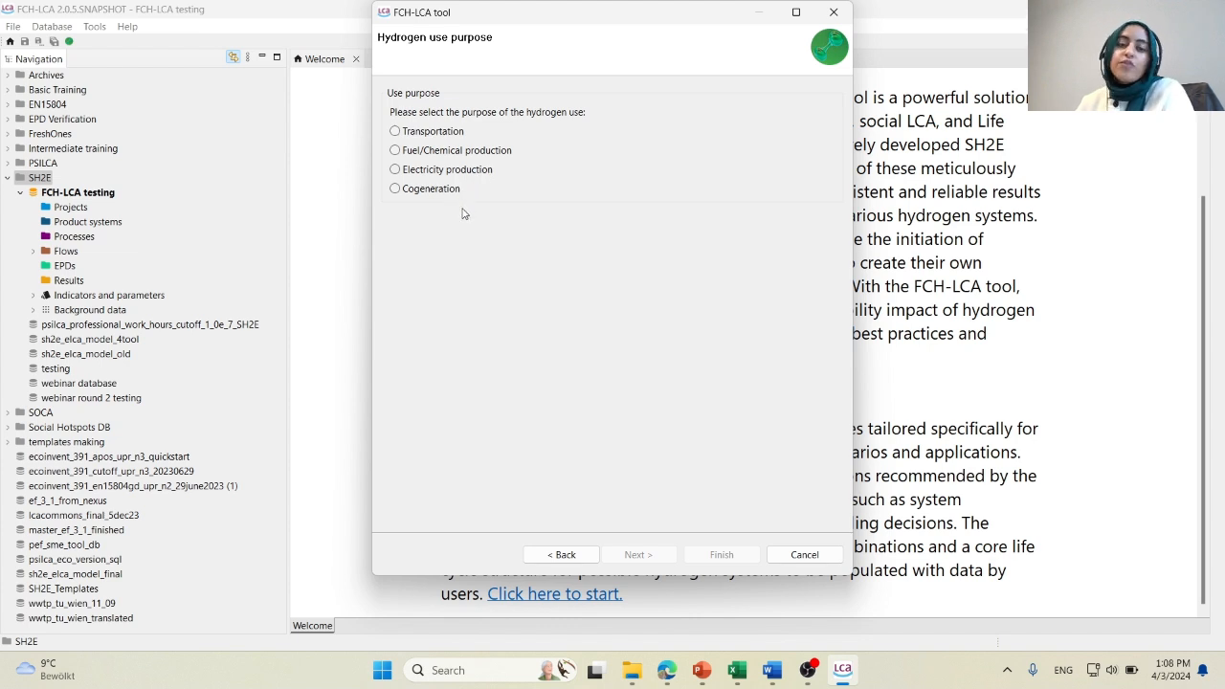
click(425, 154)
click(636, 553)
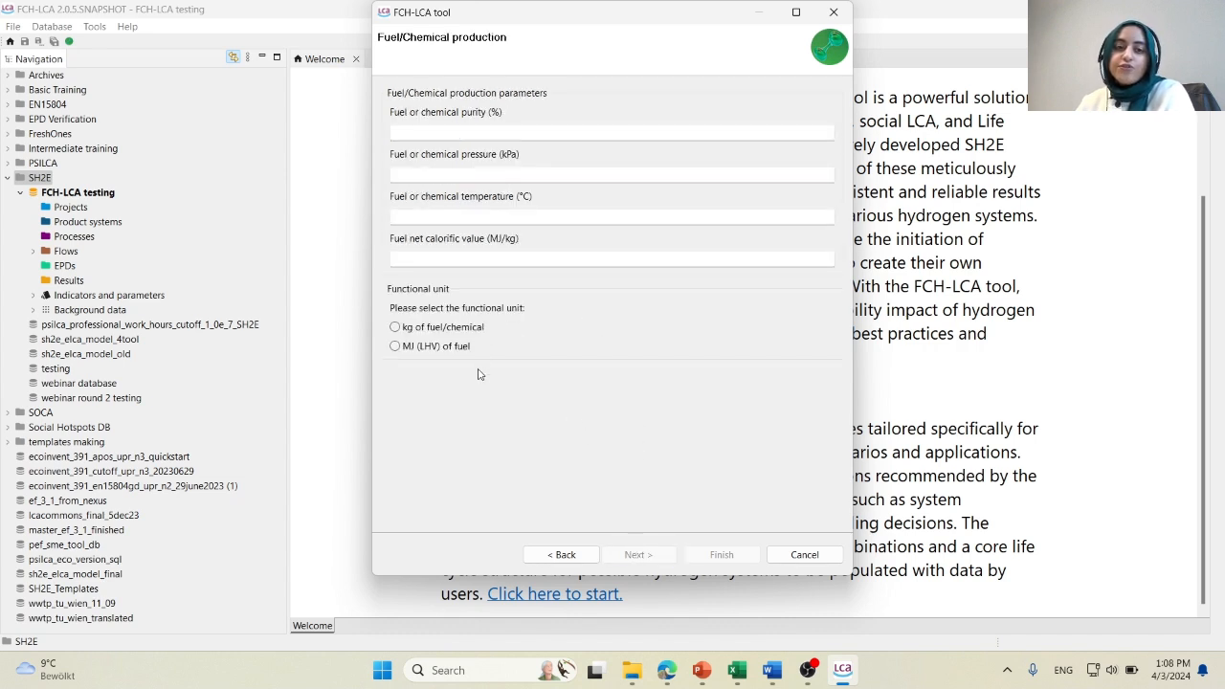
click(561, 555)
click(561, 555)
Choose hydrogen production and use, and set net calorific value 100 MJ/kg, purity 99 %, pressure 15 bar and temperature 9 °C.
click(479, 170)
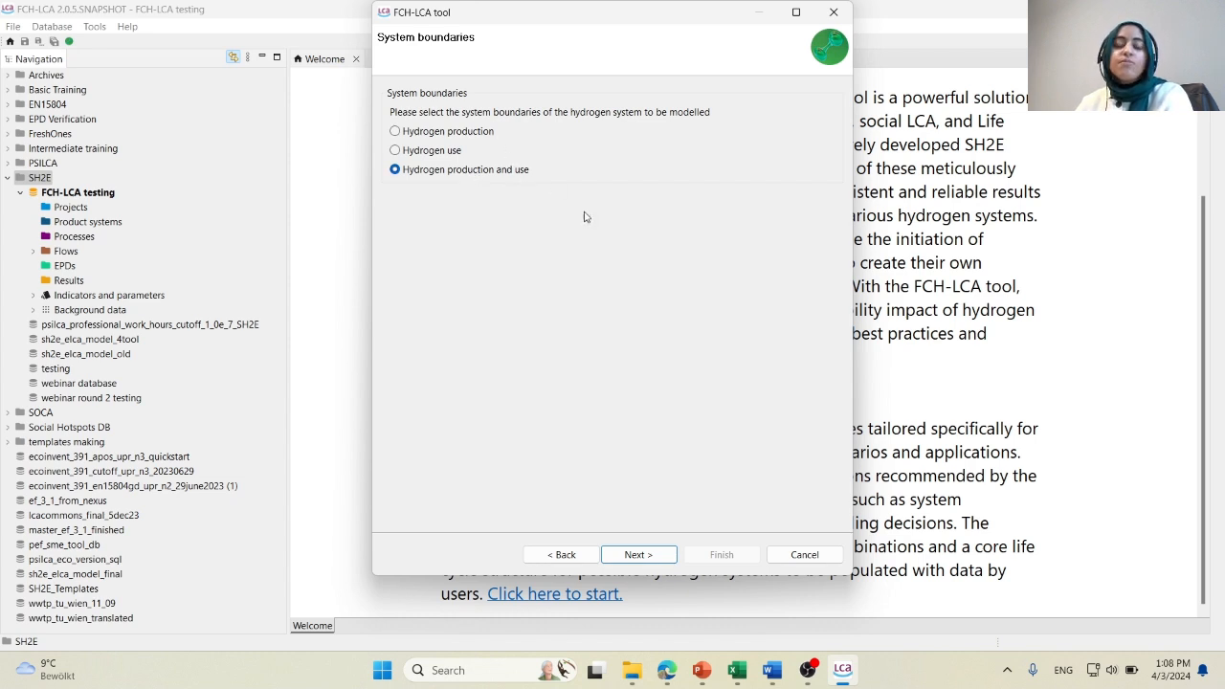
click(638, 556)
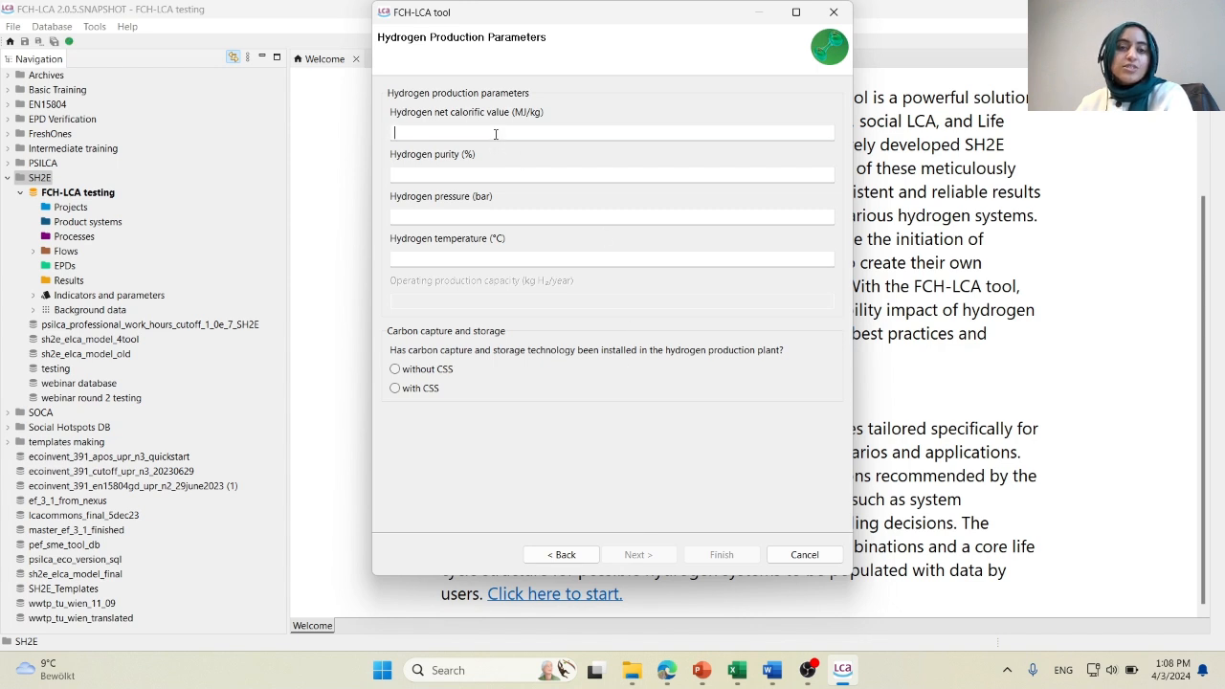
click(496, 134)
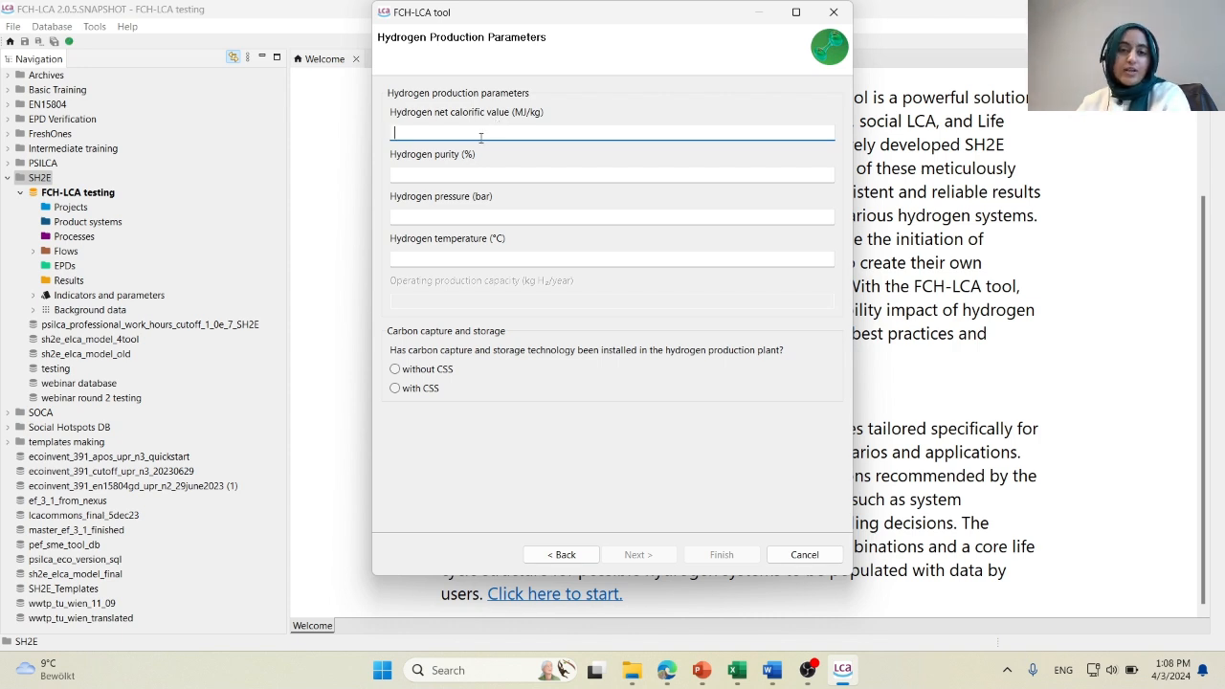
text(00)
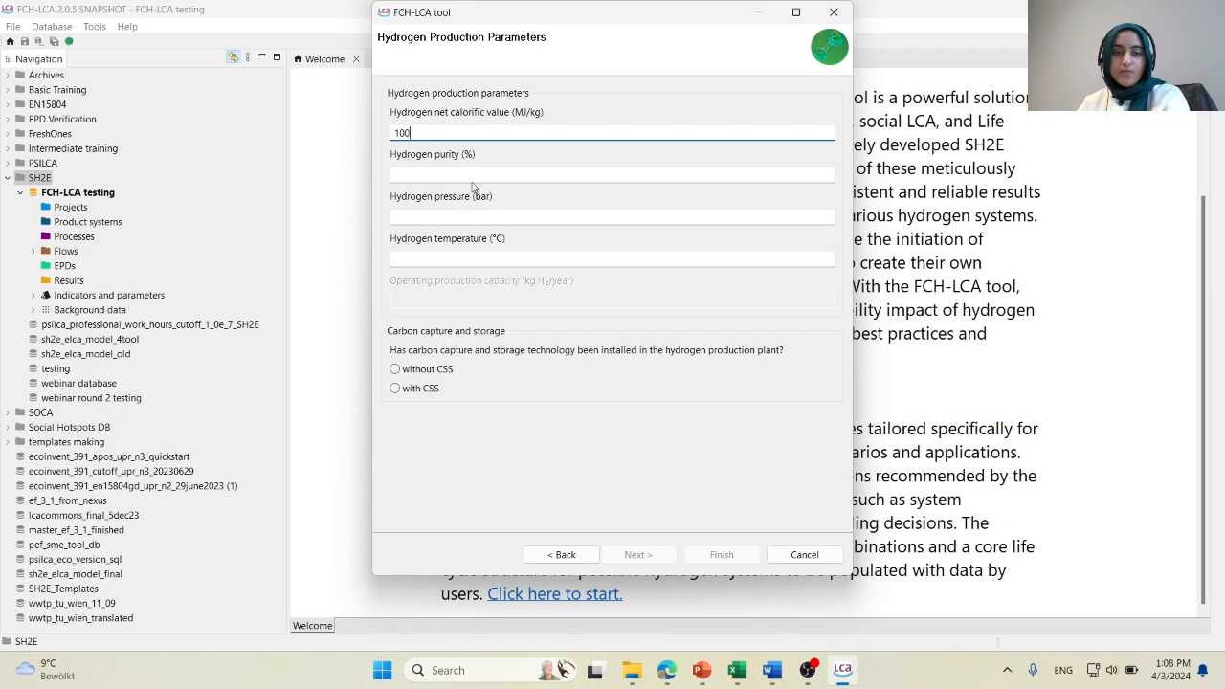
click(471, 176)
text(99)
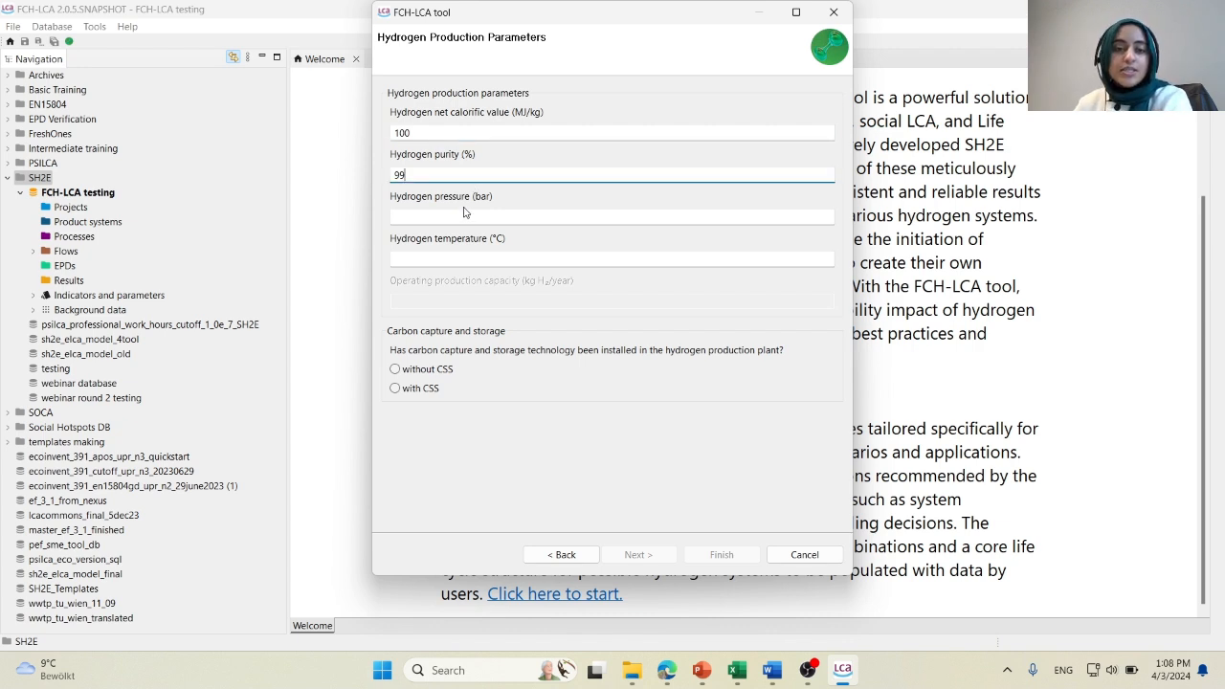
click(469, 212)
text(15)
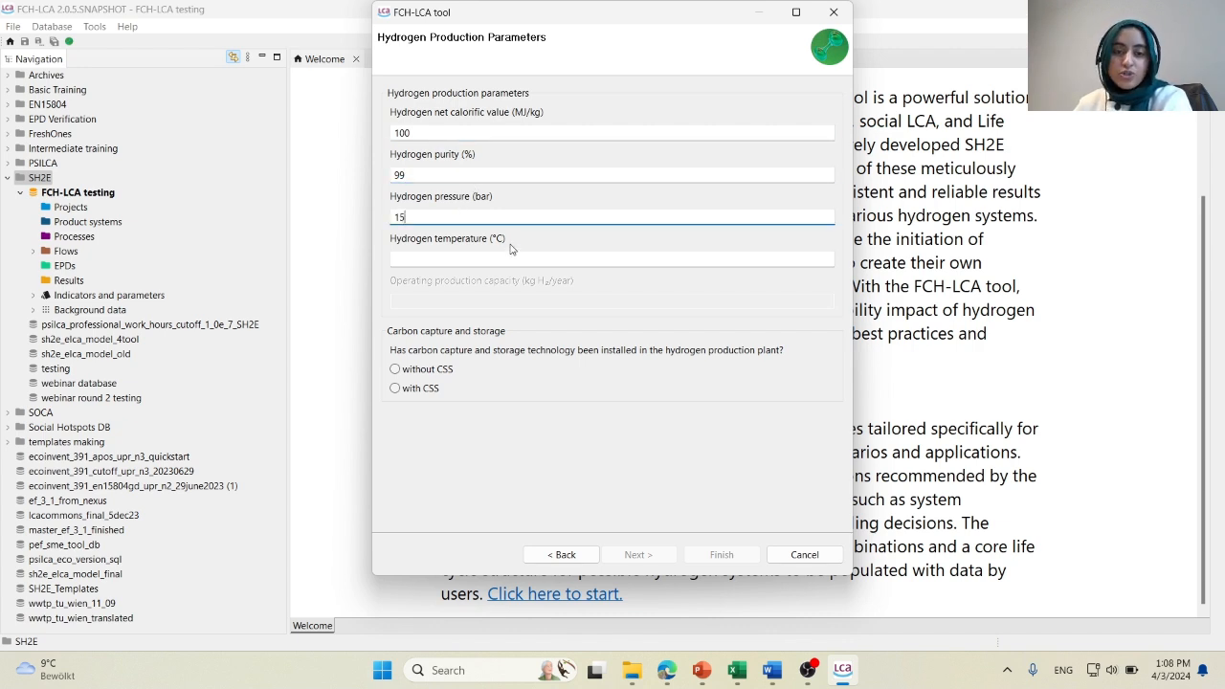
click(496, 261)
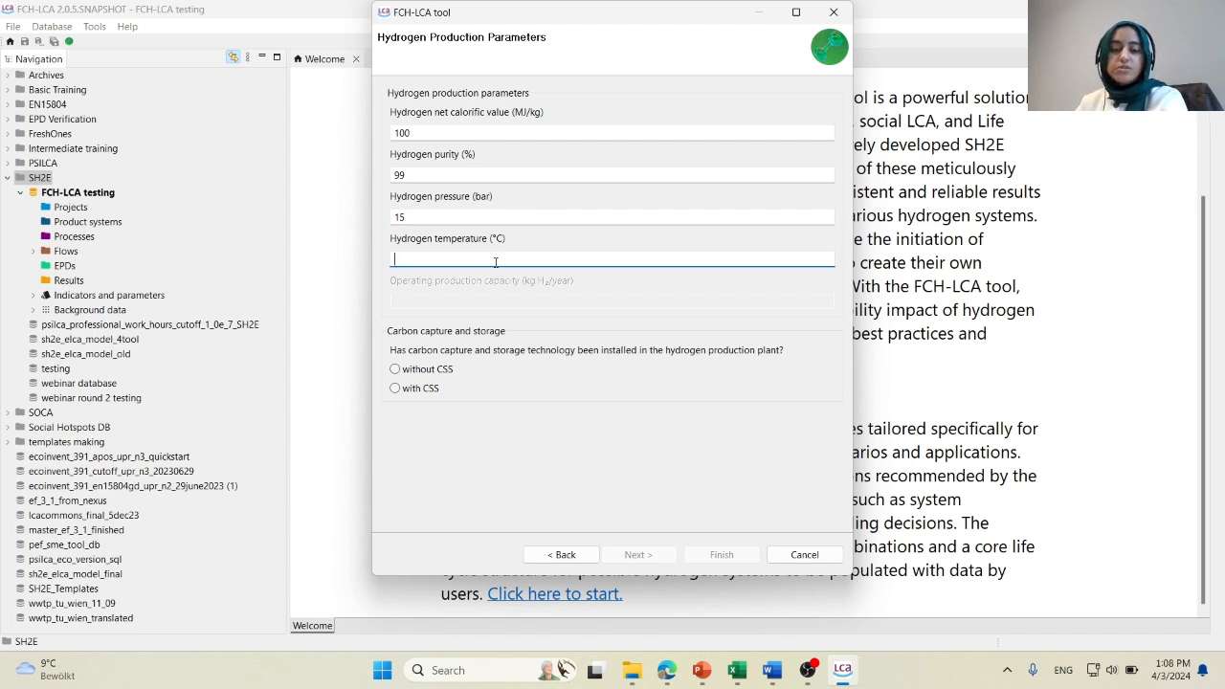
text(9)
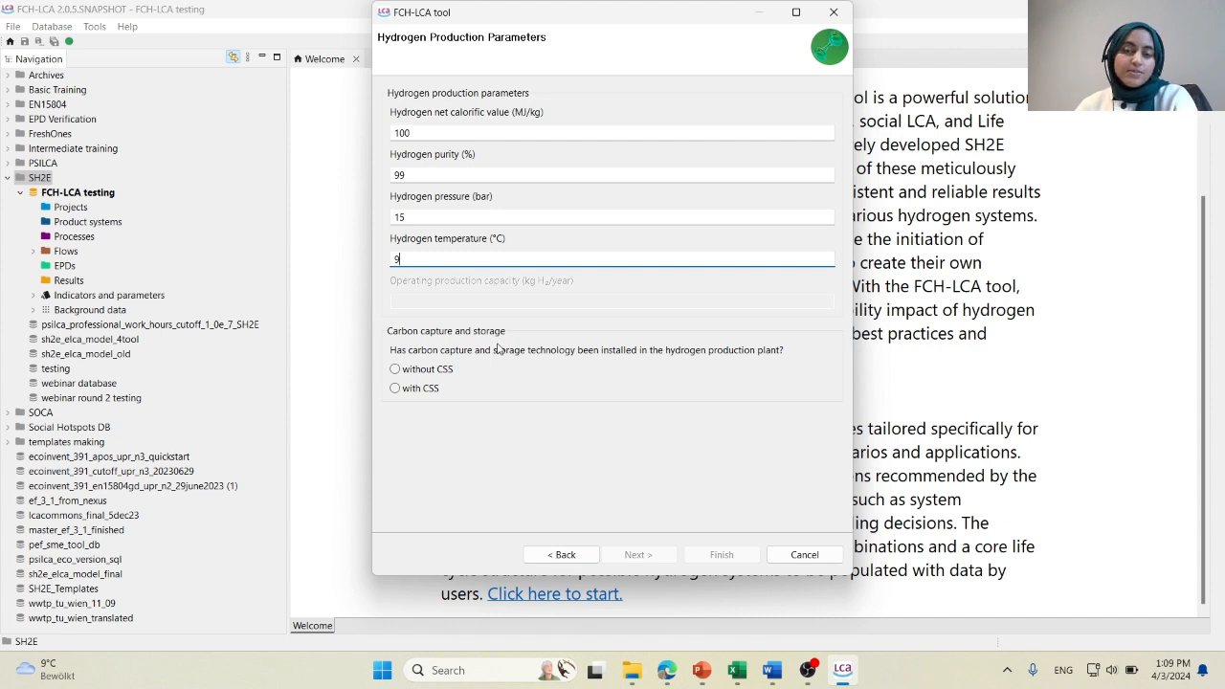
Declare the hydrogen production plant as with CSS and select transportation as the purpose of the hydrogen use.
click(431, 374)
click(429, 389)
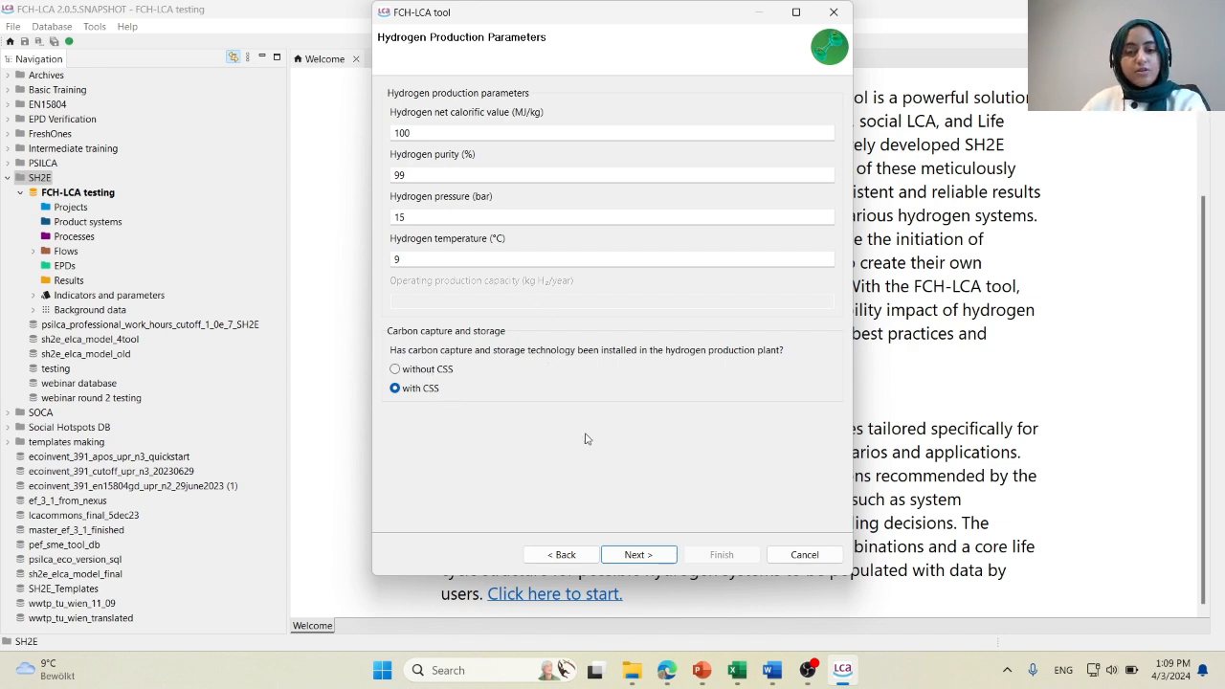
click(638, 555)
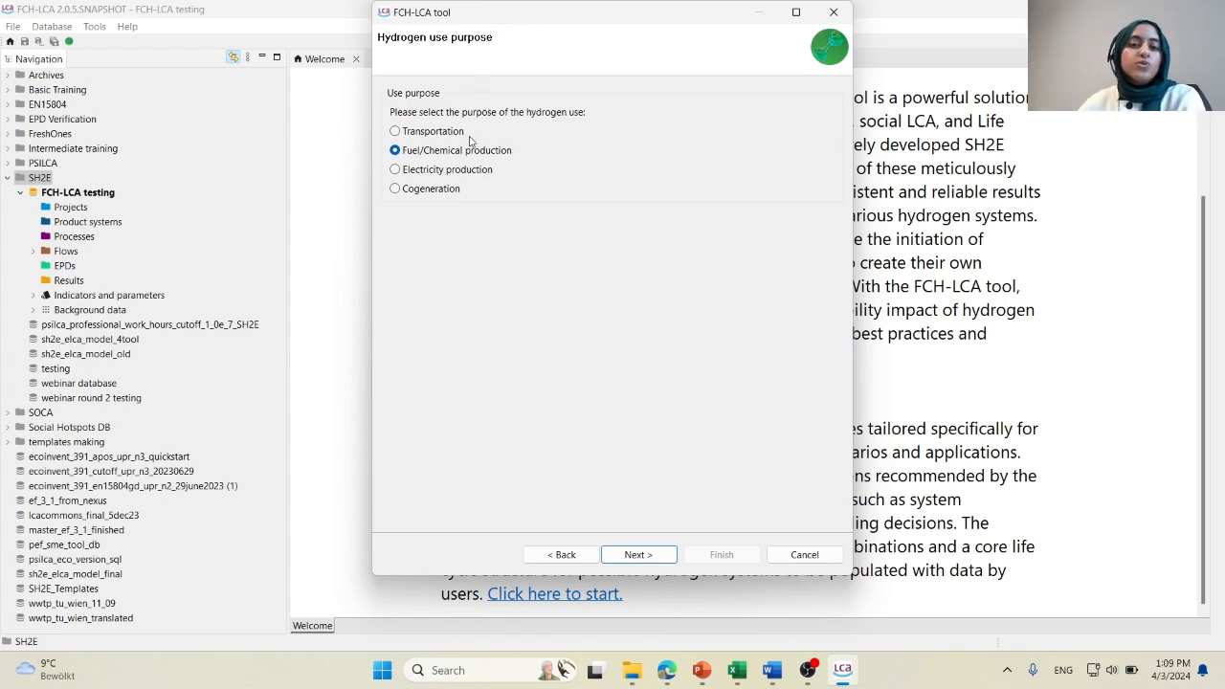
click(438, 132)
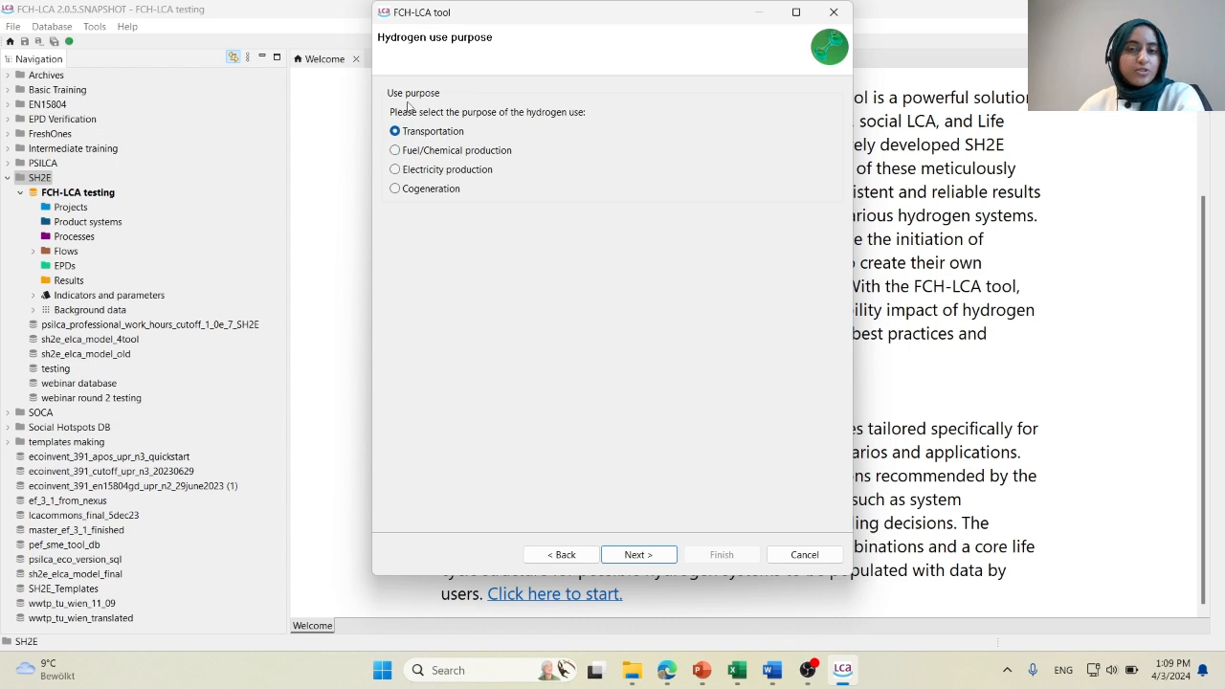
click(639, 555)
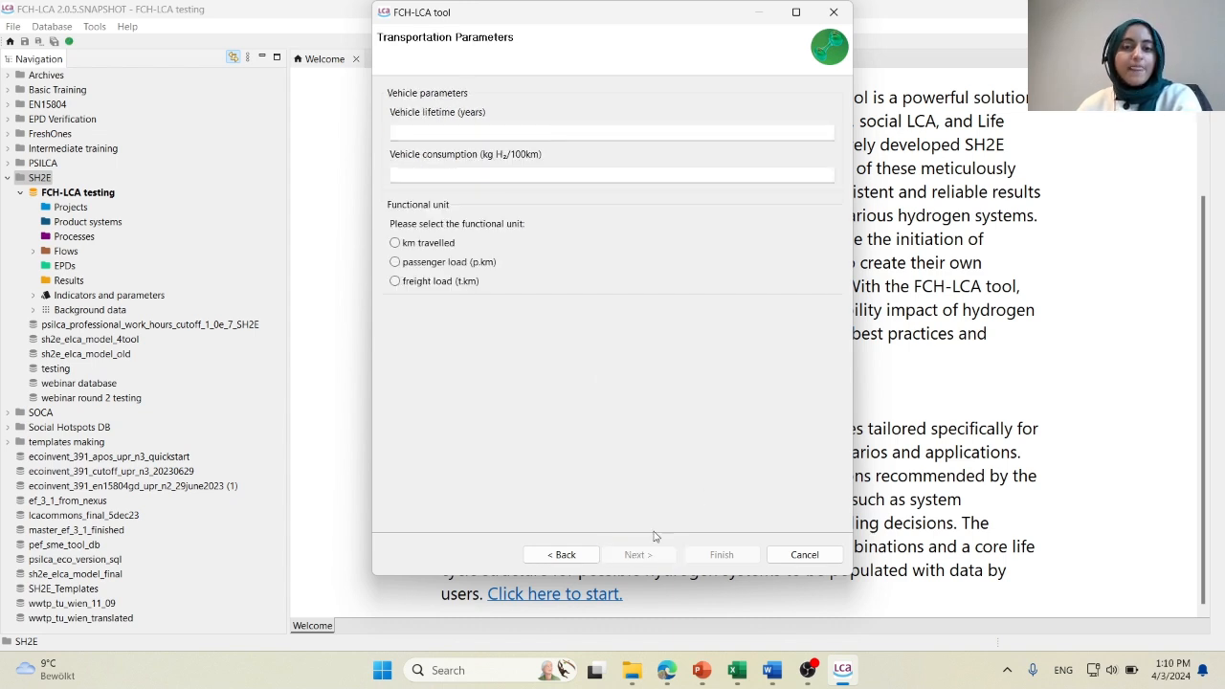
Set the vehicle lifetime to 15 years and the vehicle consumption to 0.75 kg H₂/100km.
click(522, 131)
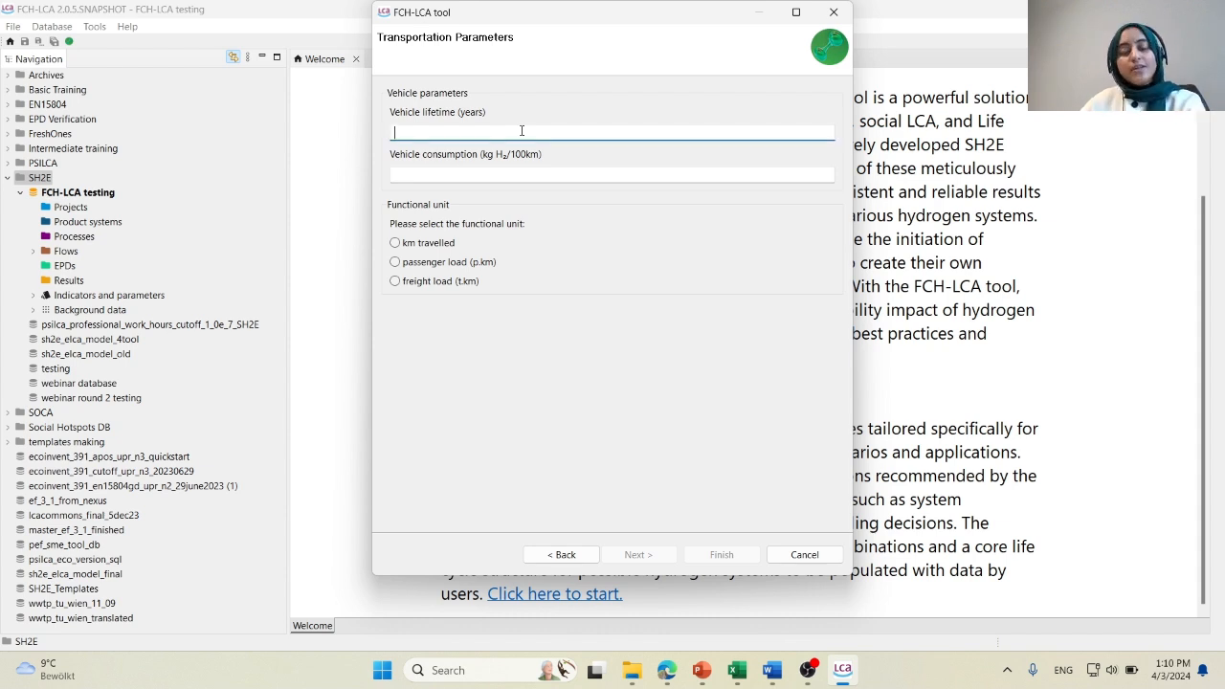
text(1)
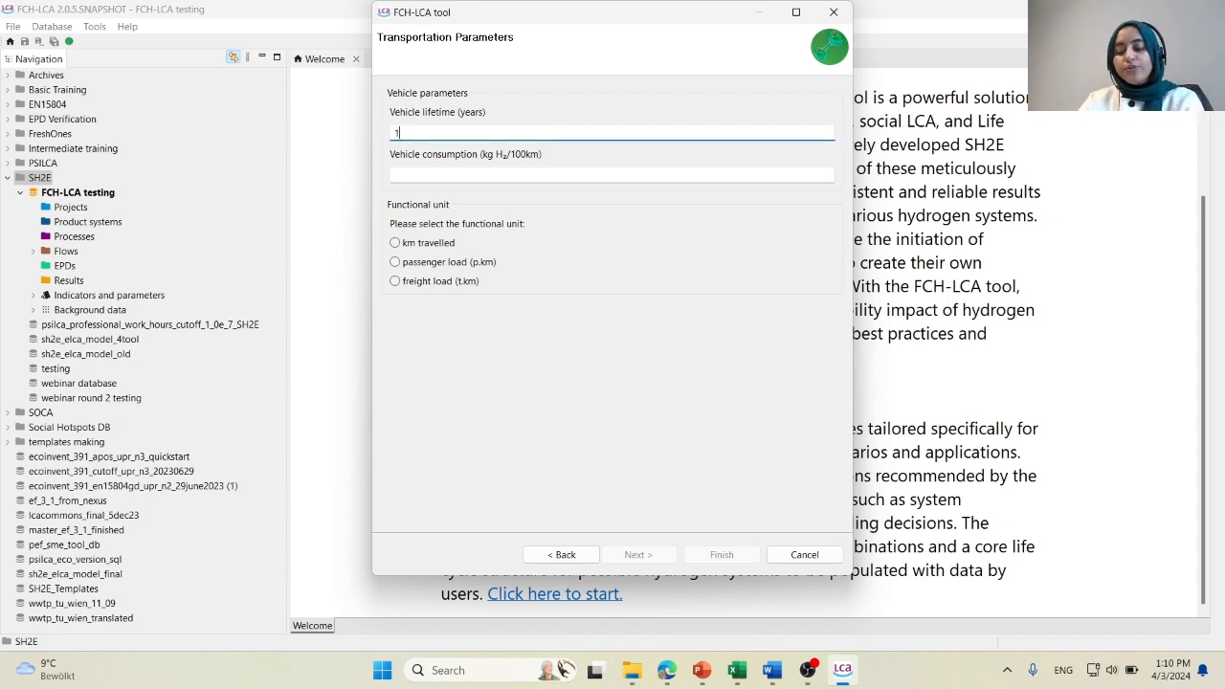
text(5)
click(511, 175)
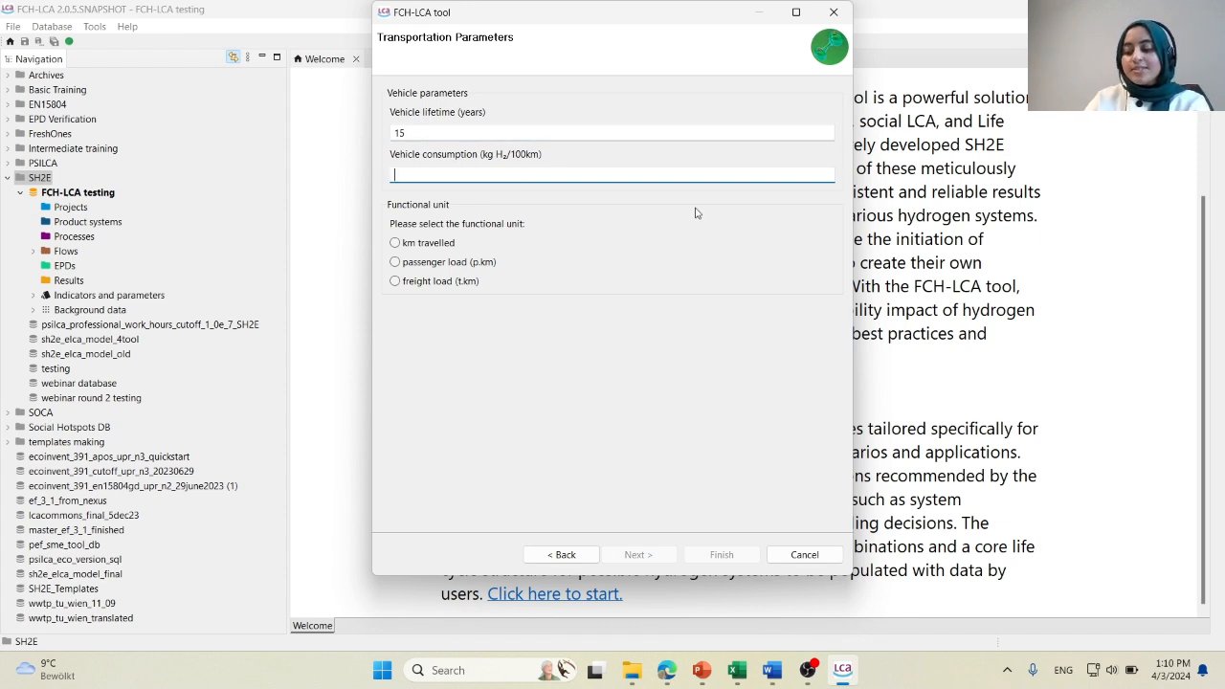
text(0.)
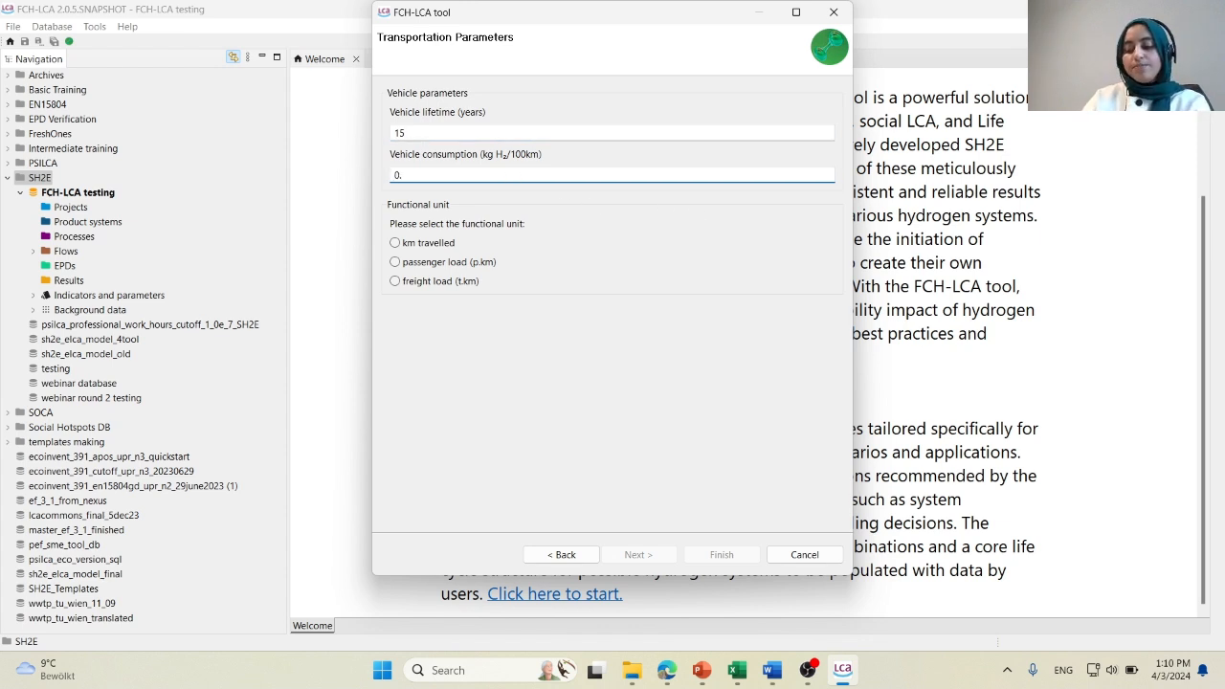
text(75)
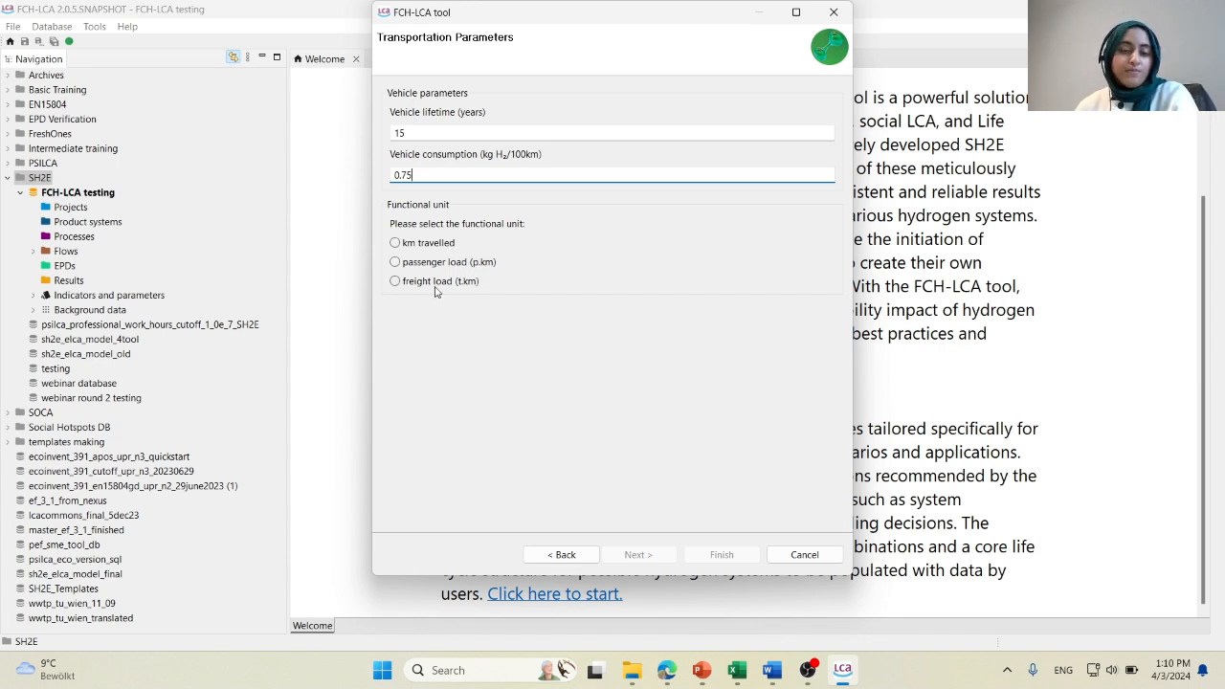
Select km travelled as the functional unit and answer No on whether this is a comparative LCA.
click(394, 243)
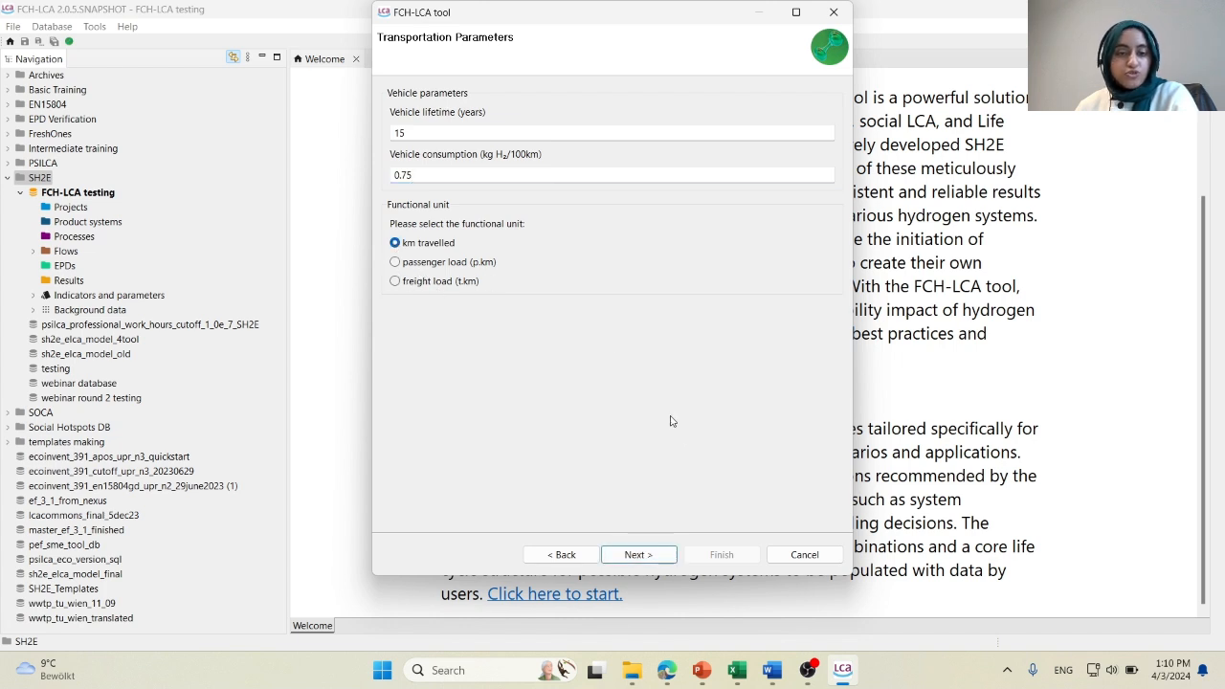
click(674, 559)
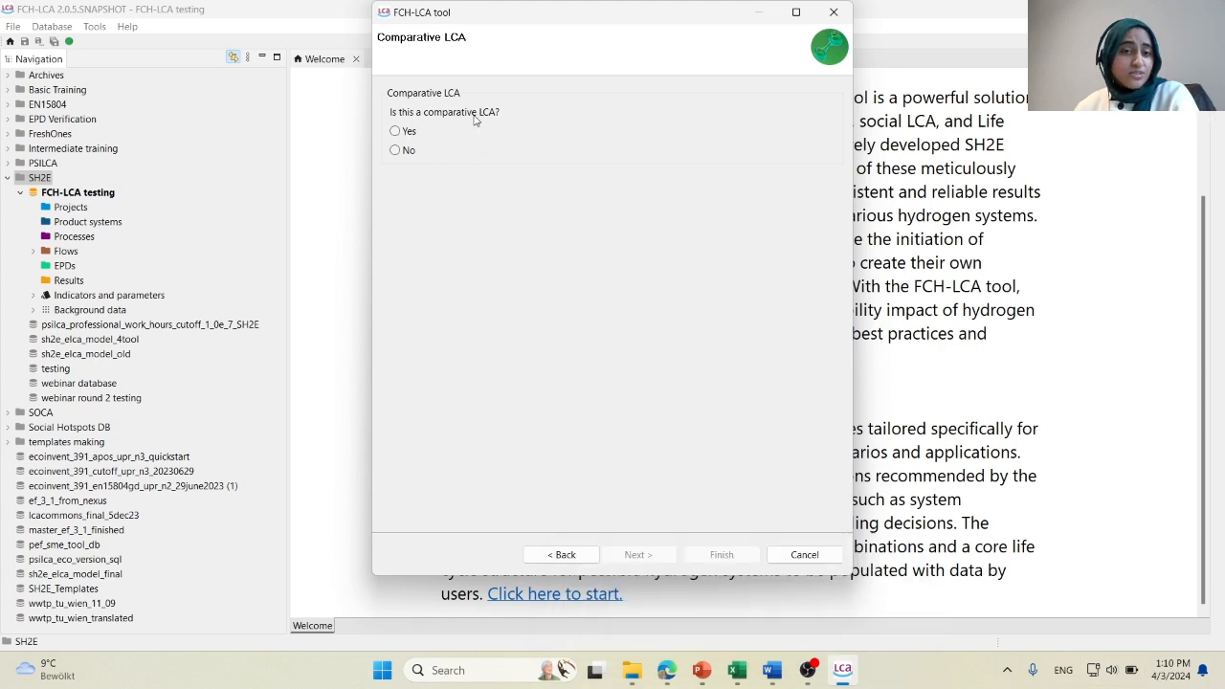
click(395, 152)
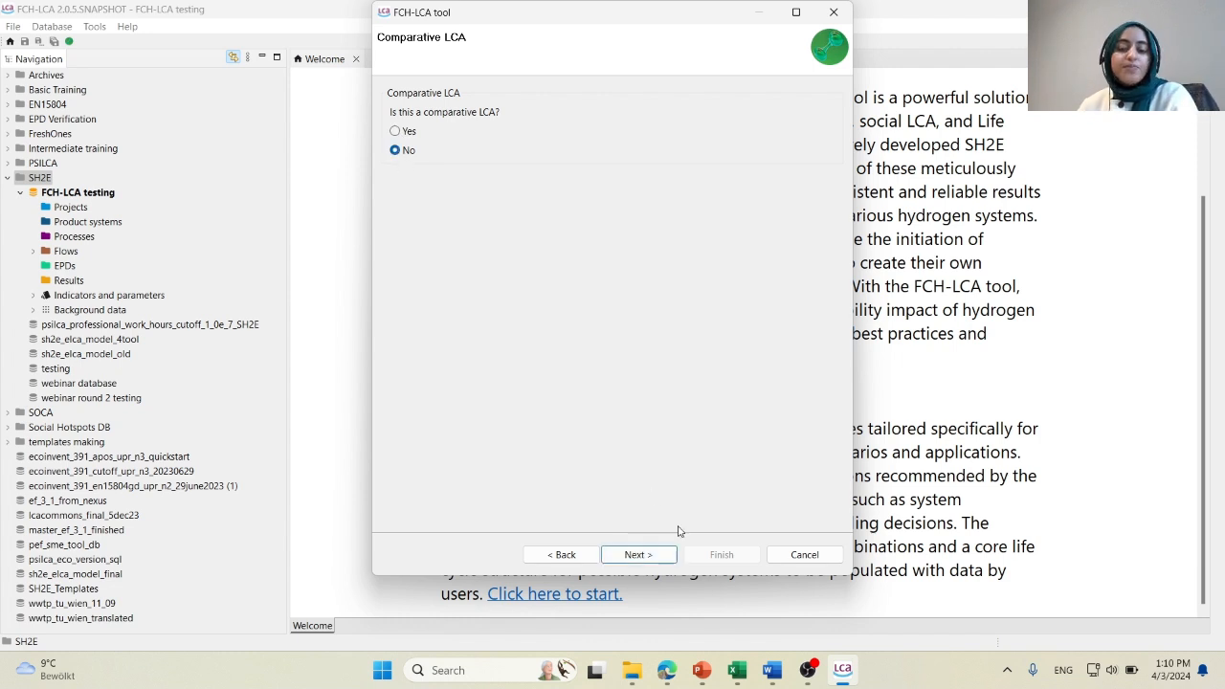
click(637, 555)
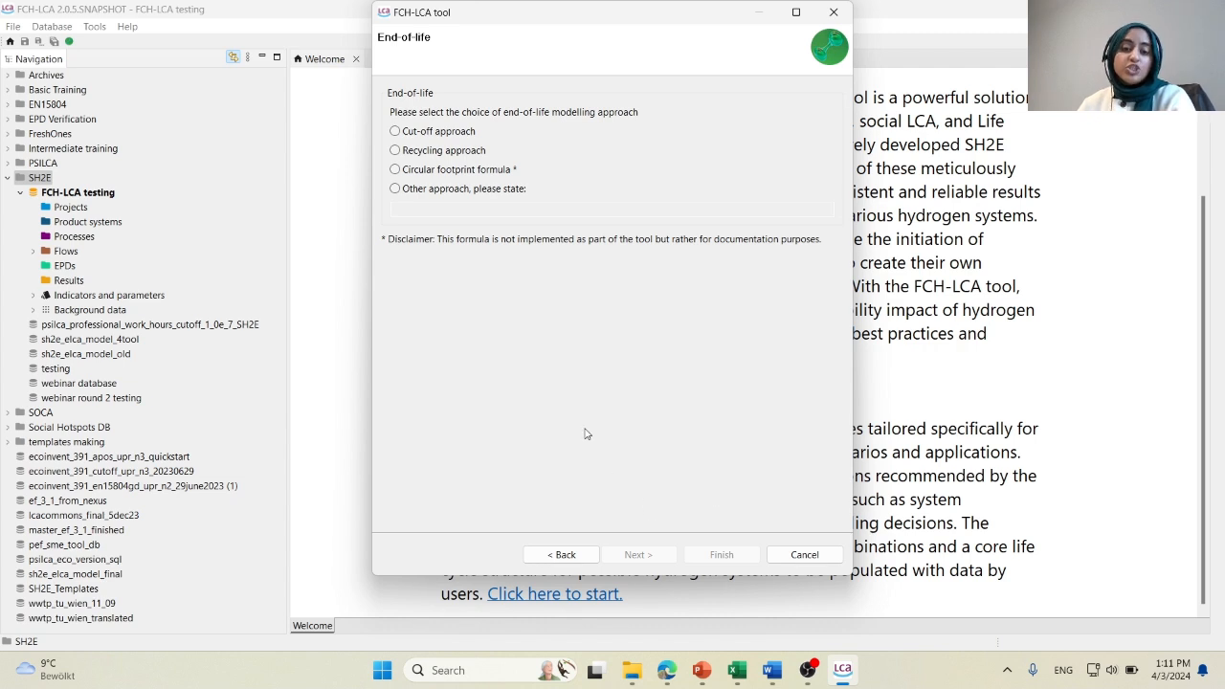
Choose the recycling approach for end-of-life modelling and declare that no capital goods are excluded in any phase.
click(436, 152)
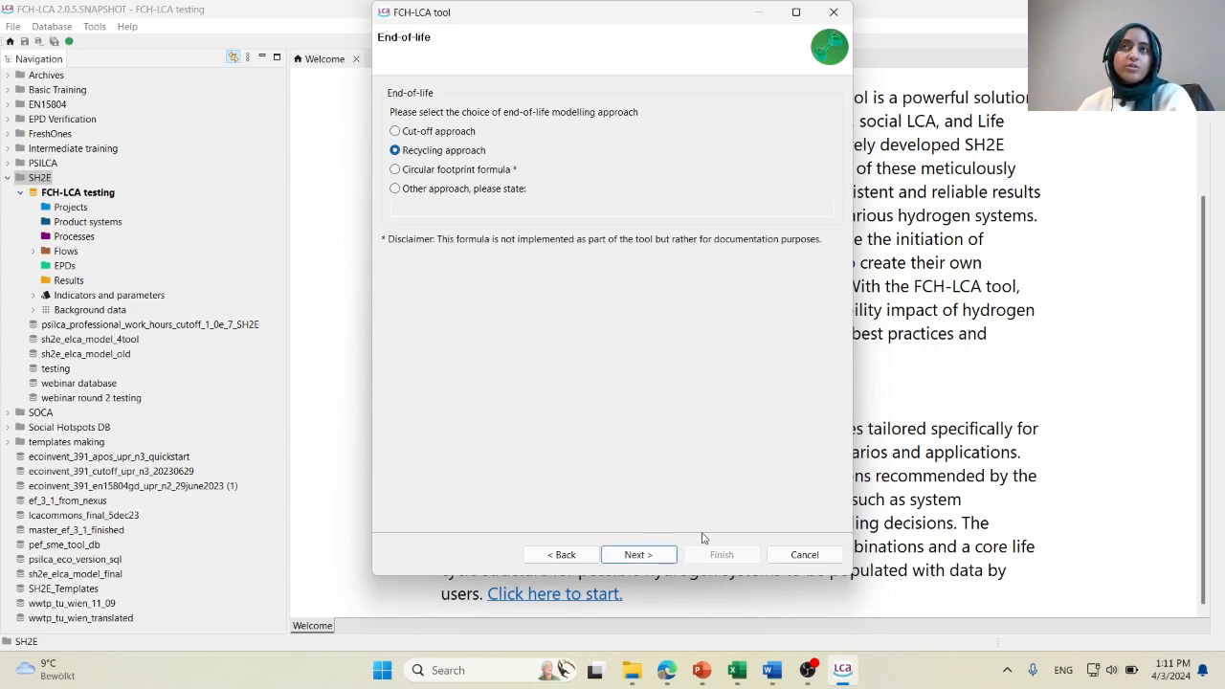
click(655, 554)
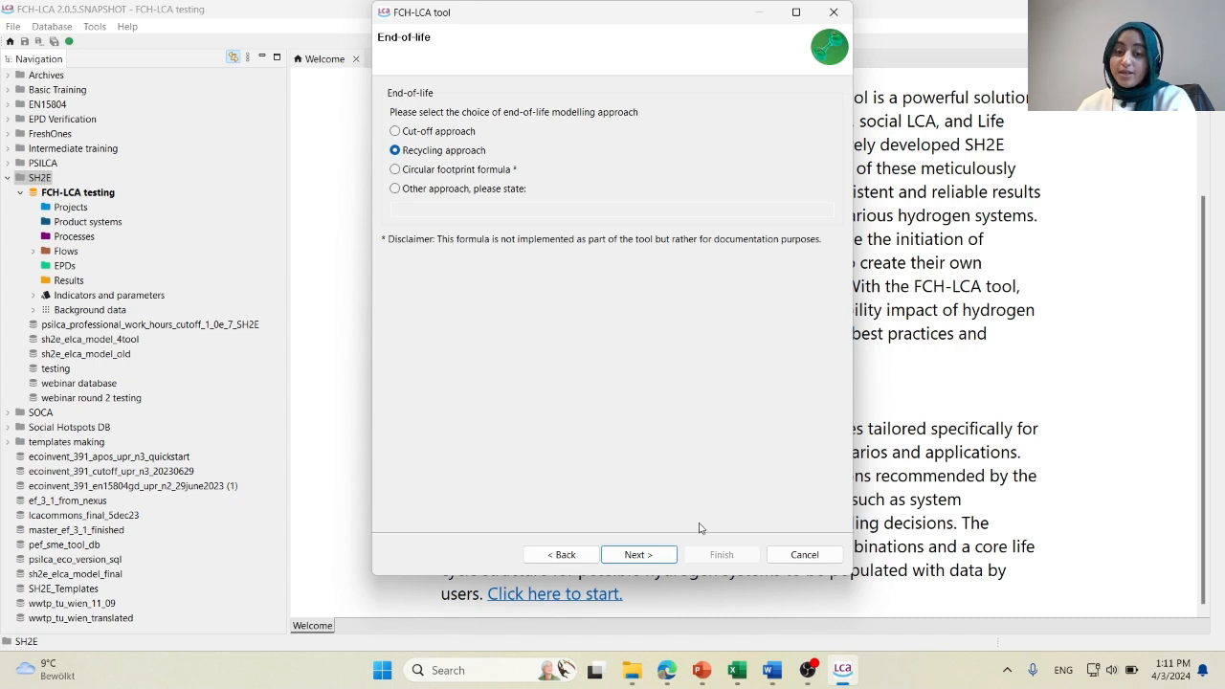
click(667, 555)
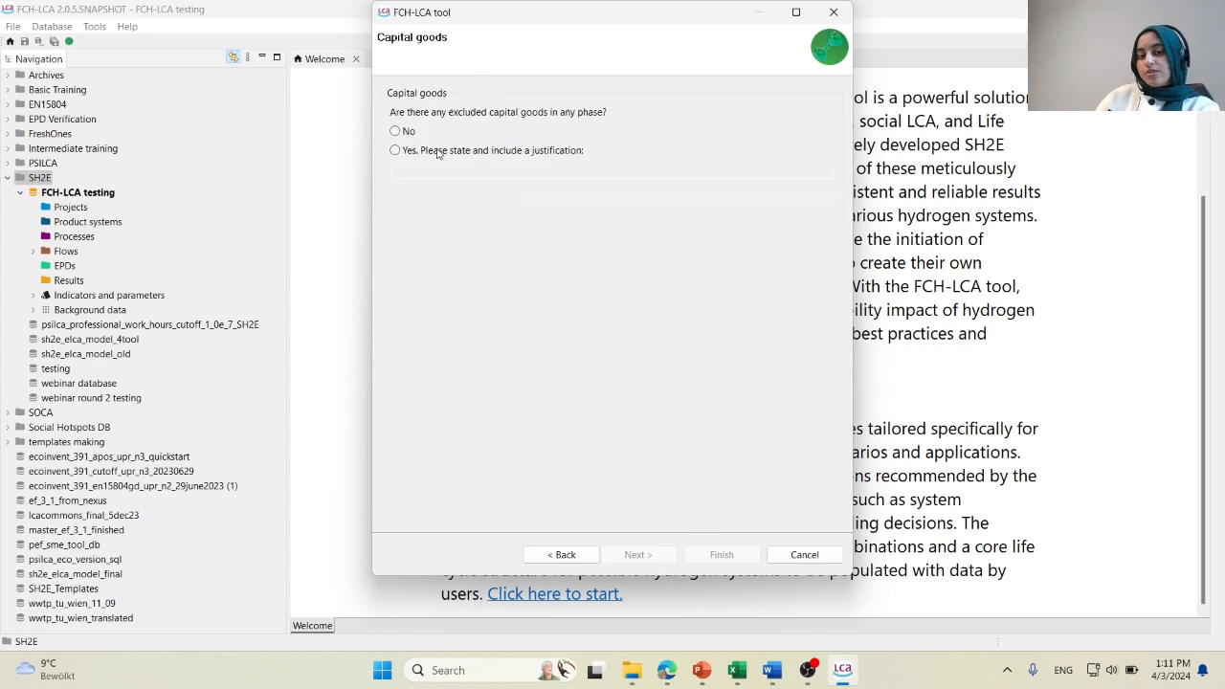
click(406, 132)
click(643, 555)
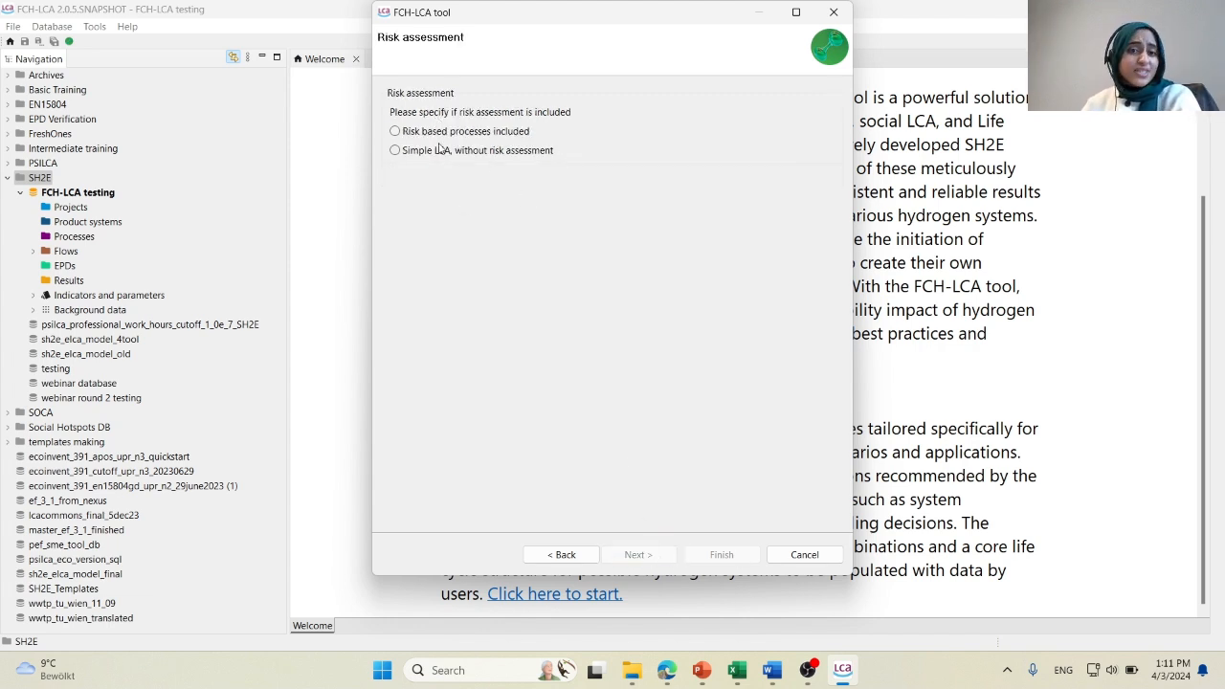
Choose a simple LCA without risk assessment and finish with the template for hydrogen production with CSS and use for transportation (km travelled).
click(477, 153)
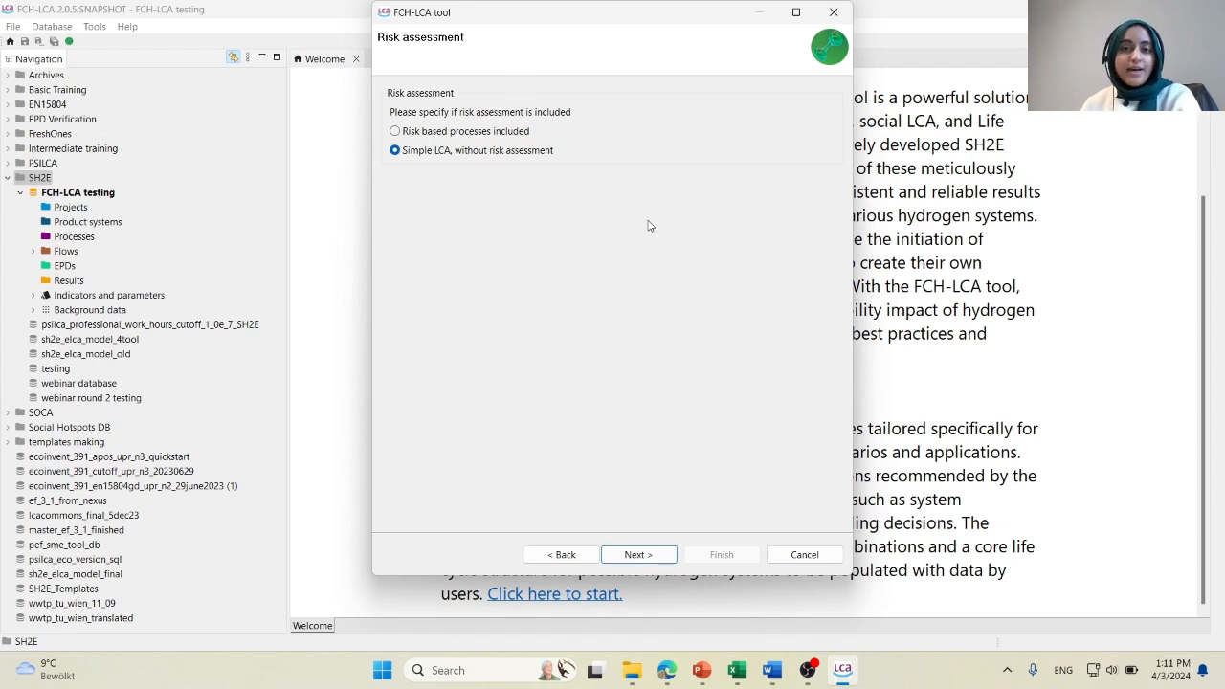
click(638, 555)
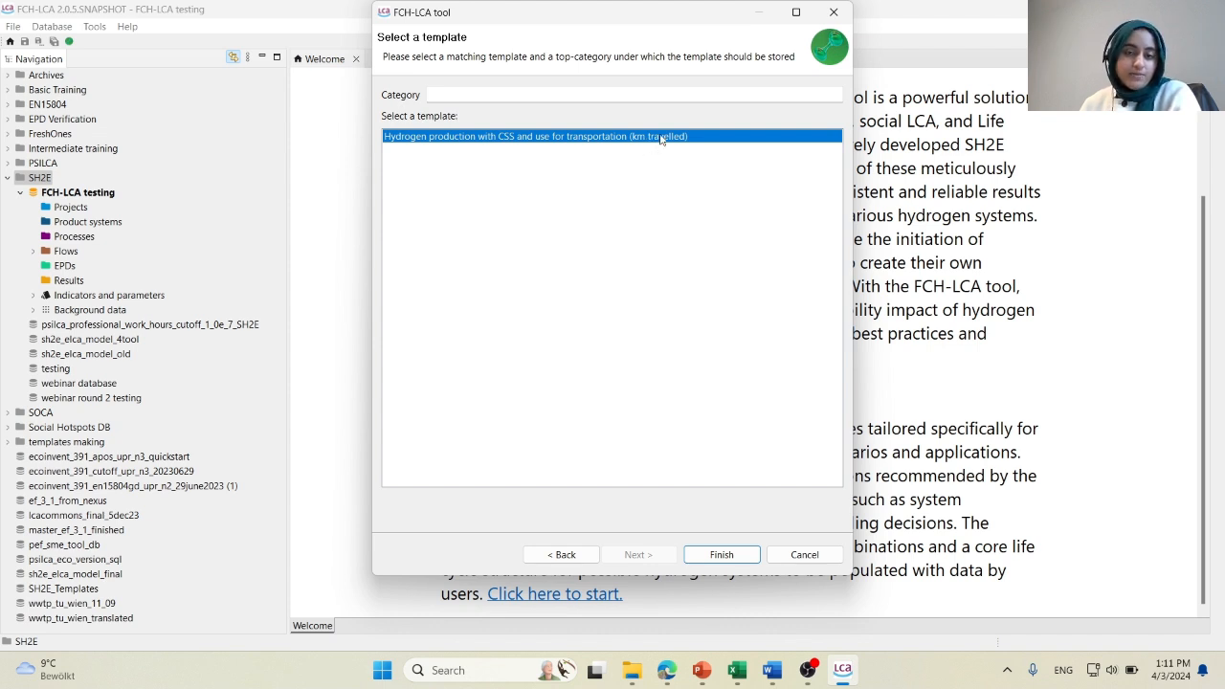
click(733, 555)
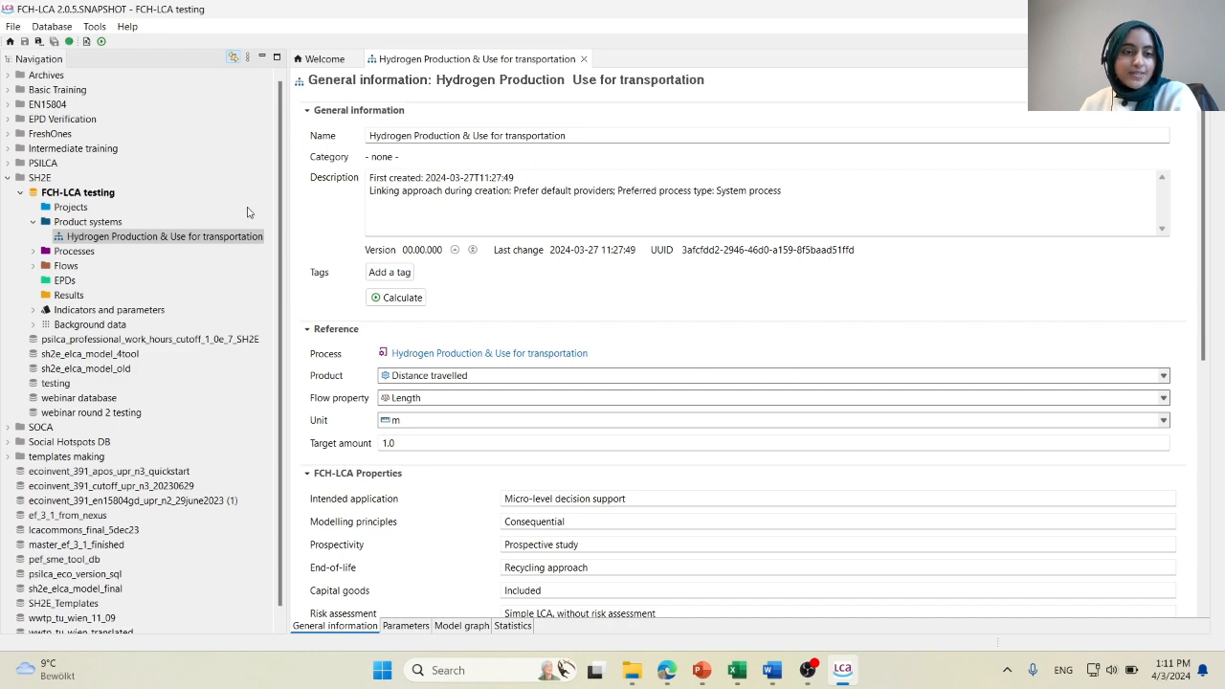
Review the new product system's FCH-LCA properties and open its model graph.
scroll(622, 332, down, 10)
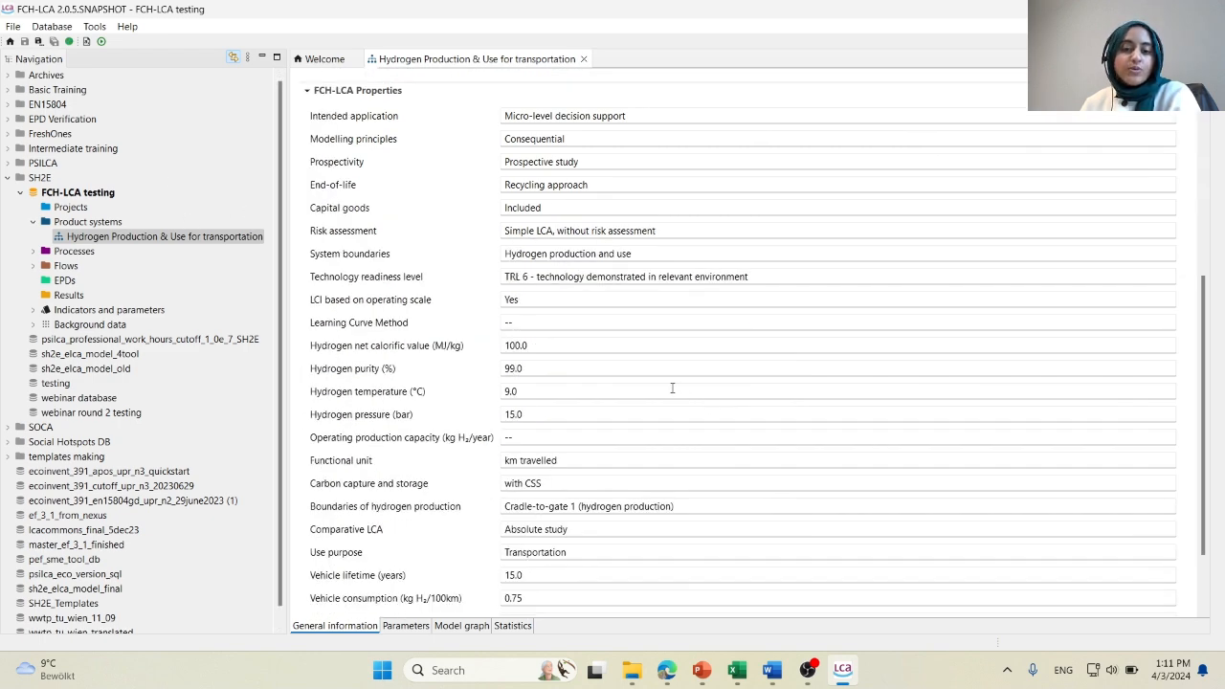
scroll(342, 254, up, 3)
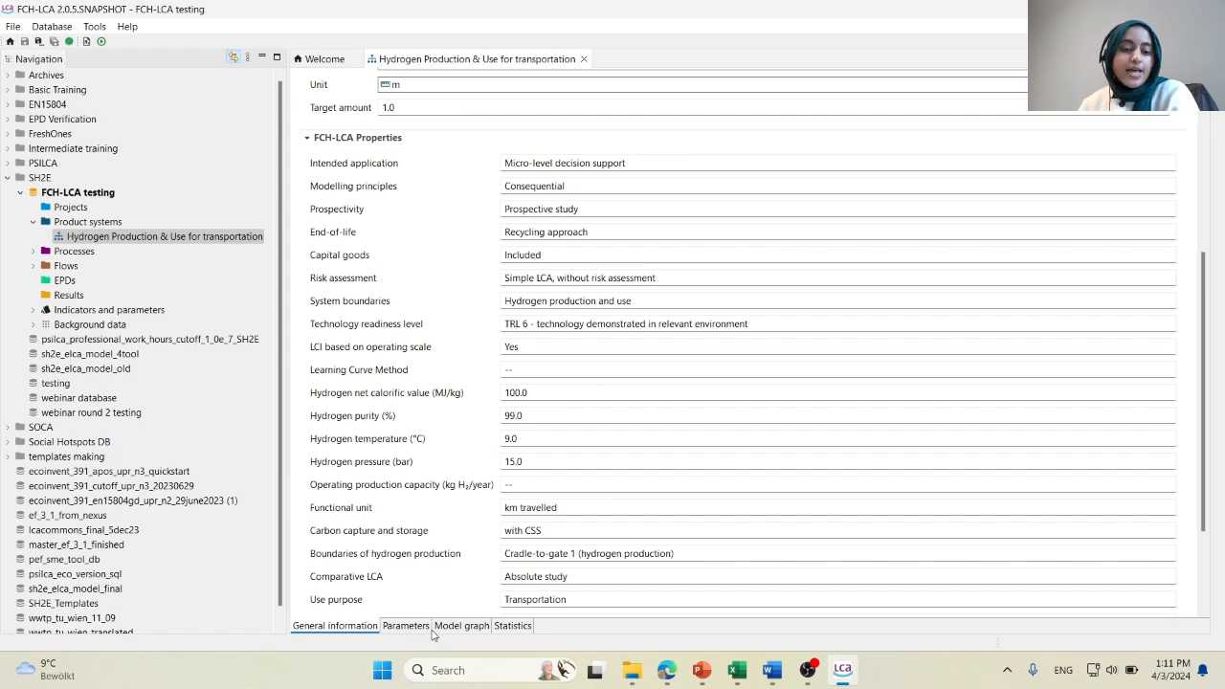
click(460, 626)
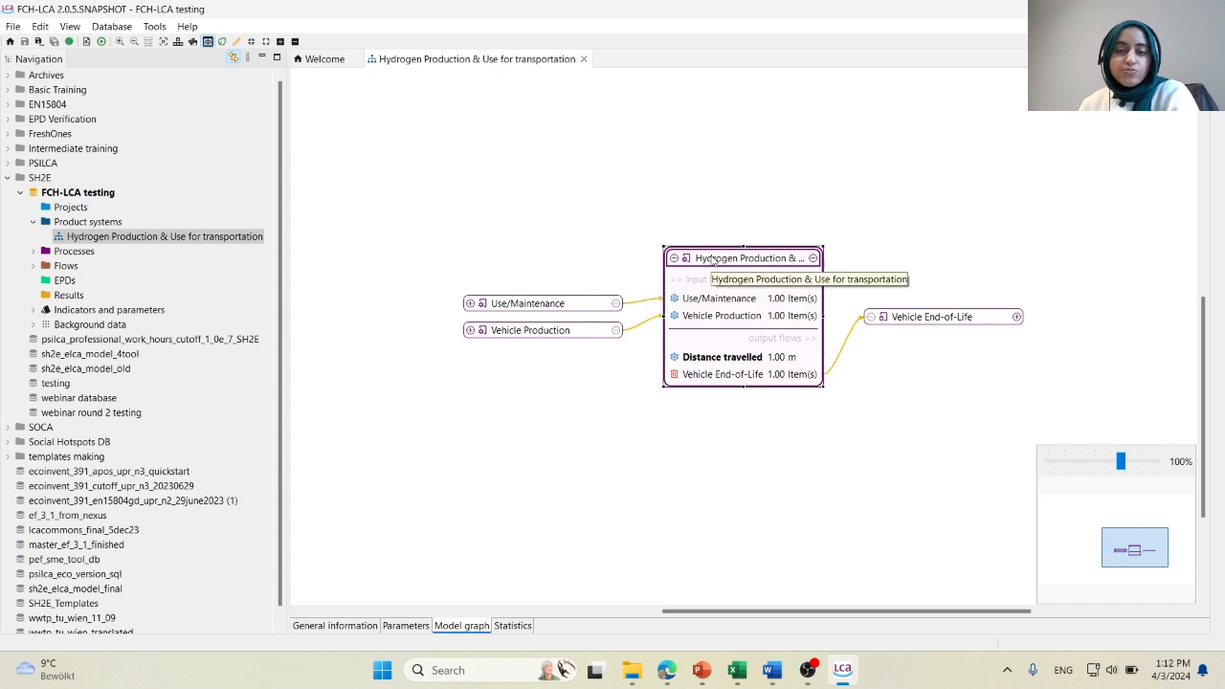
Move the Use/Maintenance box higher above Vehicle Production and reposition the main Hydrogen Production & Use for transportation box.
click(532, 305)
drag(496, 231, 546, 241)
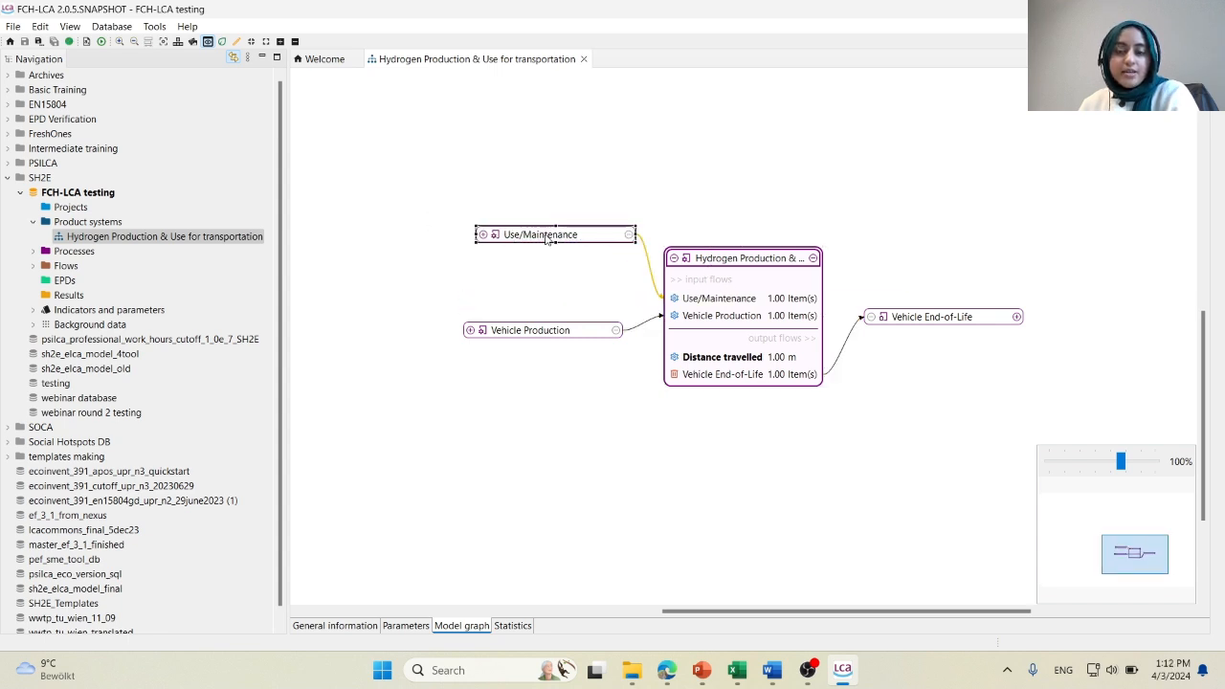
click(820, 290)
drag(821, 317, 859, 314)
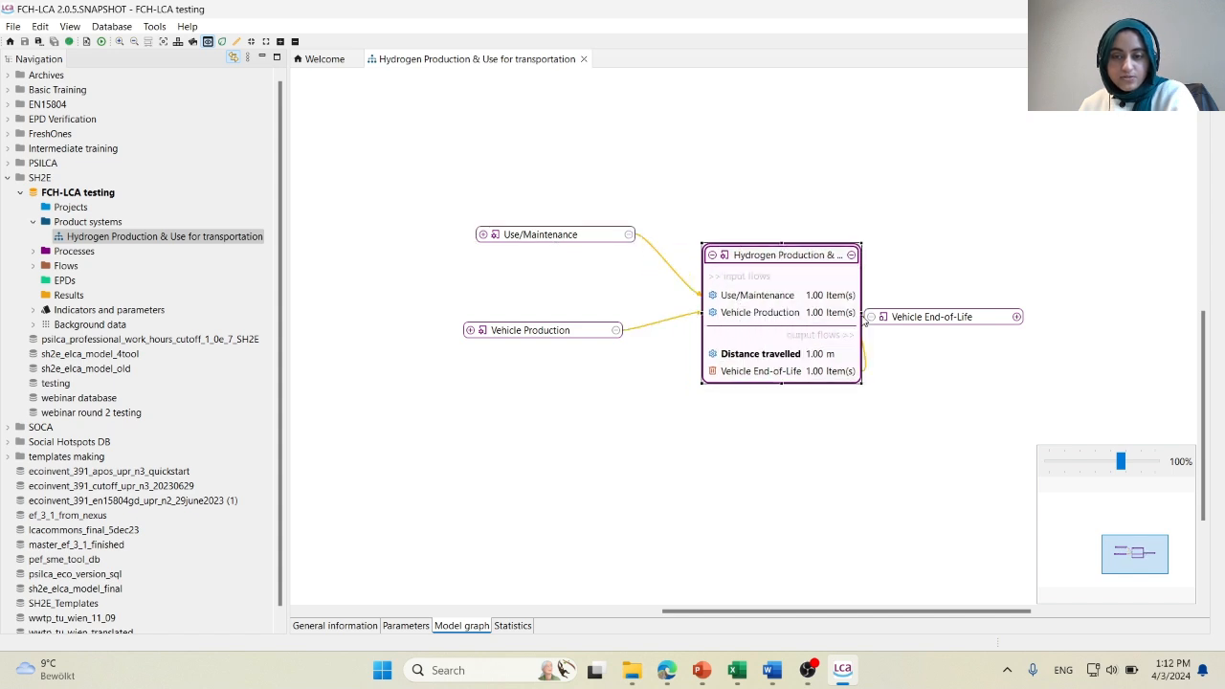
drag(821, 262, 787, 262)
Widen the main Hydrogen Production & Use for transportation box until its full name fits and move Vehicle End-of-Life clear of it.
drag(946, 327, 975, 353)
click(824, 314)
drag(824, 314, 903, 315)
drag(959, 342, 1003, 375)
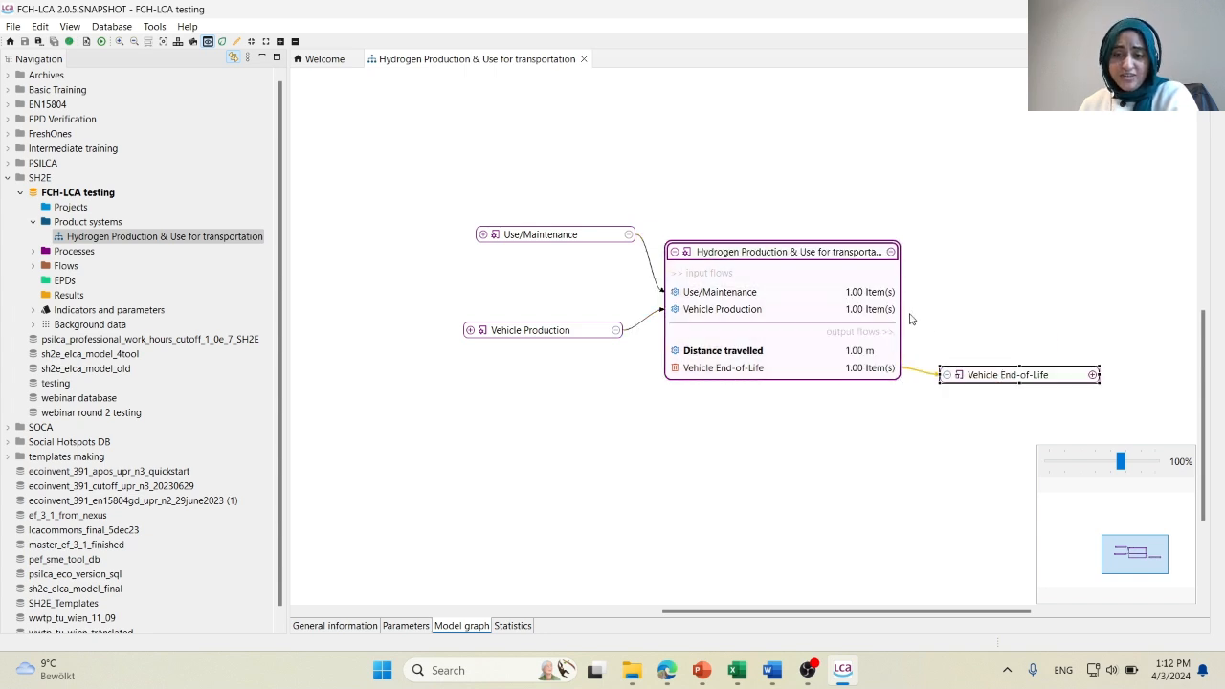
drag(900, 310, 975, 310)
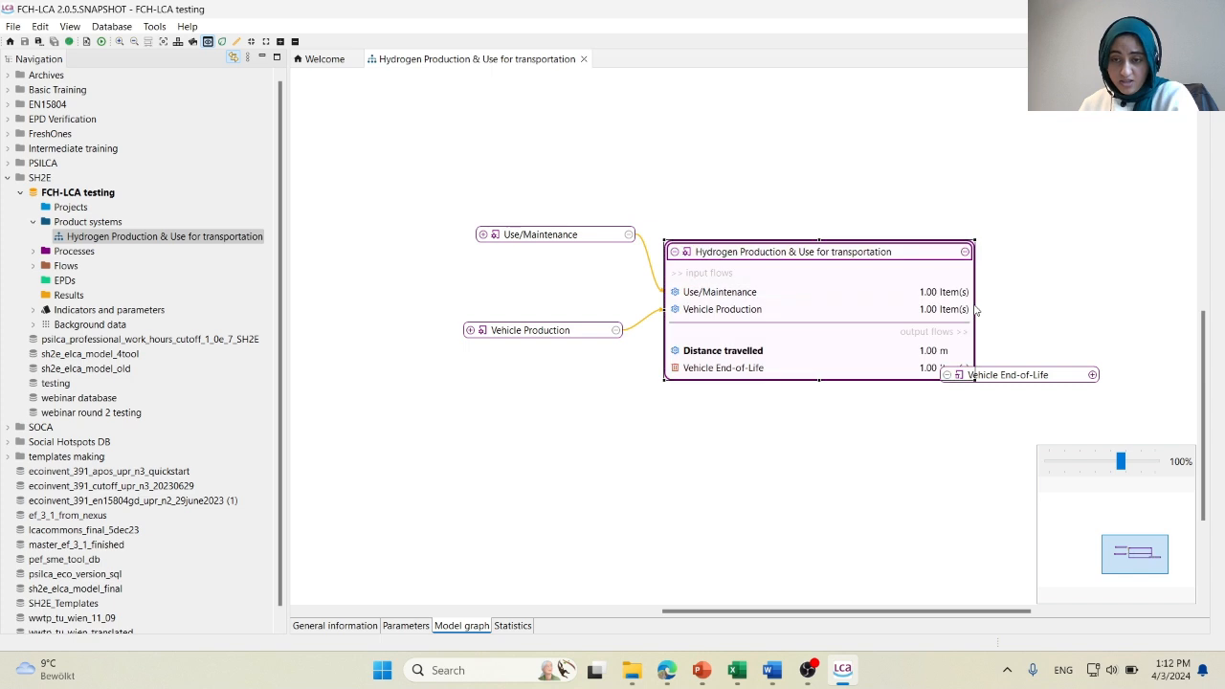
drag(1005, 375, 1089, 383)
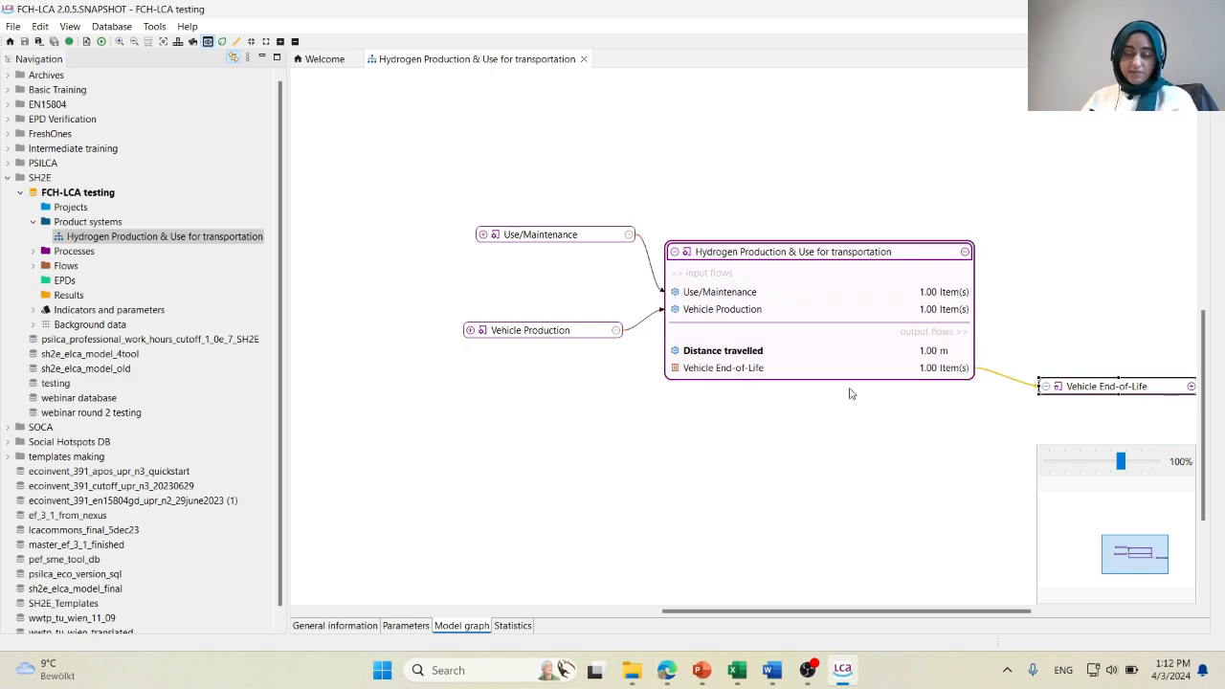
Shift the Vehicle Production and Use/Maintenance boxes farther away from the main process.
drag(542, 334, 507, 336)
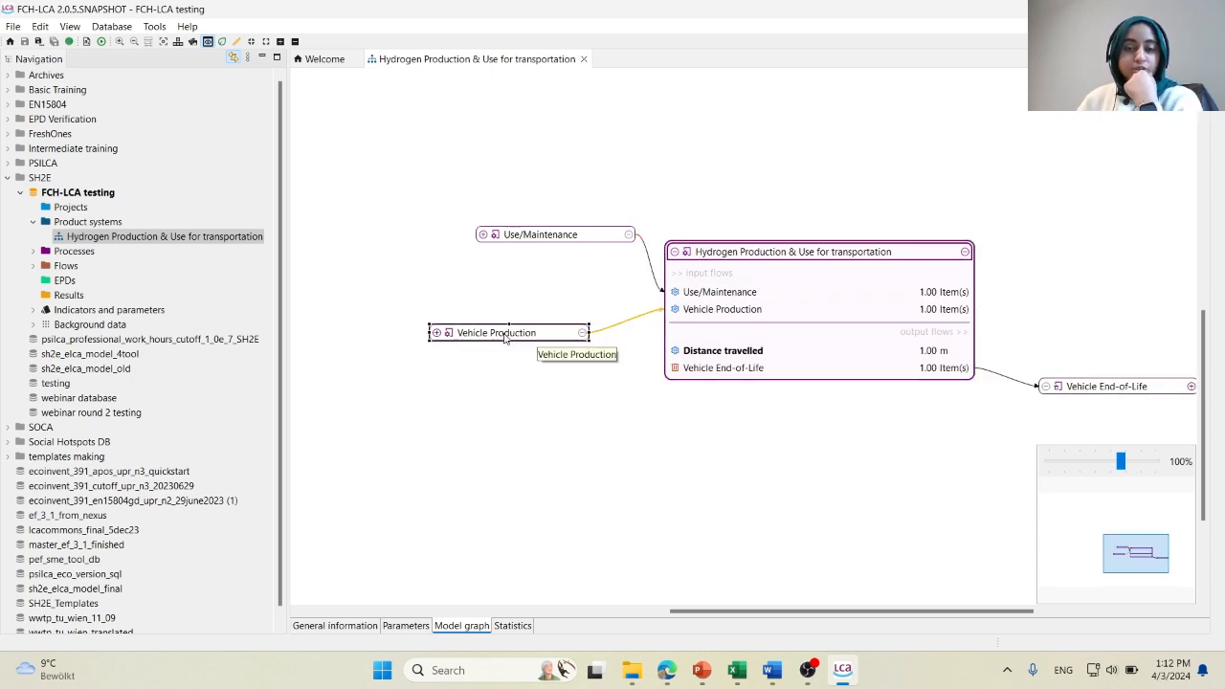
drag(505, 233, 462, 228)
drag(460, 364, 619, 338)
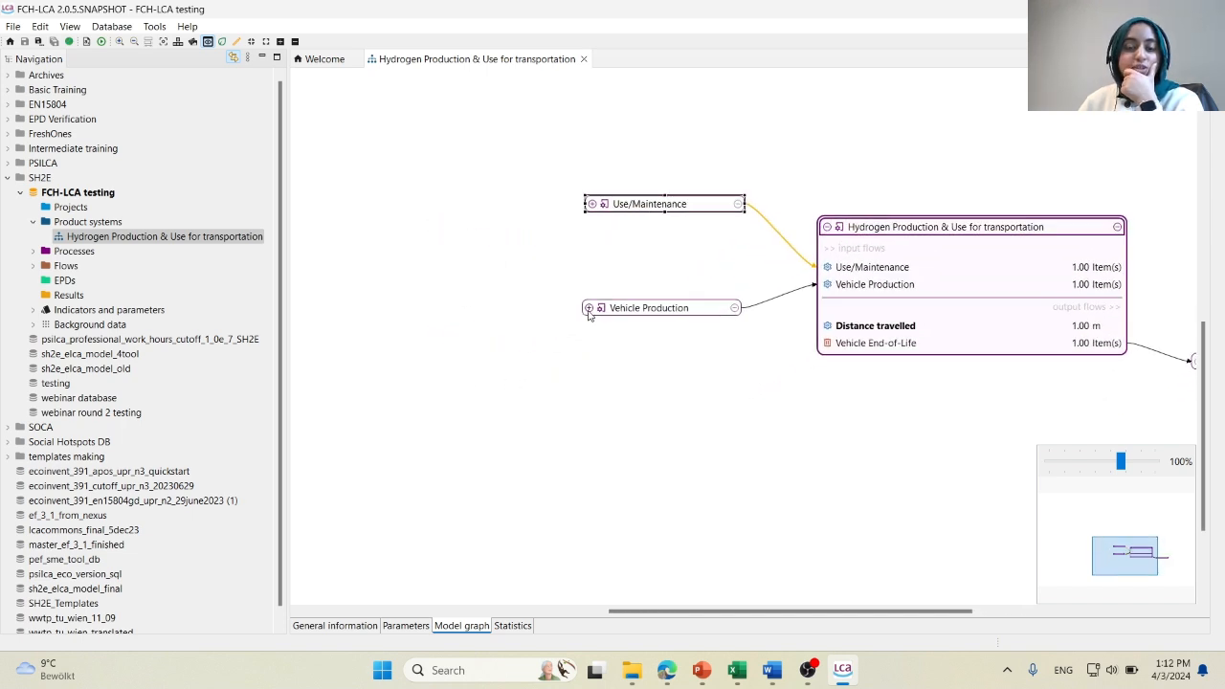
Expand the input processes of Vehicle Production and move their five boxes away from it.
click(589, 308)
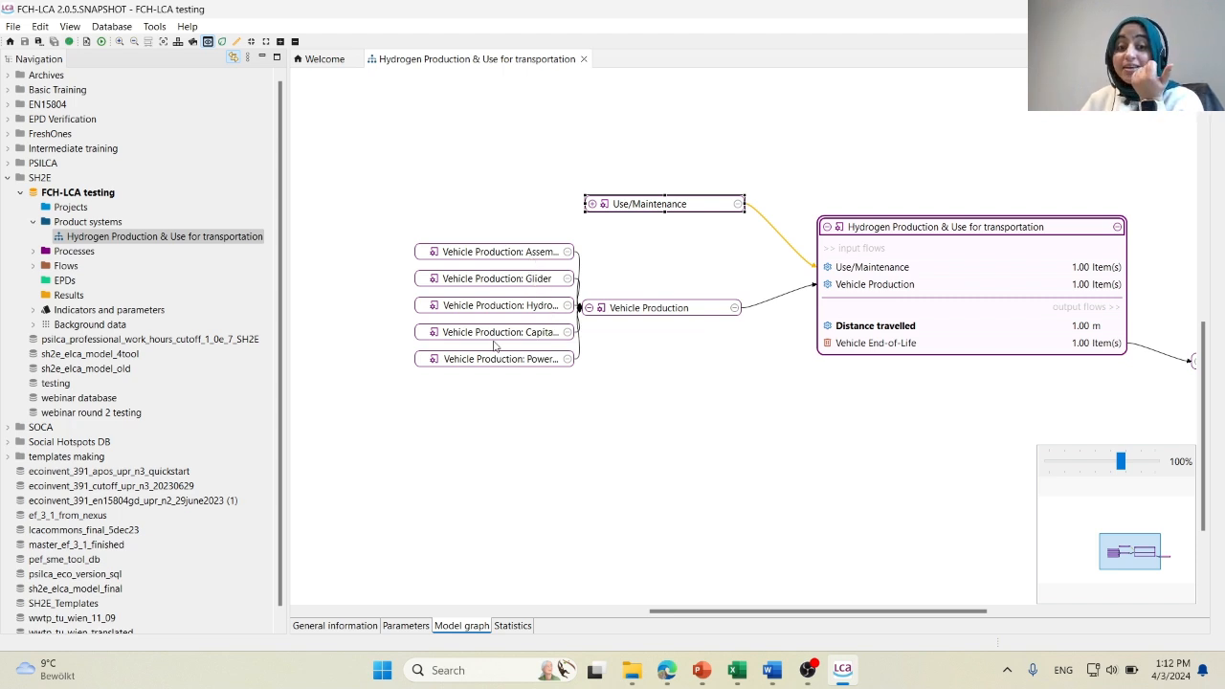
drag(500, 368, 471, 372)
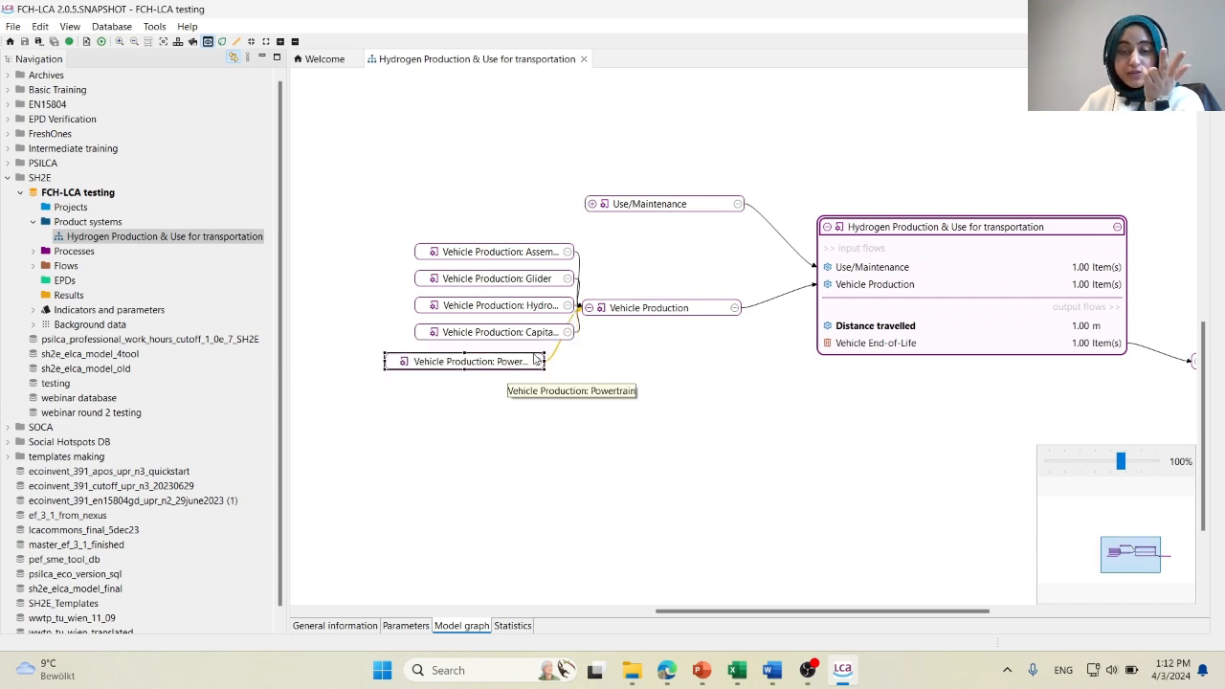
drag(462, 256, 422, 369)
click(458, 281)
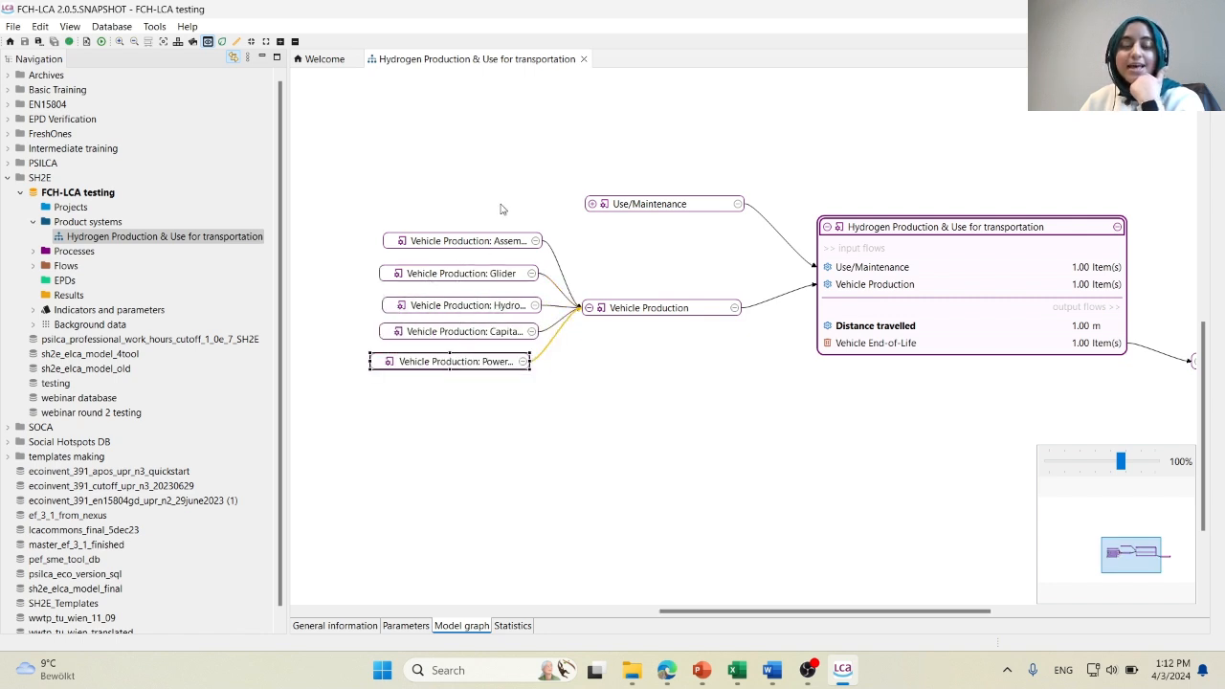
Show the flows of the vehicle assembly and glider processes and space the vehicle production boxes so they do not overlap.
double_click(460, 243)
drag(463, 243, 451, 177)
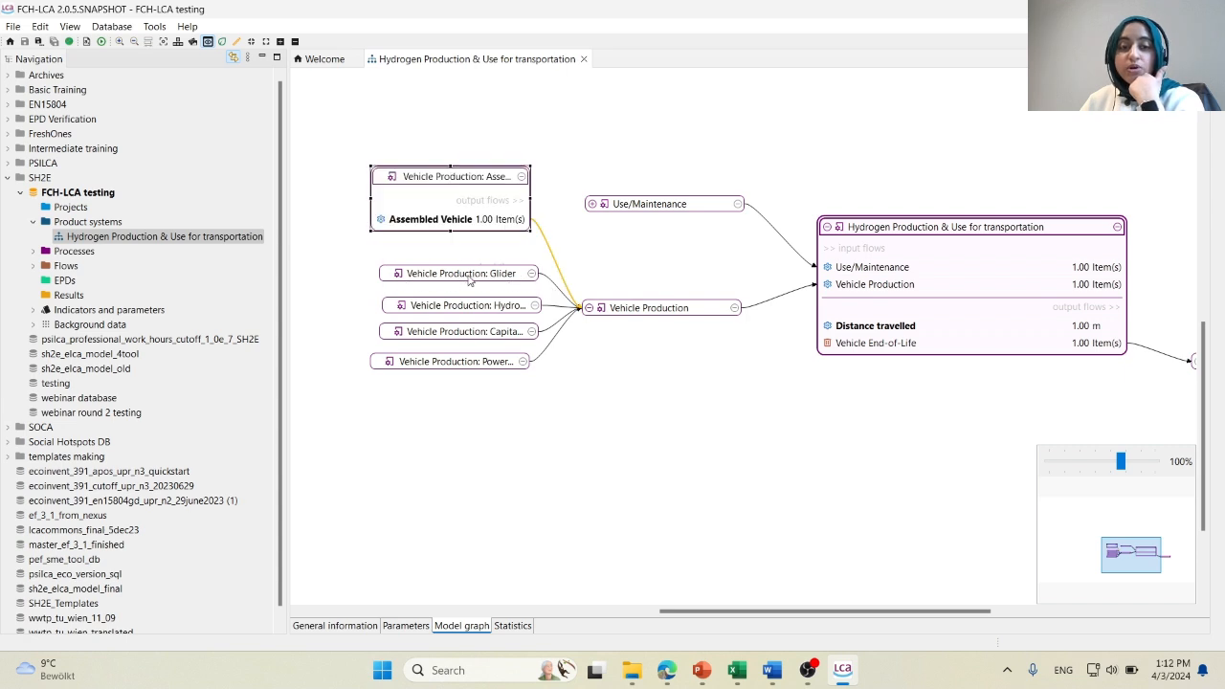
double_click(469, 278)
drag(456, 362, 456, 399)
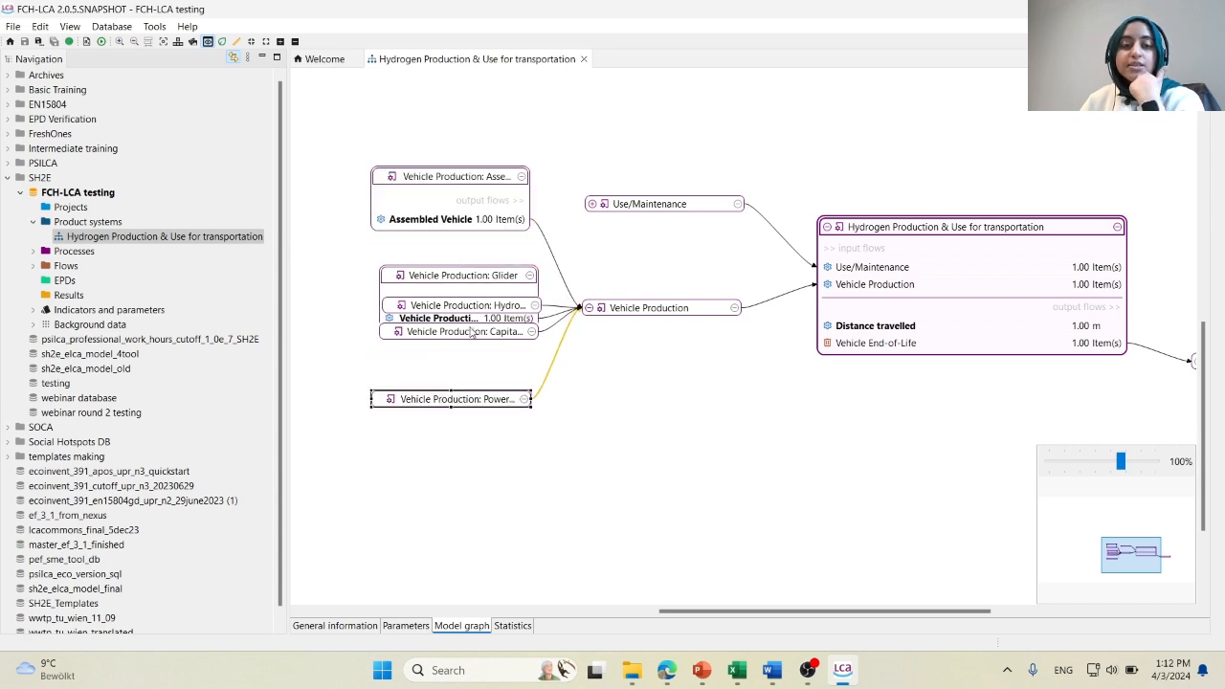
drag(470, 331, 466, 368)
drag(464, 308, 460, 347)
drag(463, 276, 455, 246)
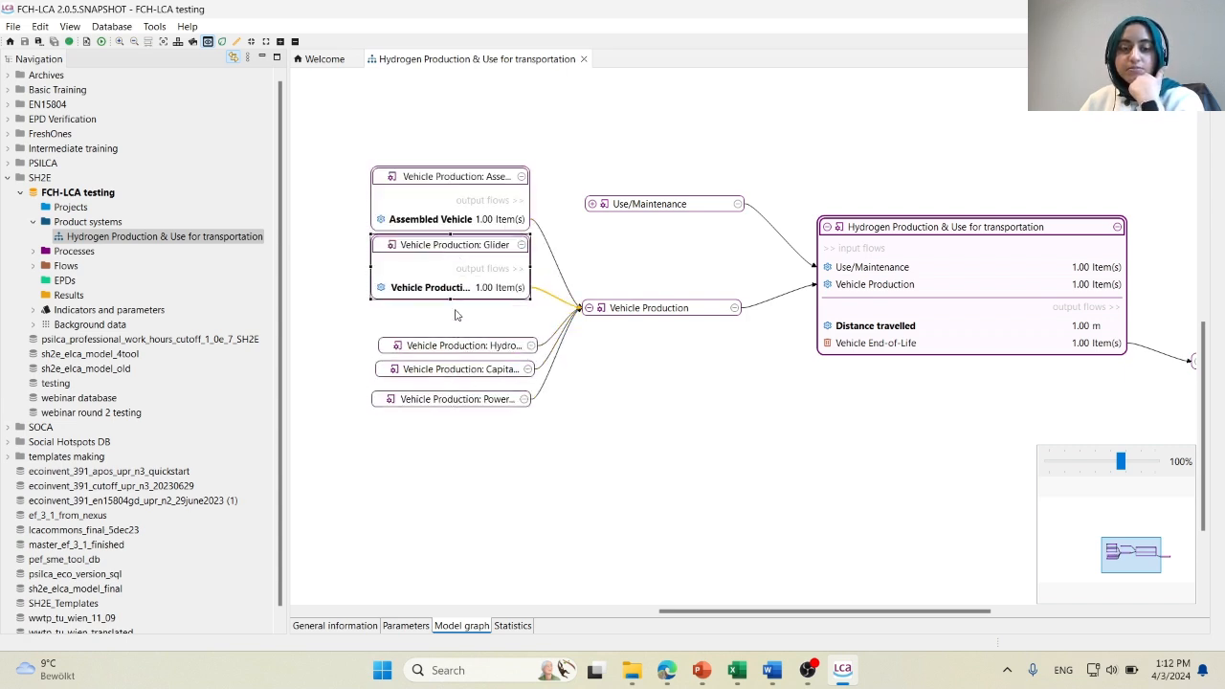
Show the flows of the hydrogen, capital goods and powertrain processes under Vehicle Production and stack their boxes without overlap.
double_click(456, 344)
drag(460, 402, 467, 448)
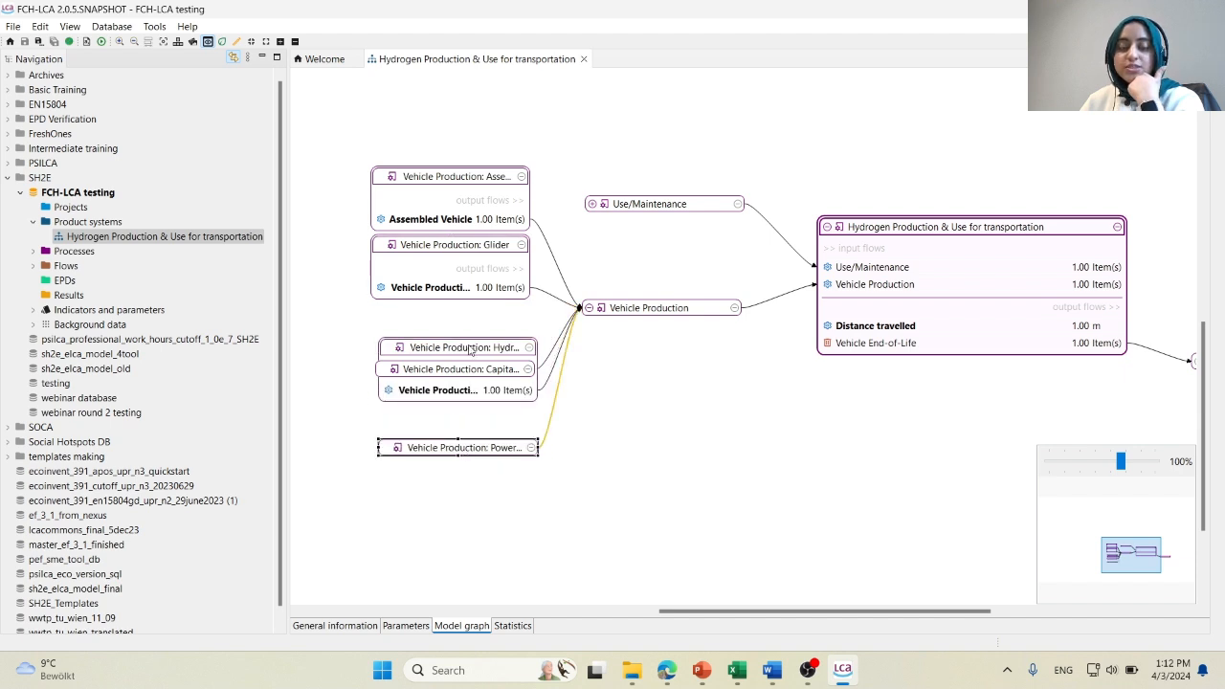
drag(472, 351, 467, 317)
drag(459, 376, 461, 393)
double_click(460, 392)
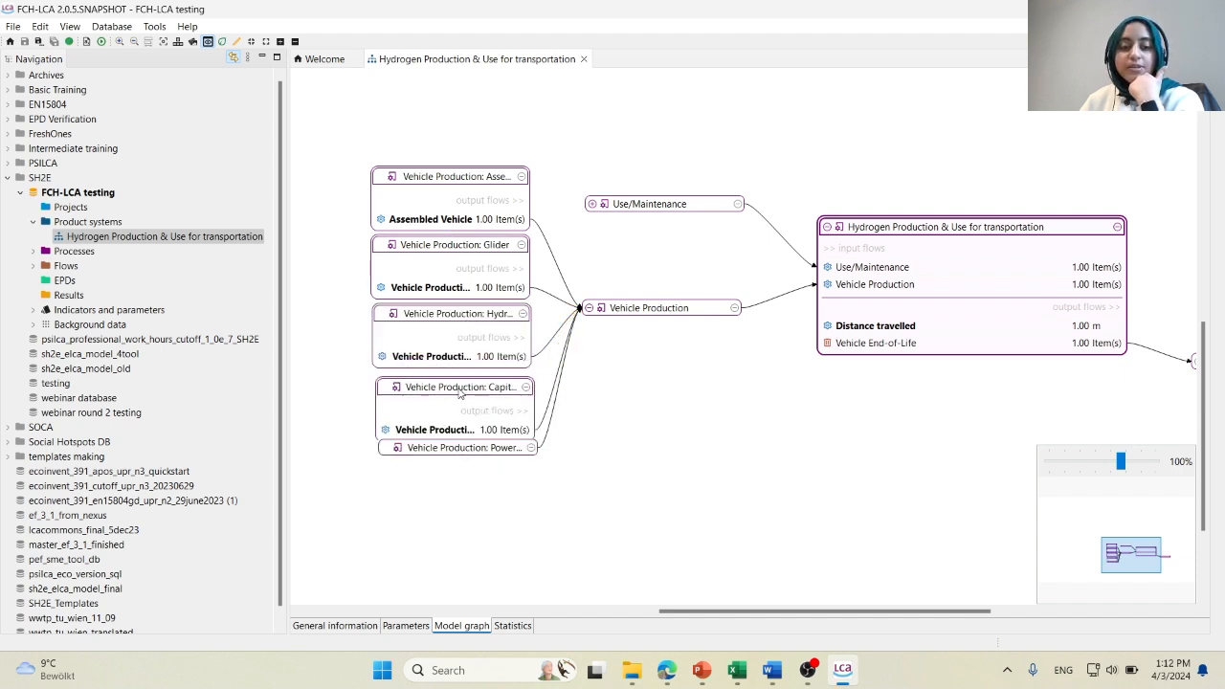
drag(481, 453, 487, 487)
double_click(485, 487)
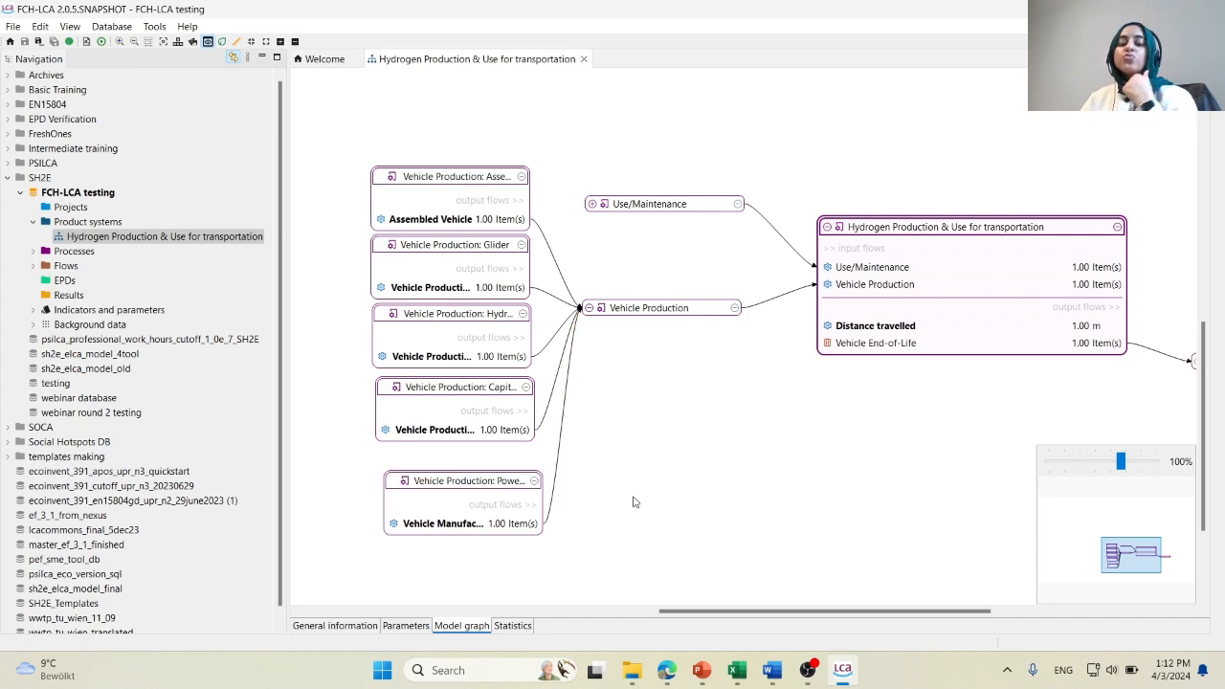
Move Use/Maintenance higher, expand its input process and flows, and place the Hydrogen Production box beside it.
drag(615, 202, 644, 135)
drag(623, 208, 687, 147)
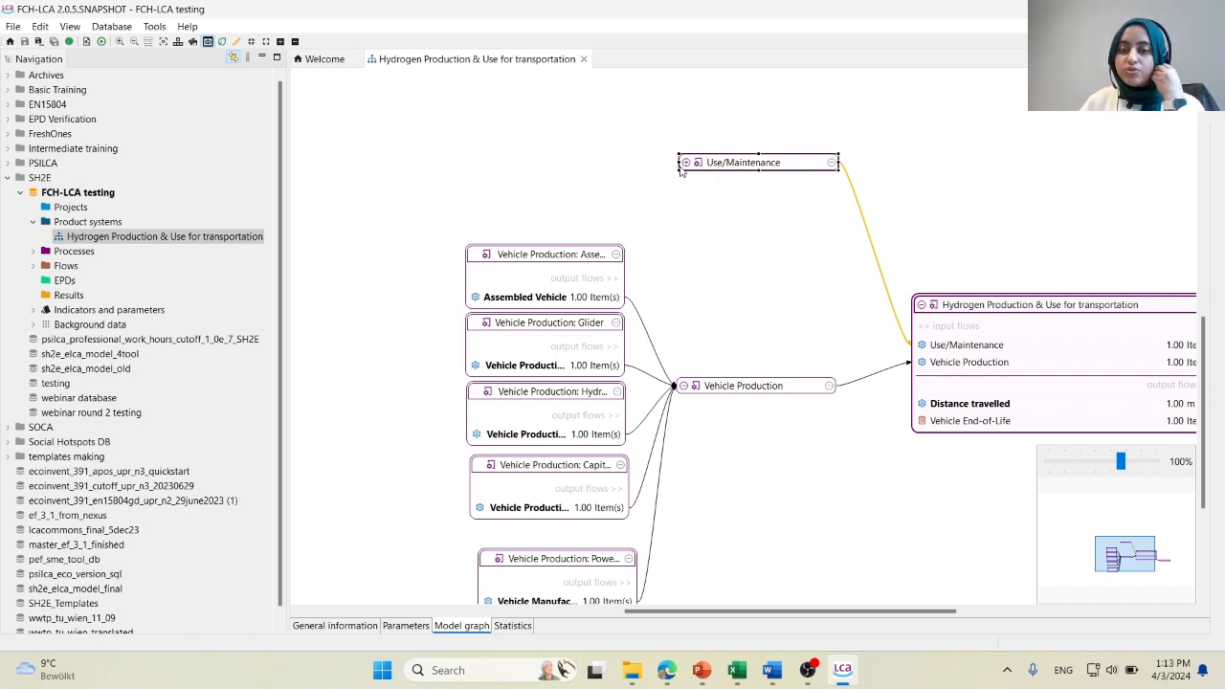
click(686, 164)
drag(645, 264, 612, 143)
double_click(731, 163)
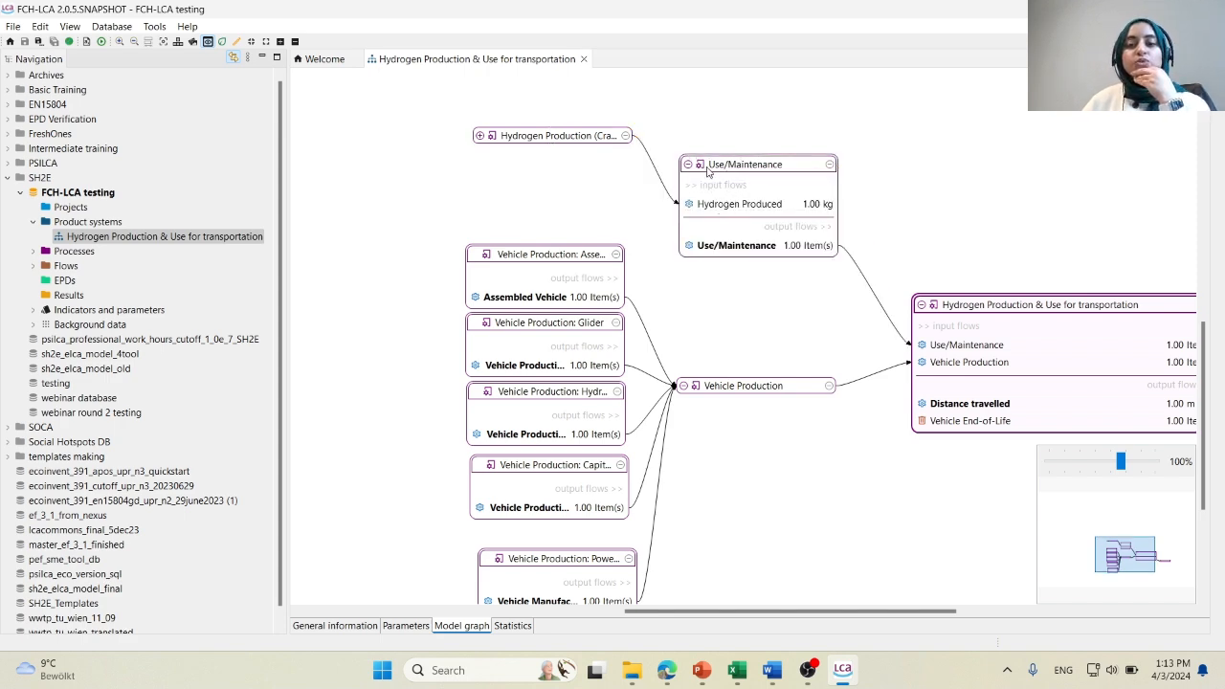
Expand the input processes of the cradle-to-gate Hydrogen Production box and fan out its seven boxes, from carbon capture to hydrogen storage.
click(478, 137)
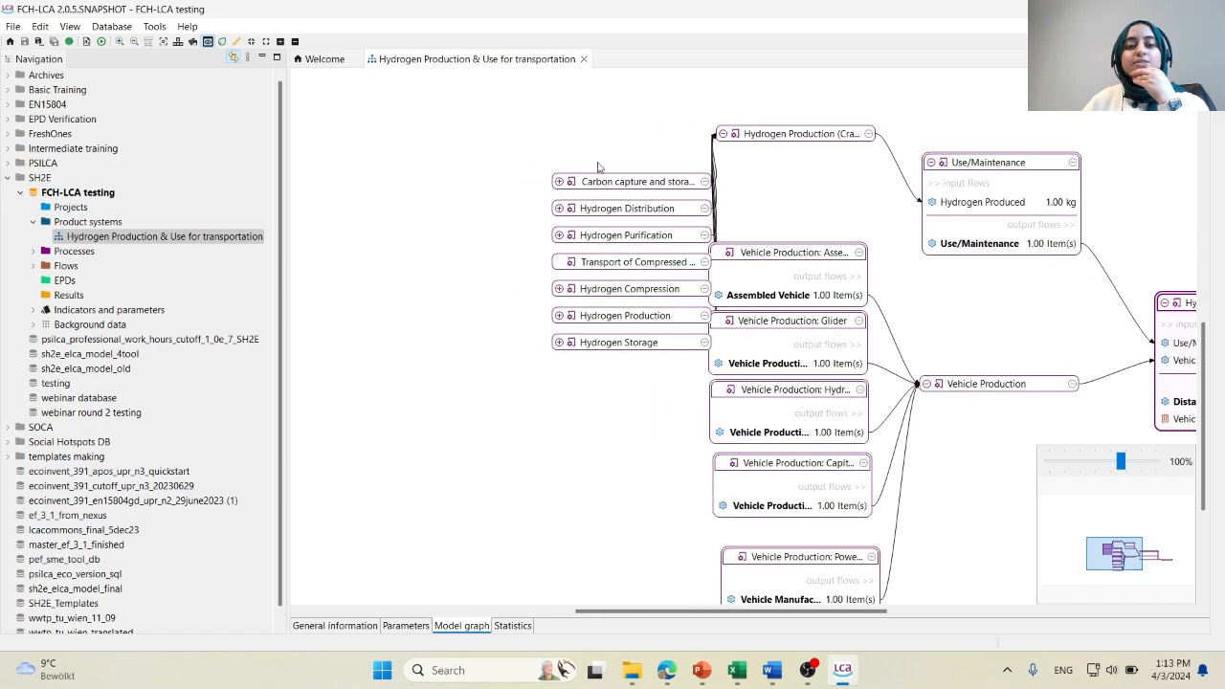
drag(580, 191, 504, 130)
drag(613, 213, 484, 169)
drag(647, 230, 508, 194)
drag(582, 255, 447, 239)
drag(582, 293, 415, 289)
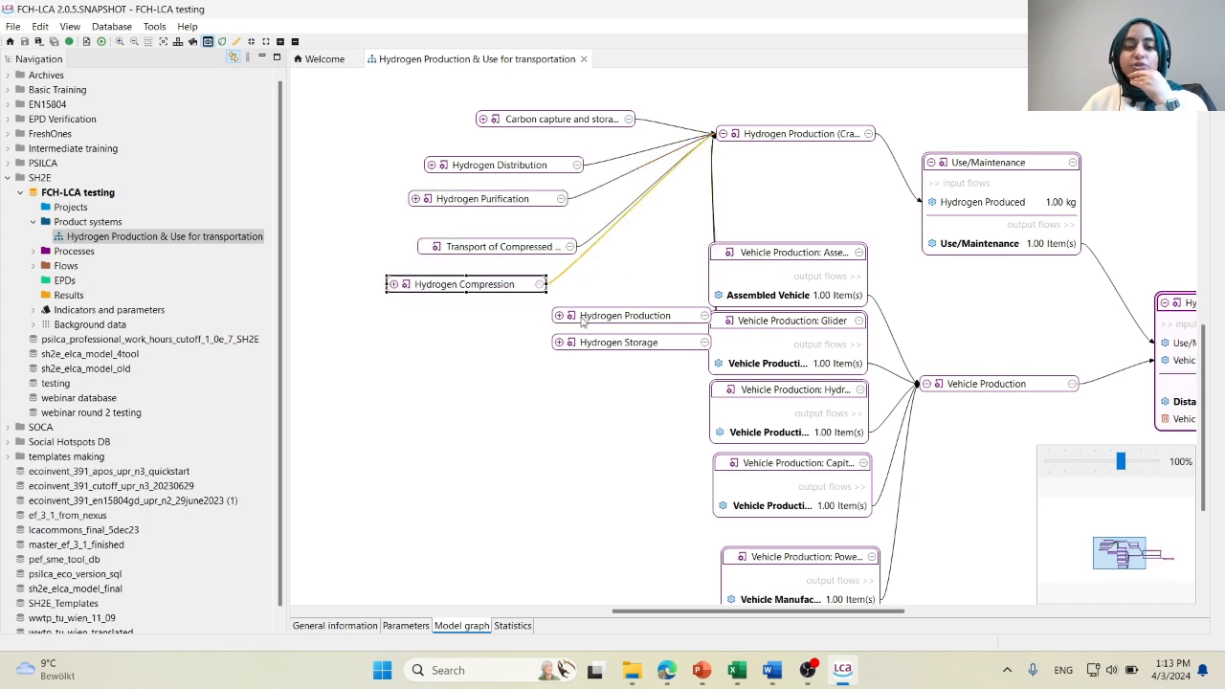
drag(581, 321, 366, 316)
drag(608, 351, 355, 356)
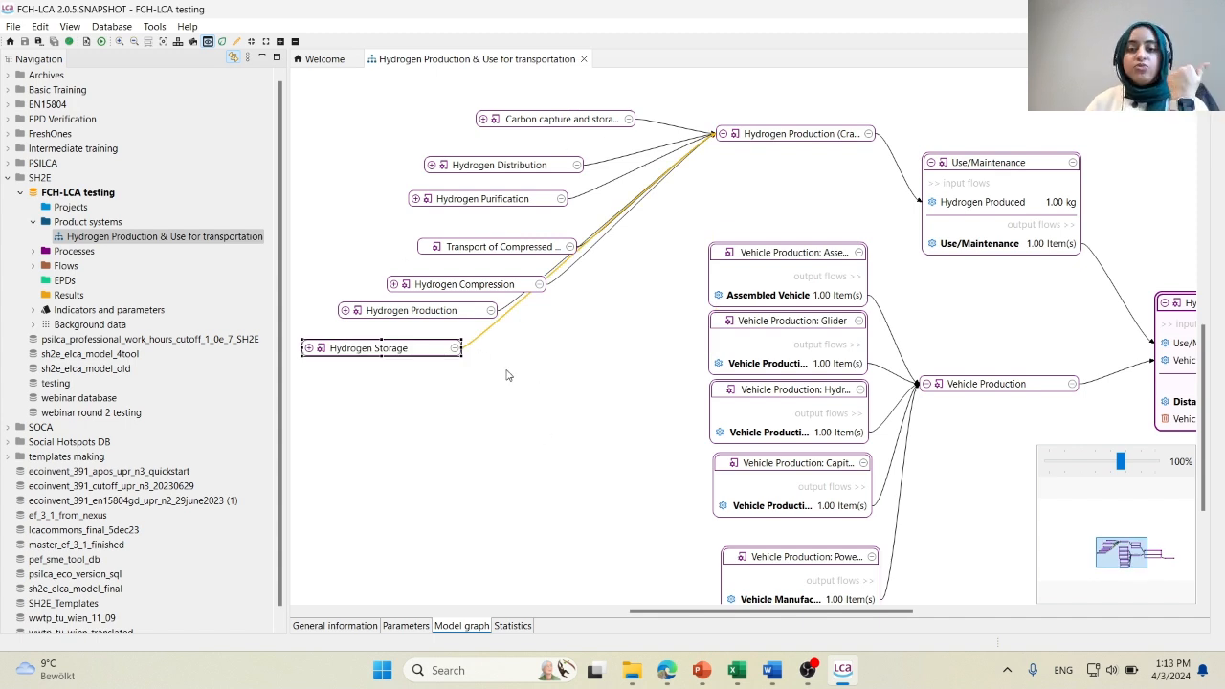
Expand the input processes of Hydrogen Distribution and spread out its Stage 7 boxes, from capital goods to raw materials.
click(577, 119)
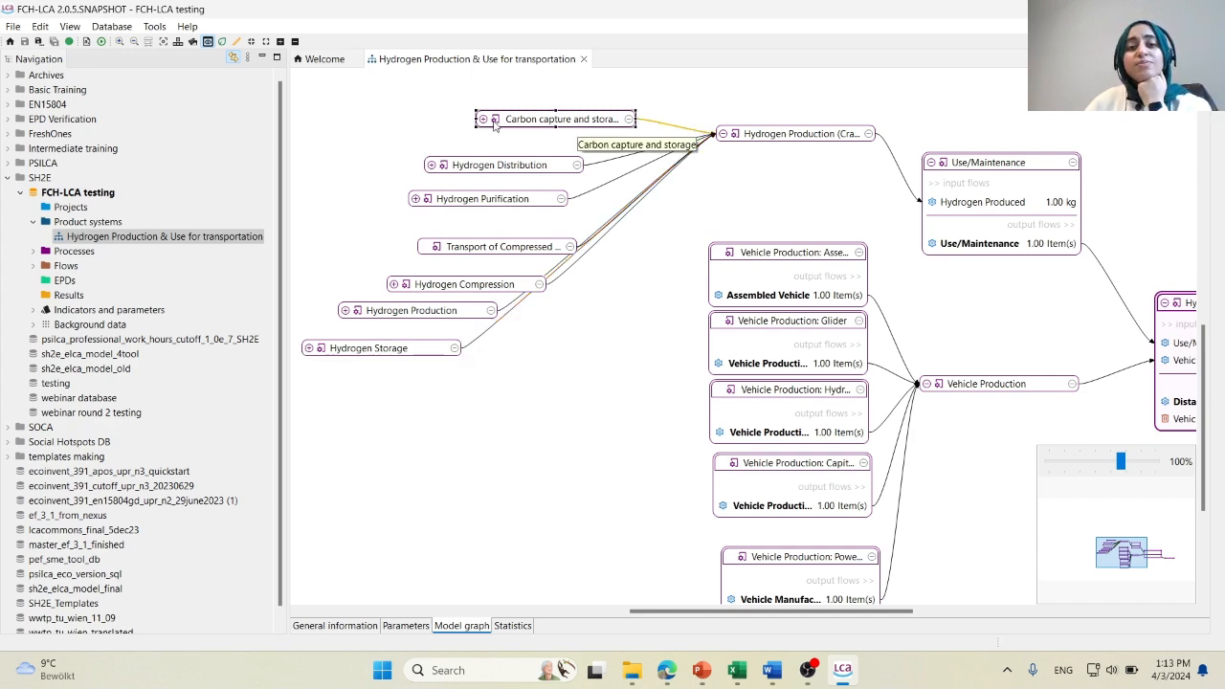
drag(455, 147, 547, 140)
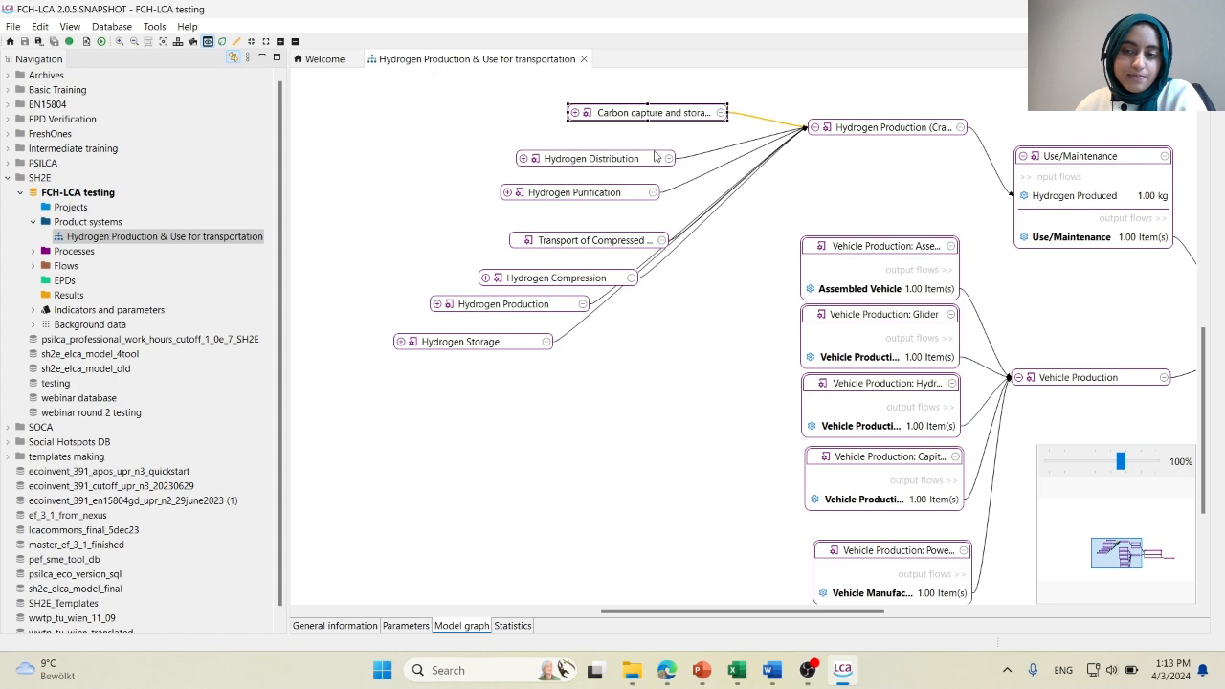
click(523, 158)
drag(521, 171, 409, 147)
drag(643, 194, 479, 197)
drag(691, 234, 505, 231)
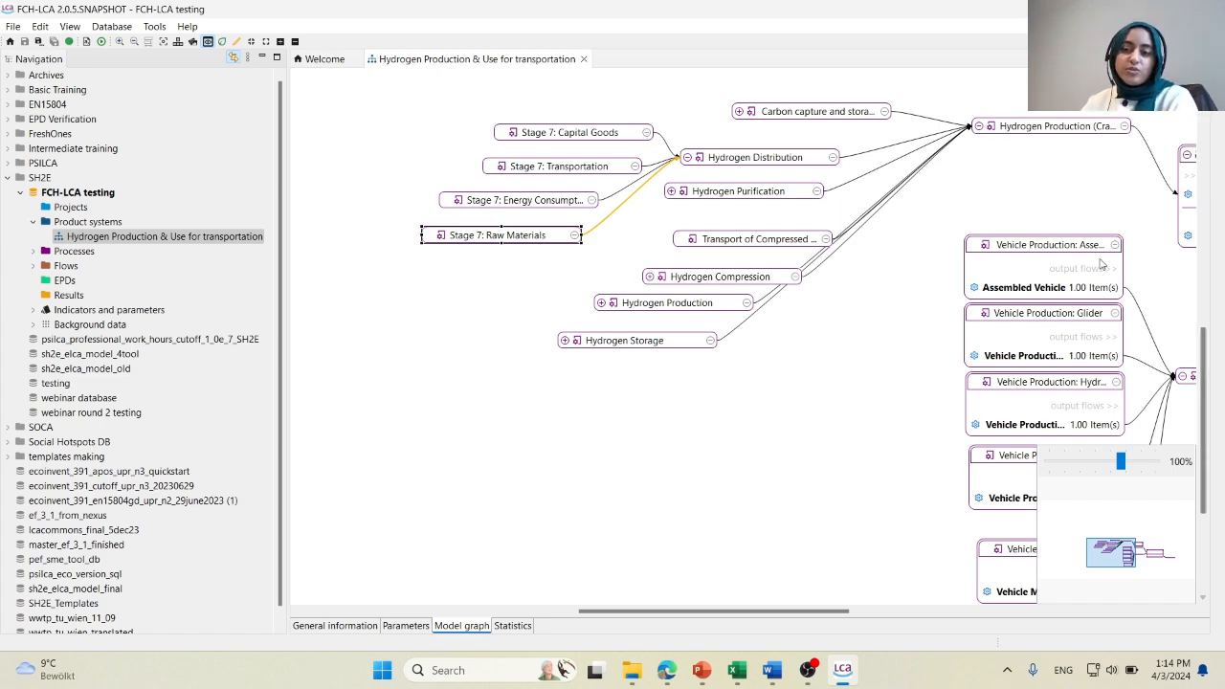
Switch the model graph's edit mode on to examine the add-flow options around Use/Maintenance, and switch it off again.
drag(820, 286, 468, 319)
drag(950, 354, 766, 345)
click(238, 43)
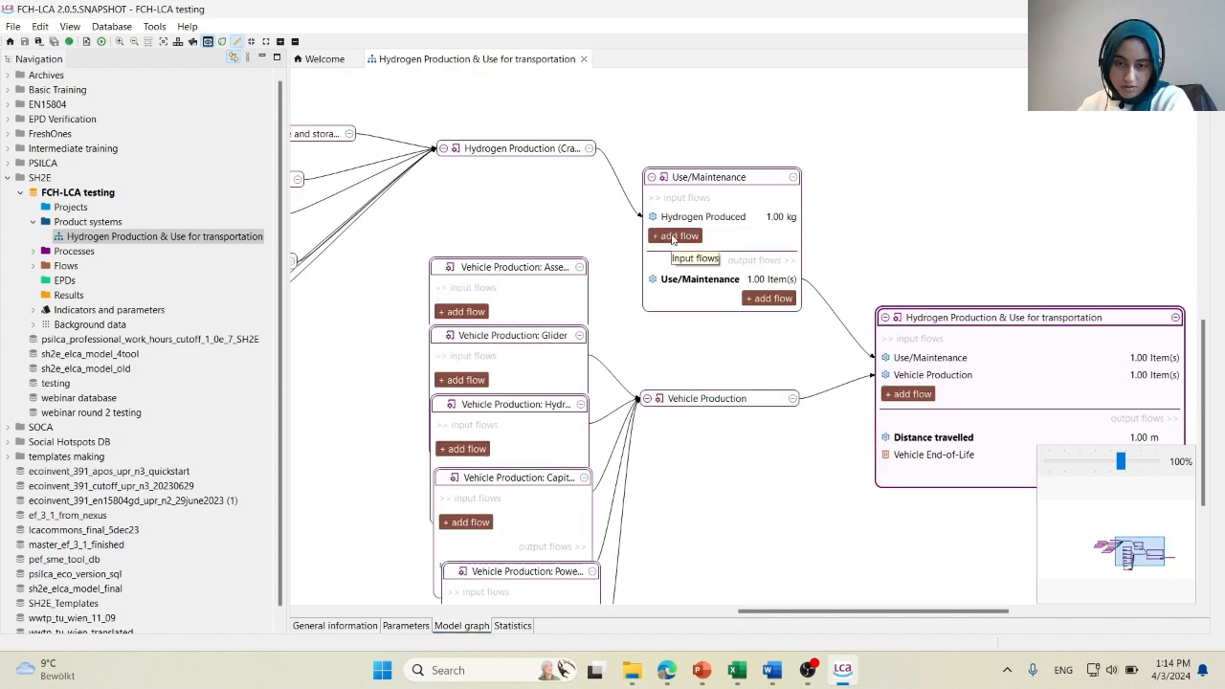
click(238, 44)
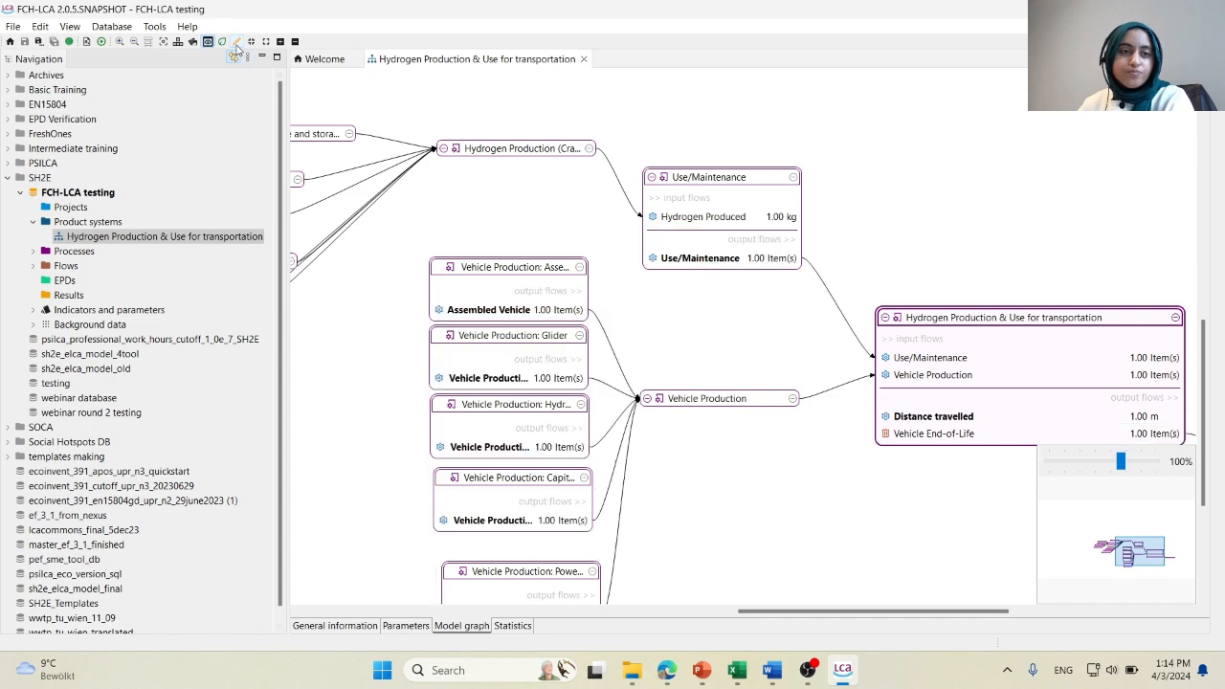
Expand the Processes folder and its Case 2: Hydrogen Use (Cradle-to-grave) for transportation (km) folder, widening the navigation to show full names.
click(34, 251)
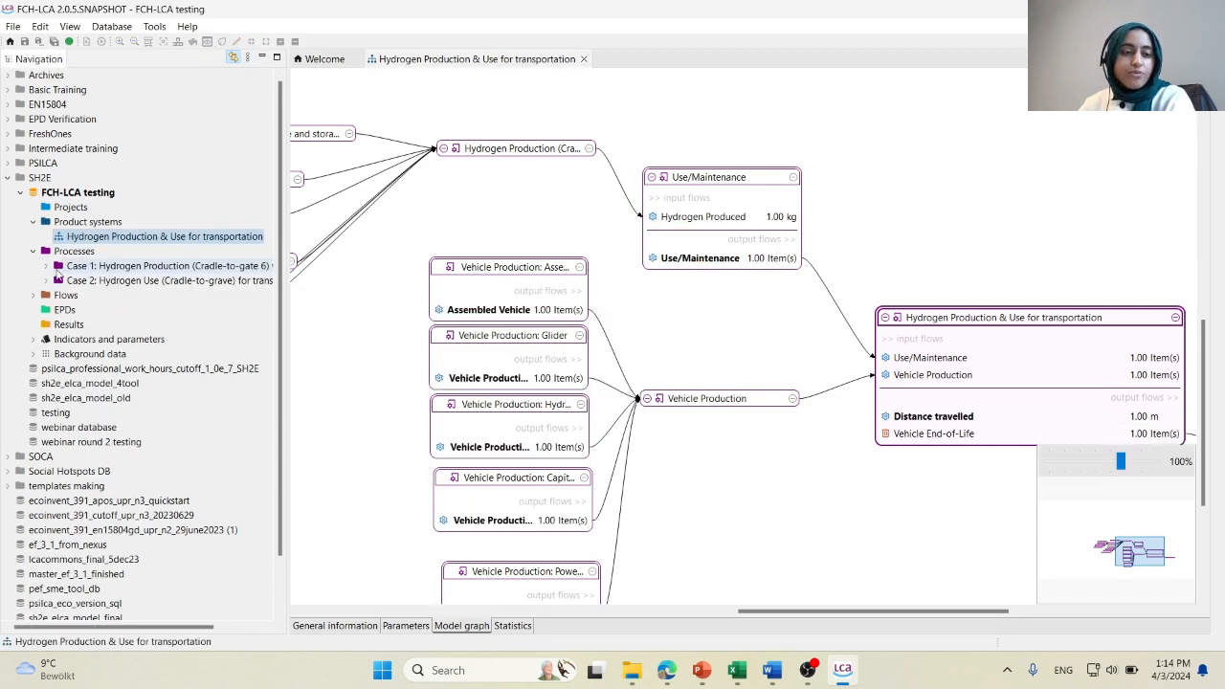
drag(284, 179, 384, 178)
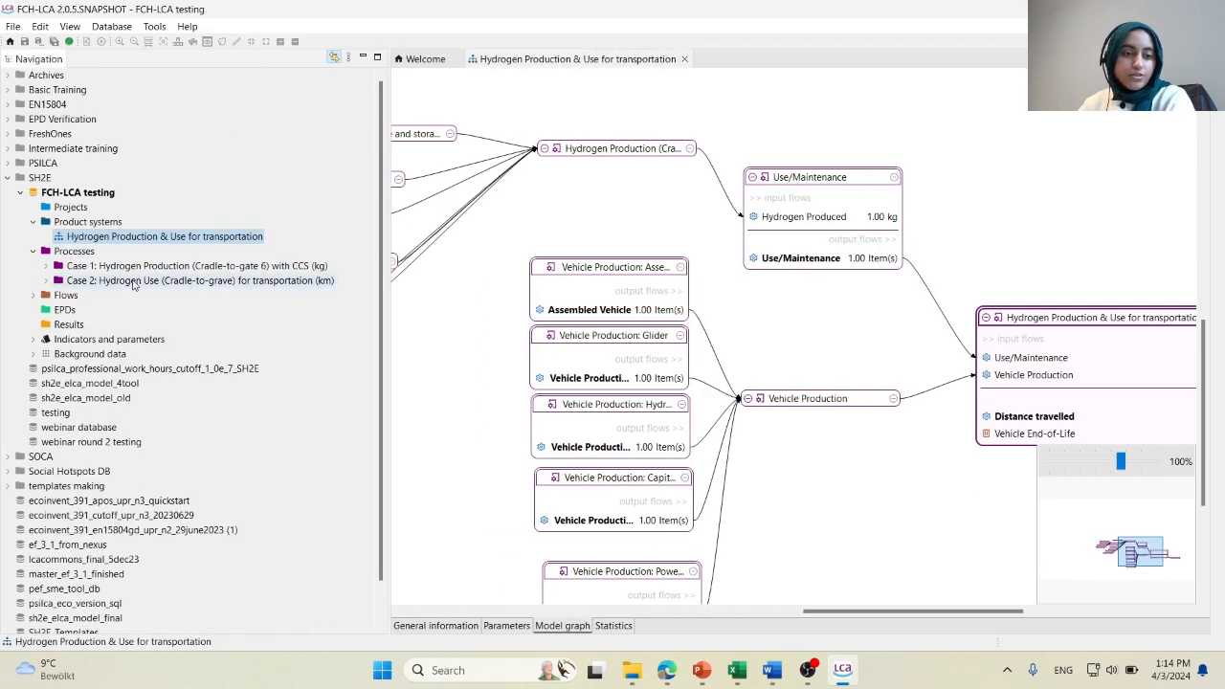
click(46, 281)
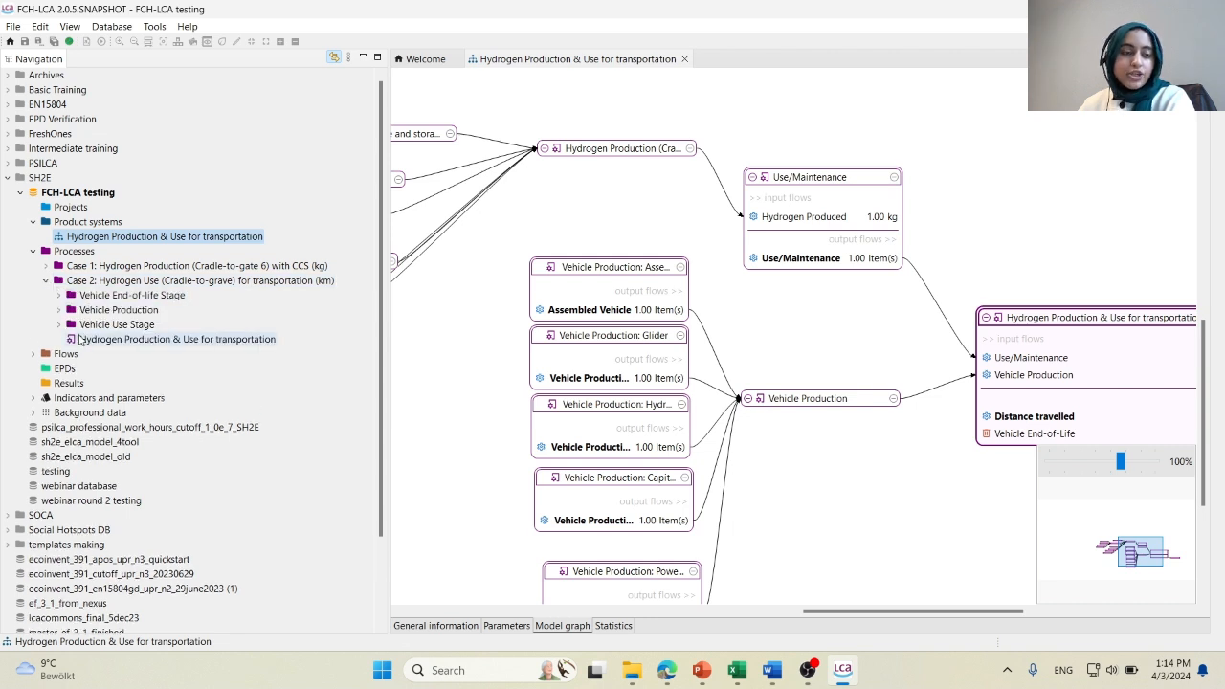
Expand the Vehicle End-of-life Stage folder and view the inputs and outputs of the End-of-Life: Collection/Transportation process.
click(59, 295)
double_click(88, 309)
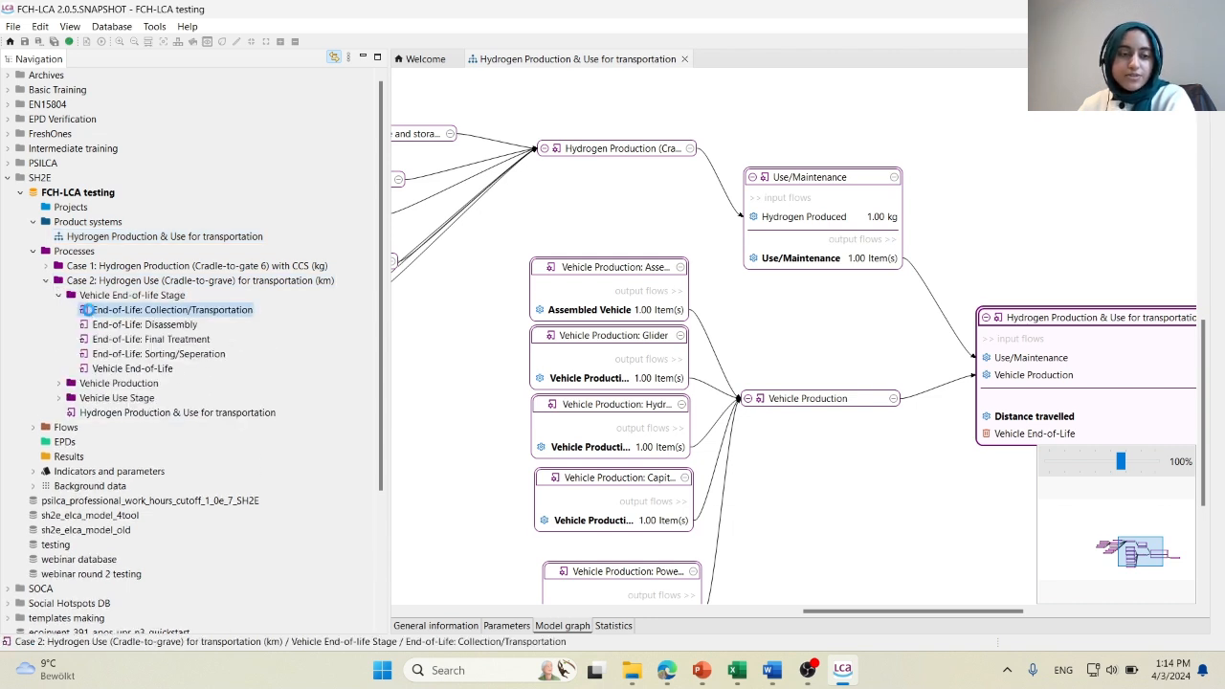
click(494, 626)
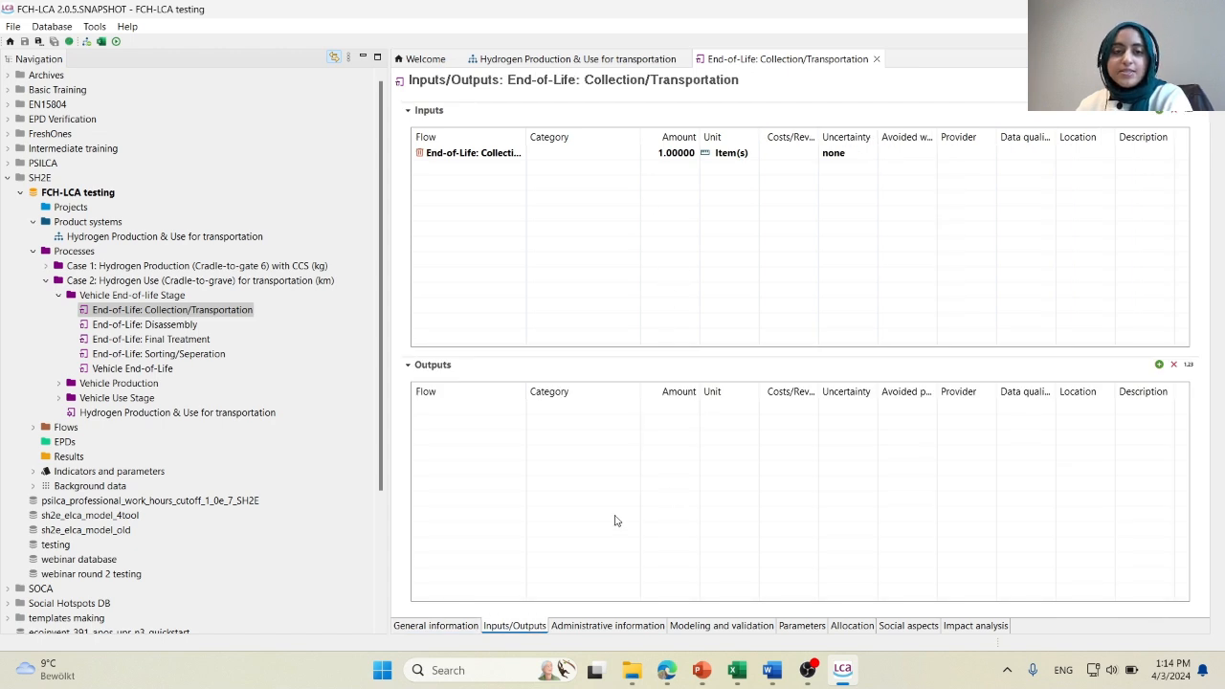
Expand Case 1 and its Stage 2: Hydrogen Production folder, and view the Hydrogen Production process's inputs/outputs and general information.
click(45, 266)
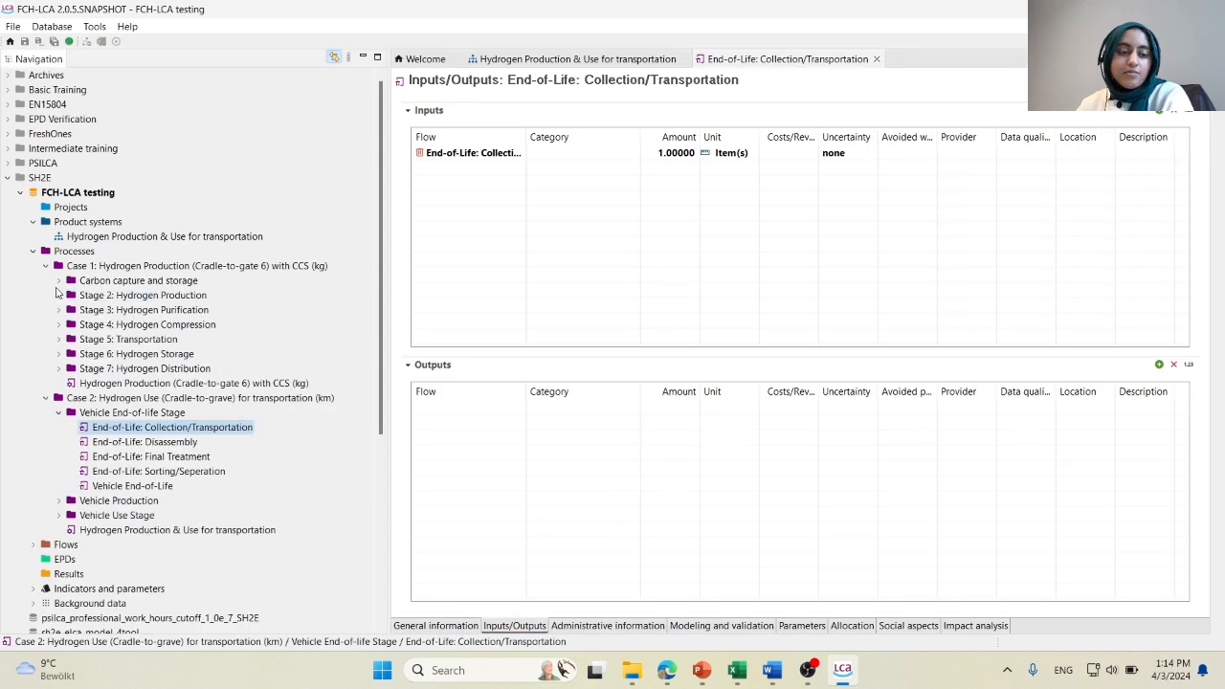
click(58, 294)
double_click(91, 310)
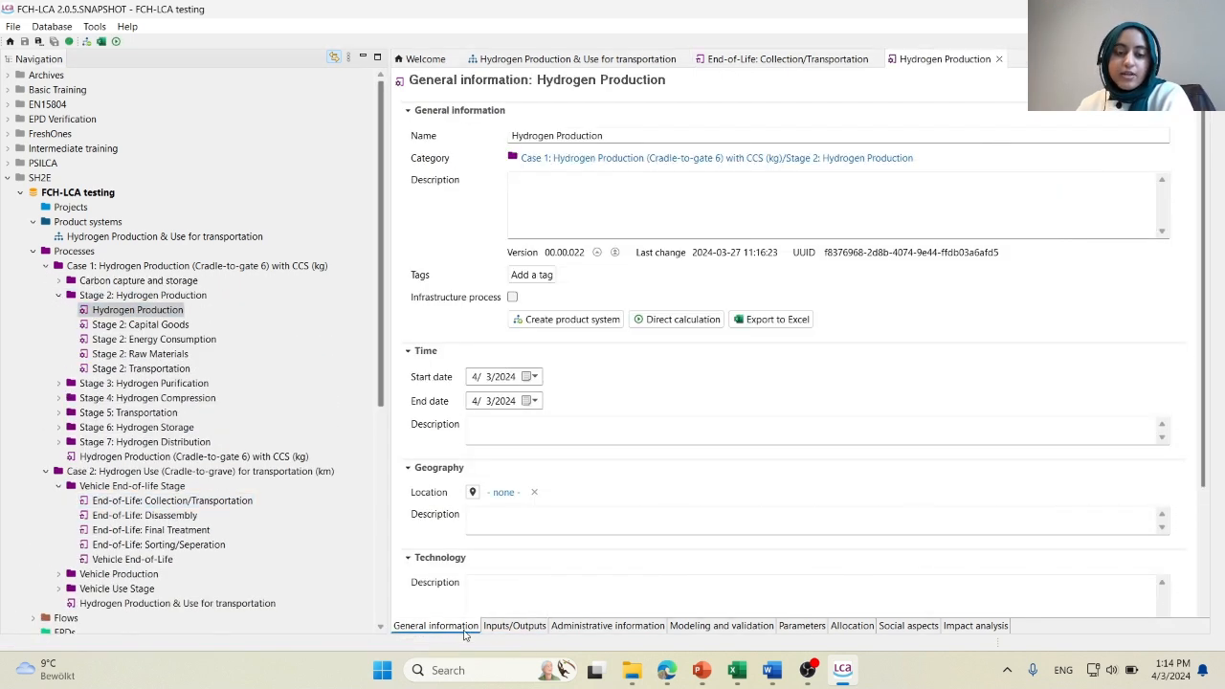
click(510, 626)
click(435, 626)
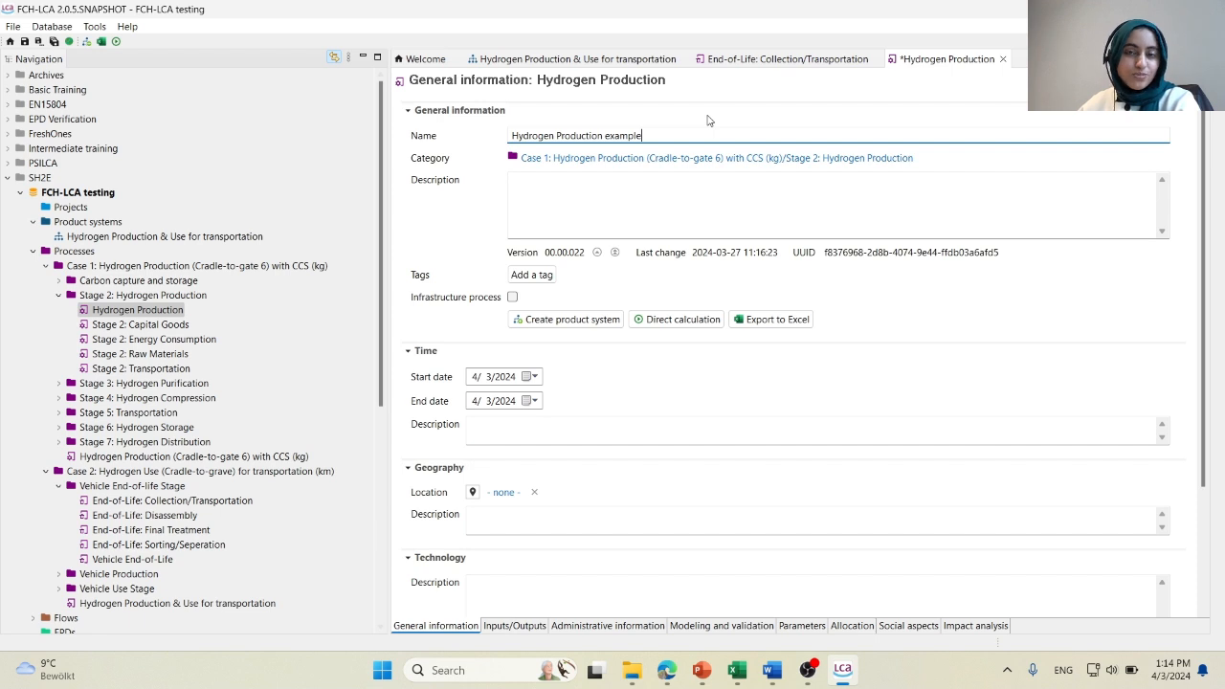
Close the Hydrogen Production process without saving its name change, then the Collection/Transportation process and the product system.
click(1002, 58)
click(690, 335)
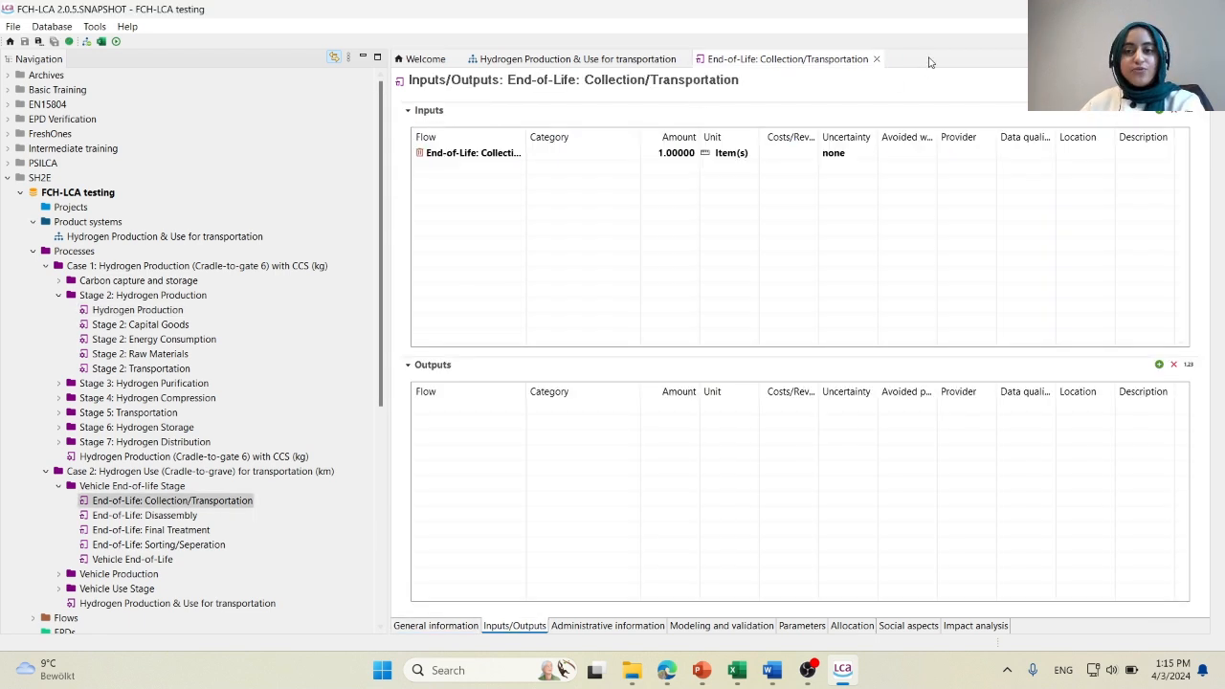
click(876, 59)
click(684, 58)
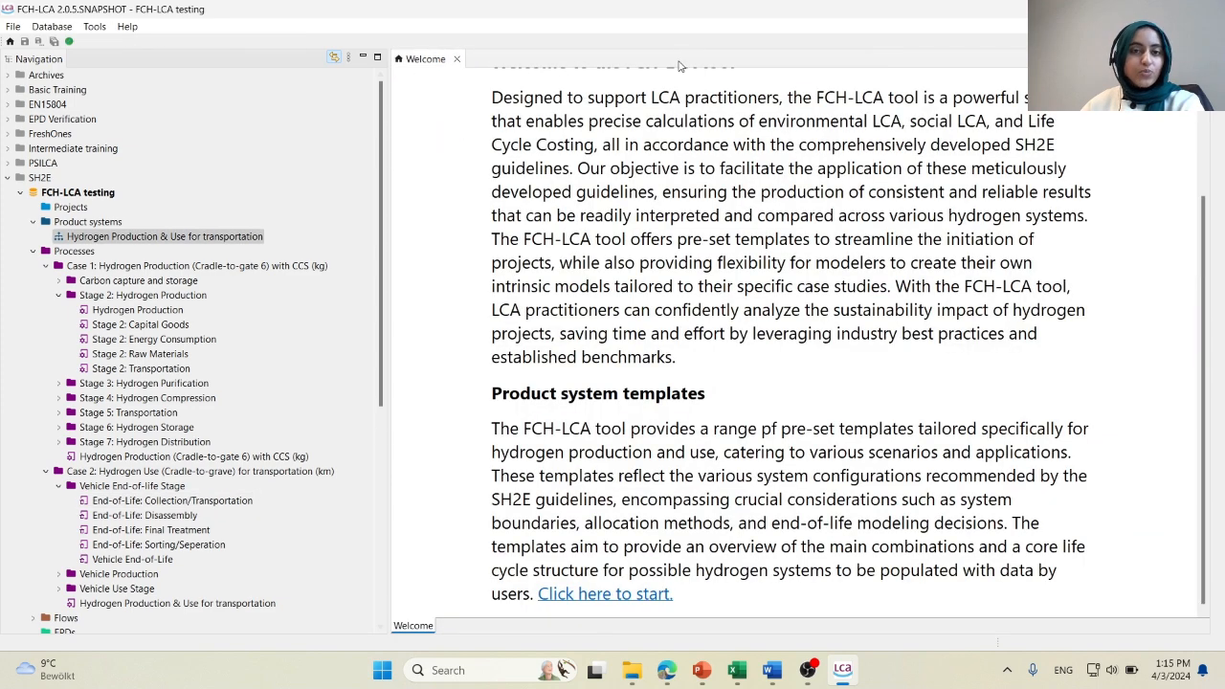
Collapse the Product systems and Processes folders and the whole FCH-LCA testing database in the navigation.
click(32, 221)
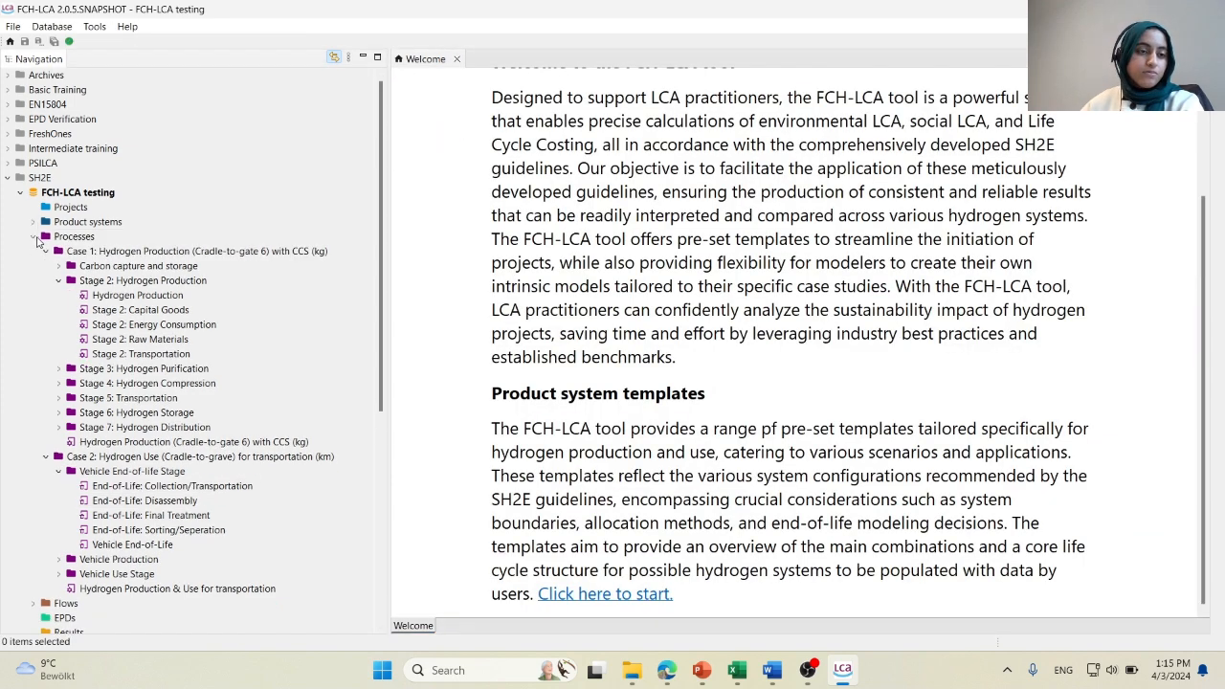
click(33, 236)
click(21, 194)
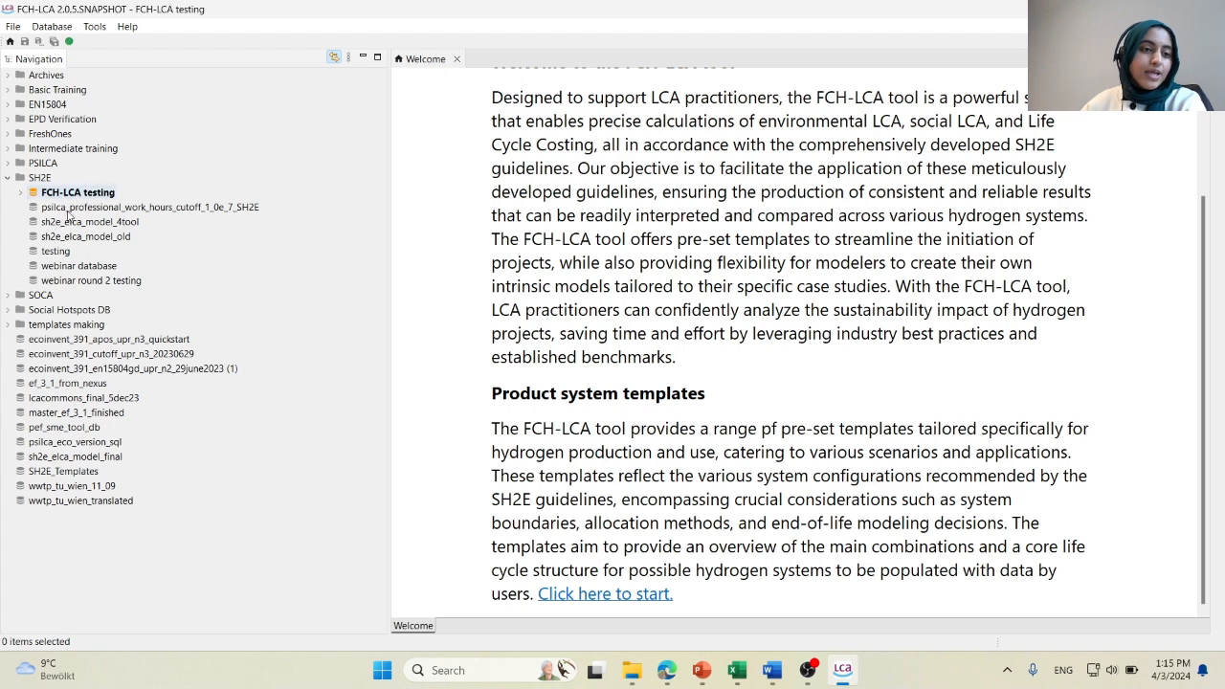
Activate the psilca_professional_work_hours_cutoff_1_0e_7_SH2E database and open its Production and distribution of electricity product system.
double_click(214, 207)
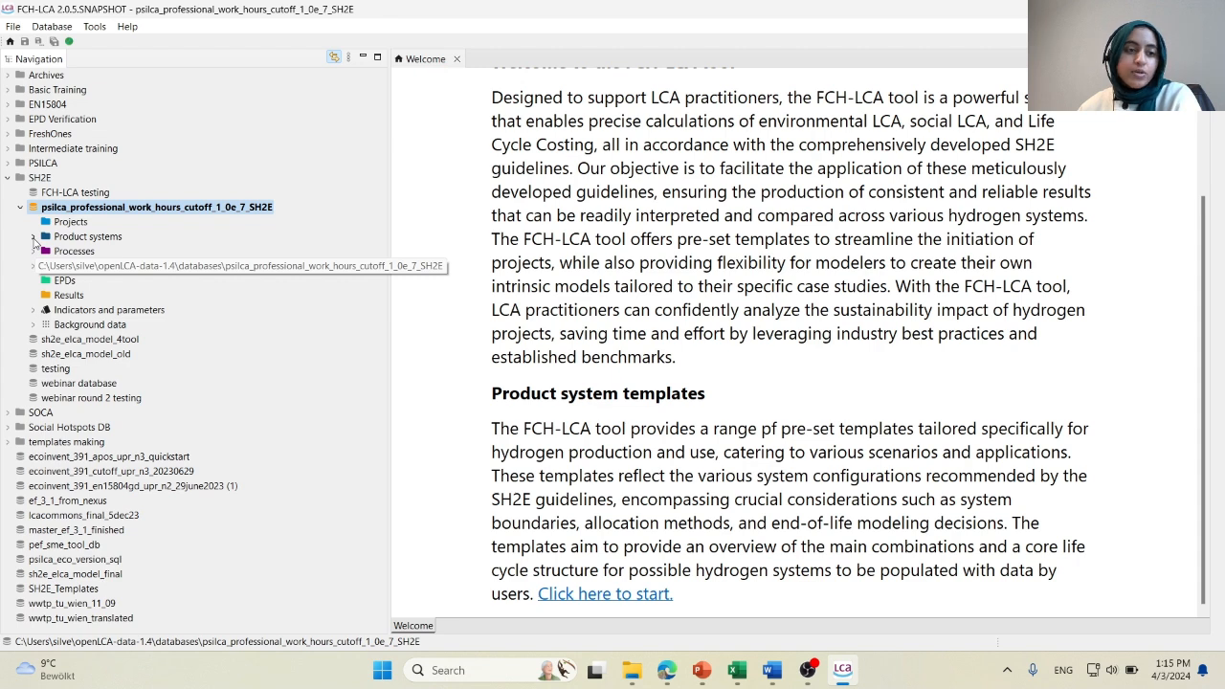
click(33, 238)
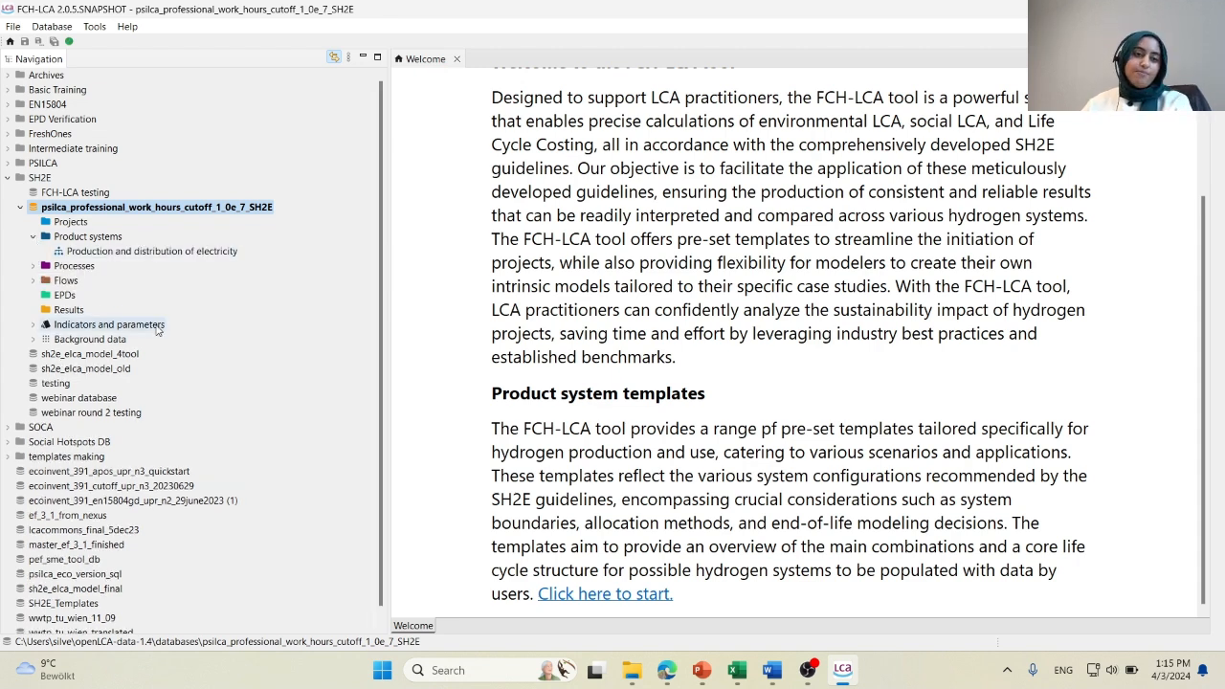
click(125, 253)
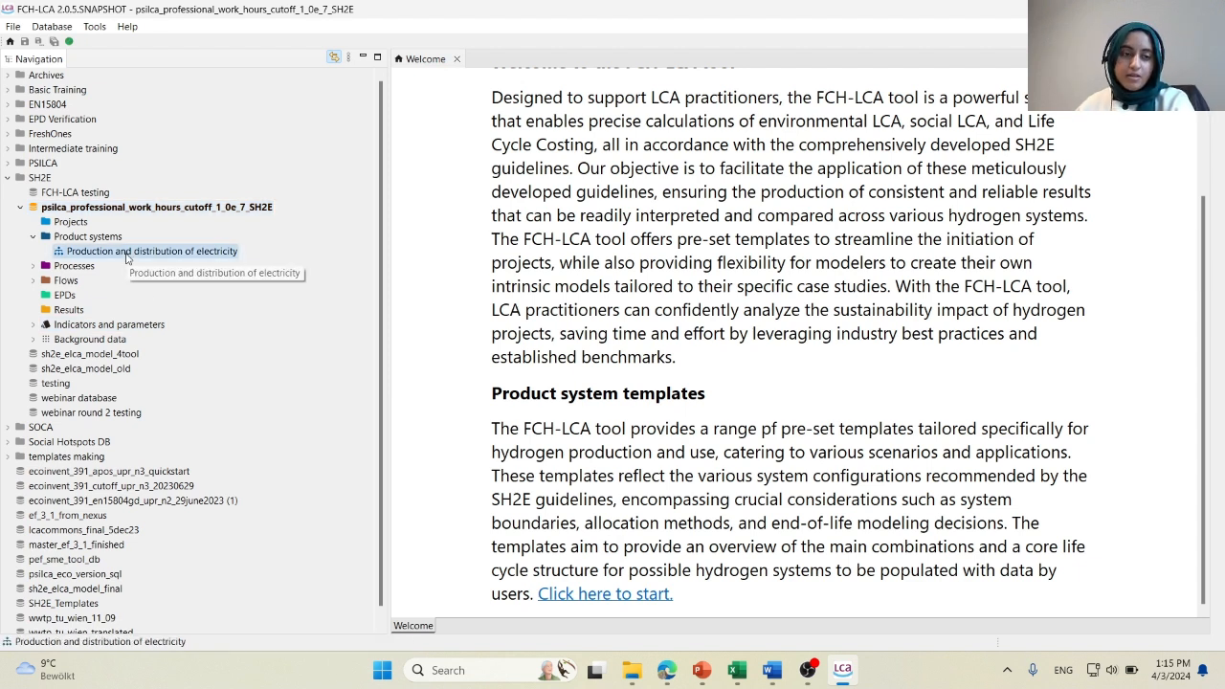
double_click(125, 252)
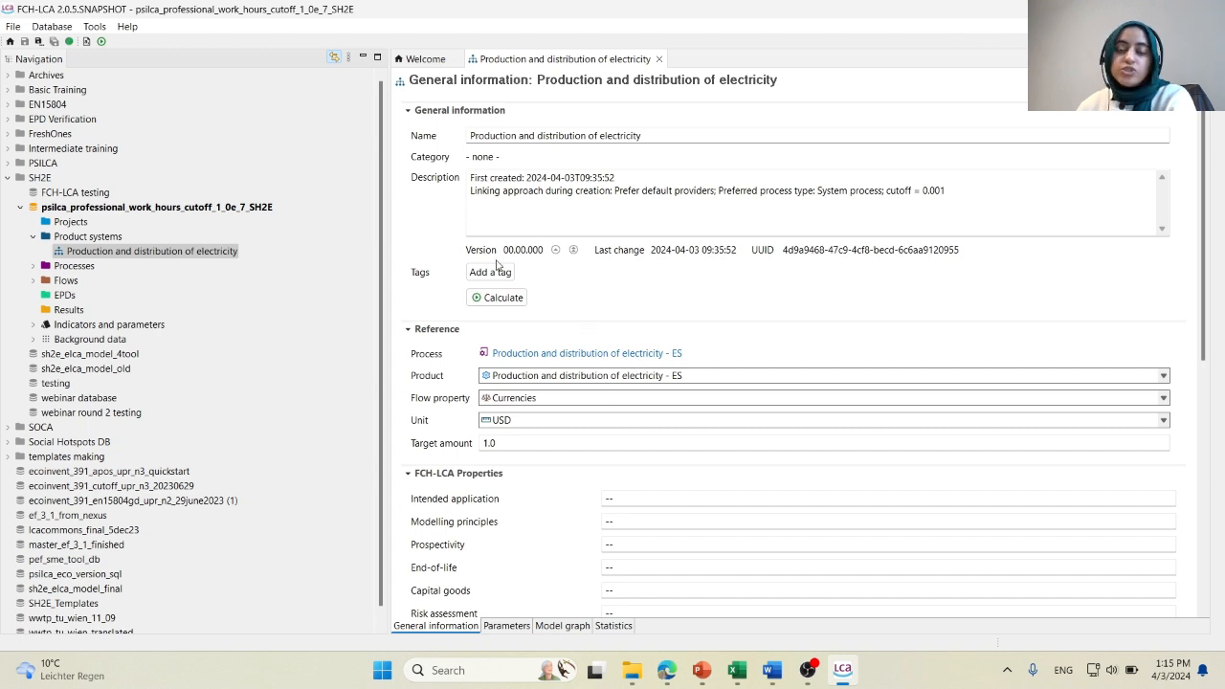
Calculate the product system with the Social Impacts Weighting Method, lazy/on-demand, and show the social assessment results.
click(502, 297)
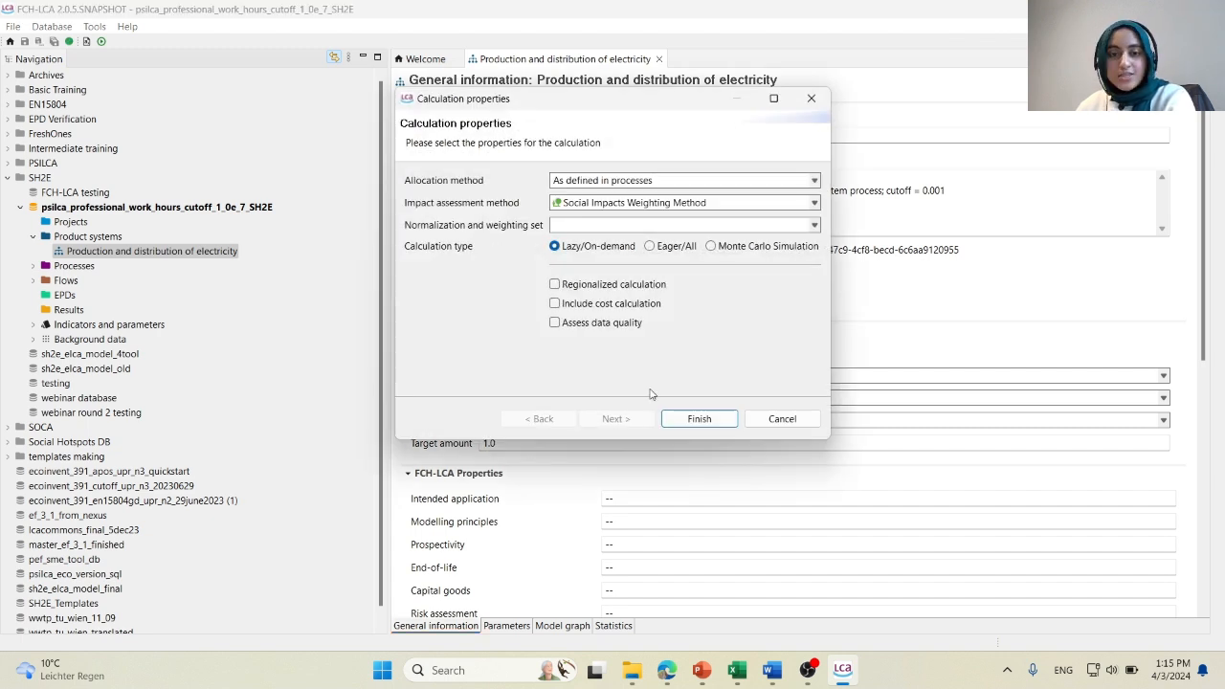
click(693, 418)
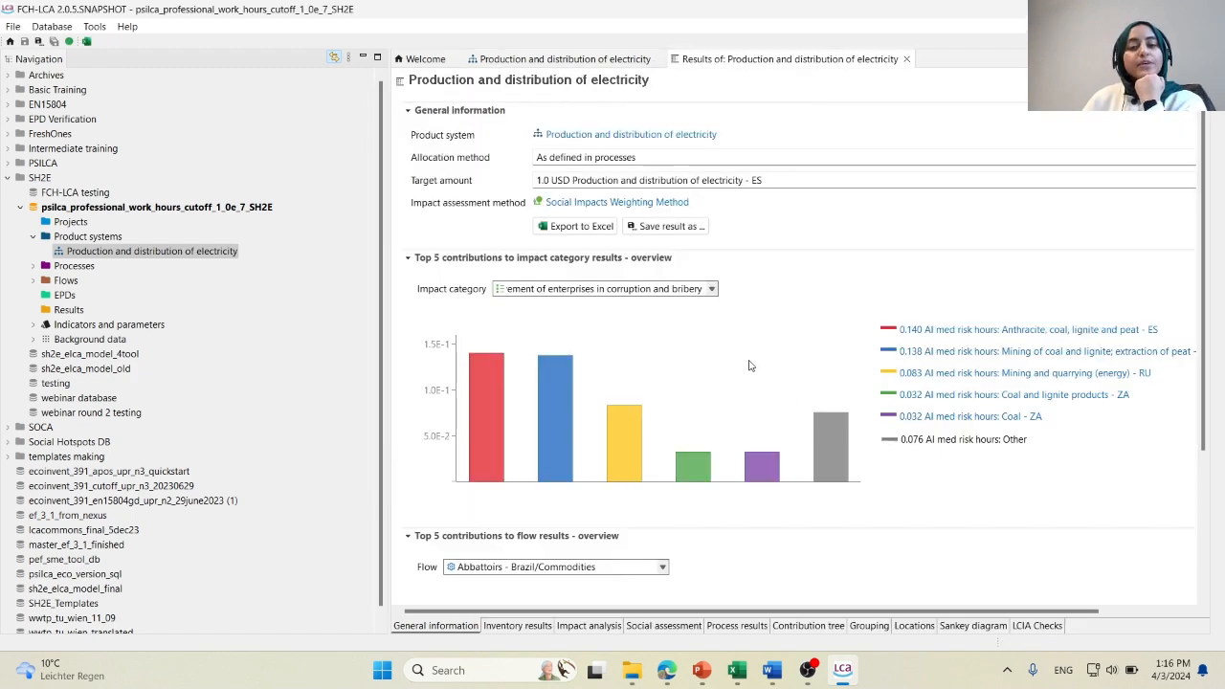
click(686, 631)
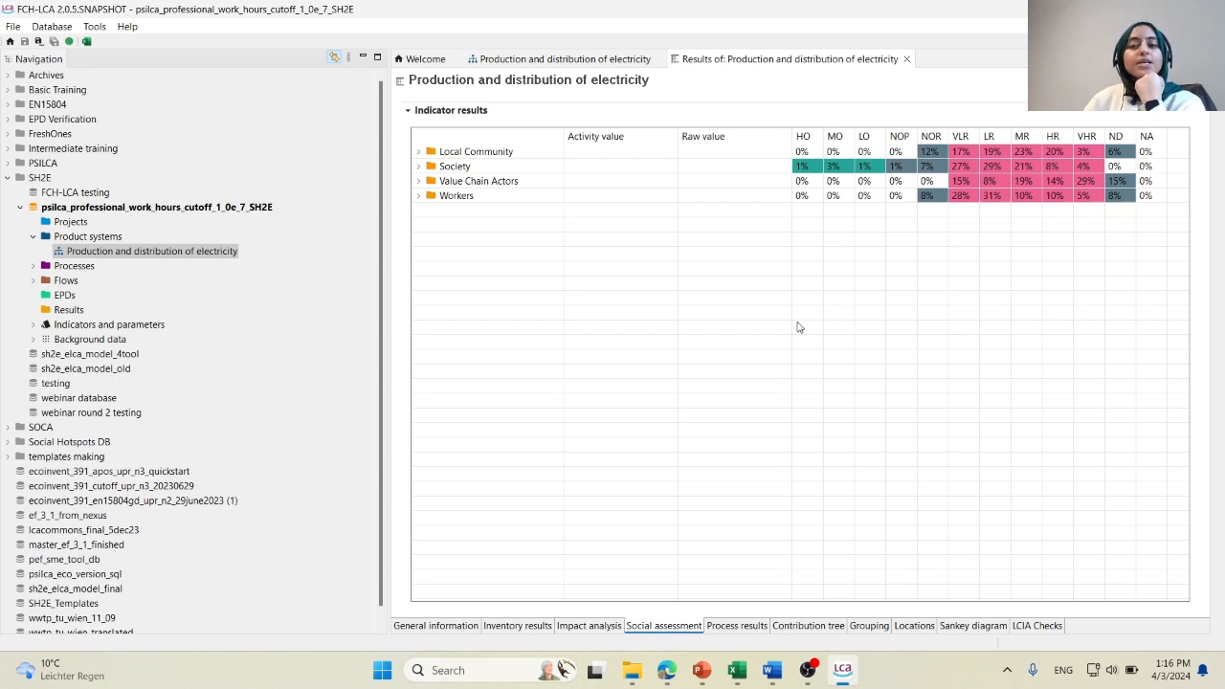
Expand the Local Community, Society, Value Chain Actors and Workers categories in the indicator results.
click(418, 153)
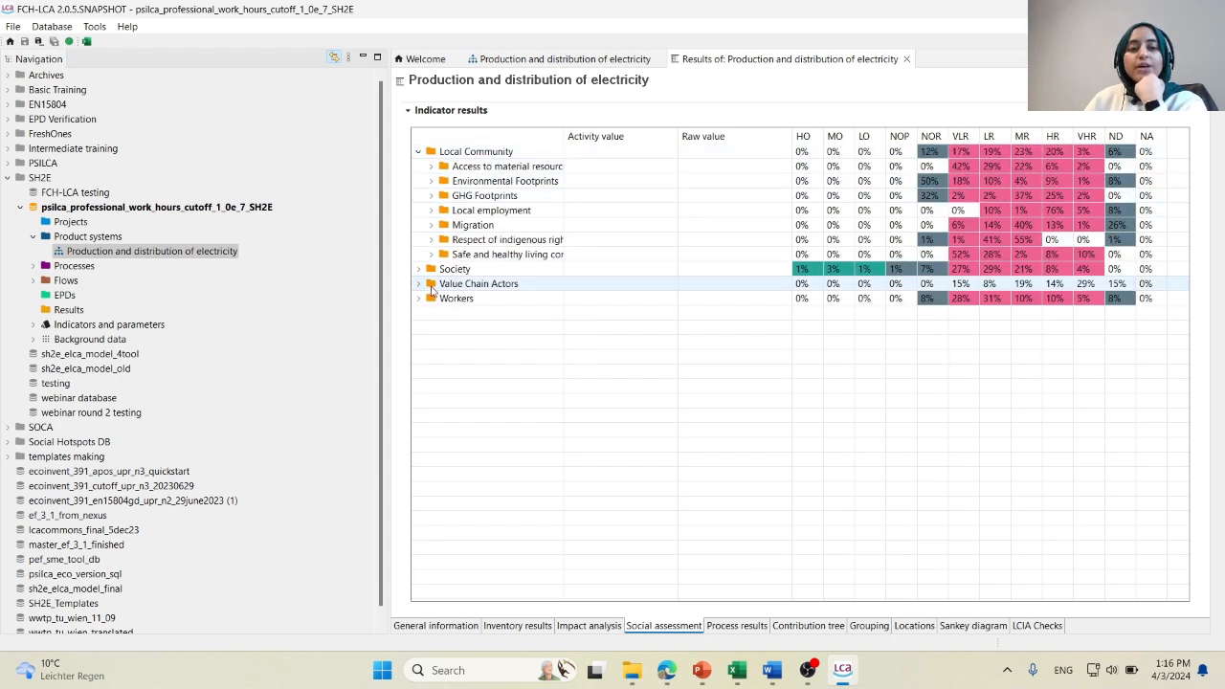
click(418, 269)
click(418, 313)
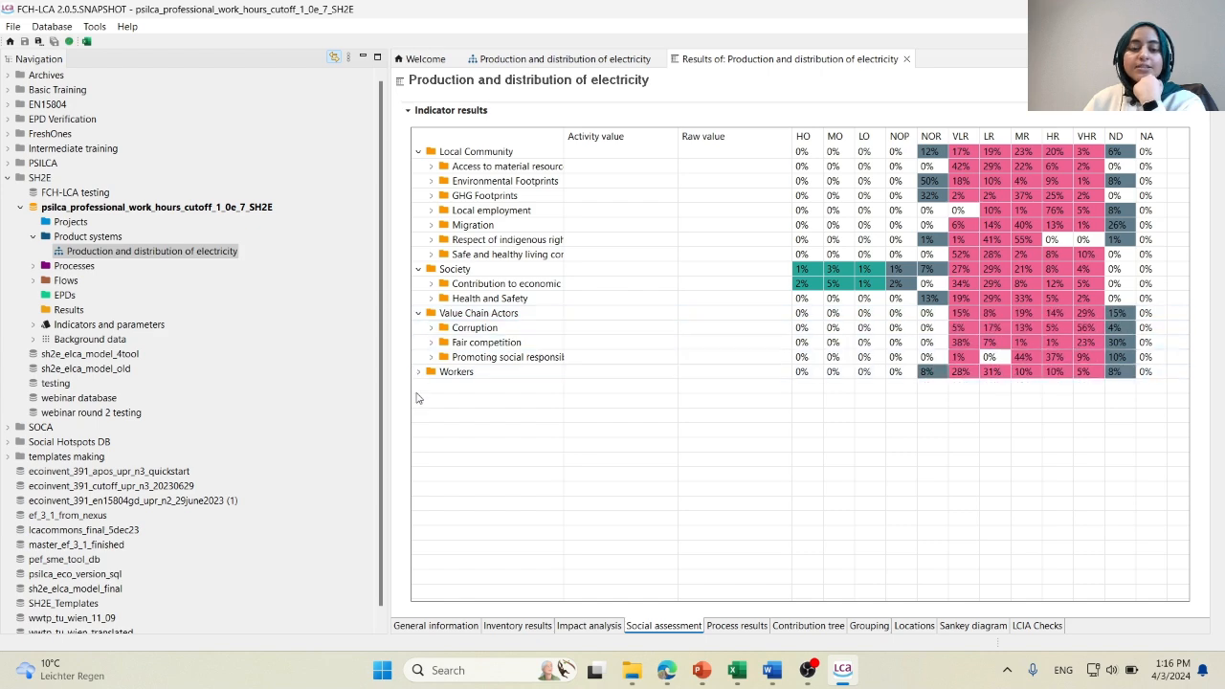
click(418, 373)
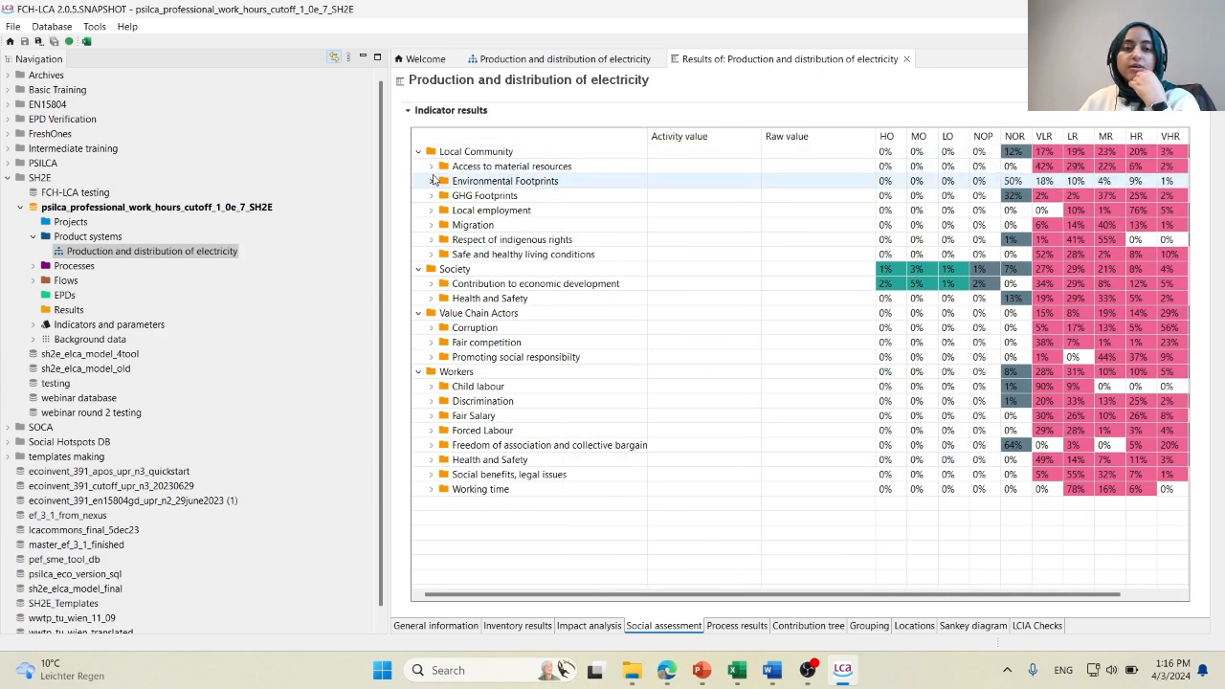
Expand Access to material resources under Local Community, narrow the navigation and widen the indicator column to read the names.
click(431, 167)
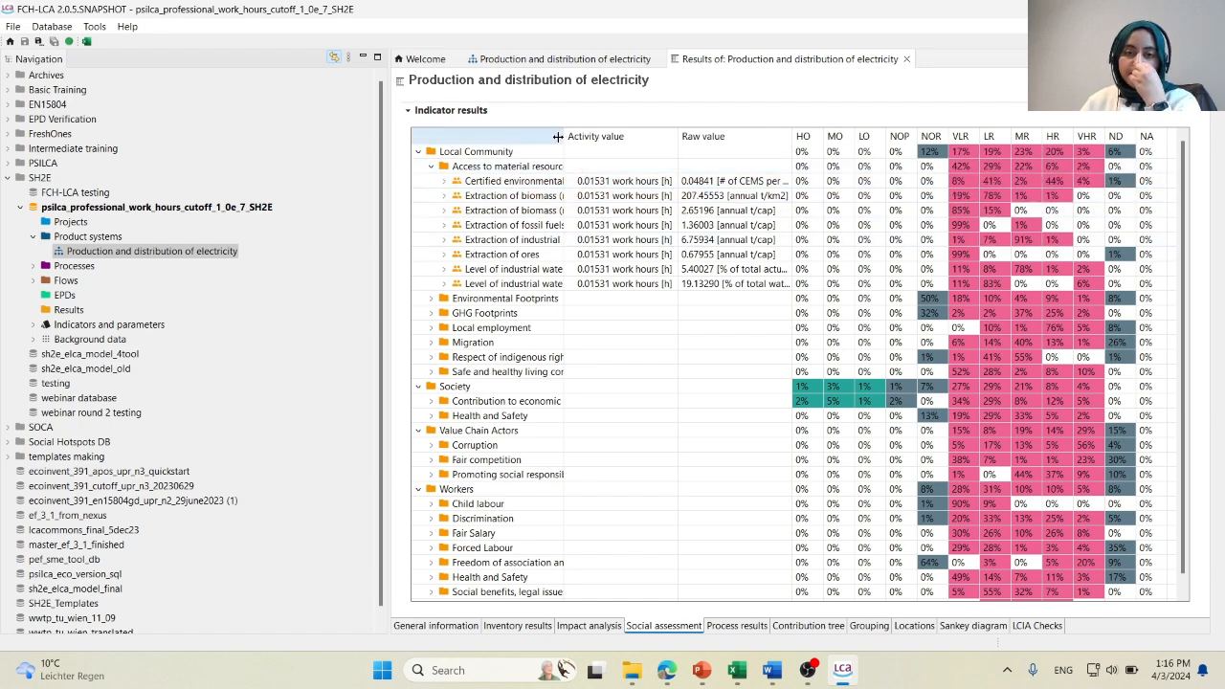
drag(558, 137, 660, 158)
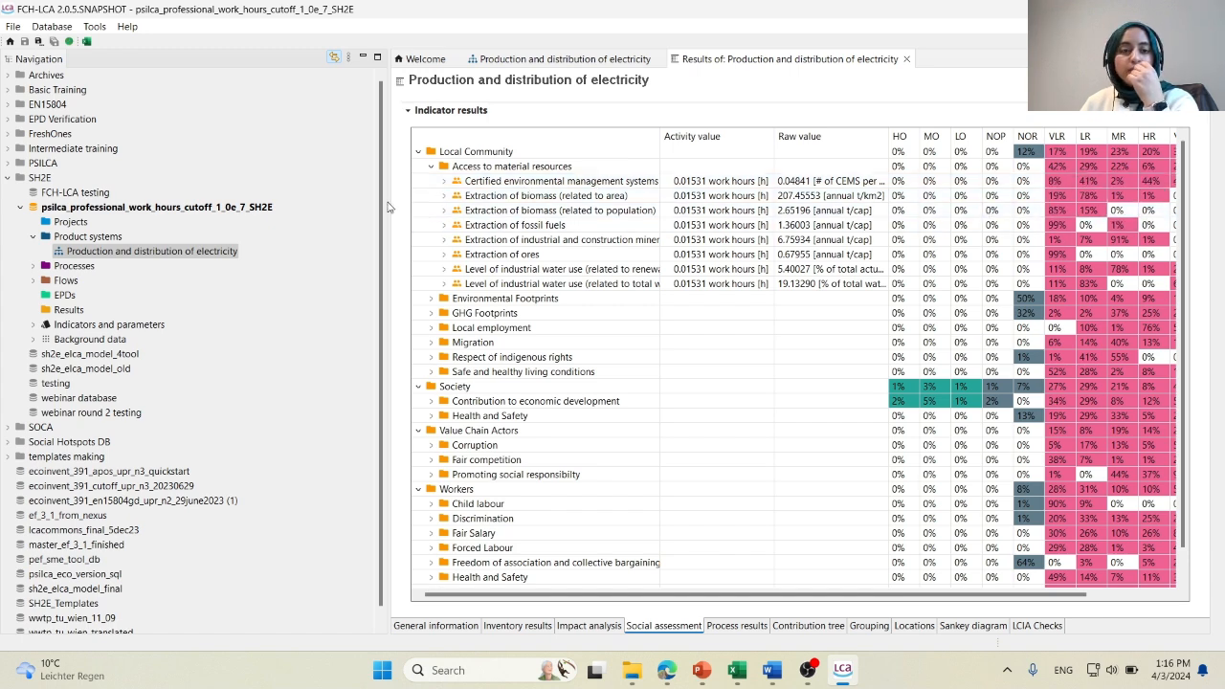
drag(388, 206, 236, 207)
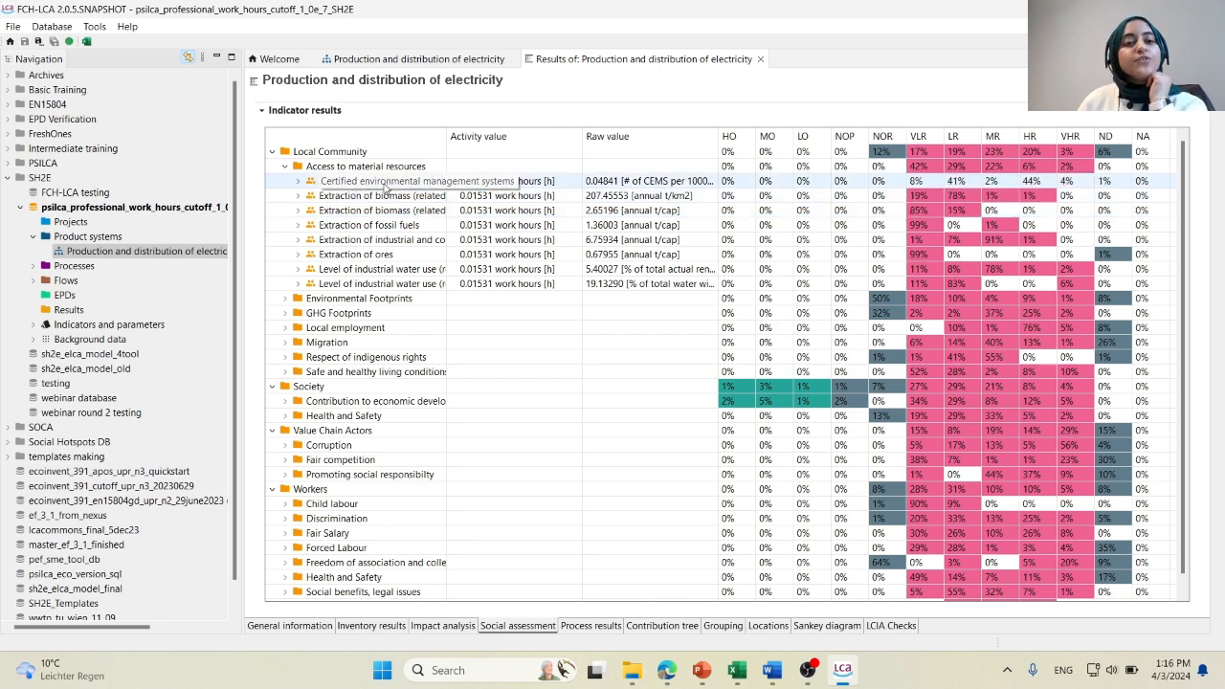
mouse_move(447, 136)
mouse_down()
mouse_move(517, 136)
mouse_move(467, 136)
mouse_up()
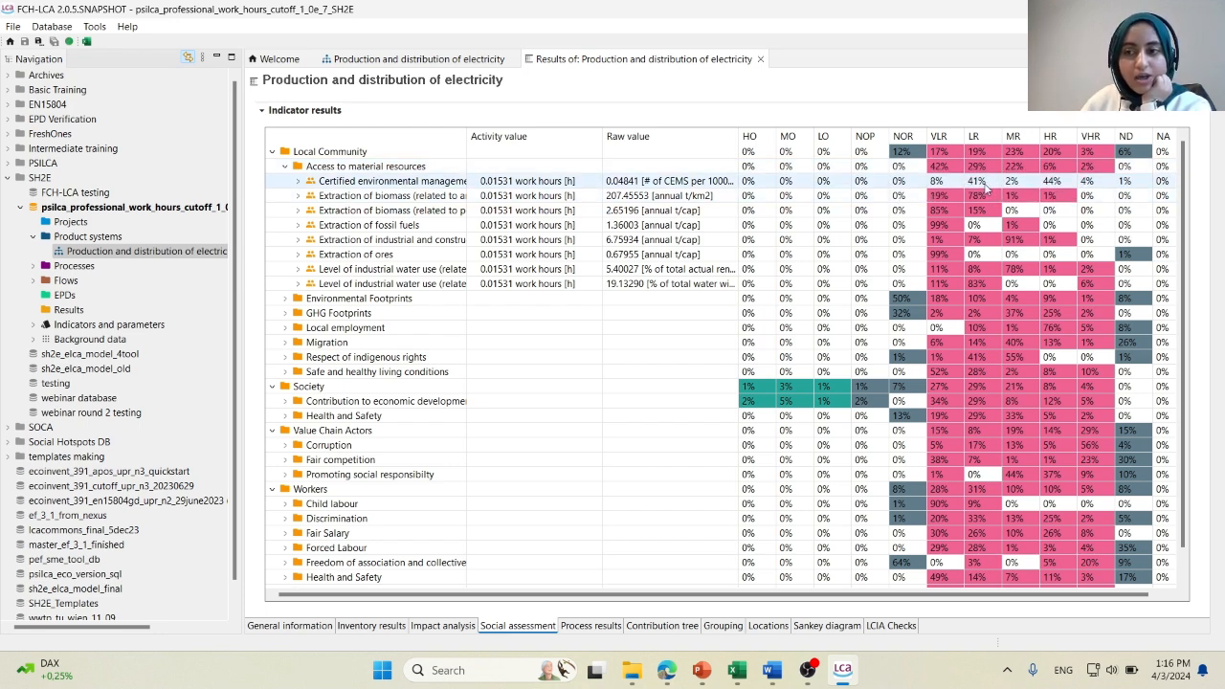
Expand Certified environmental management systems and adjust the name and activity value columns to examine each process's raw value and risk levels.
click(298, 182)
scroll(926, 361, up, 1)
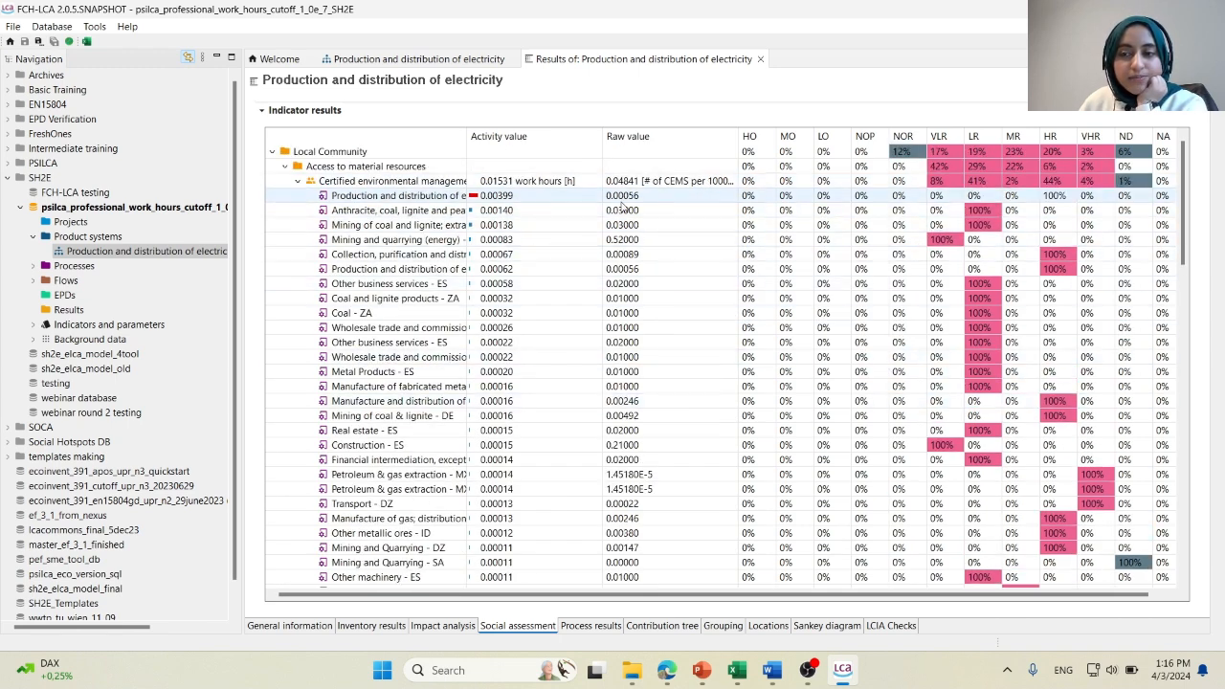
click(346, 200)
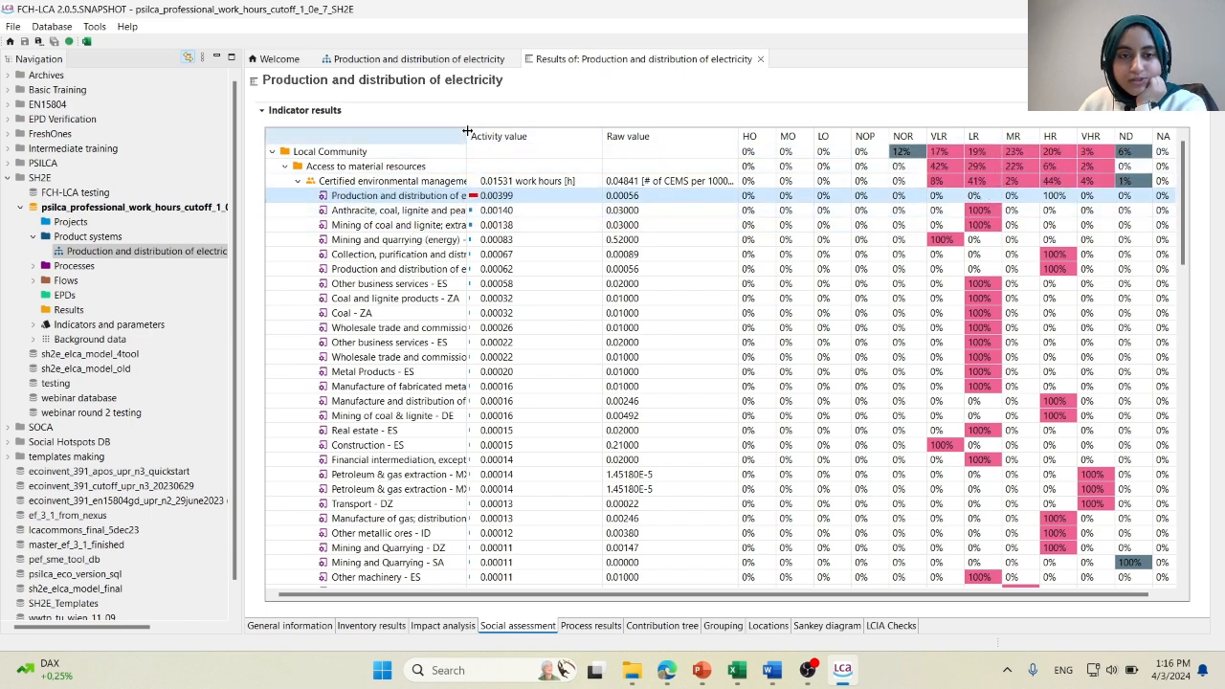
drag(467, 132, 529, 134)
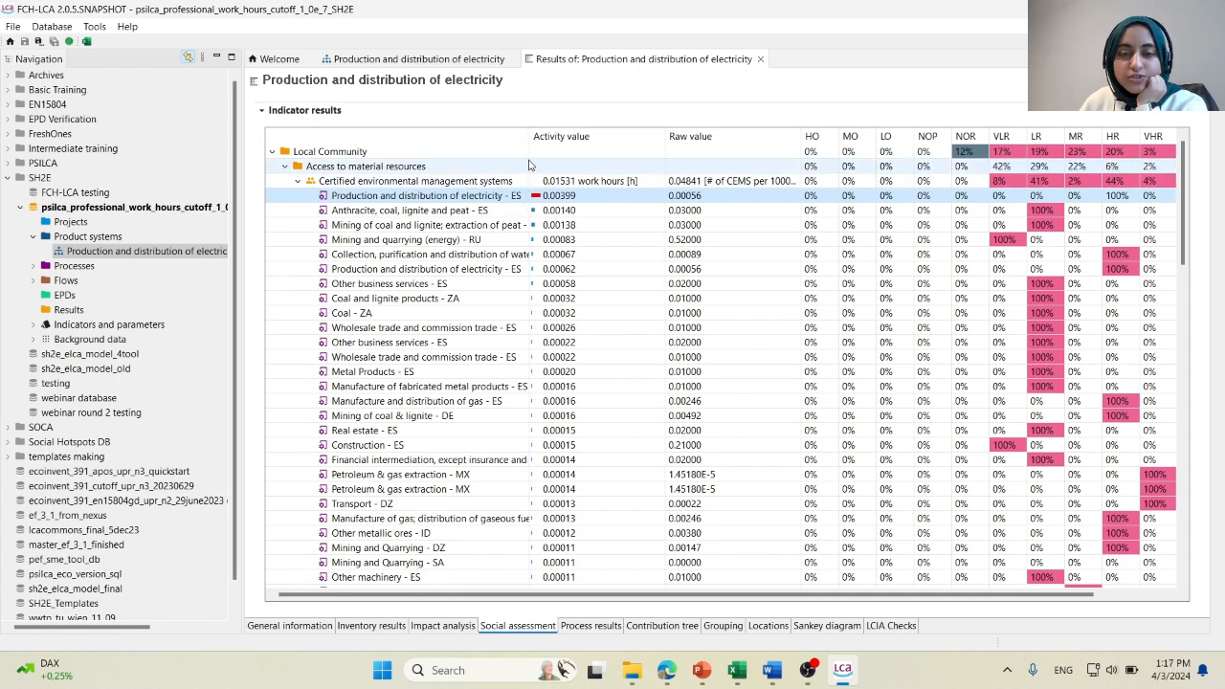
drag(529, 136, 467, 136)
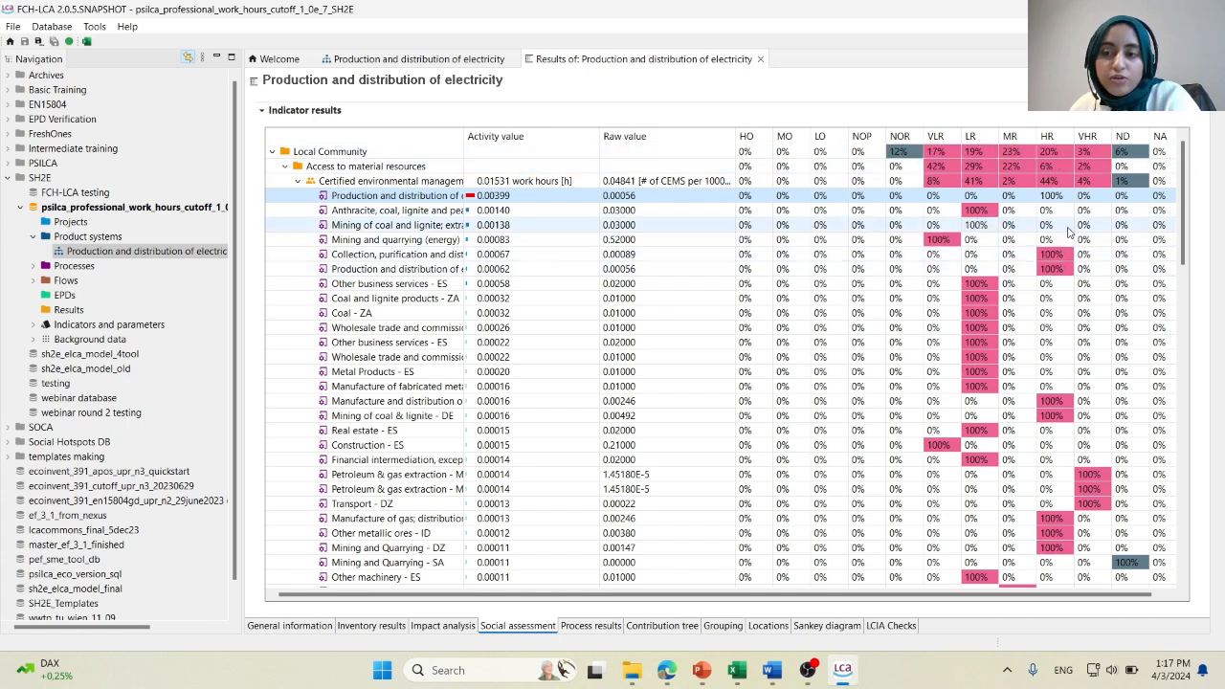
drag(466, 135, 608, 158)
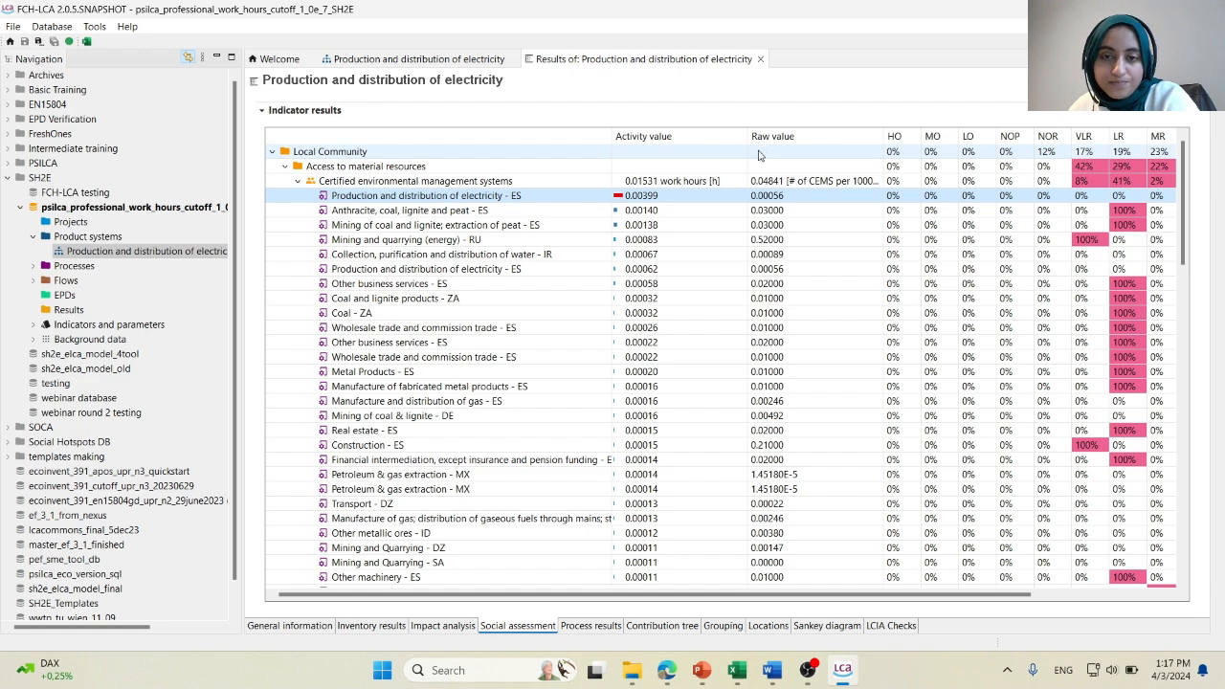
drag(748, 136, 655, 136)
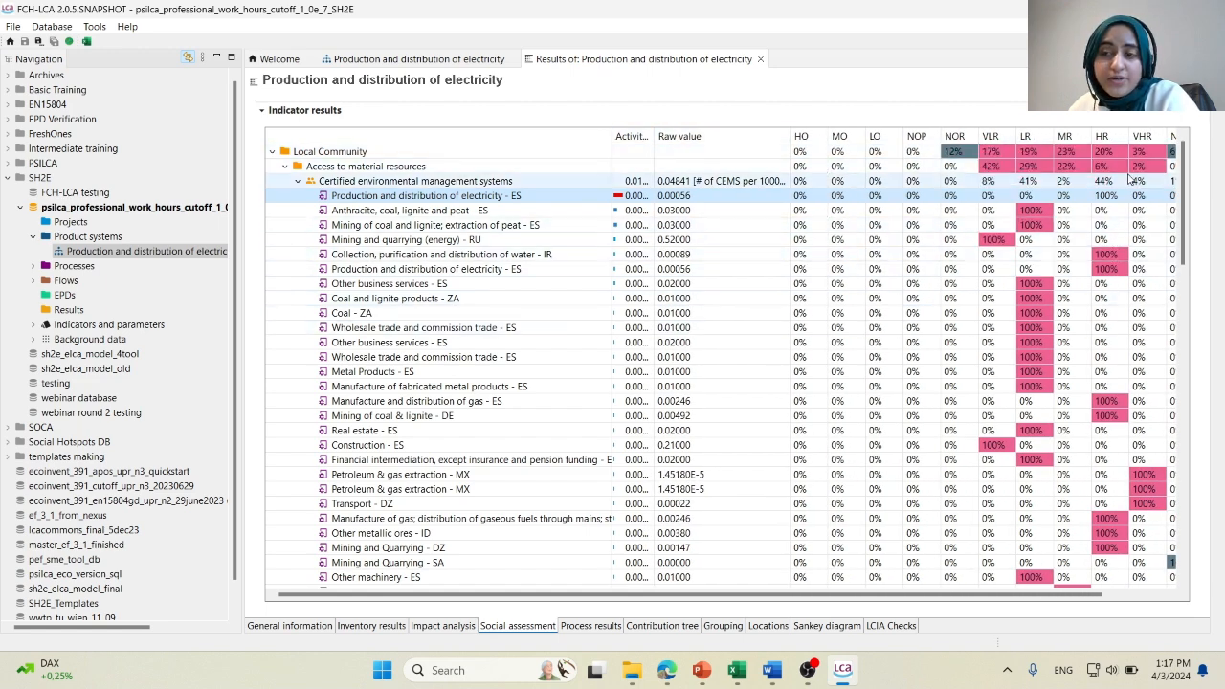
Collapse Certified environmental management systems and expand Health and Safety under Workers down to the processes of Rate of fatal accidents at workplace.
click(297, 182)
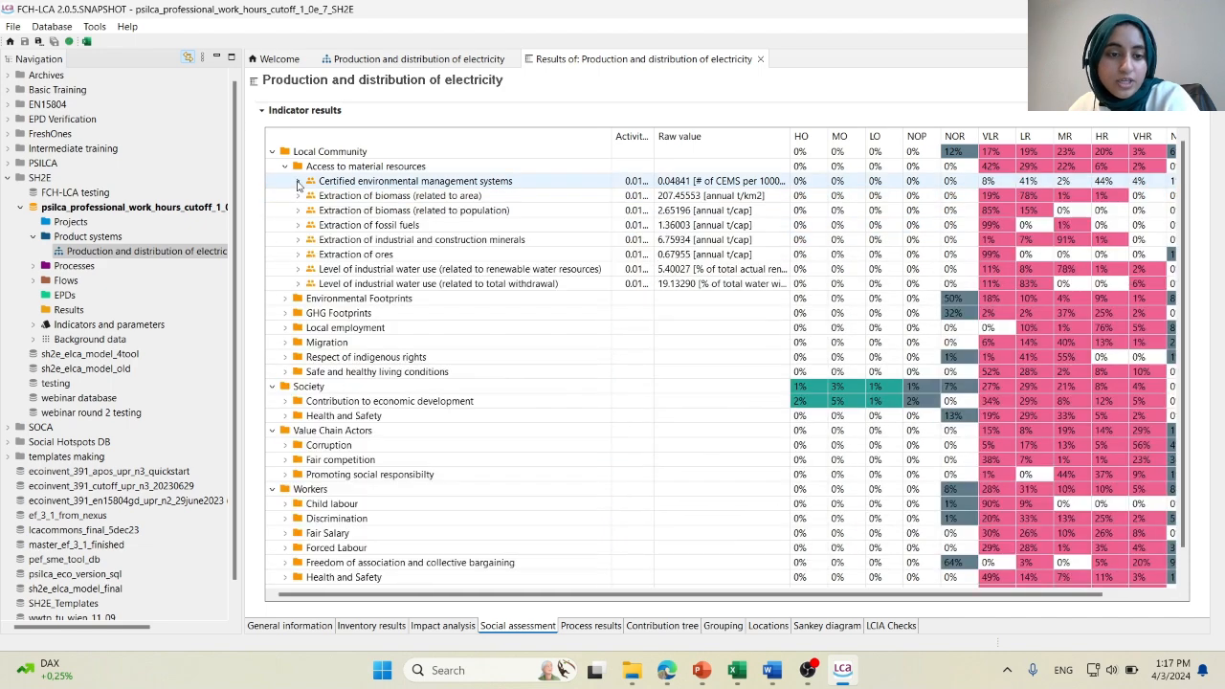
scroll(292, 335, down, 1)
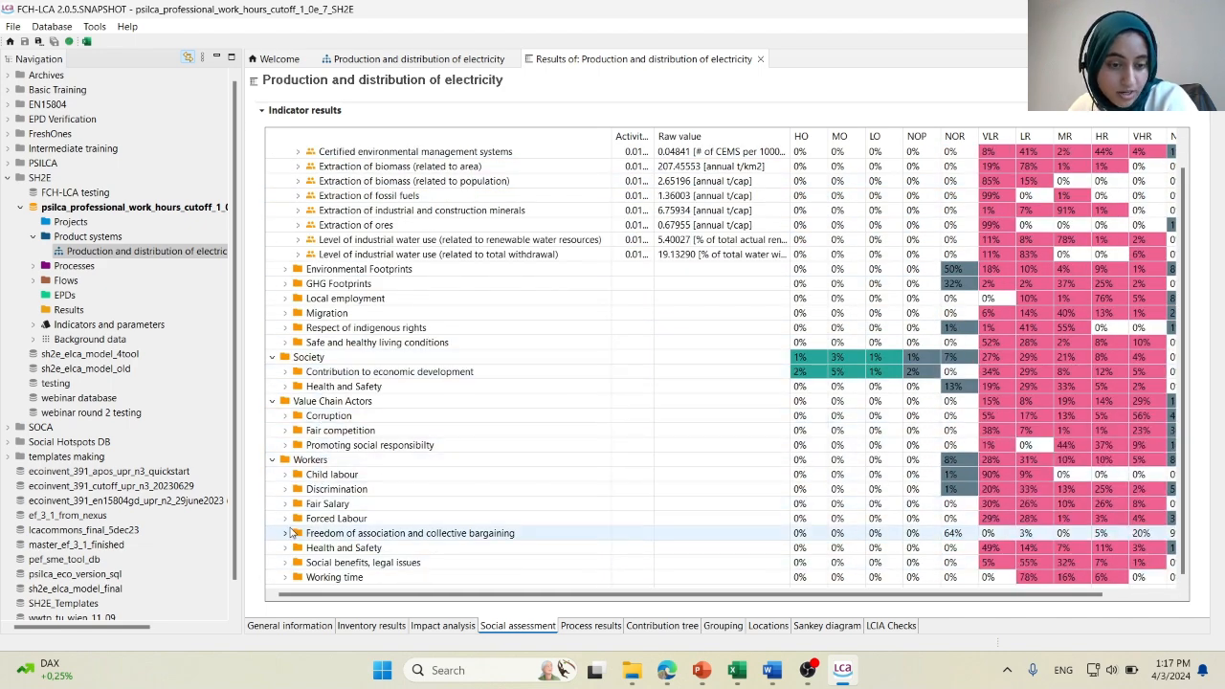
click(285, 548)
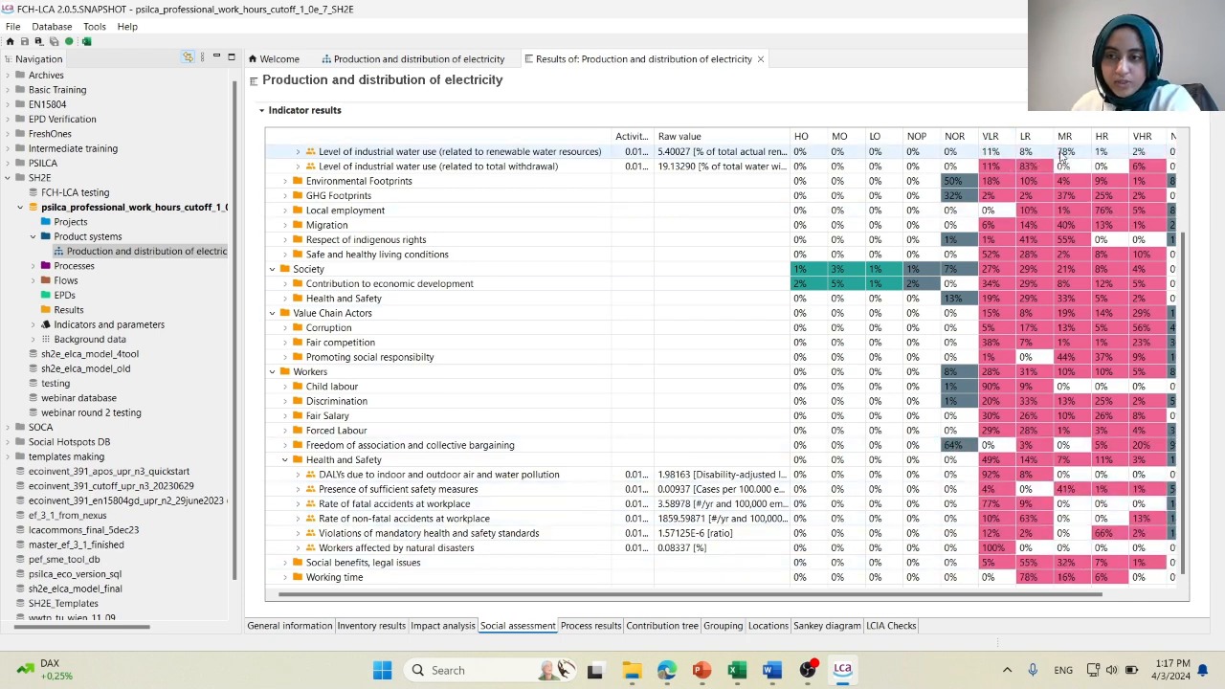
mouse_move(981, 596)
mouse_down()
mouse_move(1044, 597)
mouse_move(980, 598)
mouse_up()
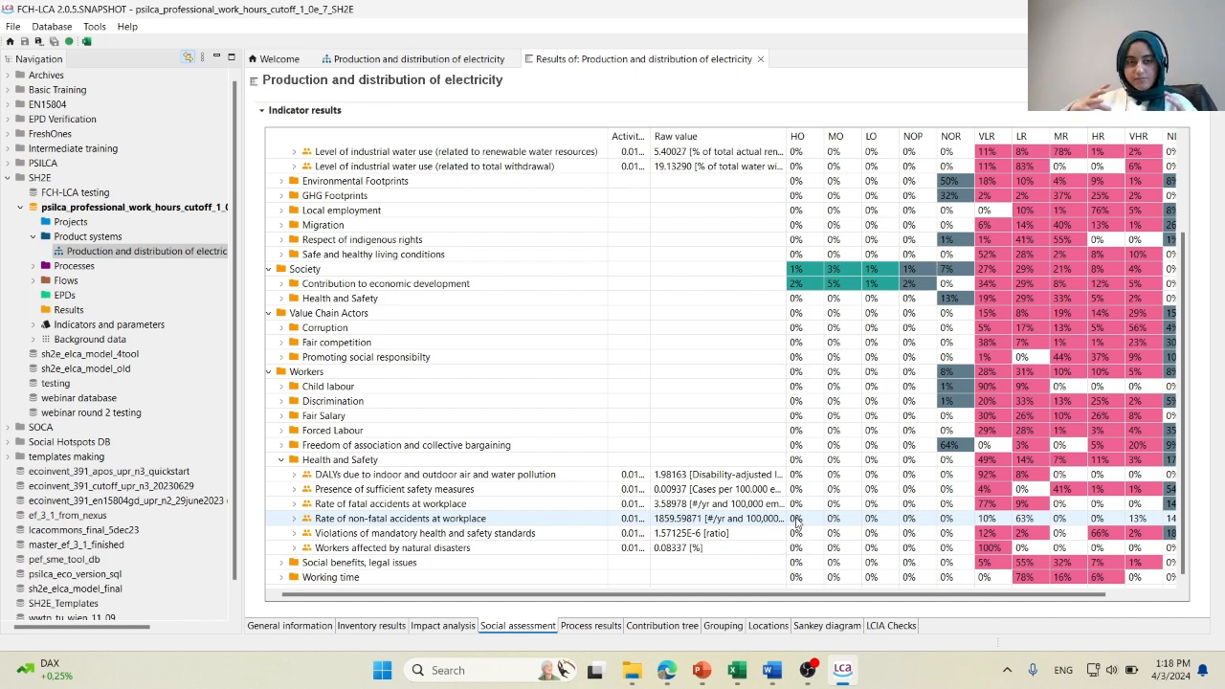
click(295, 504)
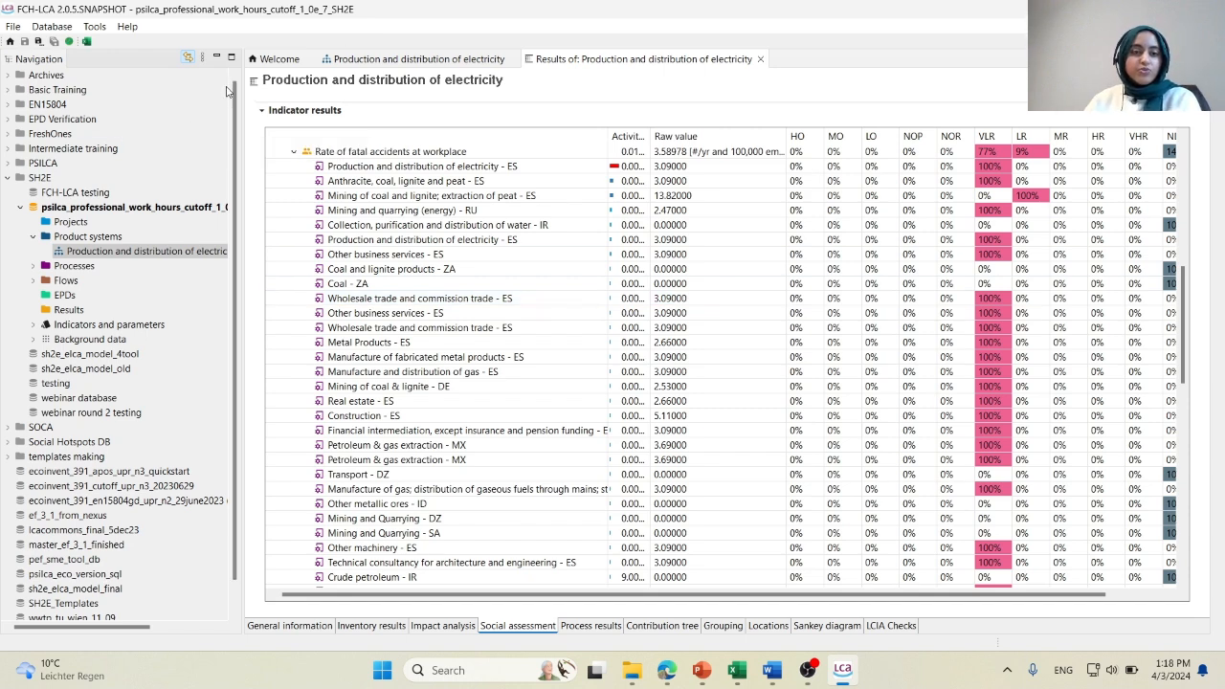
Widen the navigation to show full names again and close the electricity calculation results.
drag(235, 92, 328, 105)
click(851, 58)
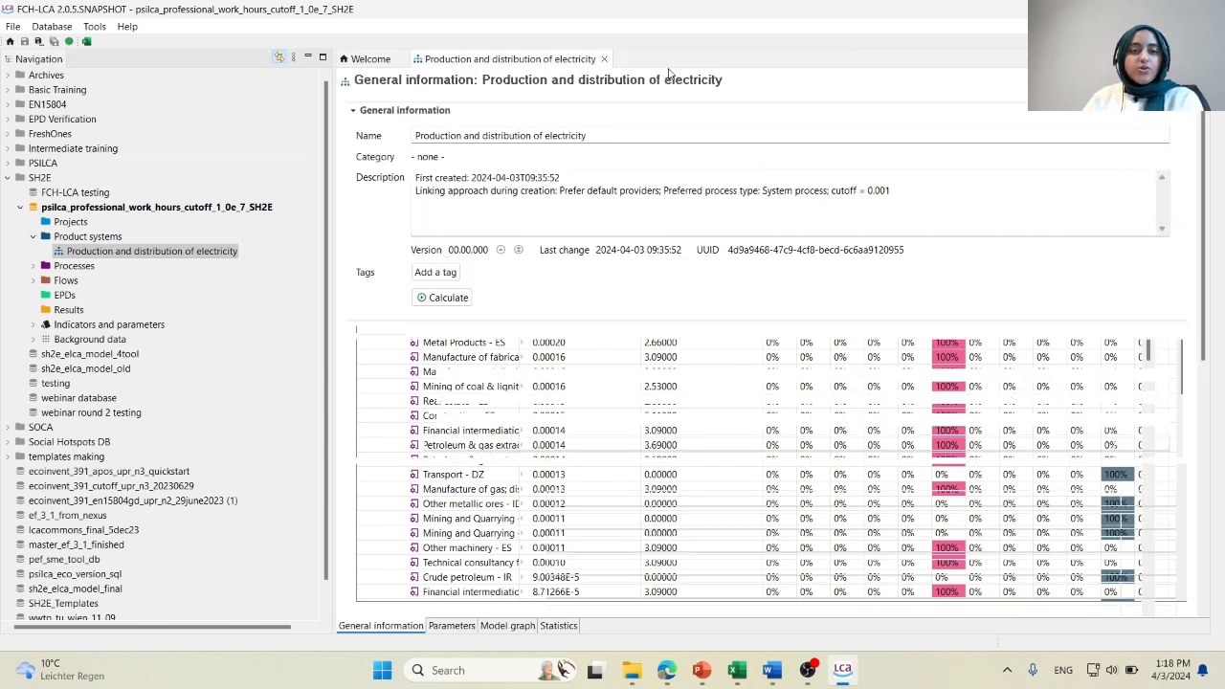
Close the electricity product system, collapse the PSILCA database and activate the FCH-LCA testing database.
click(607, 59)
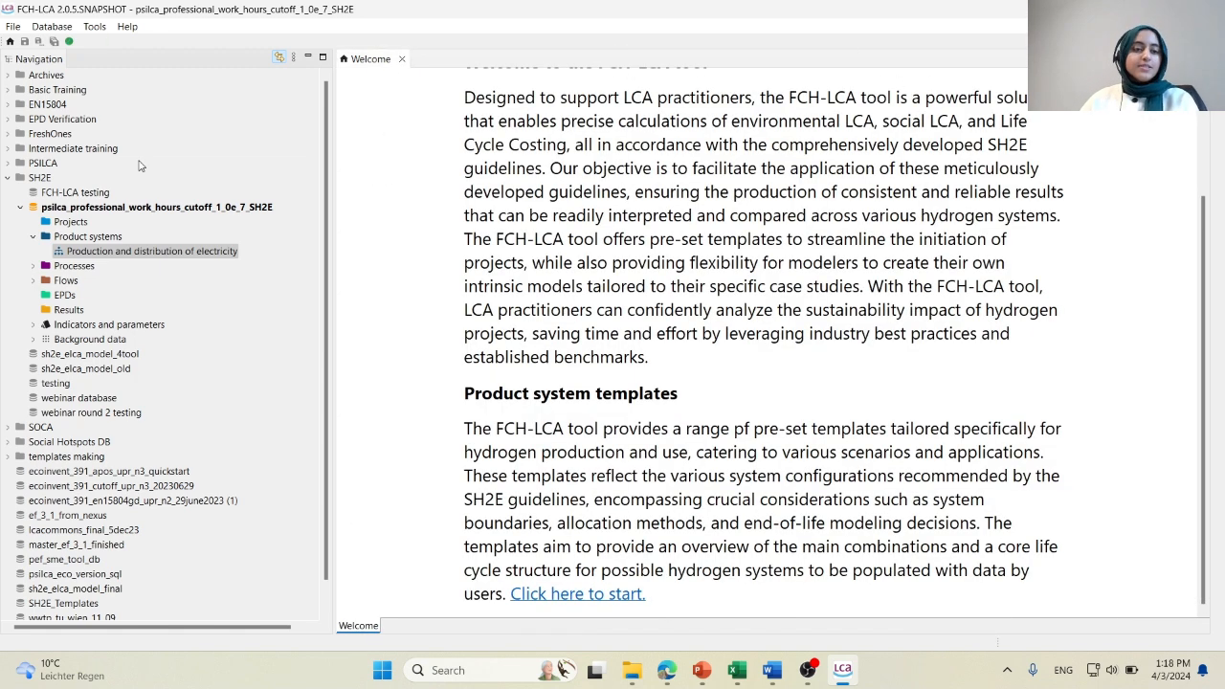
click(20, 206)
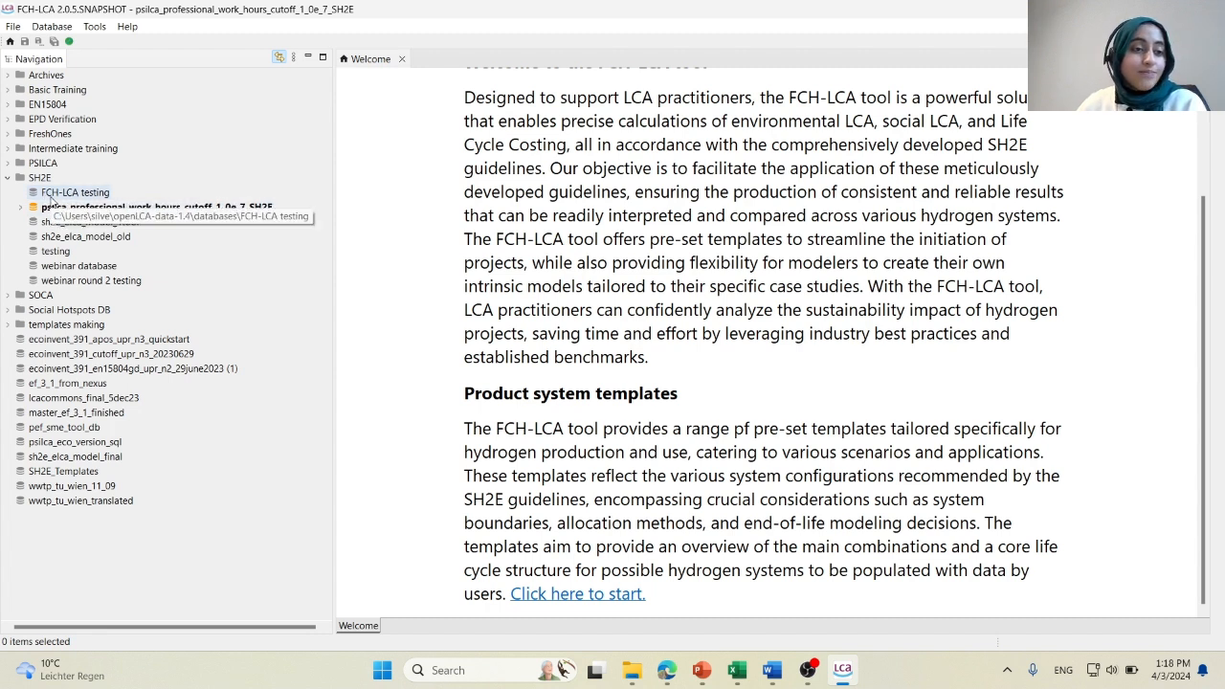
click(52, 196)
double_click(51, 195)
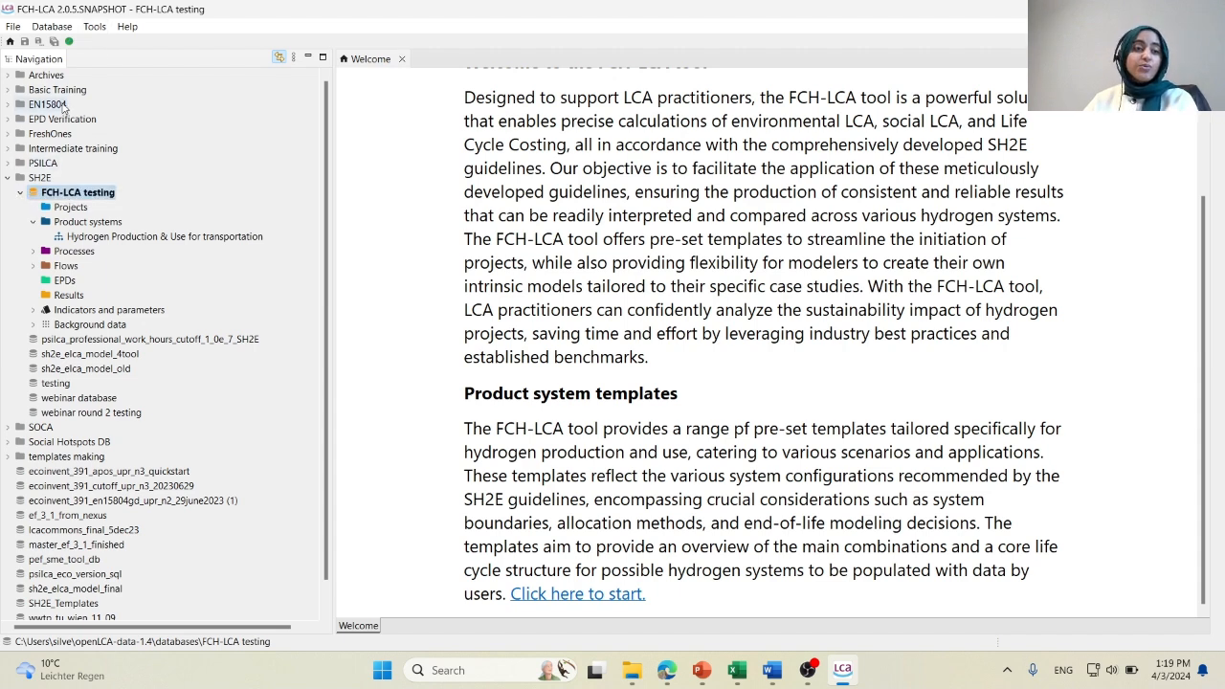
Try to run a parameter analysis on the Hydrogen Production & Use for transportation product system, and dismiss the setup.
click(95, 27)
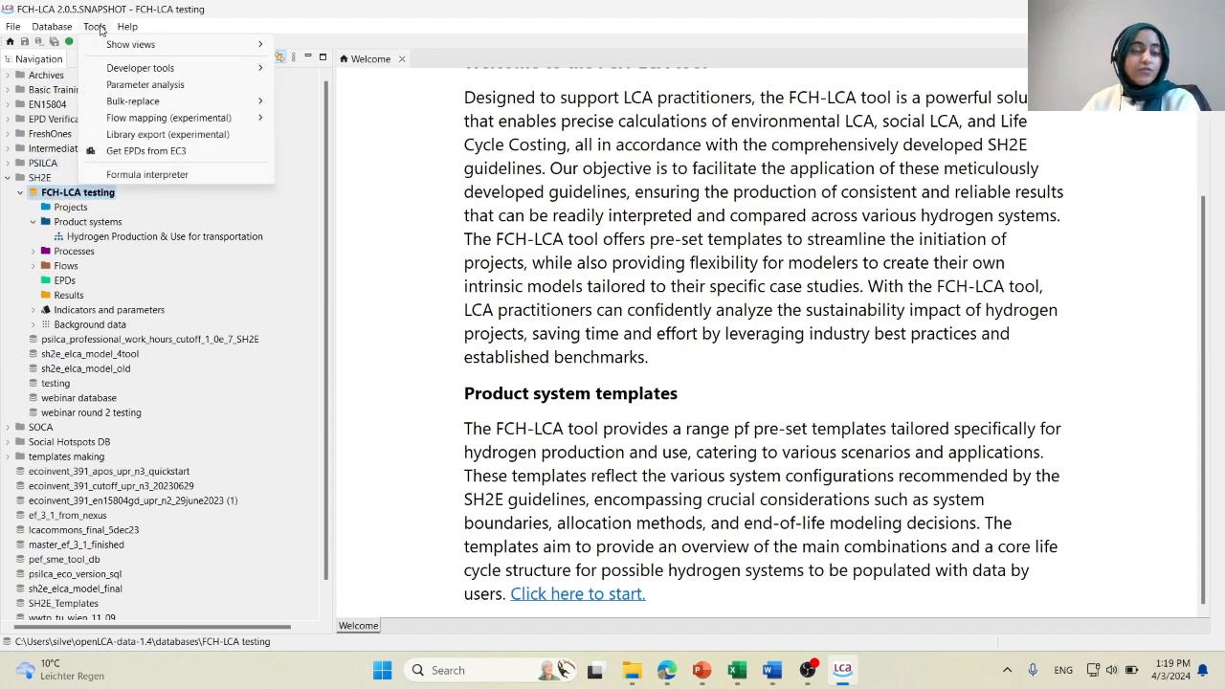
click(144, 85)
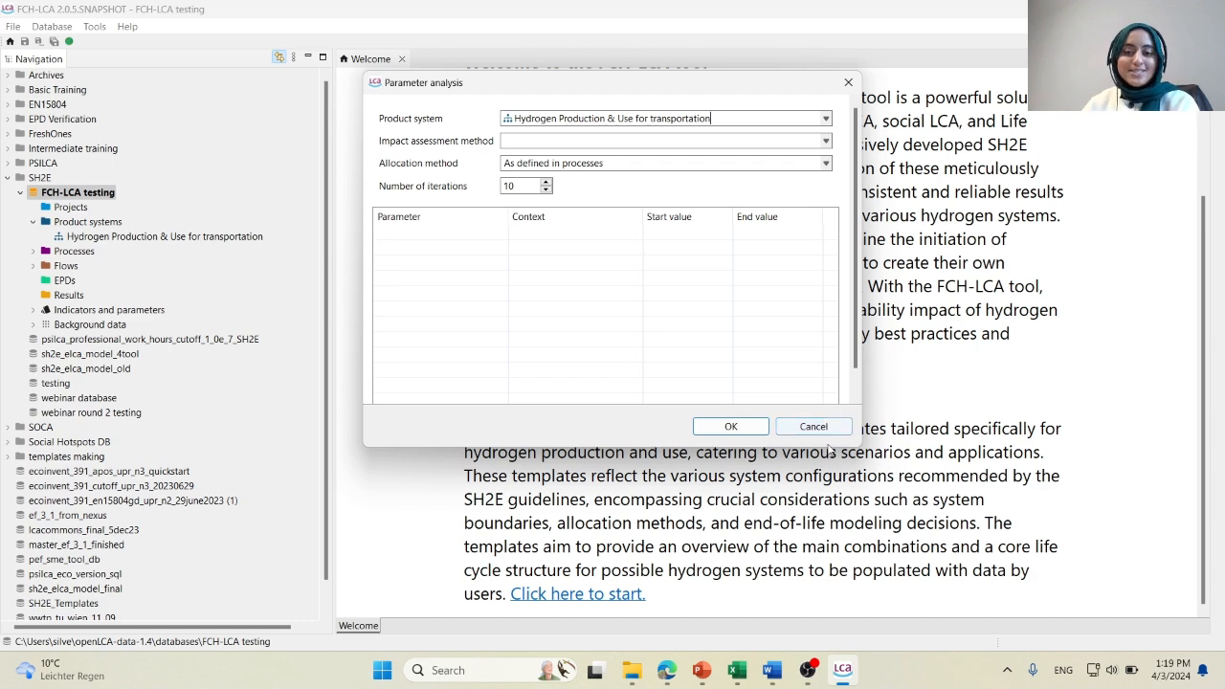
click(734, 426)
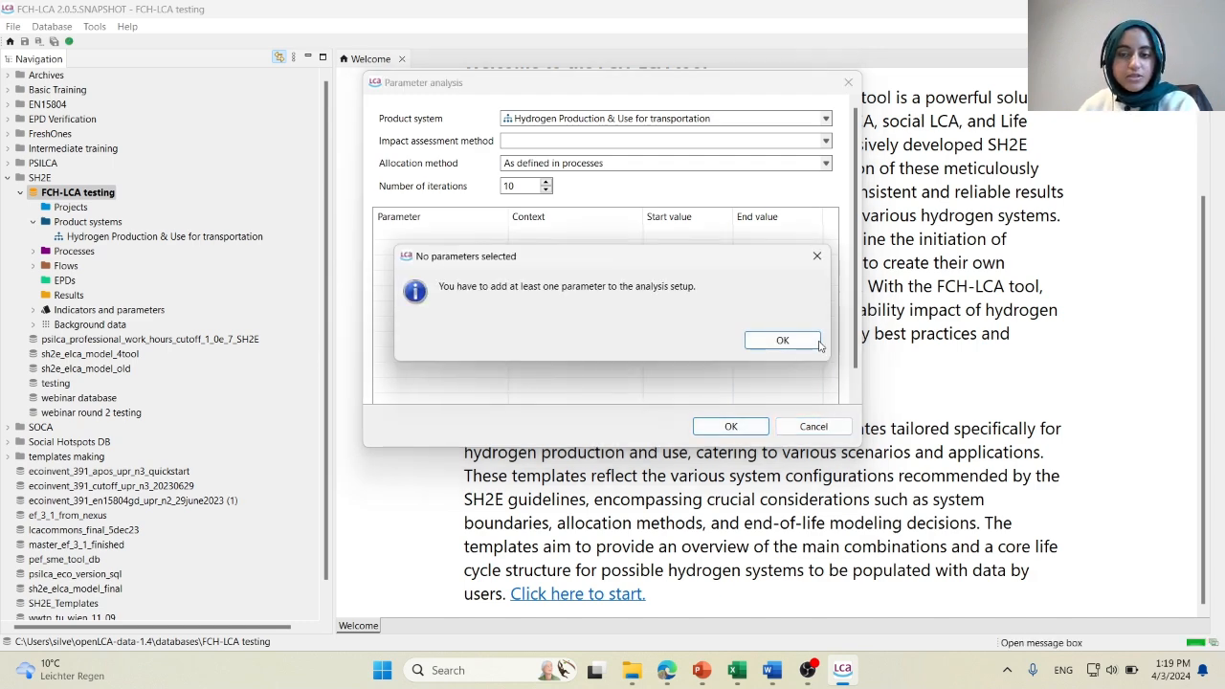
click(782, 341)
click(814, 426)
Collapse FCH-LCA testing, activate the sh2e_elca_model_4tool database and widen the navigation to read its product system names.
click(20, 192)
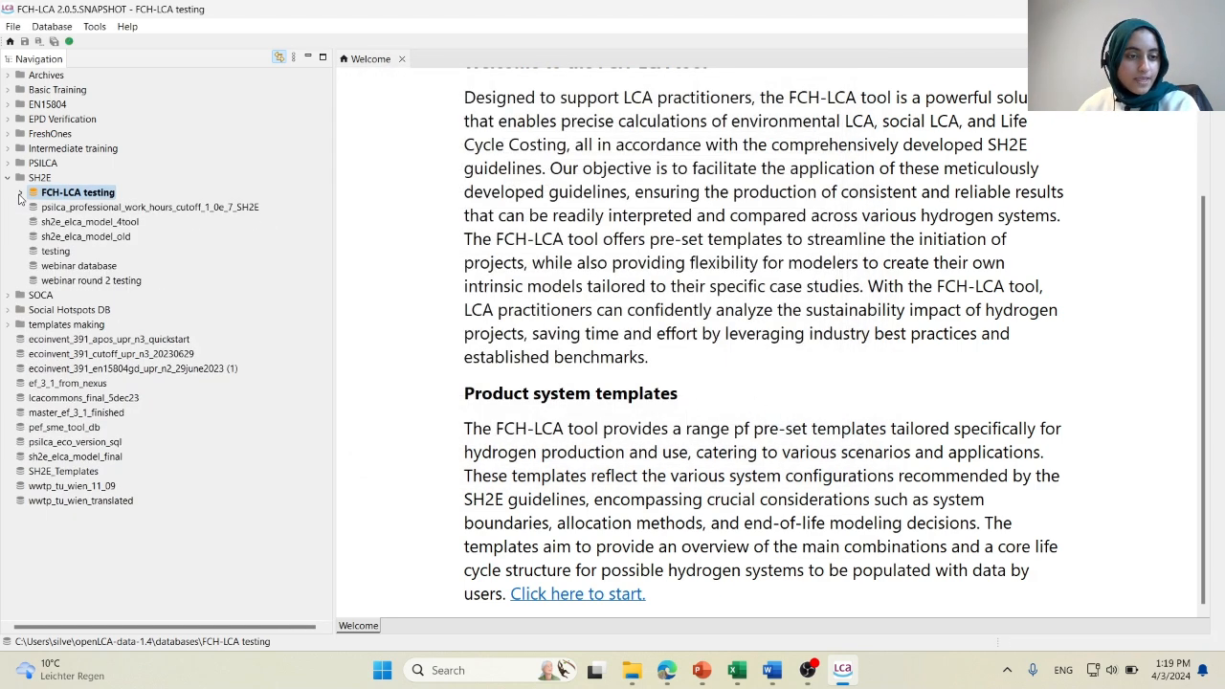
click(66, 222)
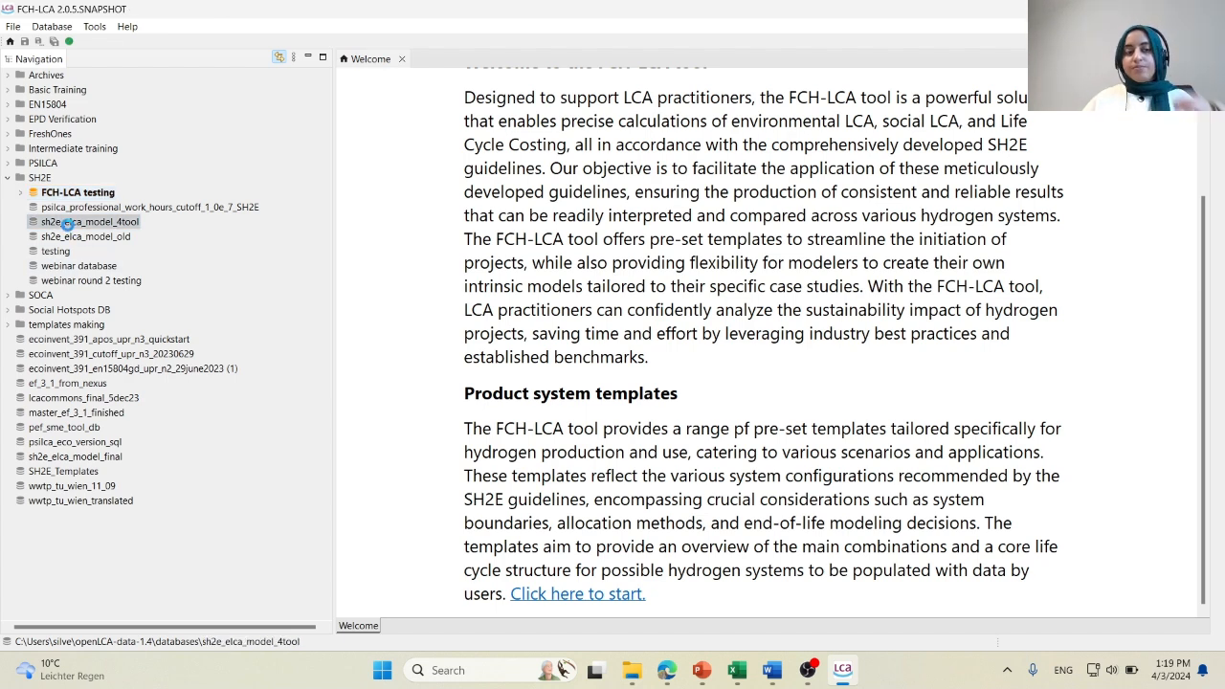
double_click(69, 222)
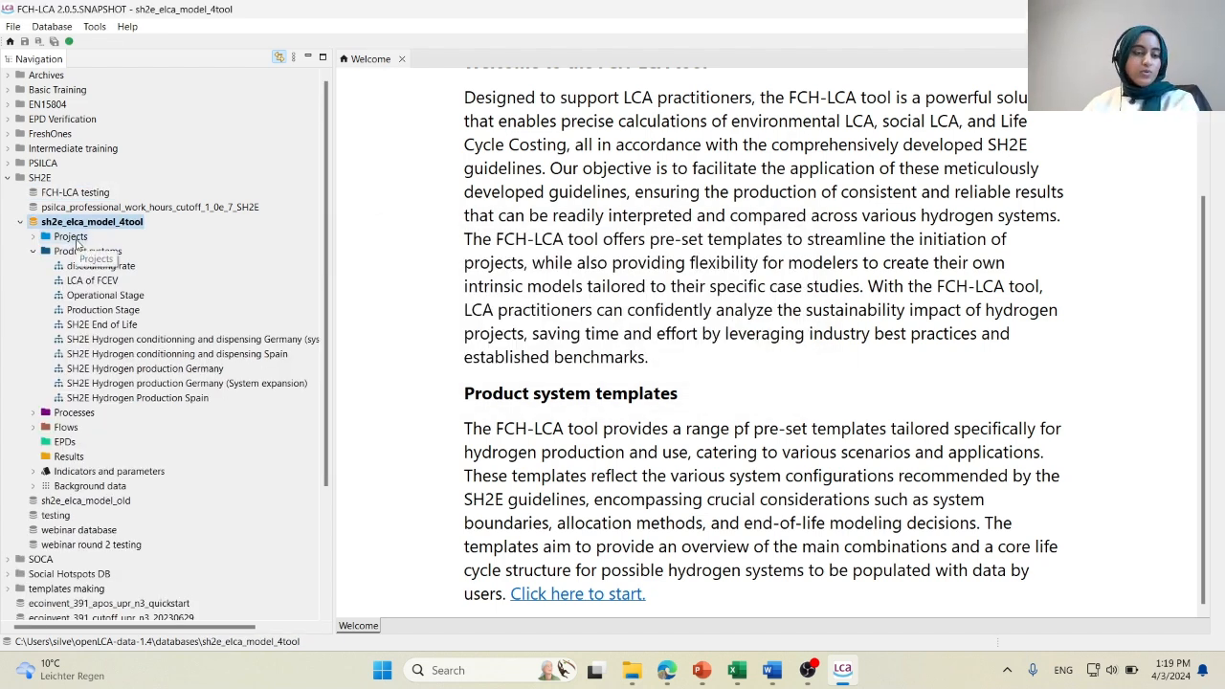
scroll(77, 244, down, 2)
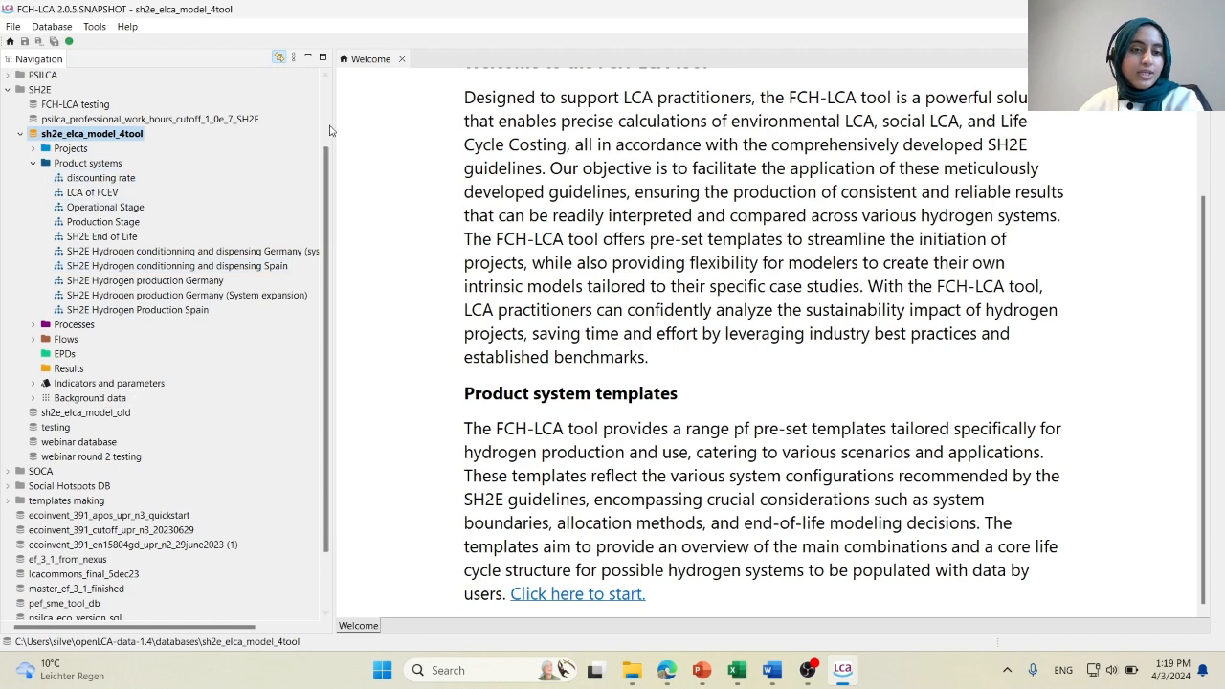
drag(333, 124, 376, 144)
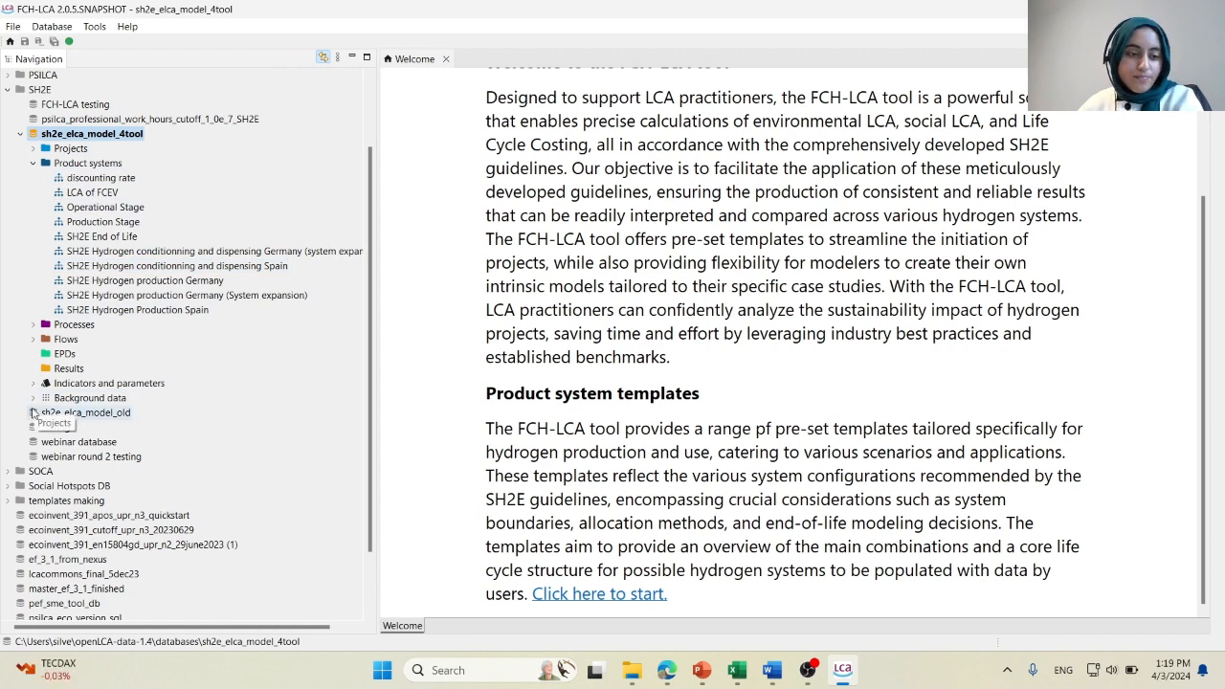
Expand the impact assessment methods under Indicators and parameters and open the Economic assessment method.
click(33, 383)
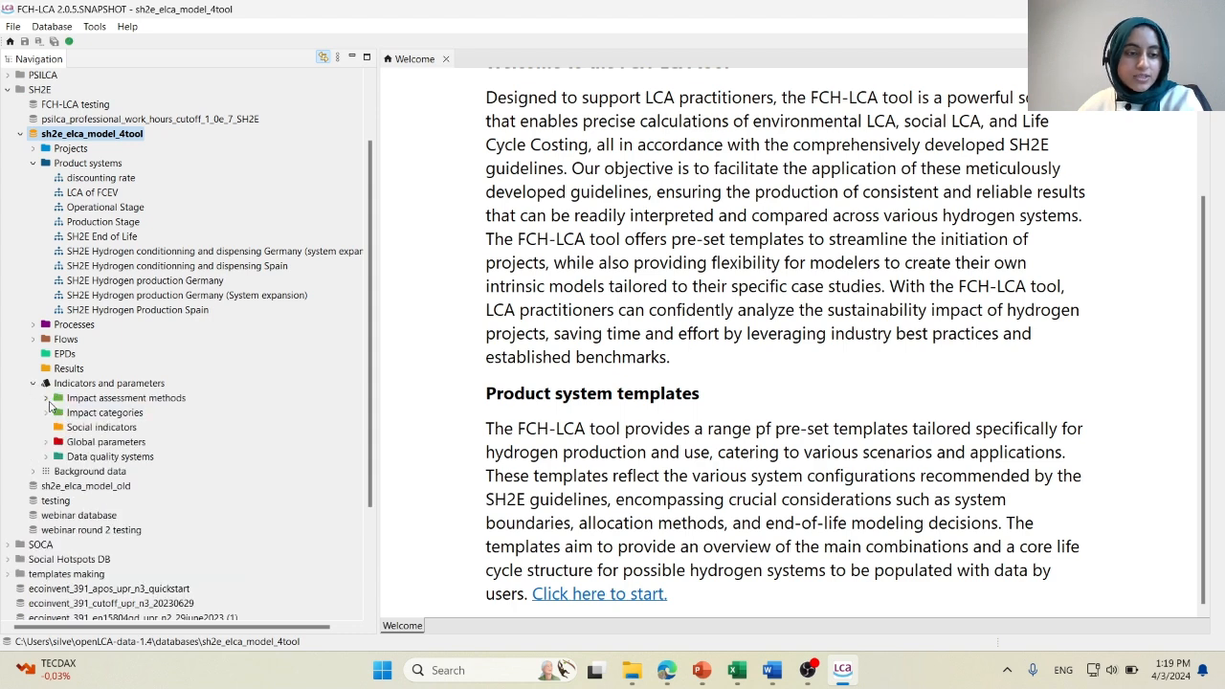
click(46, 398)
click(105, 428)
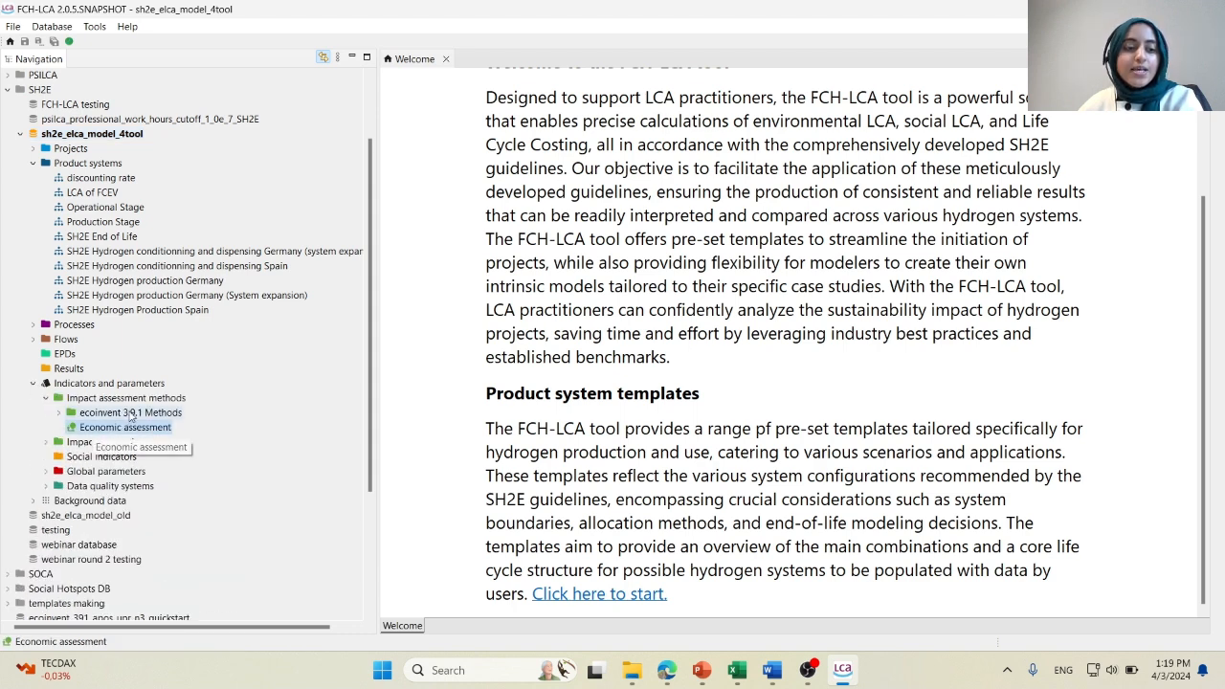
double_click(142, 429)
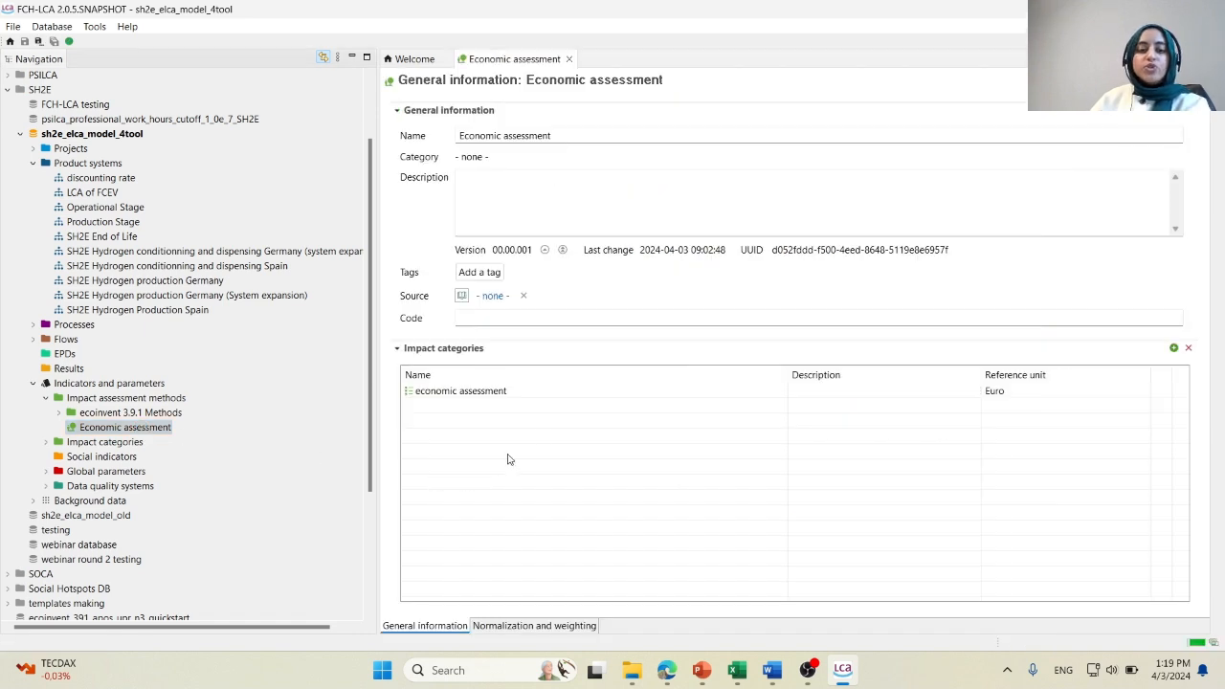
Examine the characterization factors of the economic assessment impact category, and close both economic assessment editors.
double_click(514, 393)
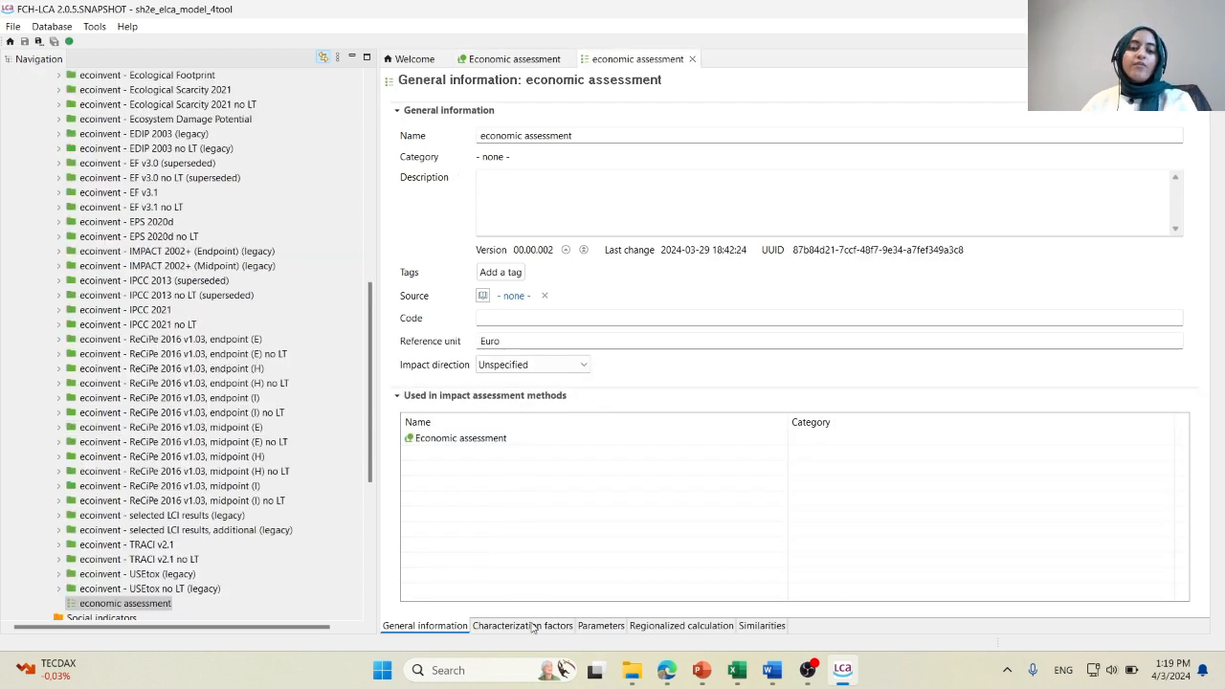
click(533, 626)
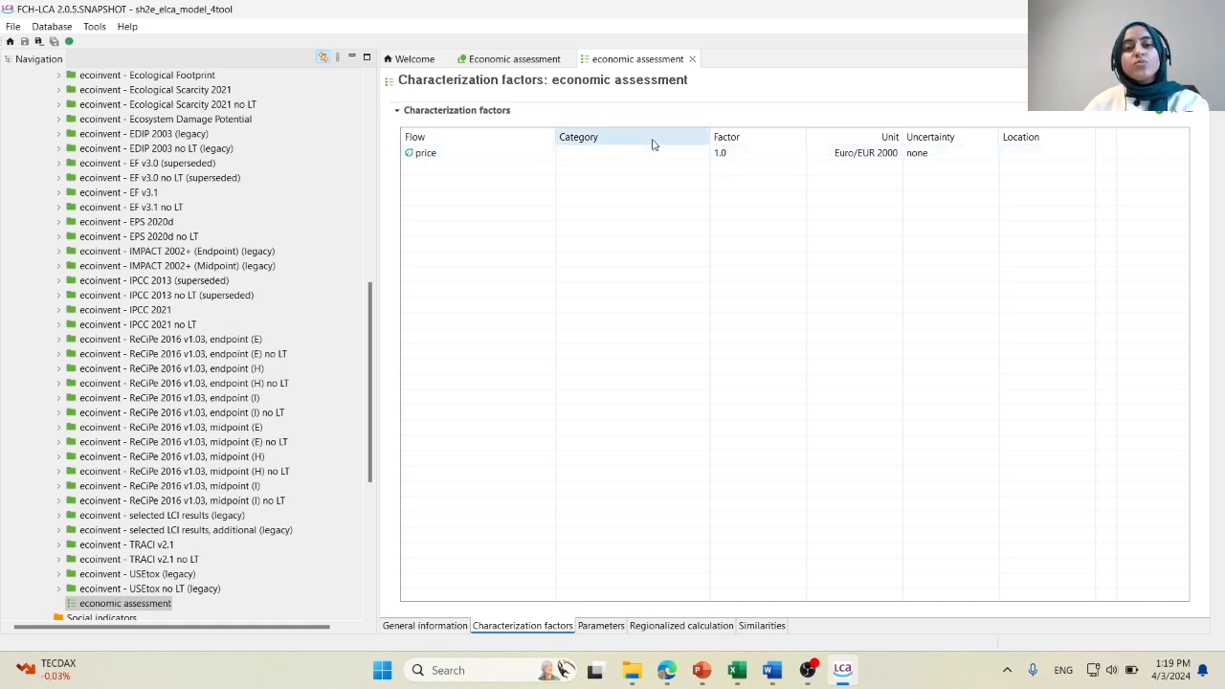
click(369, 366)
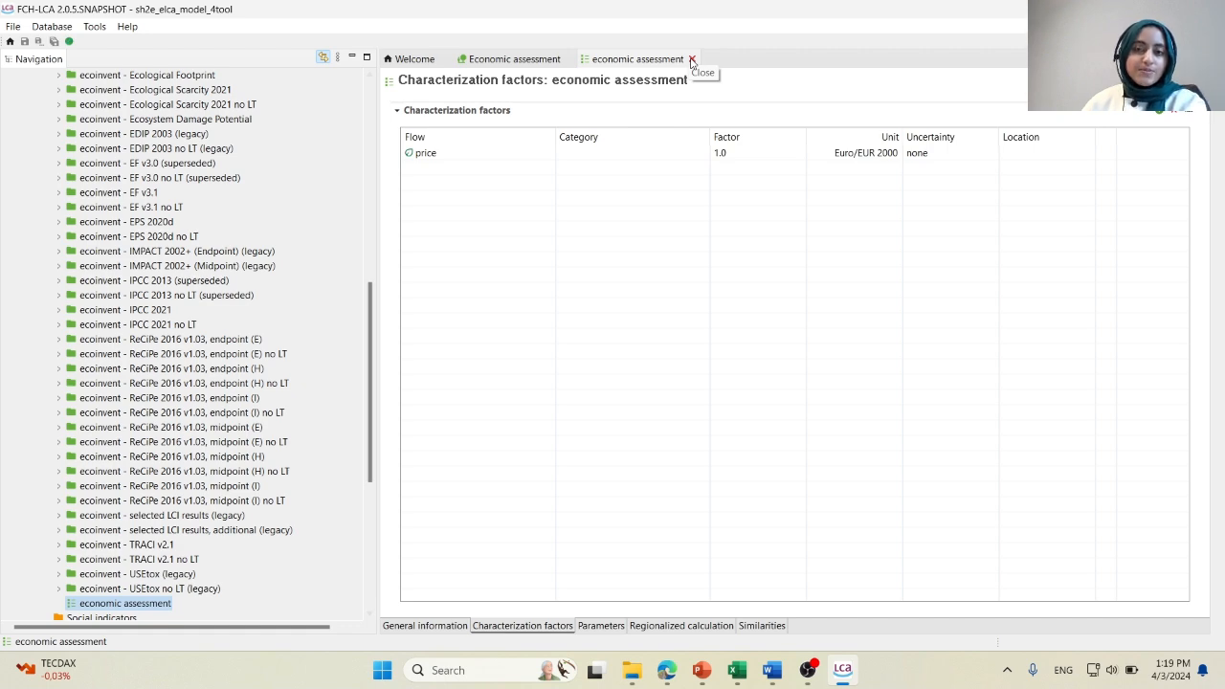
click(693, 59)
click(575, 60)
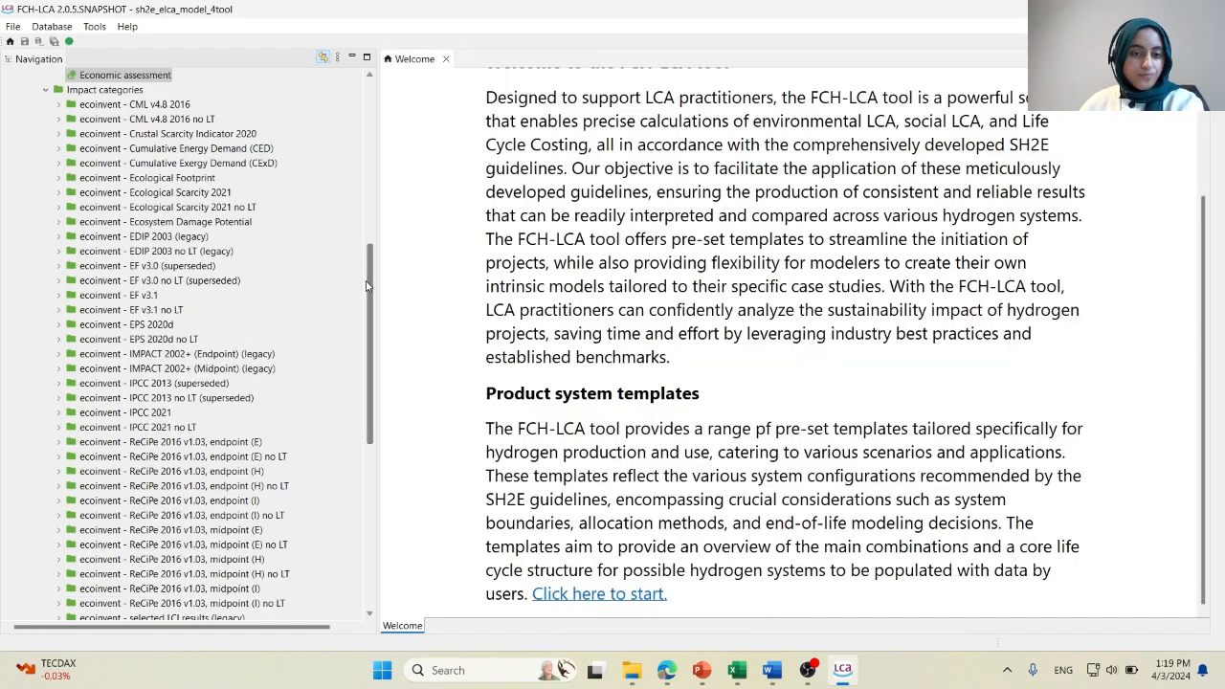
Expand Processes in sh2e_elca_model_4tool and open the SH2E Case Study folder to view its life cycle stages.
scroll(371, 221, up, 4)
scroll(372, 222, up, 6)
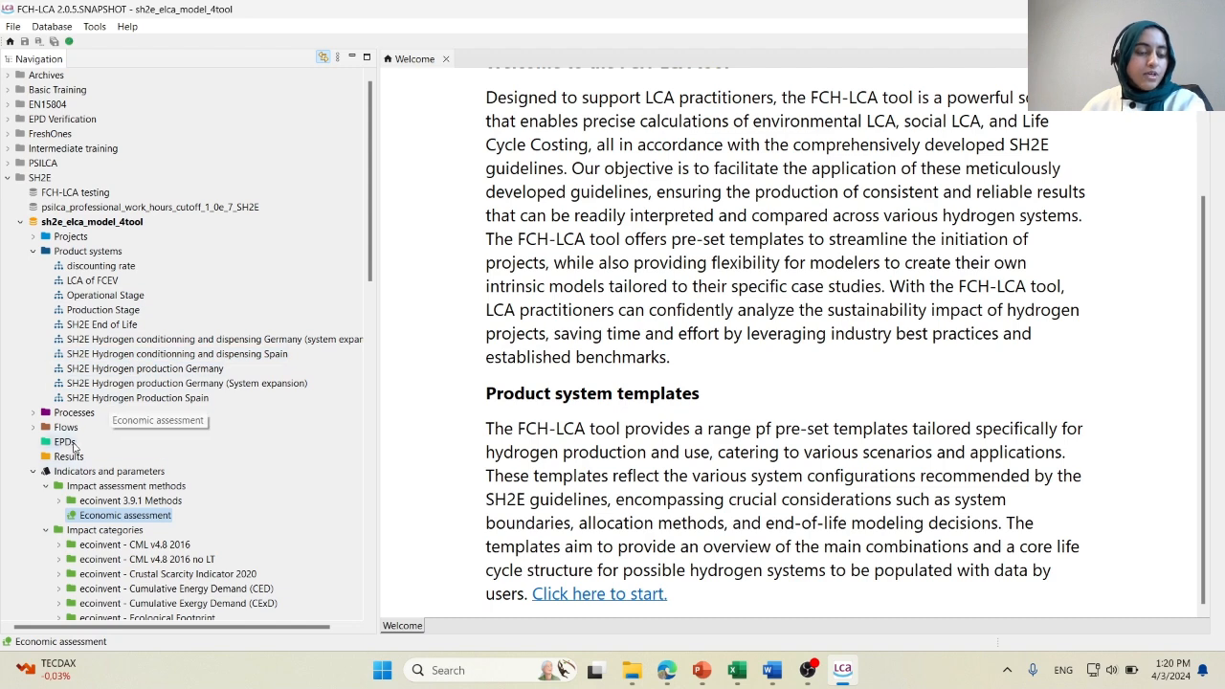
click(34, 412)
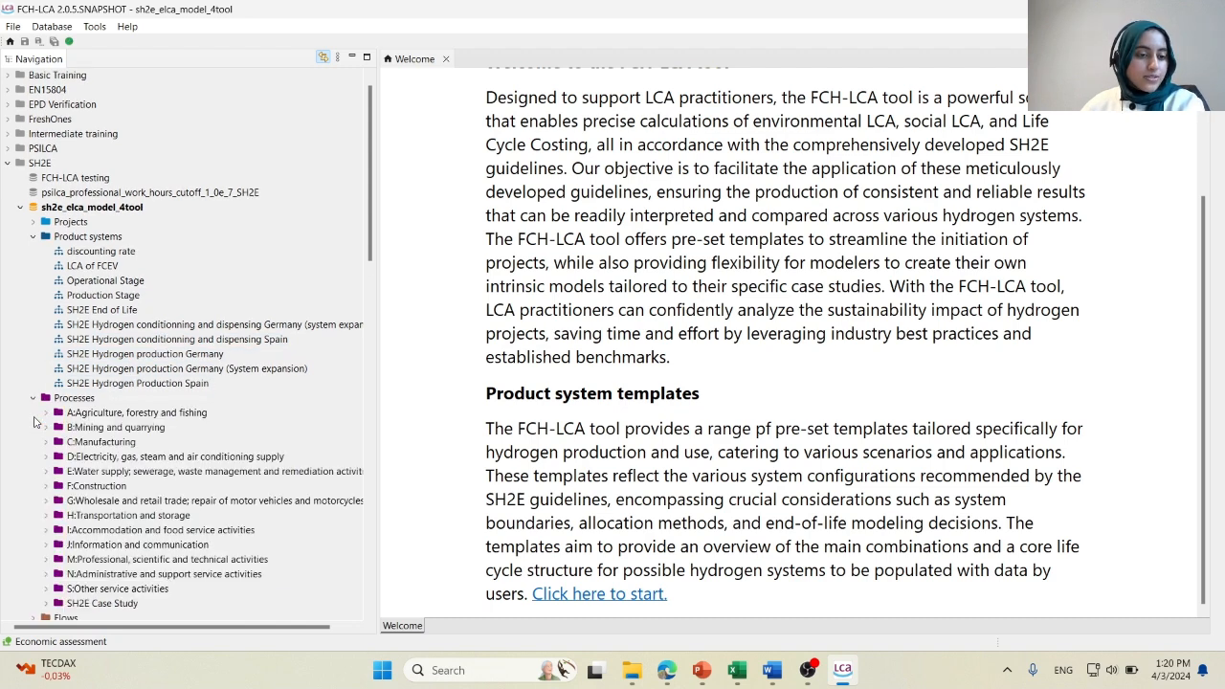
scroll(79, 461, down, 3)
click(46, 471)
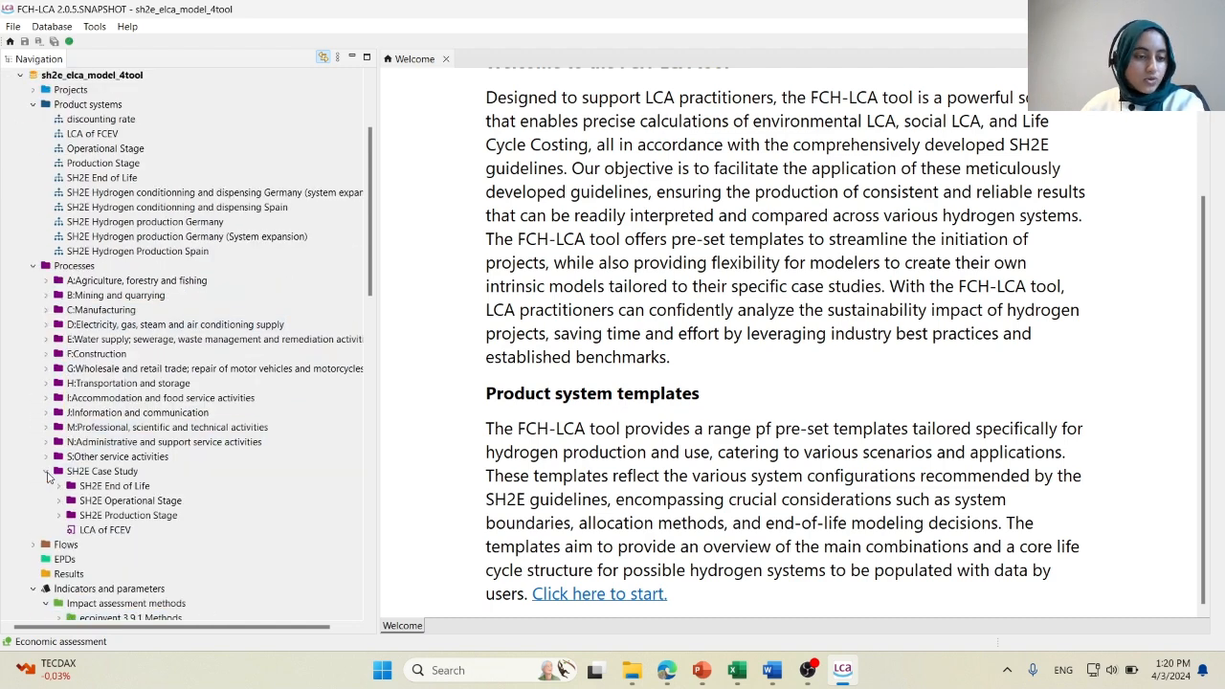
scroll(78, 497, down, 2)
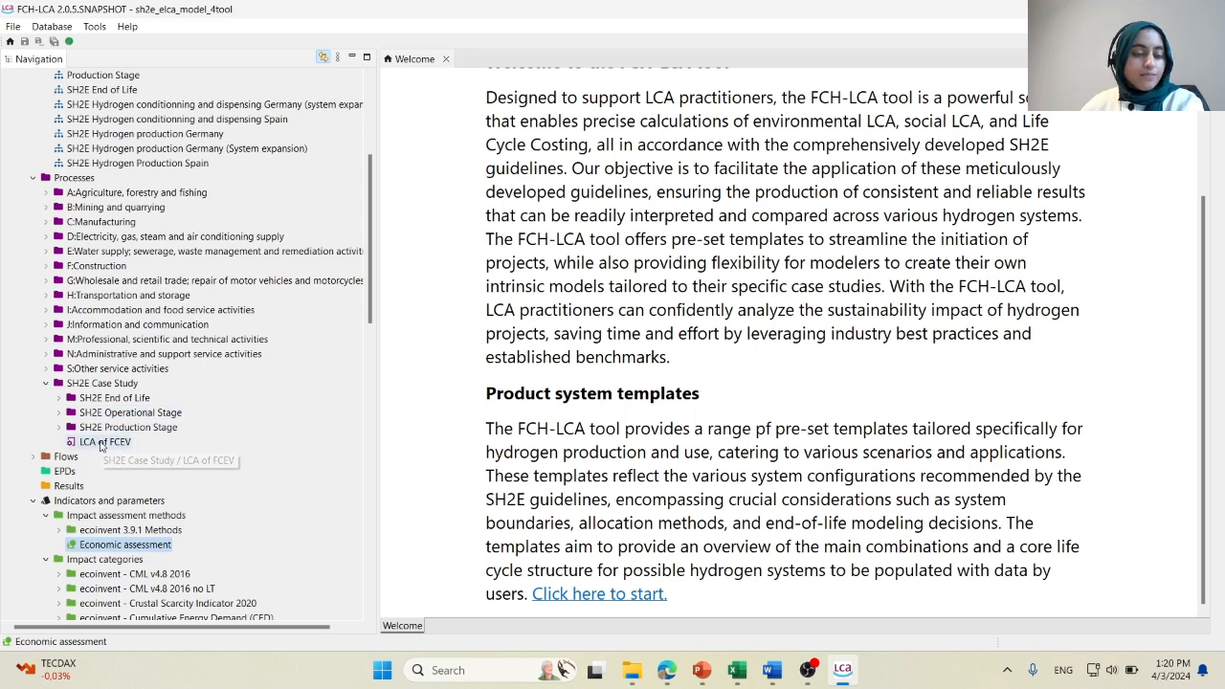
Switch to the SH2E LCC guidelines in Word and examine the LCOH formula in Box 41 at 200% zoom.
click(781, 674)
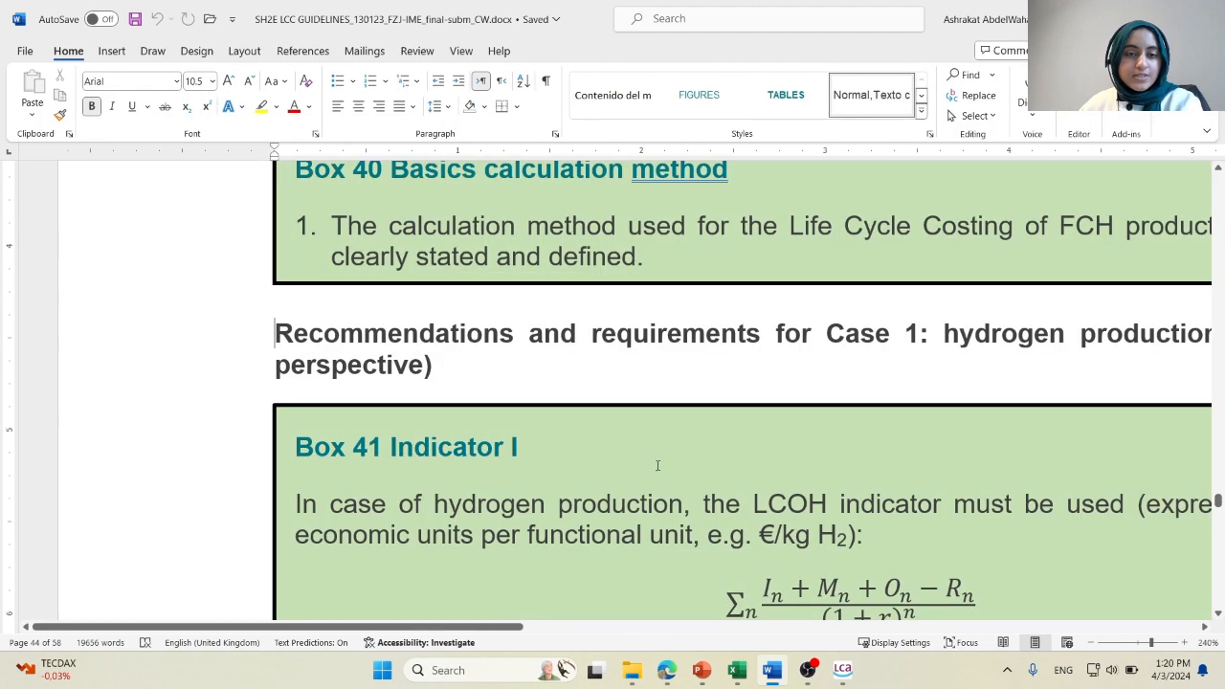
scroll(749, 553, down, 3)
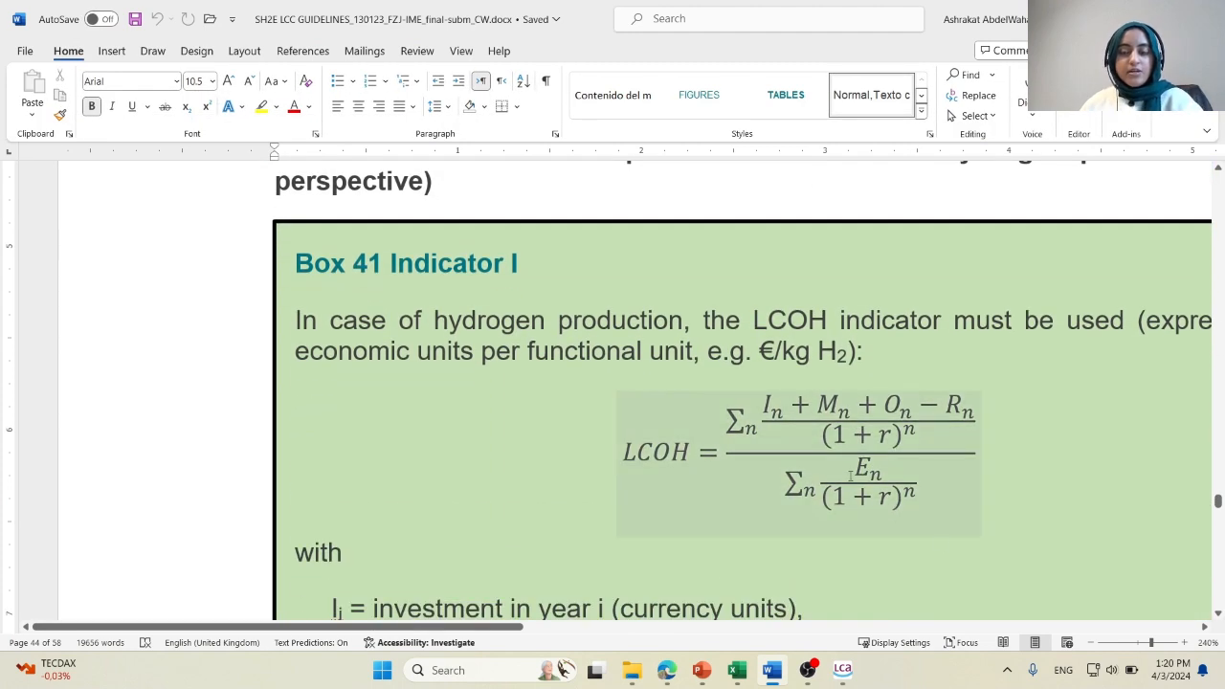
click(1093, 645)
click(1093, 644)
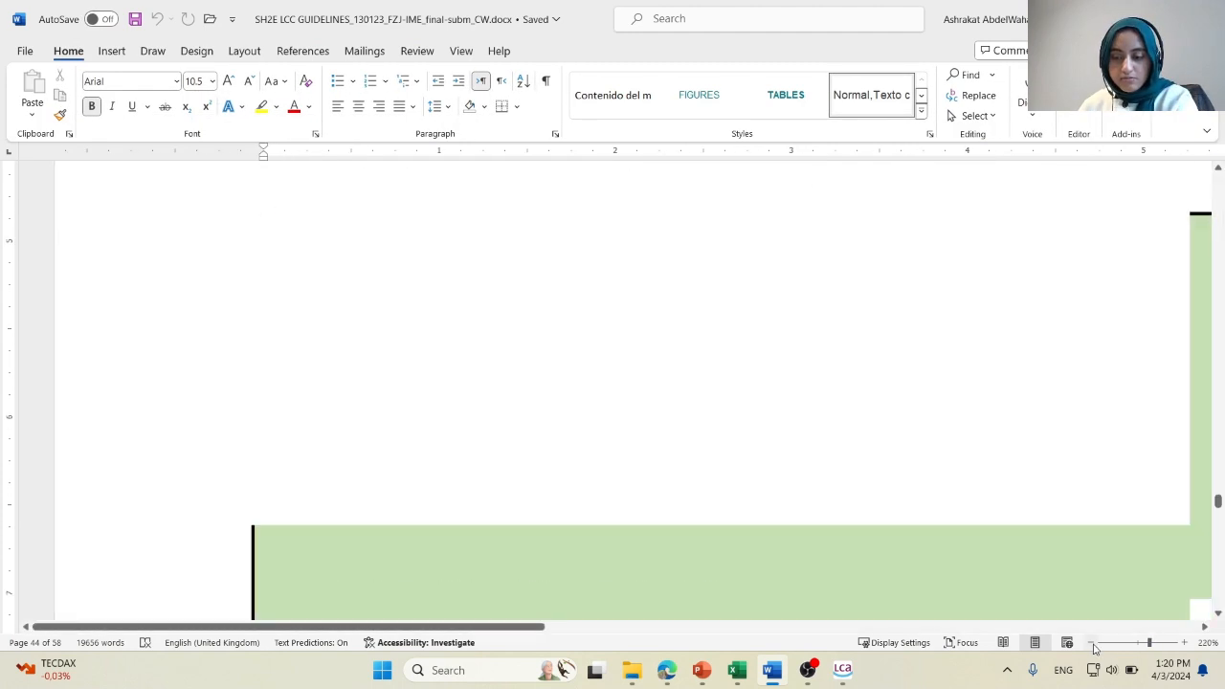
click(1093, 644)
click(1093, 644)
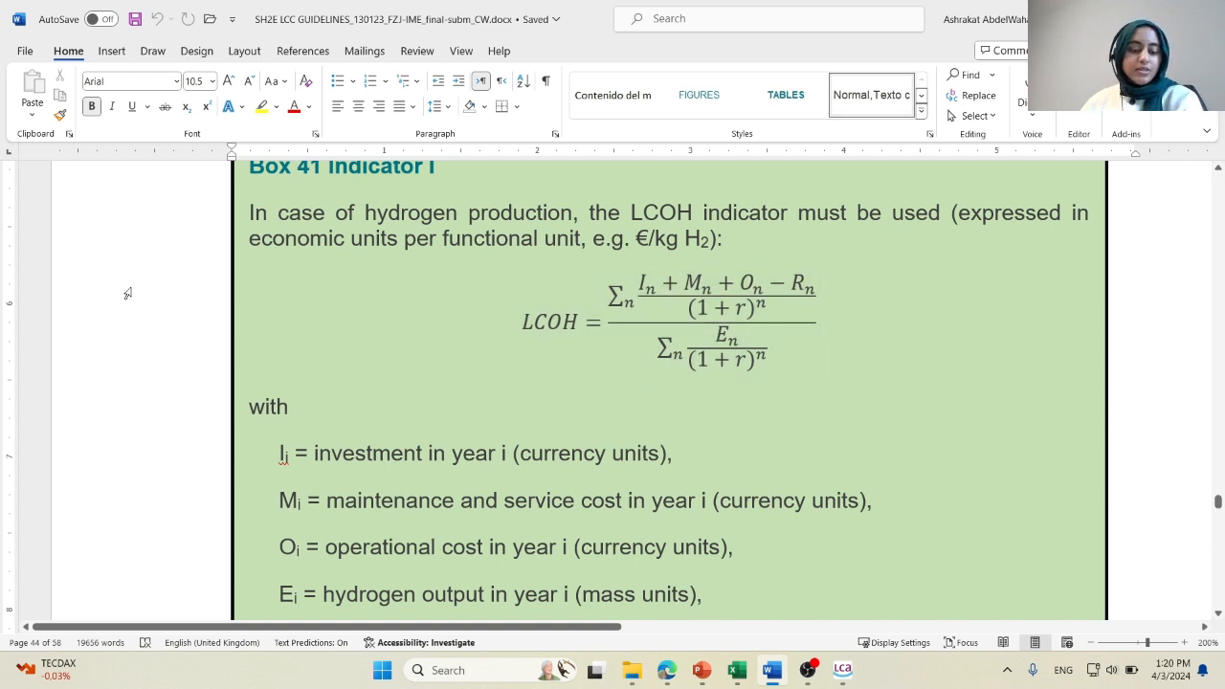
Search the guidelines for "discounting" and go through the first matches, from Box 7 to the social discount rate definition.
key(ctrl+f)
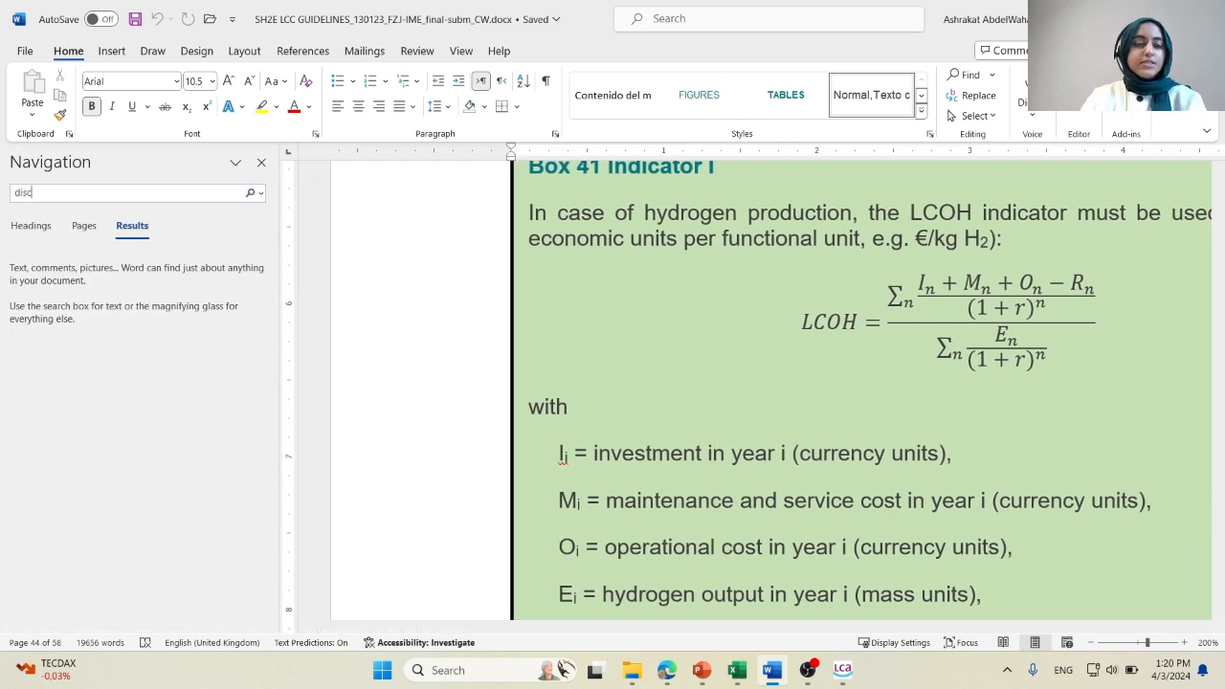
text(discounting)
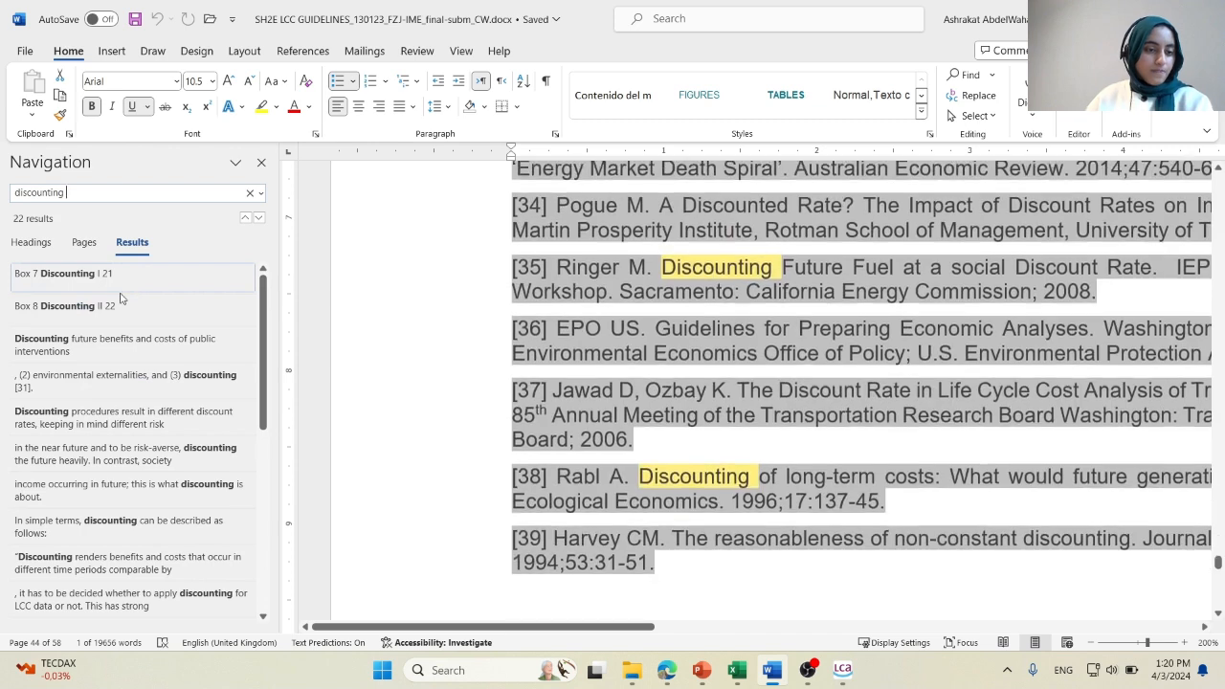
click(98, 275)
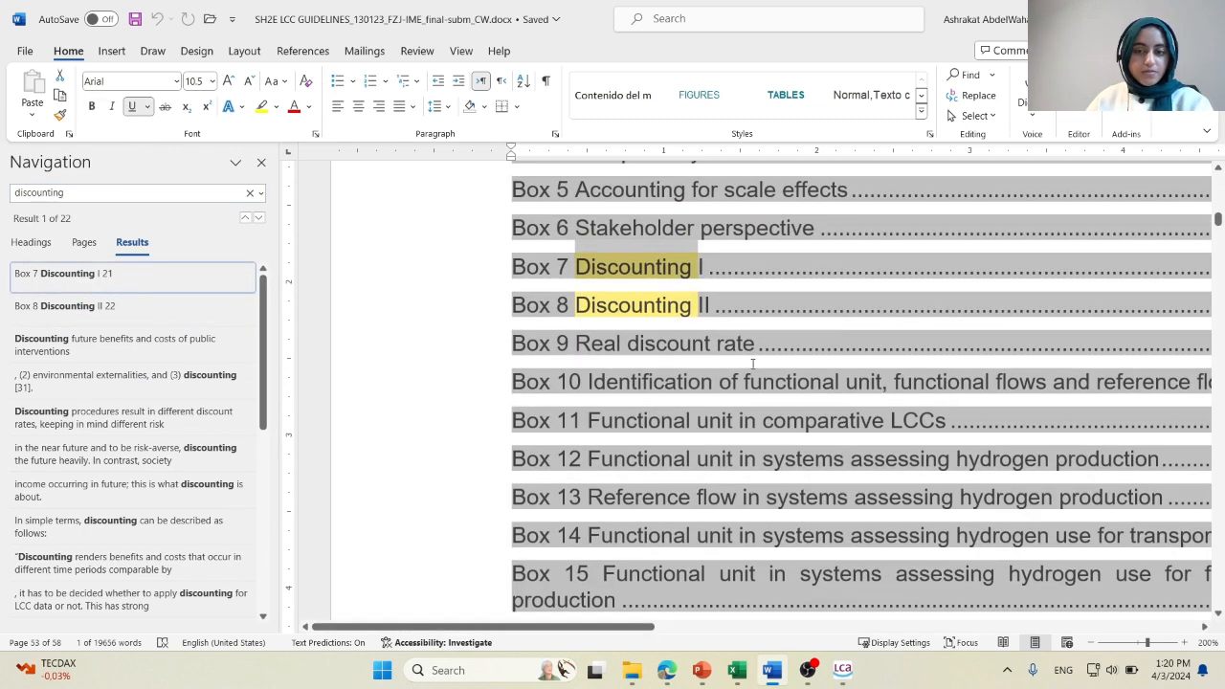
ctrl+click(616, 265)
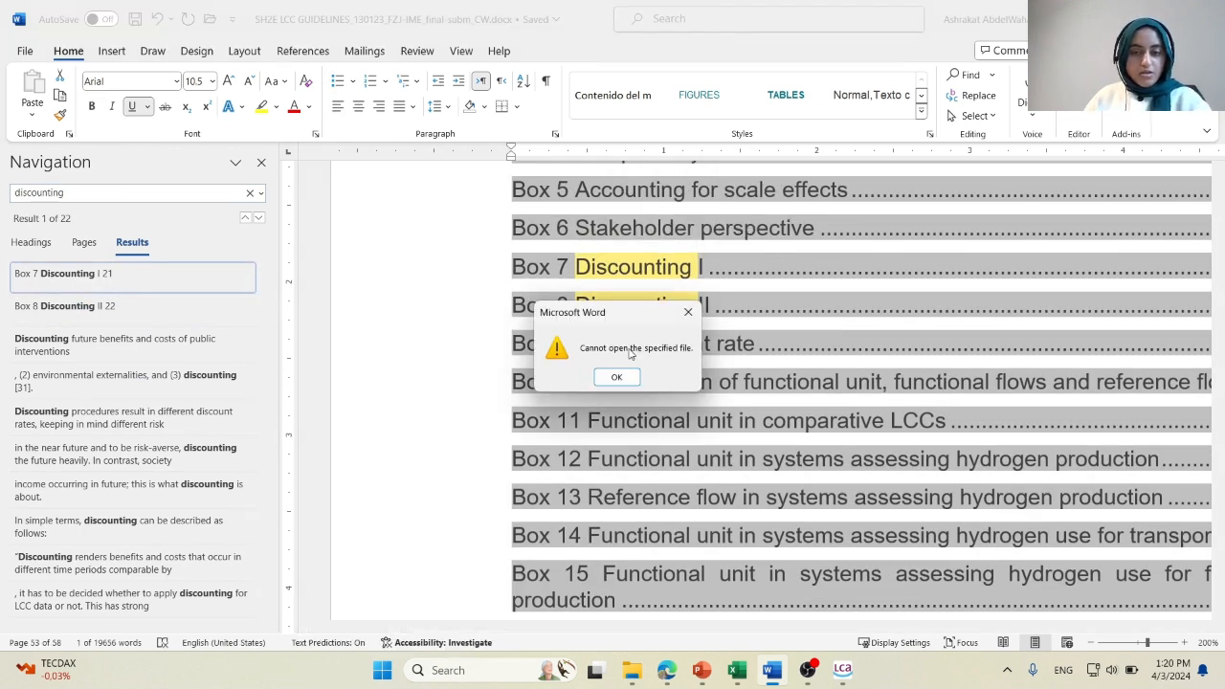
click(619, 377)
click(67, 306)
click(143, 346)
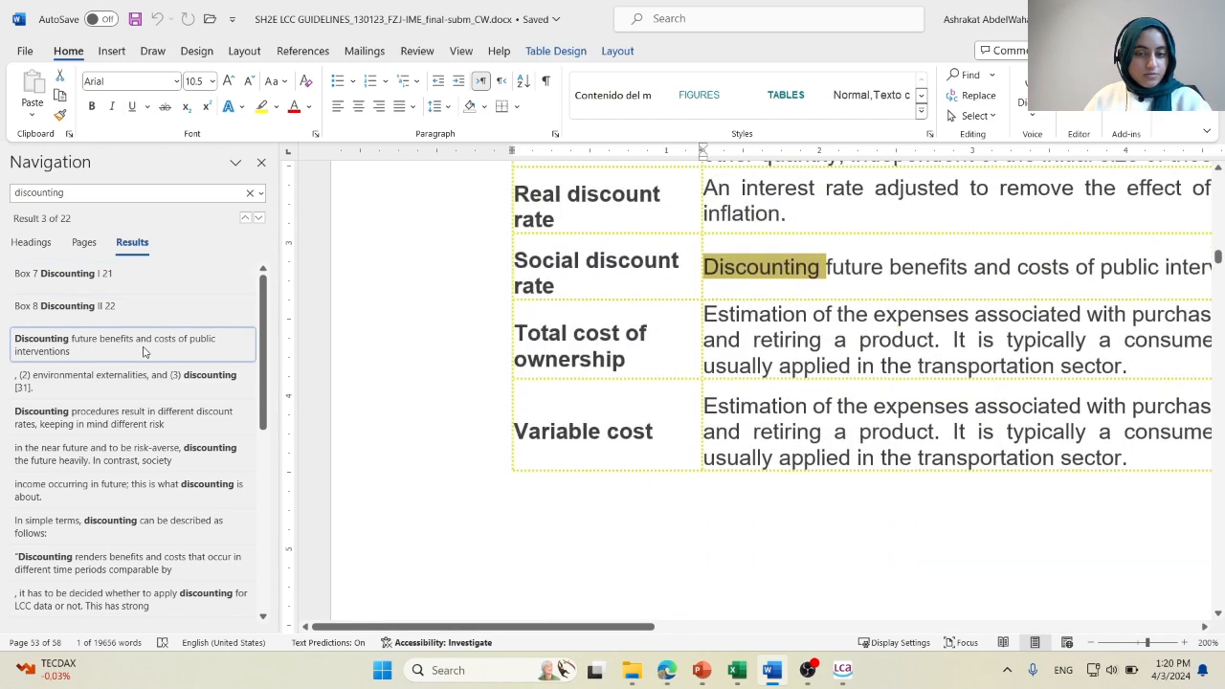
Go to the match "Whether to apply a discounting for LCC or not" and examine the nearby discounting equations at 130% zoom.
scroll(103, 469, down, 3)
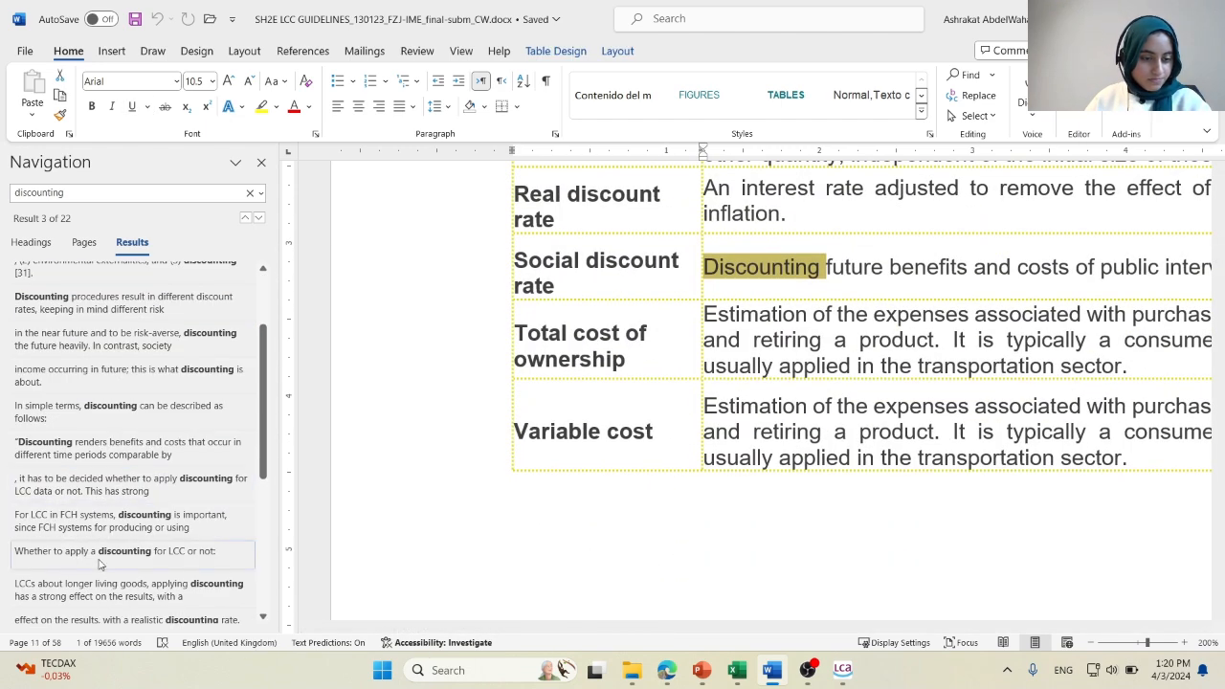
click(102, 564)
scroll(1012, 460, down, 3)
ctrl+scroll(1012, 460, down, 7)
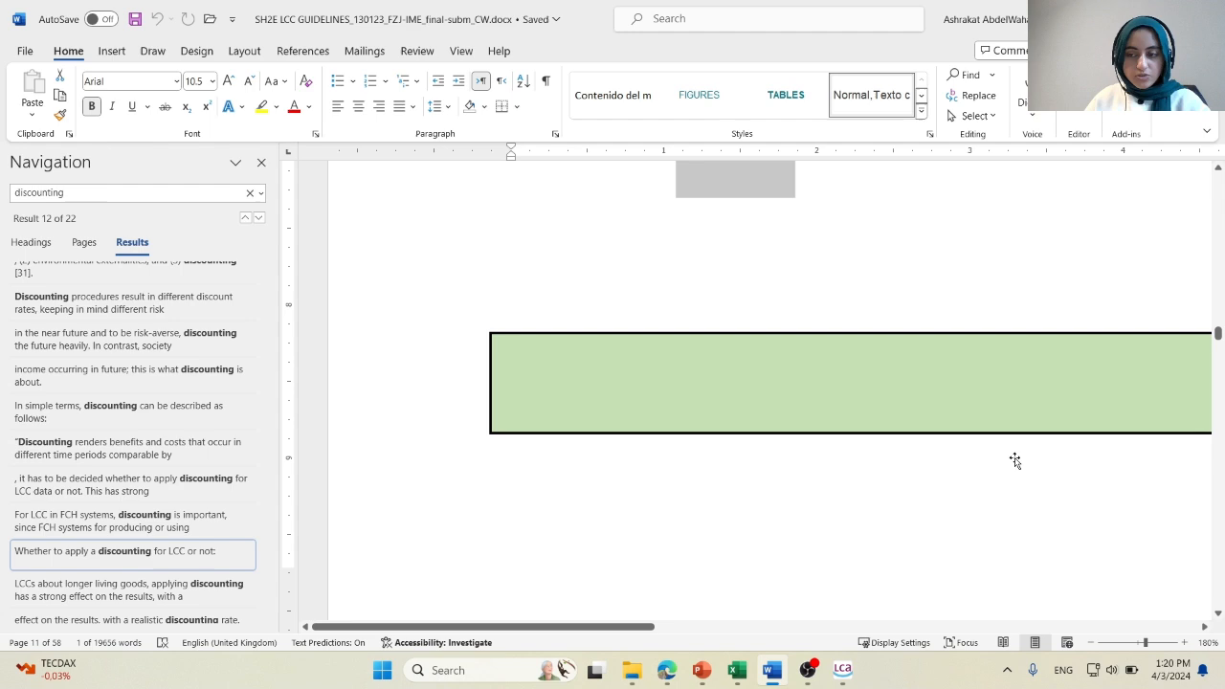
scroll(1053, 461, up, 15)
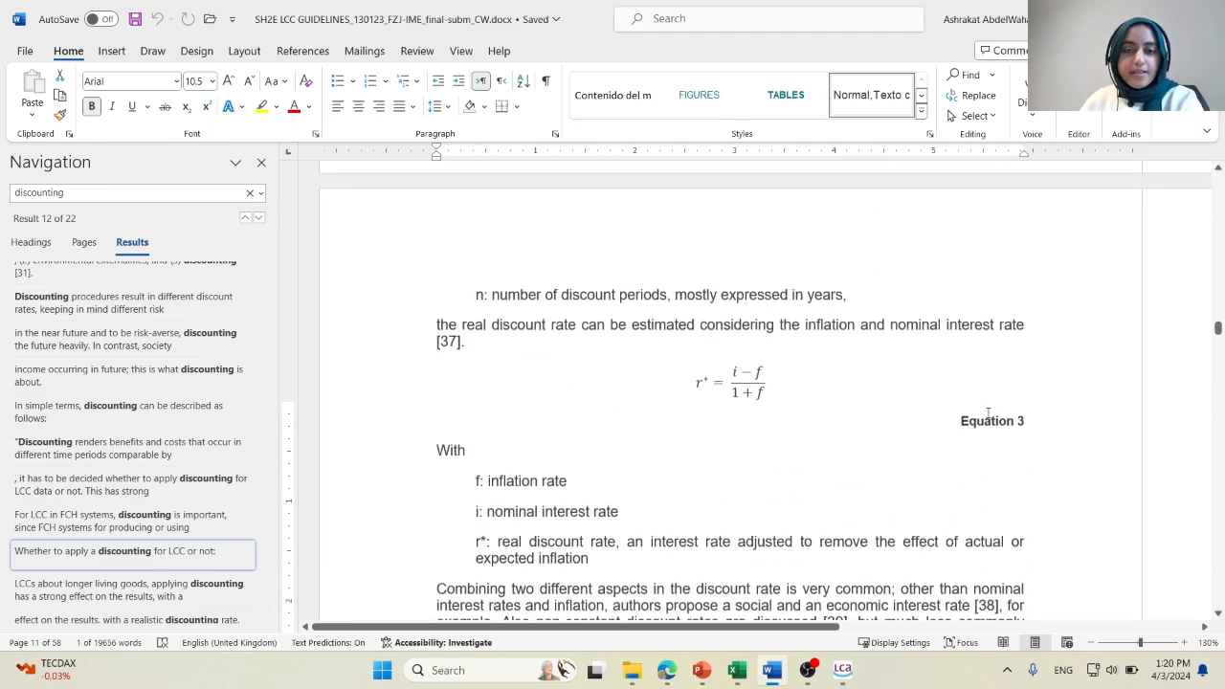
scroll(981, 415, up, 5)
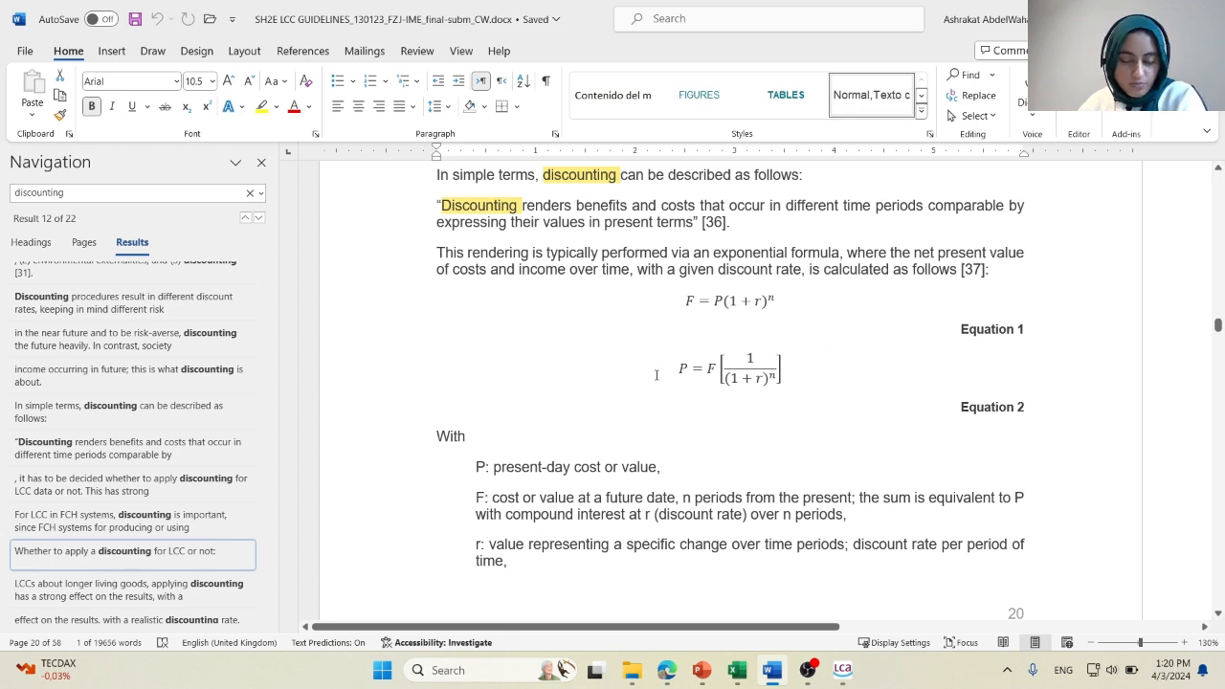
Close the search results pane and examine discounting Equations 1 and 2 and their variable definitions at 210% zoom.
scroll(768, 402, down, 1)
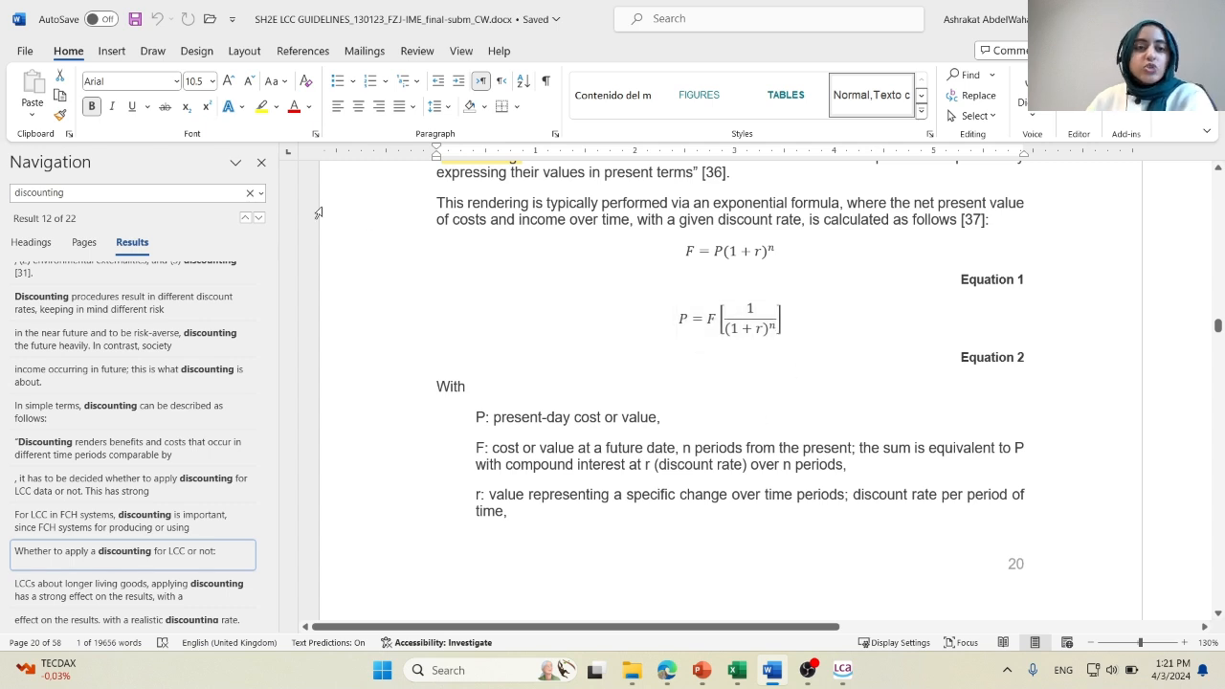
click(261, 163)
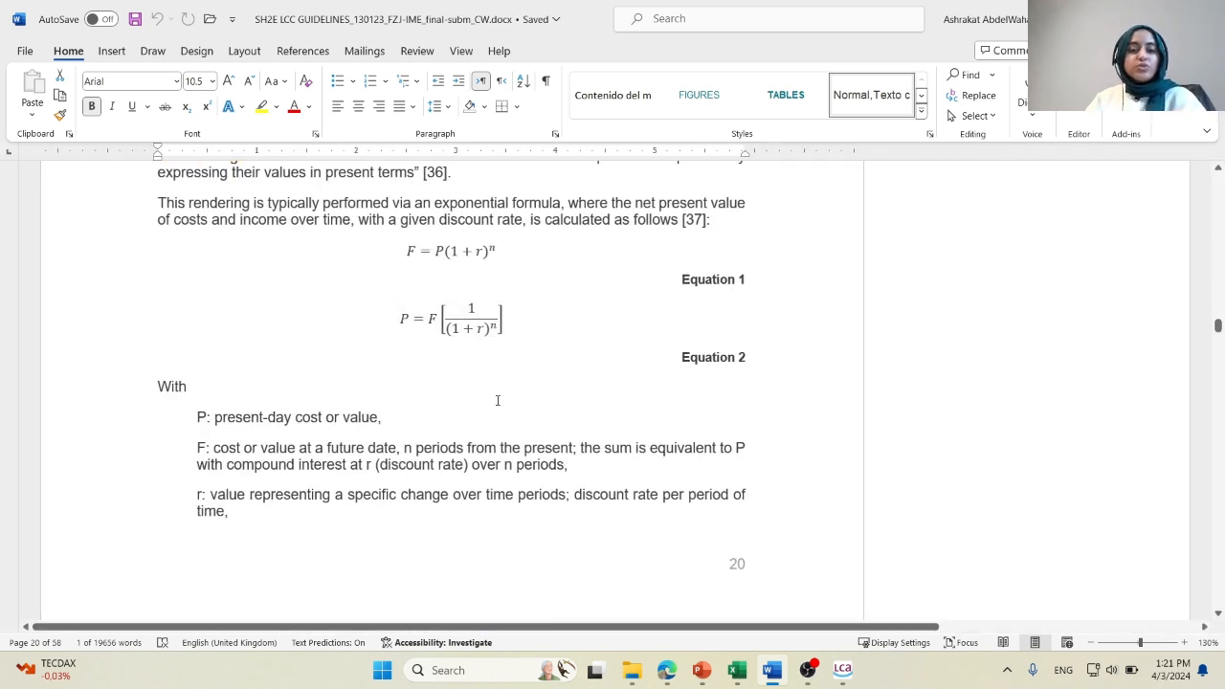
scroll(498, 400, up, 6)
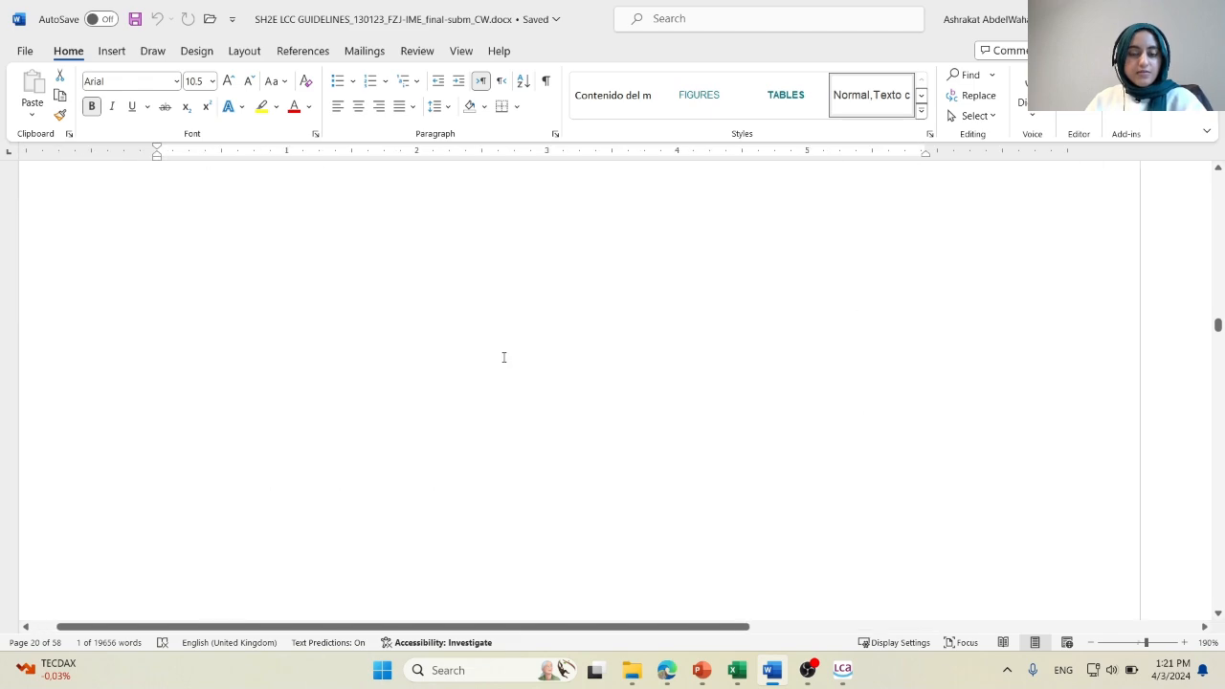
scroll(680, 405, up, 2)
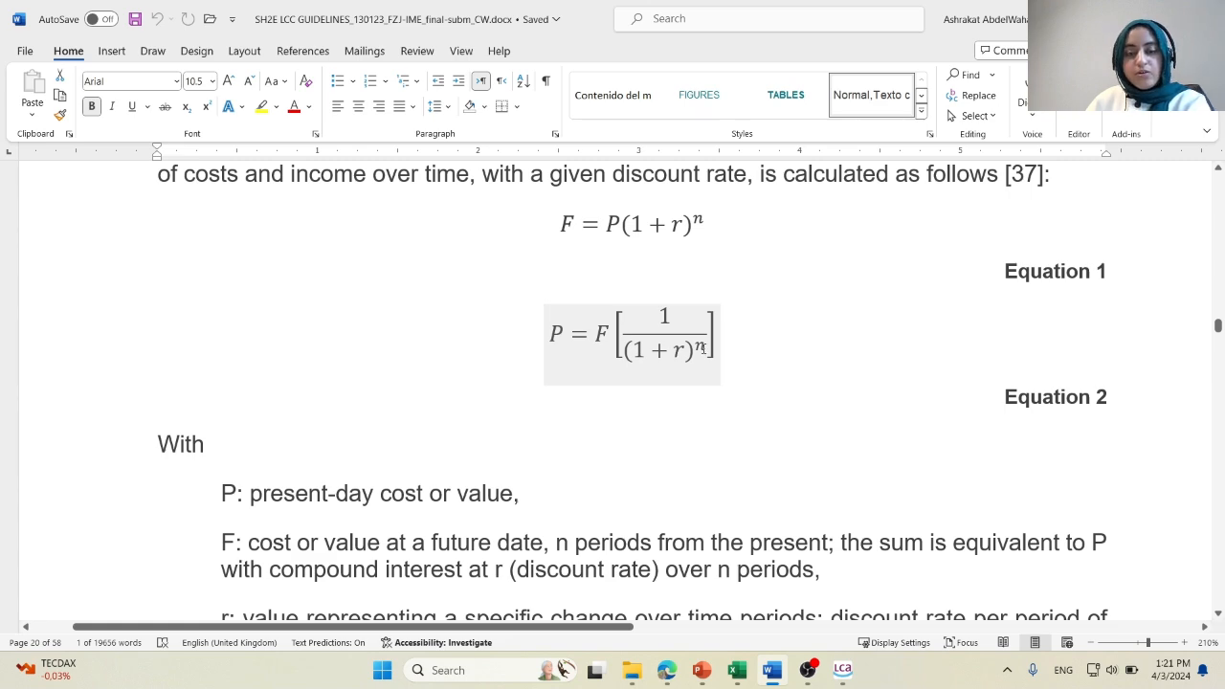
scroll(716, 383, down, 2)
scroll(727, 450, up, 3)
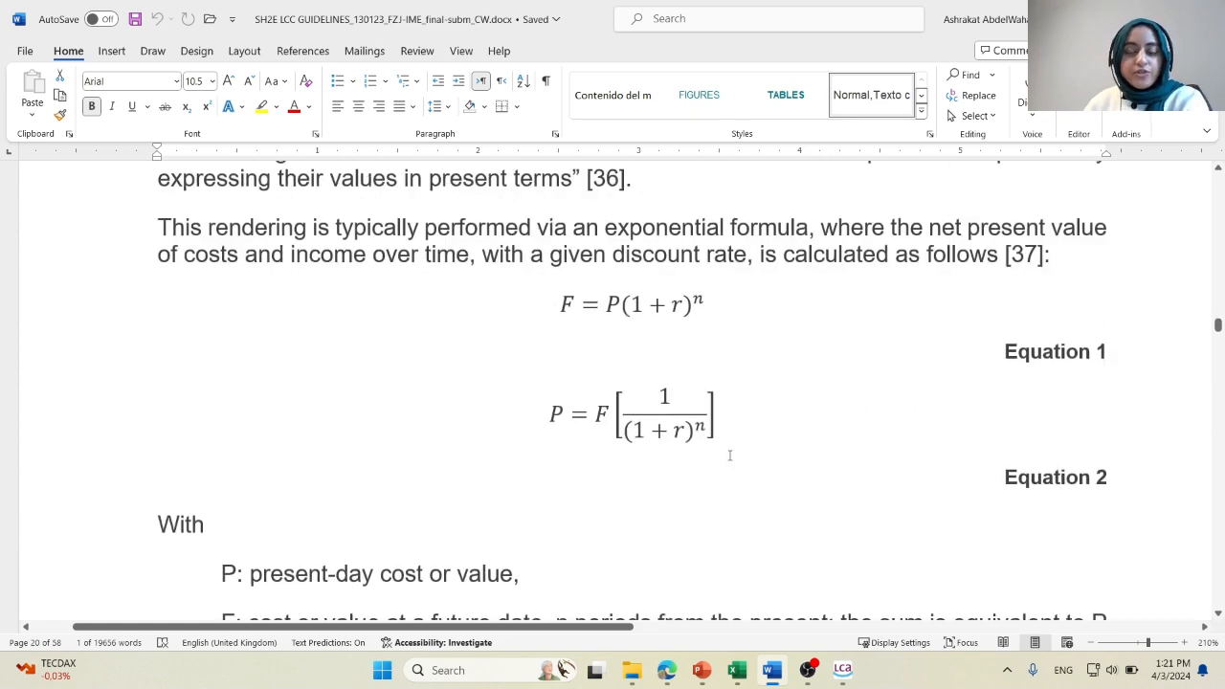
Switch to FCH-LCA, open the discounting rate product system's reference process and widen its inputs' Amount column to read the price formula.
mouse_move(662, 680)
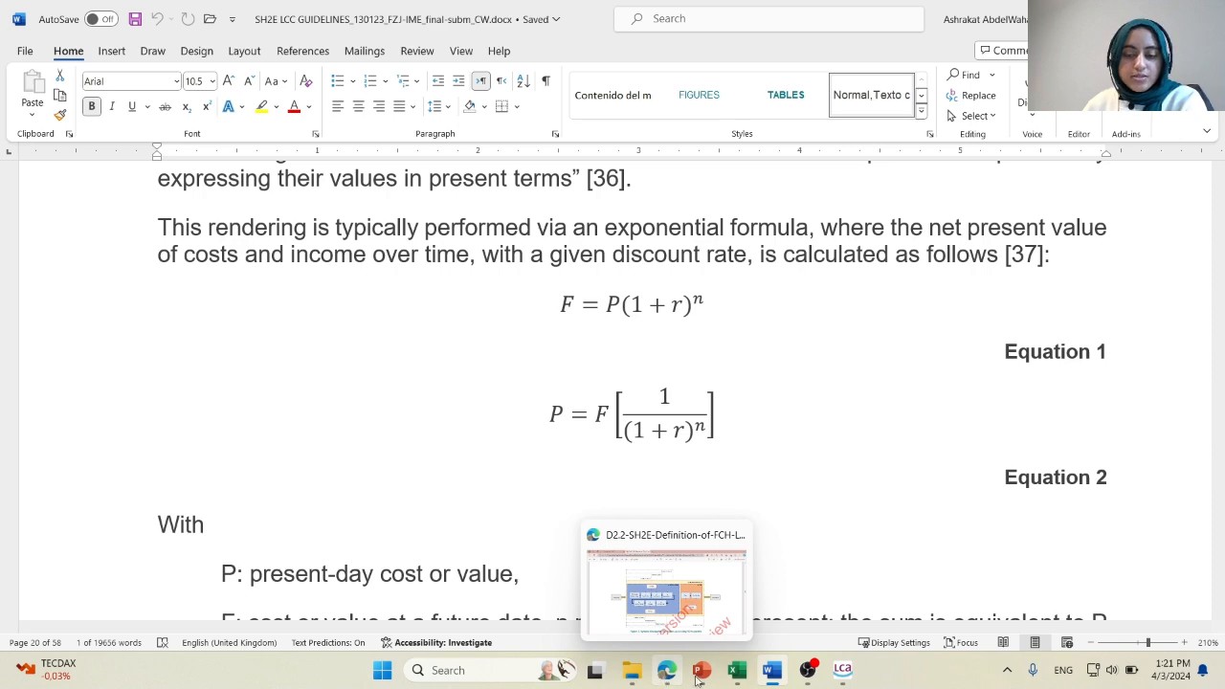
click(856, 683)
scroll(123, 472, up, 2)
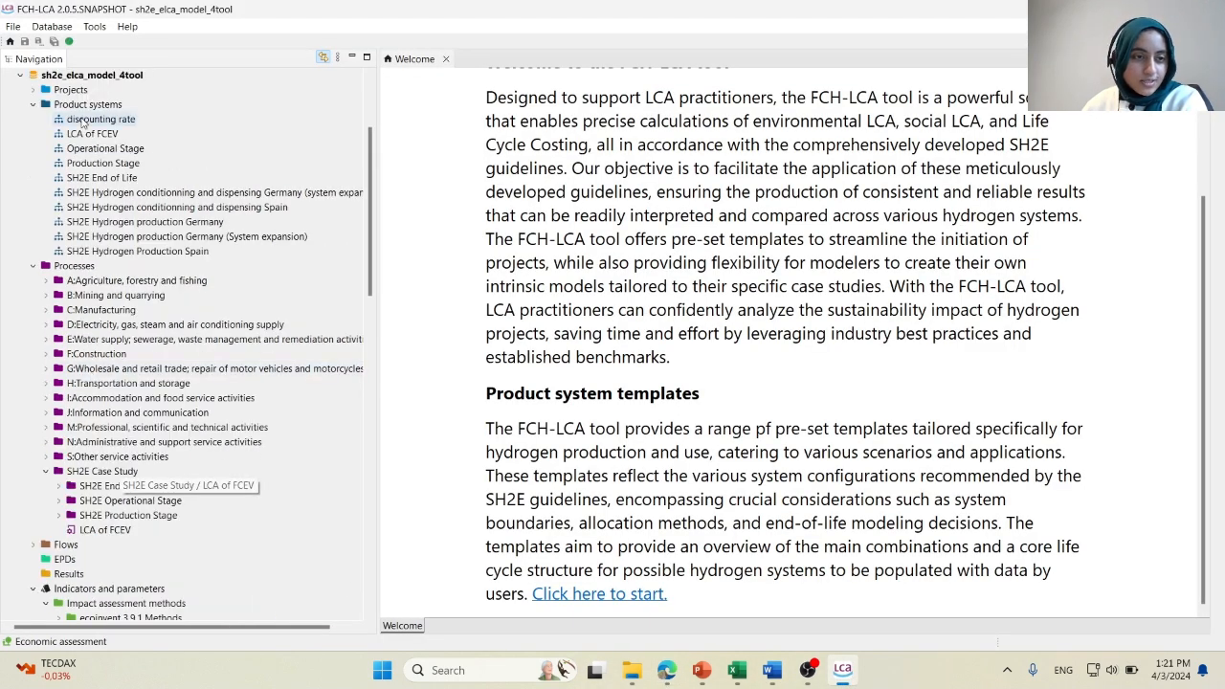
double_click(100, 119)
click(512, 354)
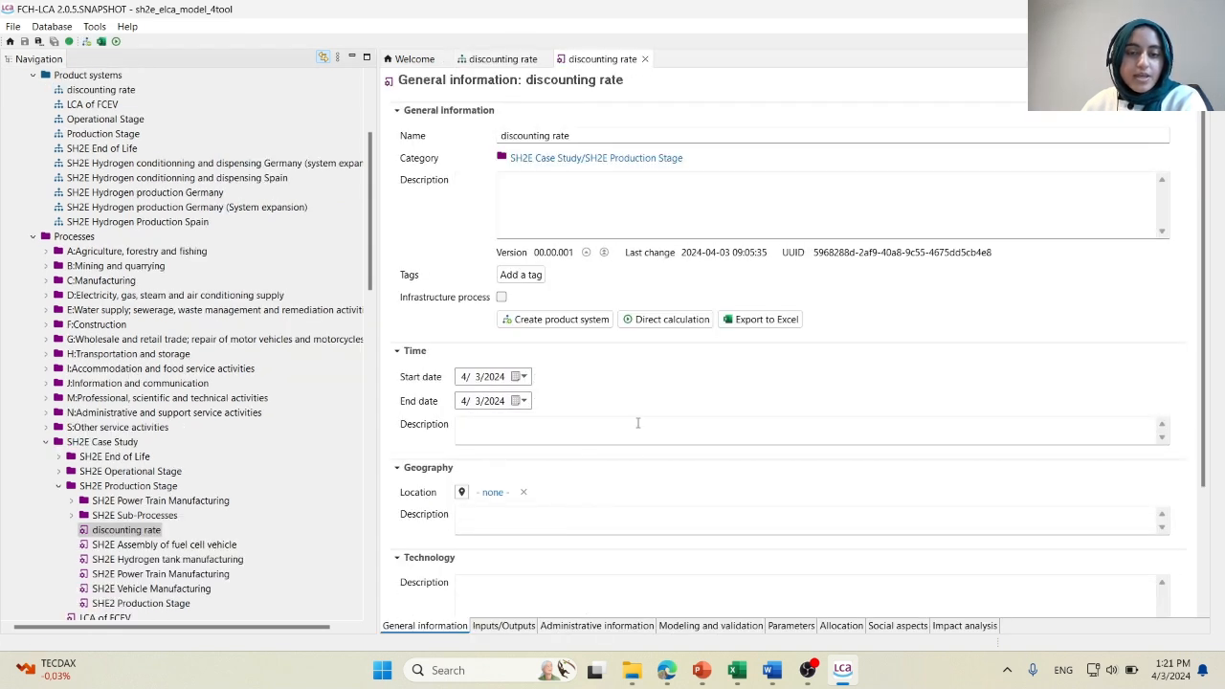
click(498, 625)
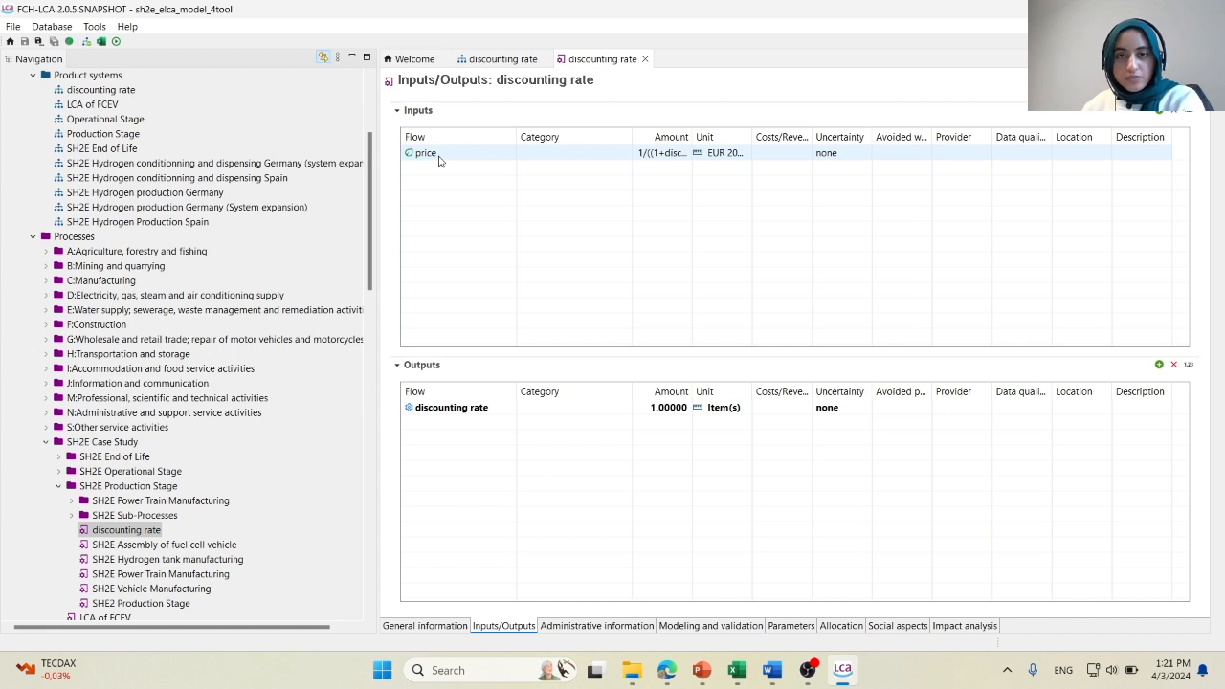
drag(692, 137, 888, 142)
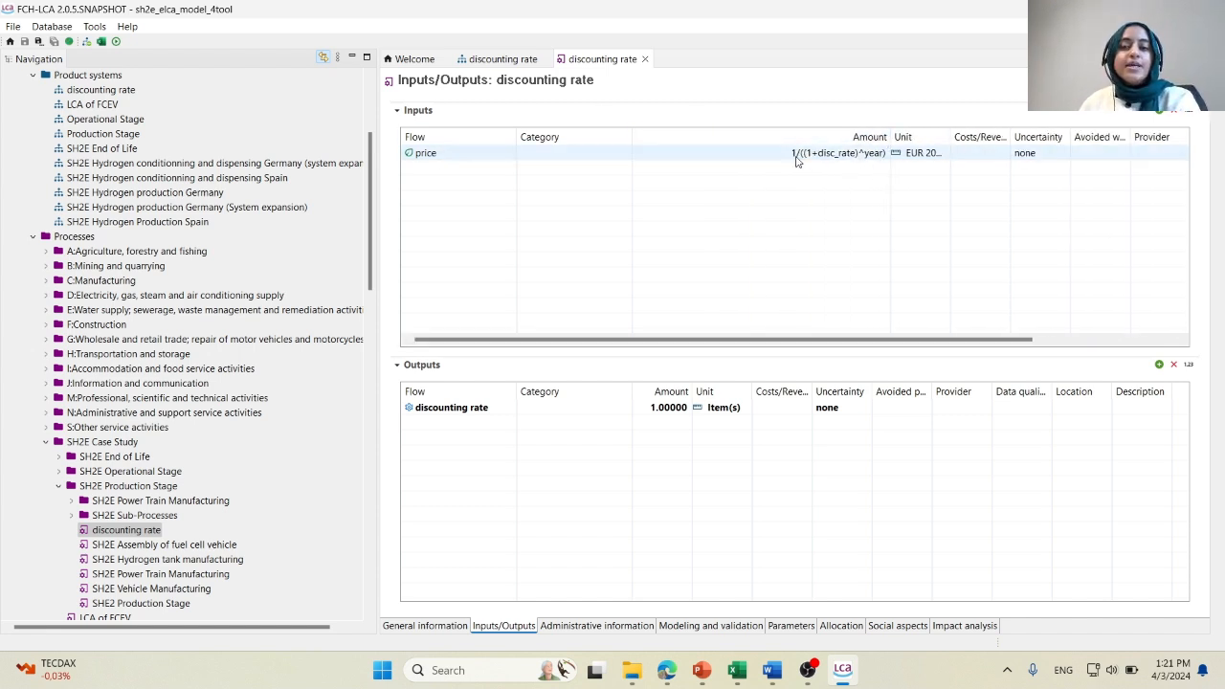
Collapse the SH2E Case Study, Impact assessment methods and Impact categories folders and view the options for creating a global parameter.
click(45, 443)
scroll(45, 450, down, 2)
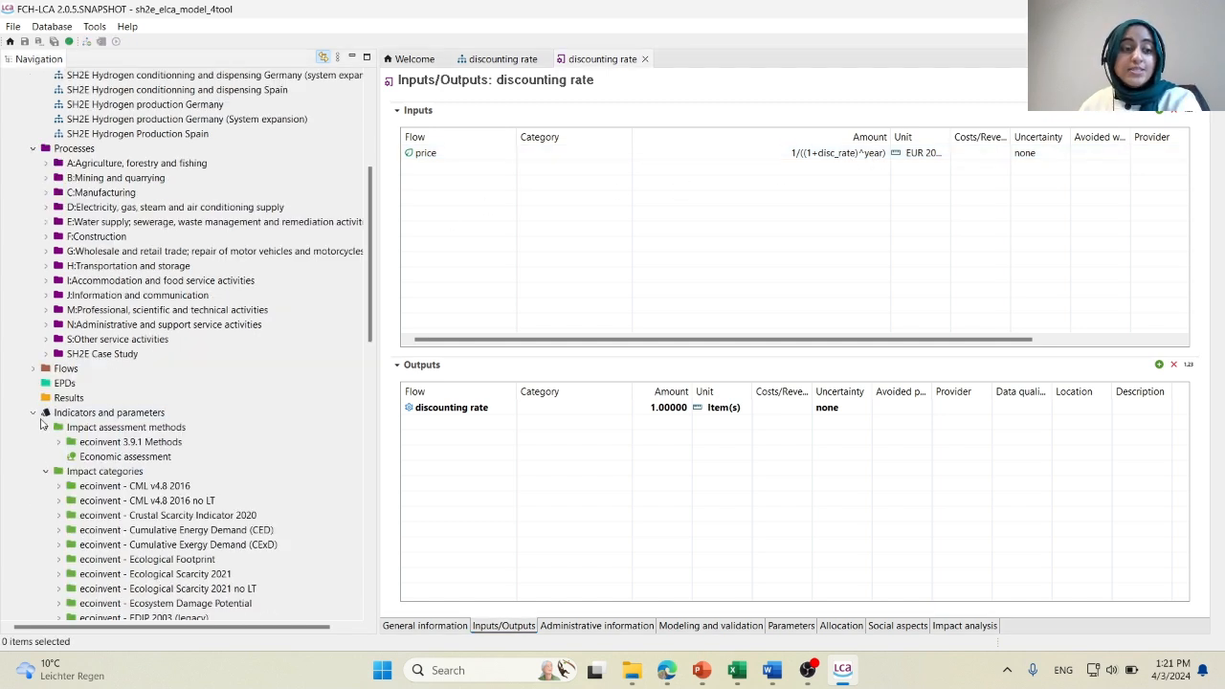
click(45, 426)
click(46, 442)
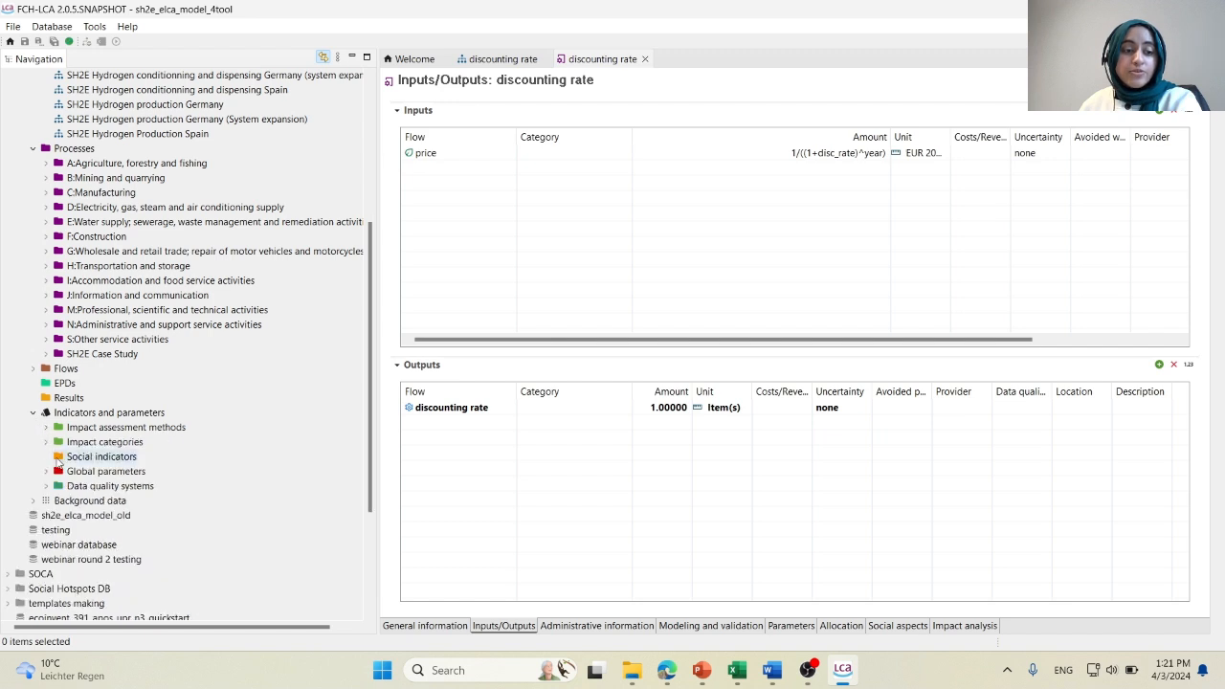
right_click(71, 474)
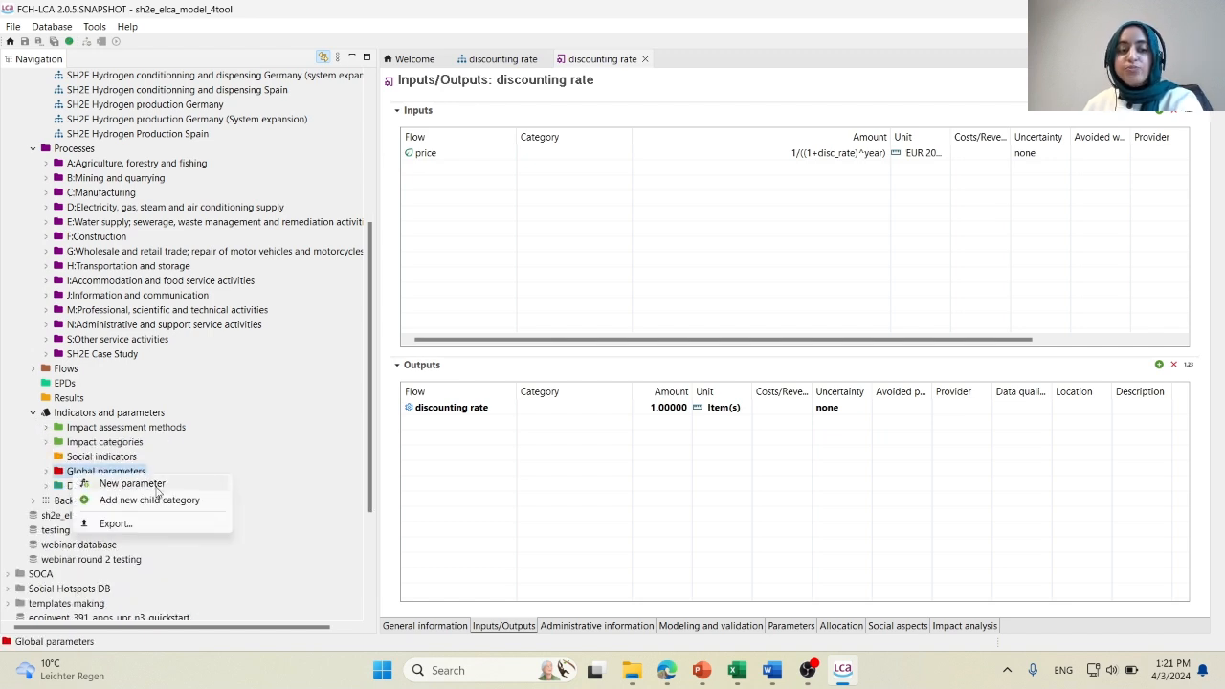
click(895, 163)
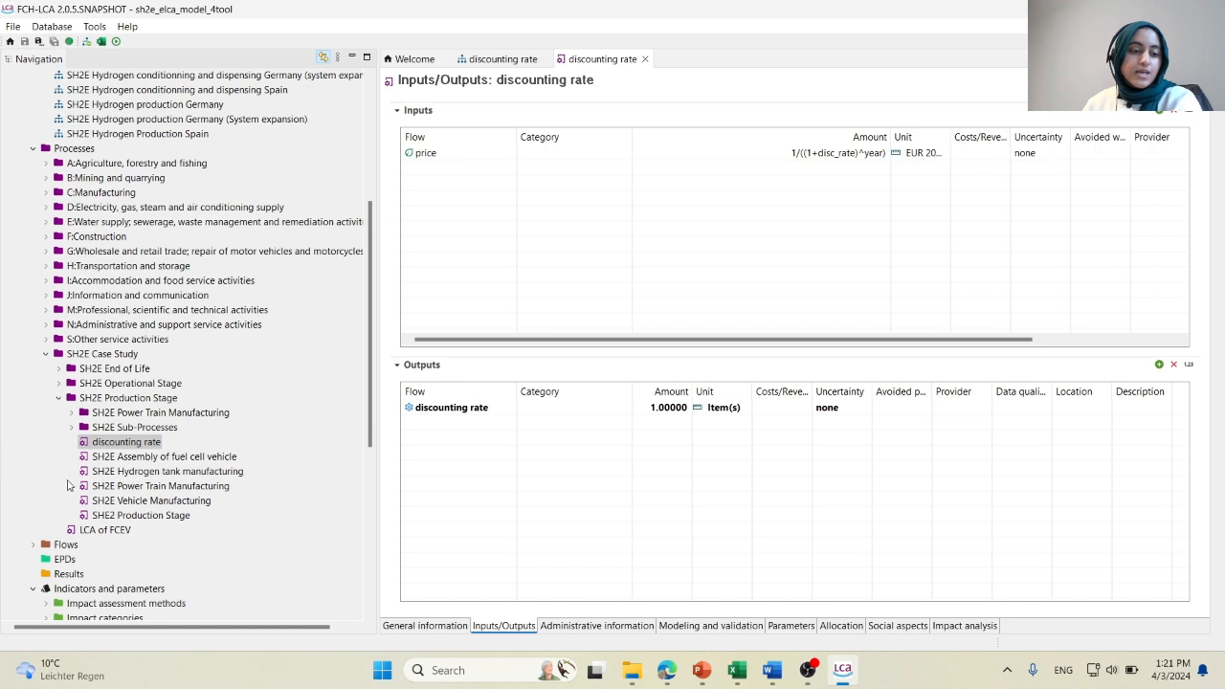
Collapse the SH2E Production Stage folder and expand Global parameters and LCOH to view the defined parameters.
click(72, 427)
click(72, 427)
click(58, 397)
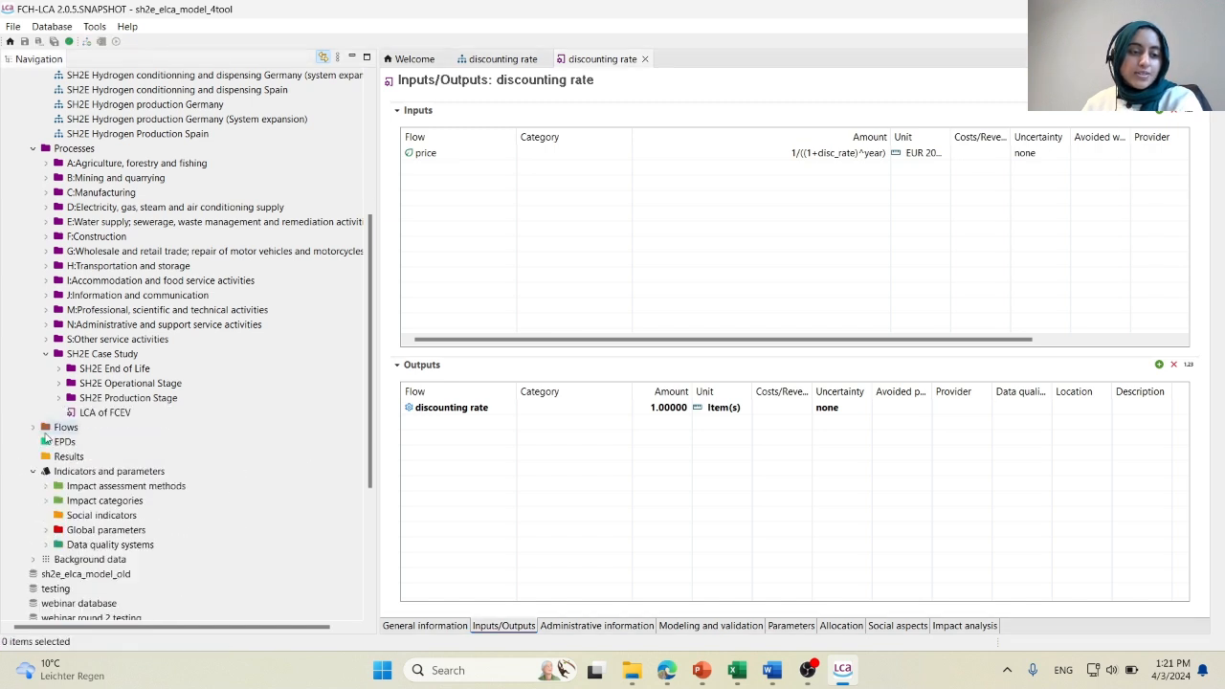
click(46, 530)
click(59, 545)
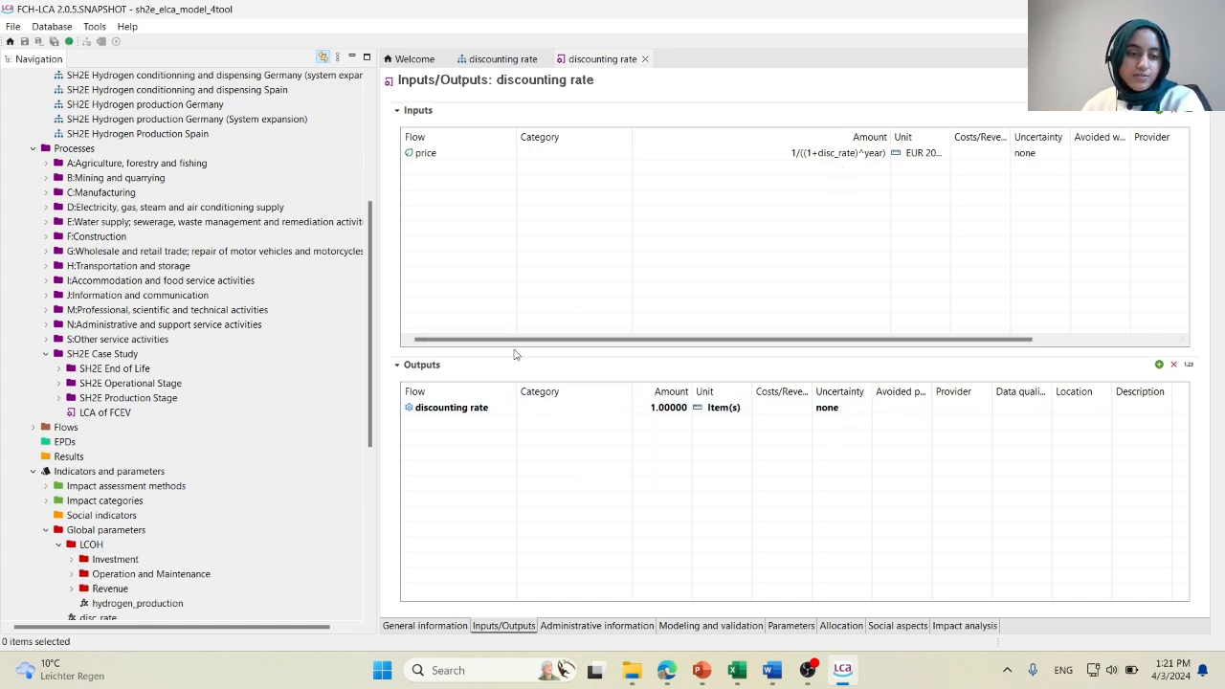
scroll(239, 542, down, 1)
scroll(239, 542, down, 2)
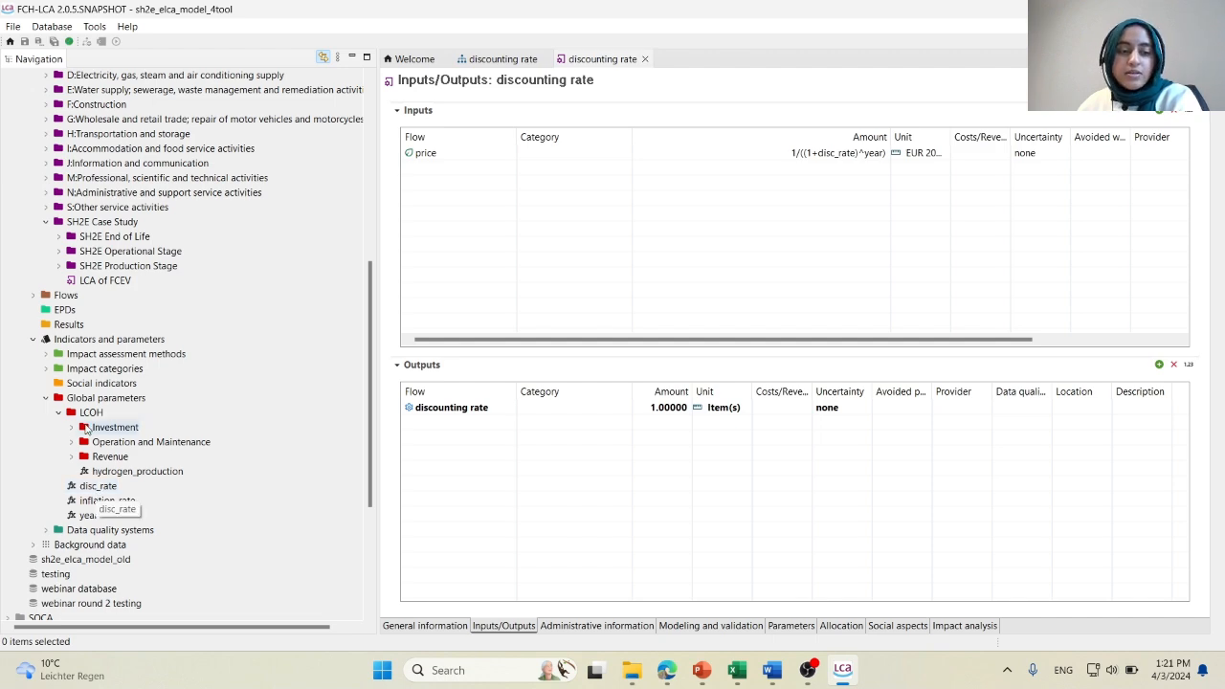
Open a Parameter analysis with the Economic assessment impact method and the discounting rate product system.
click(499, 59)
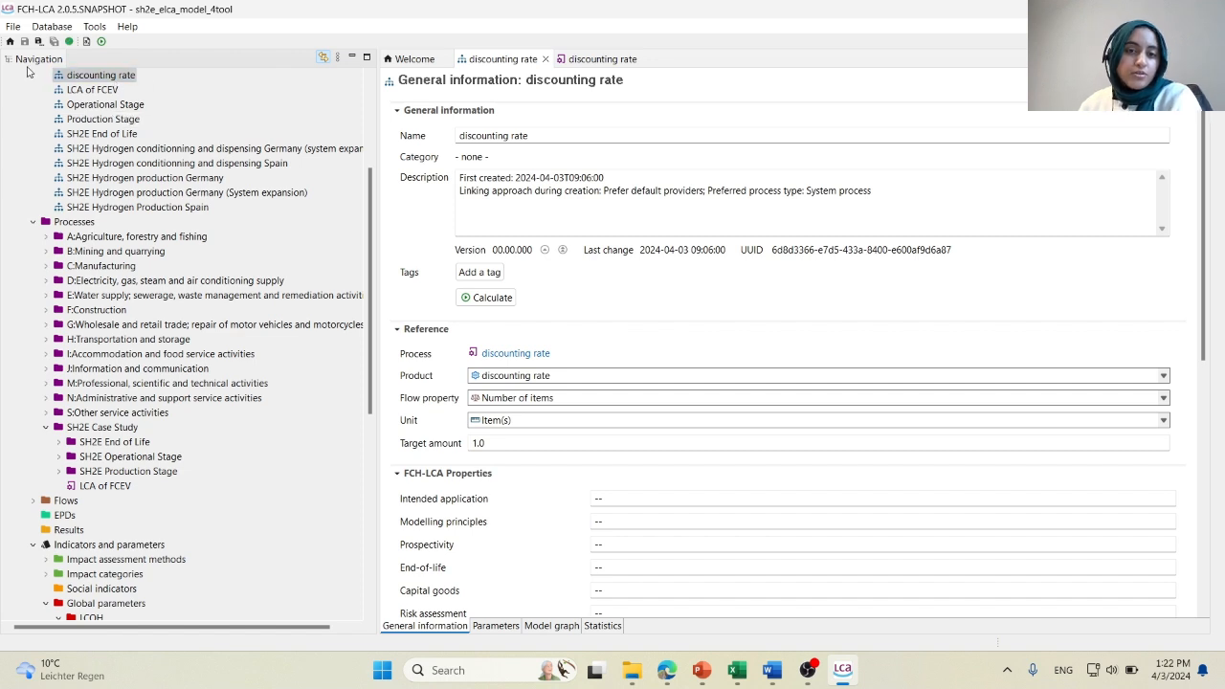
click(91, 28)
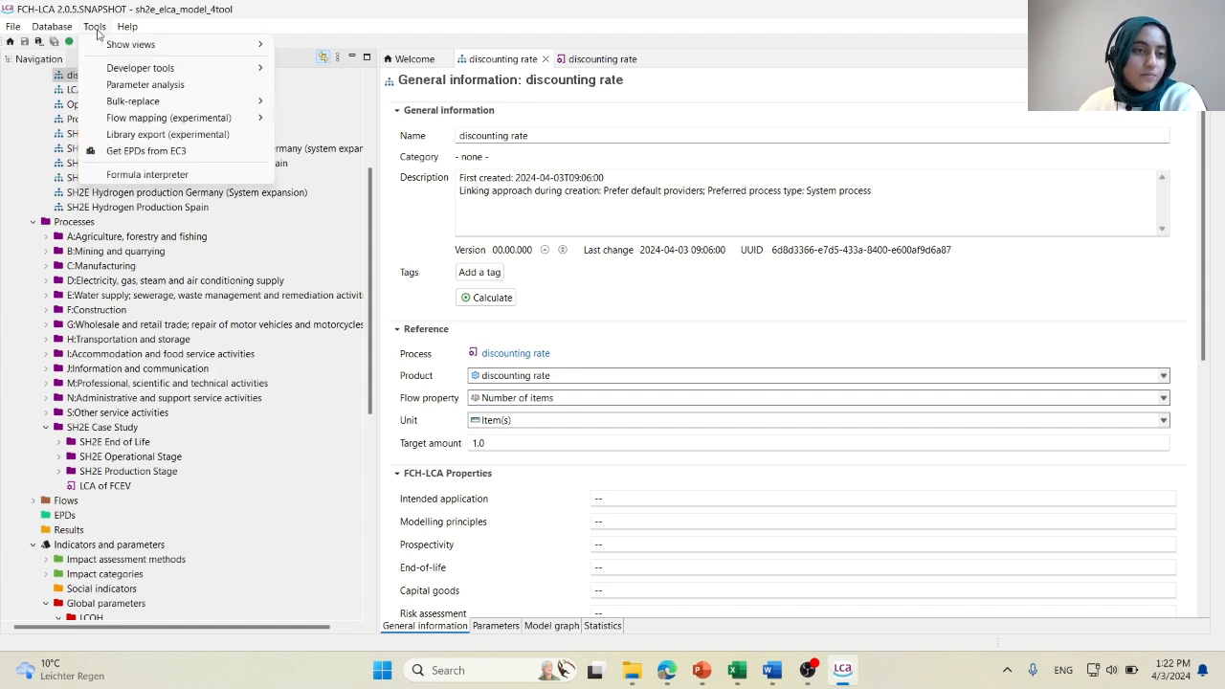
click(134, 89)
click(670, 141)
scroll(671, 220, down, 2)
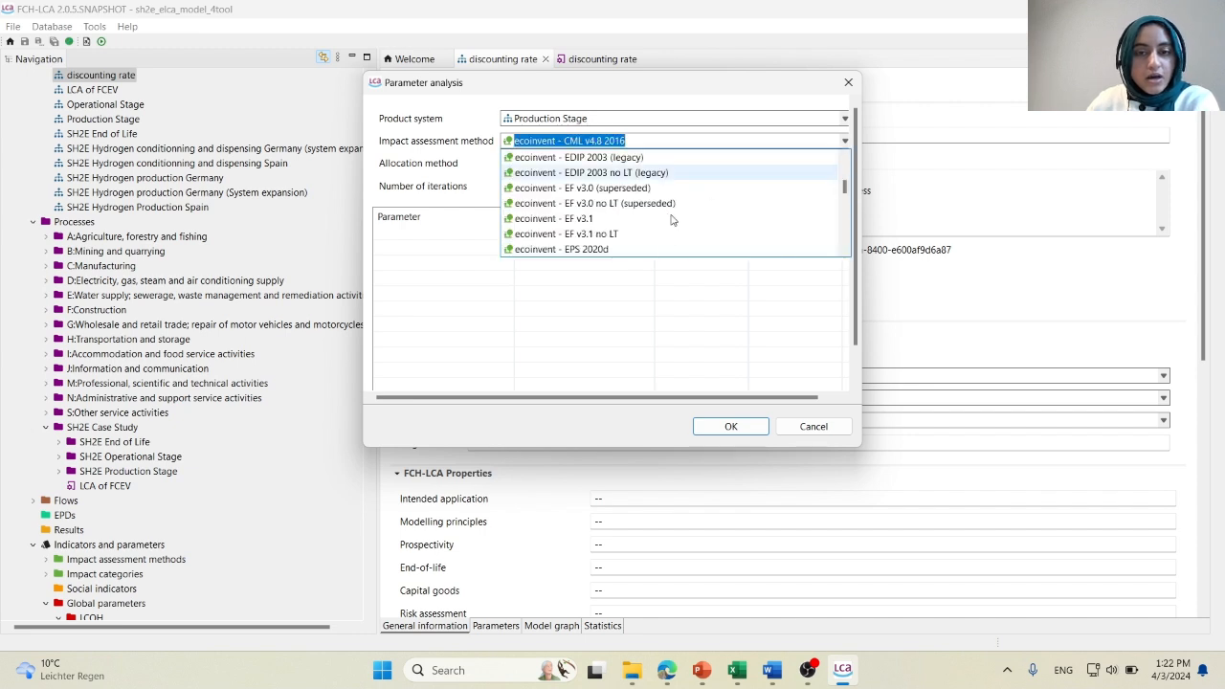
scroll(671, 225, down, 5)
click(664, 249)
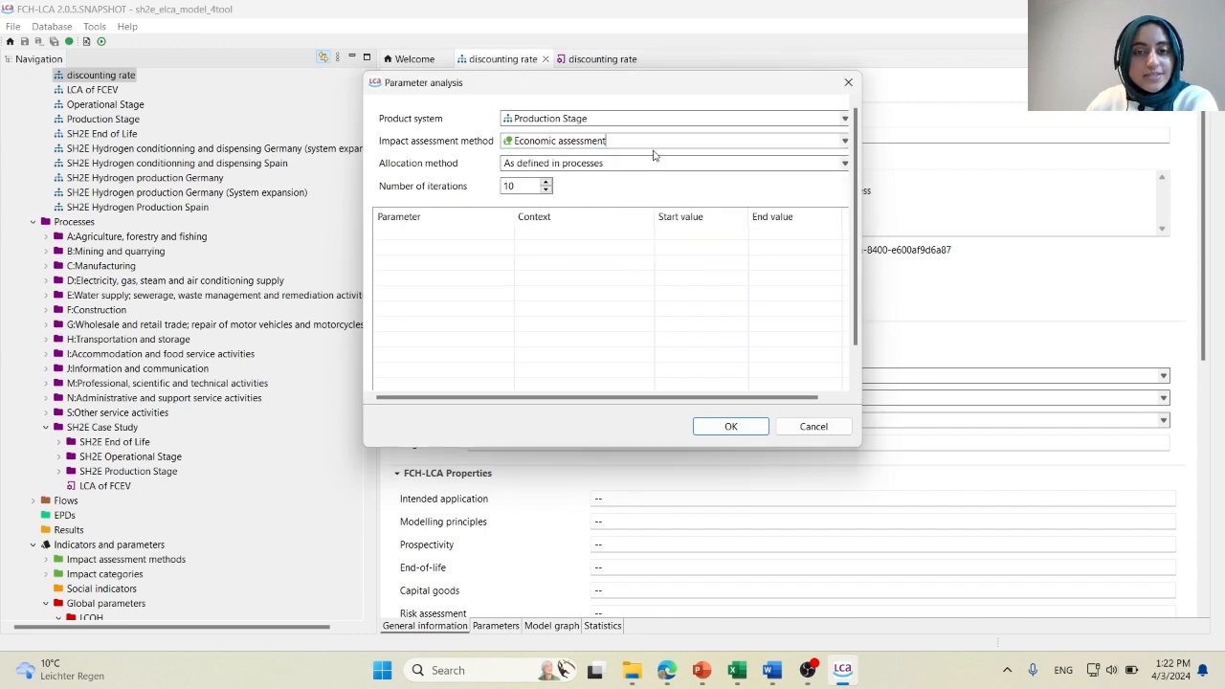
click(657, 119)
scroll(635, 167, up, 2)
click(632, 134)
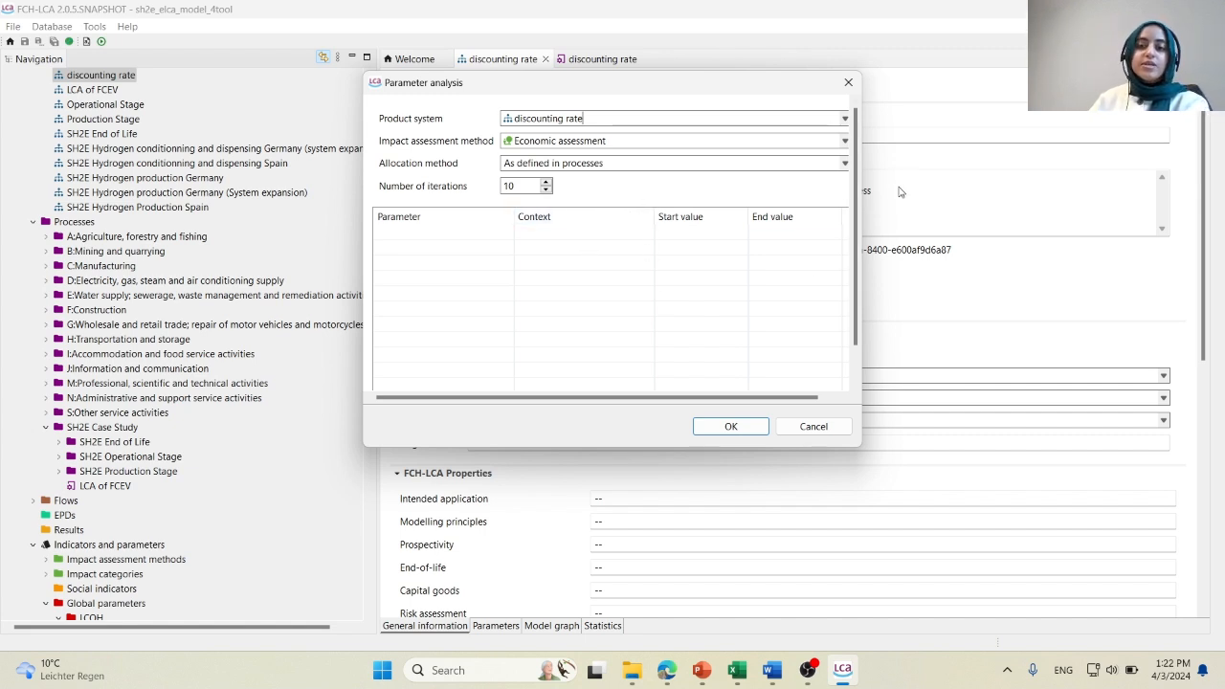
Add the global parameter year to the parameter analysis.
right_click(639, 241)
click(686, 253)
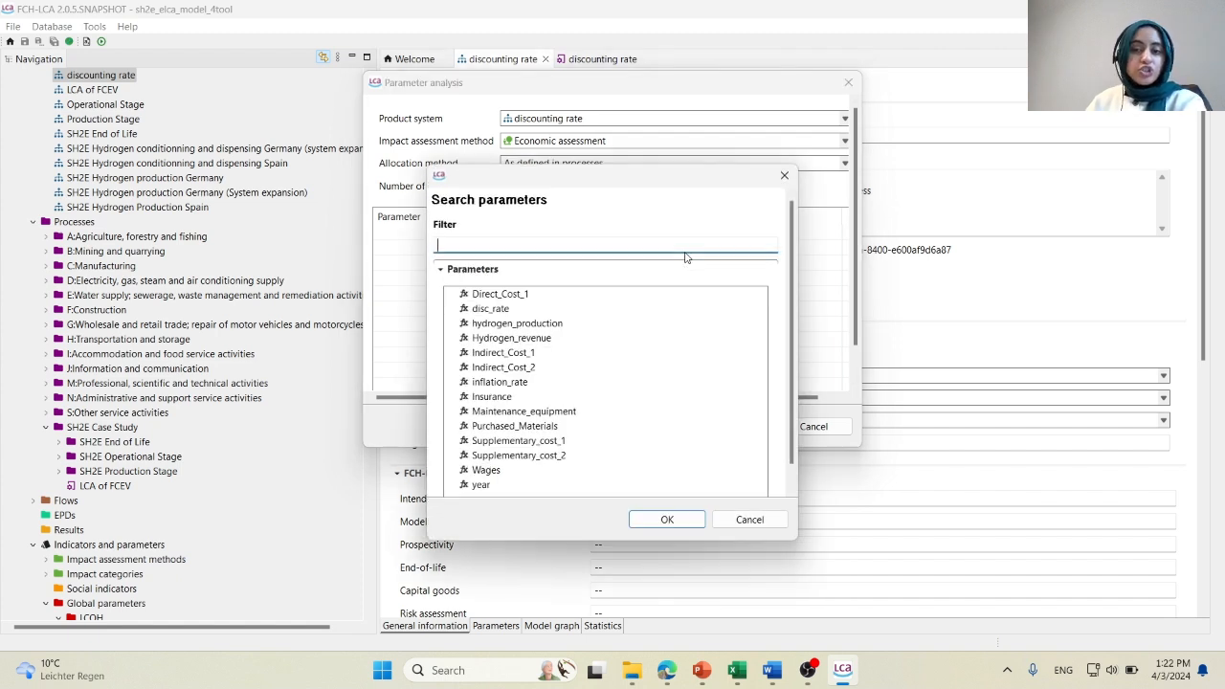
text(year)
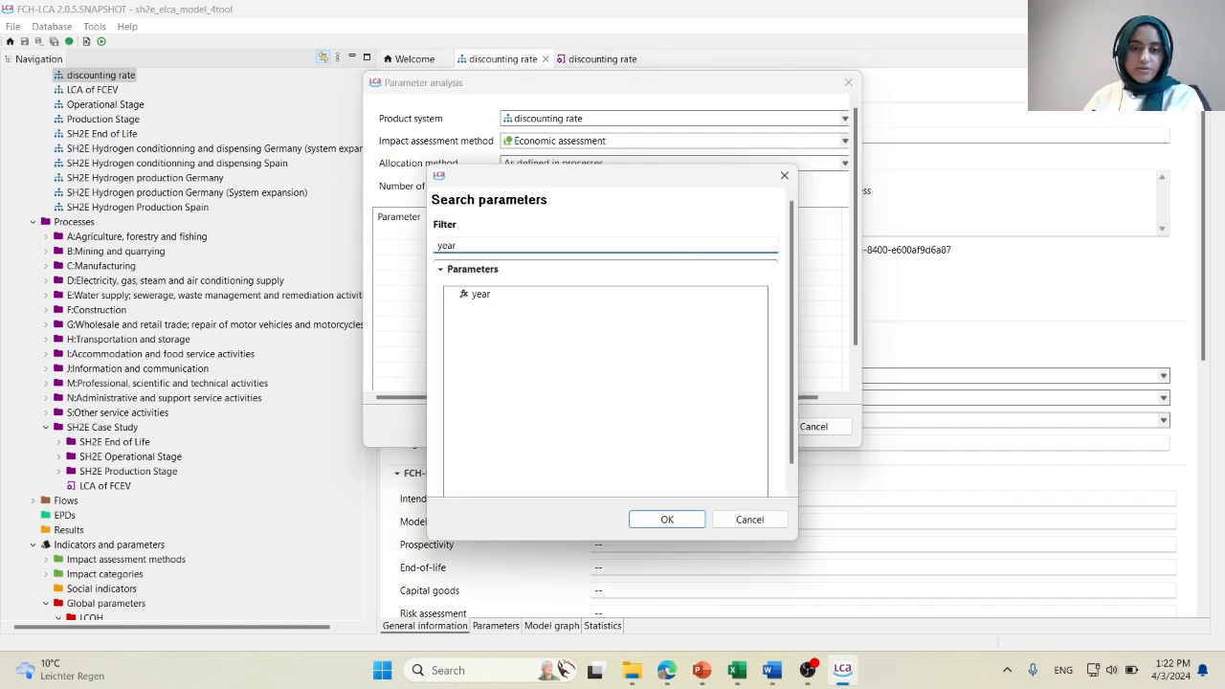
click(478, 294)
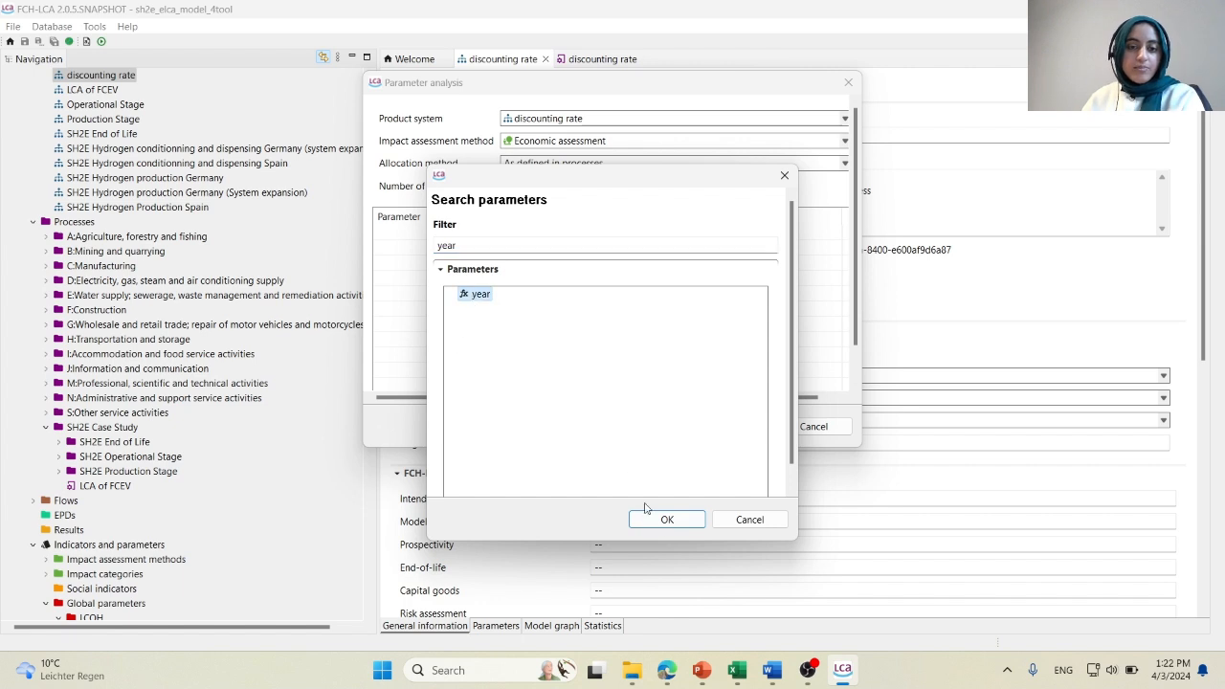
click(667, 519)
Set the year parameter's end value to 10 and run the parameter analysis.
click(793, 238)
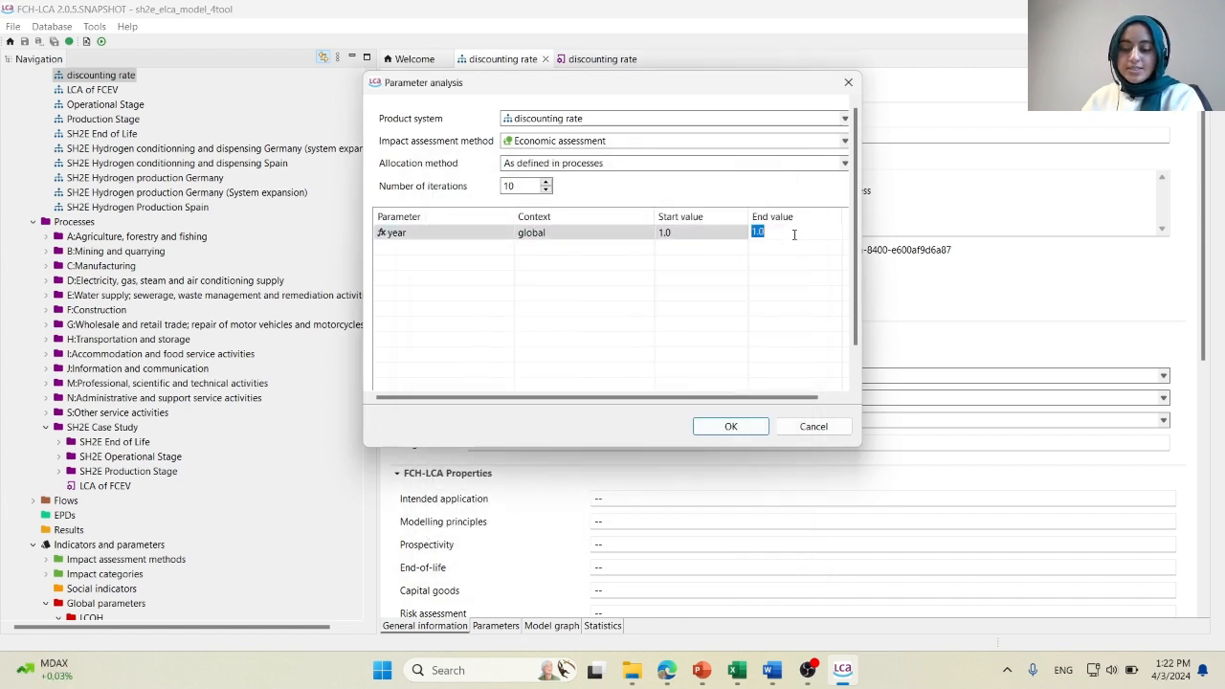
text(10)
key(Return)
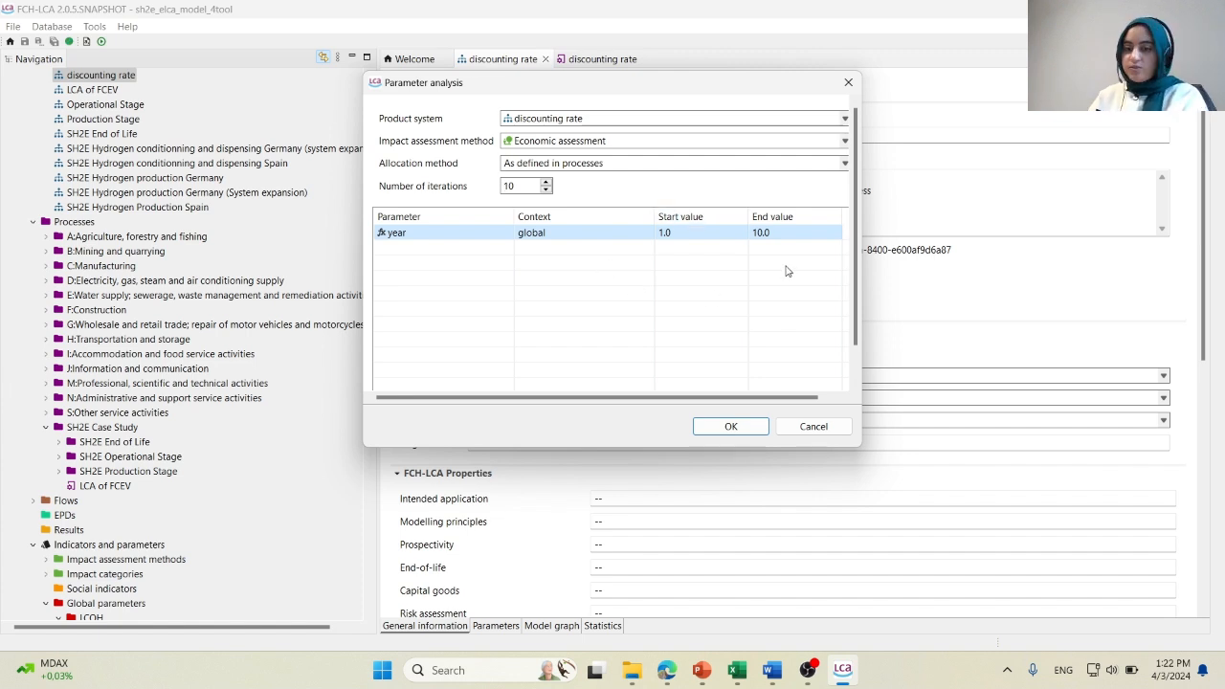
click(743, 428)
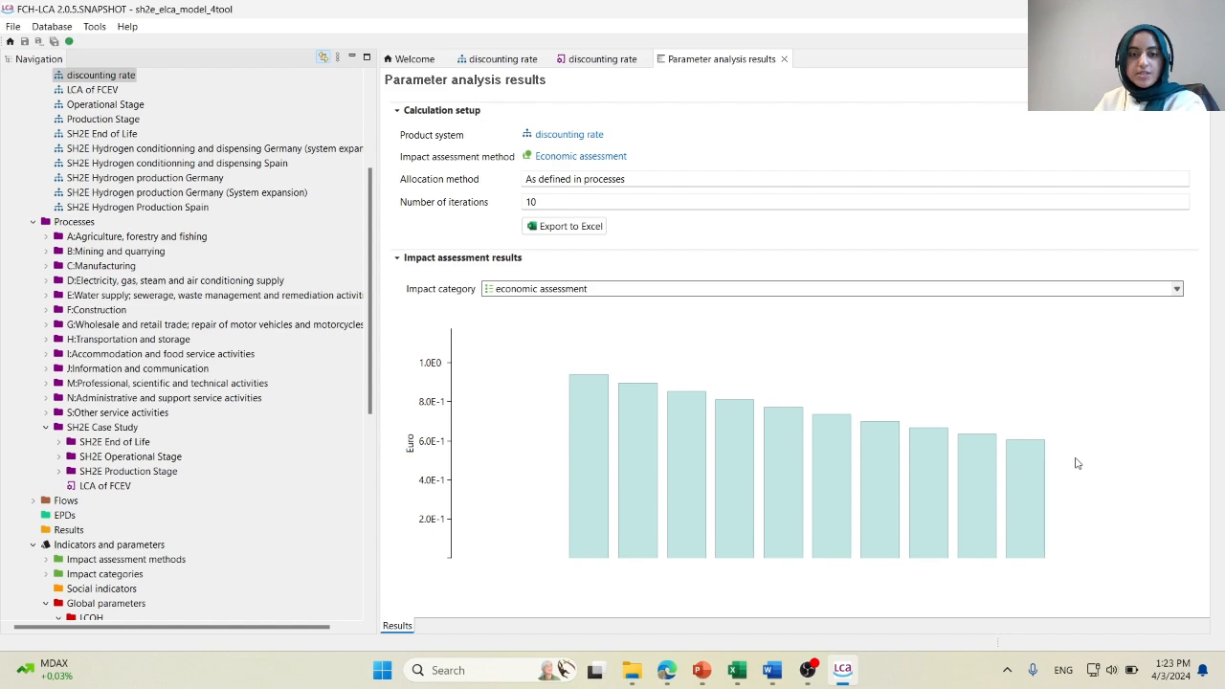
Export the parameter analysis results to Excel in Downloads under the file name discount.
click(580, 230)
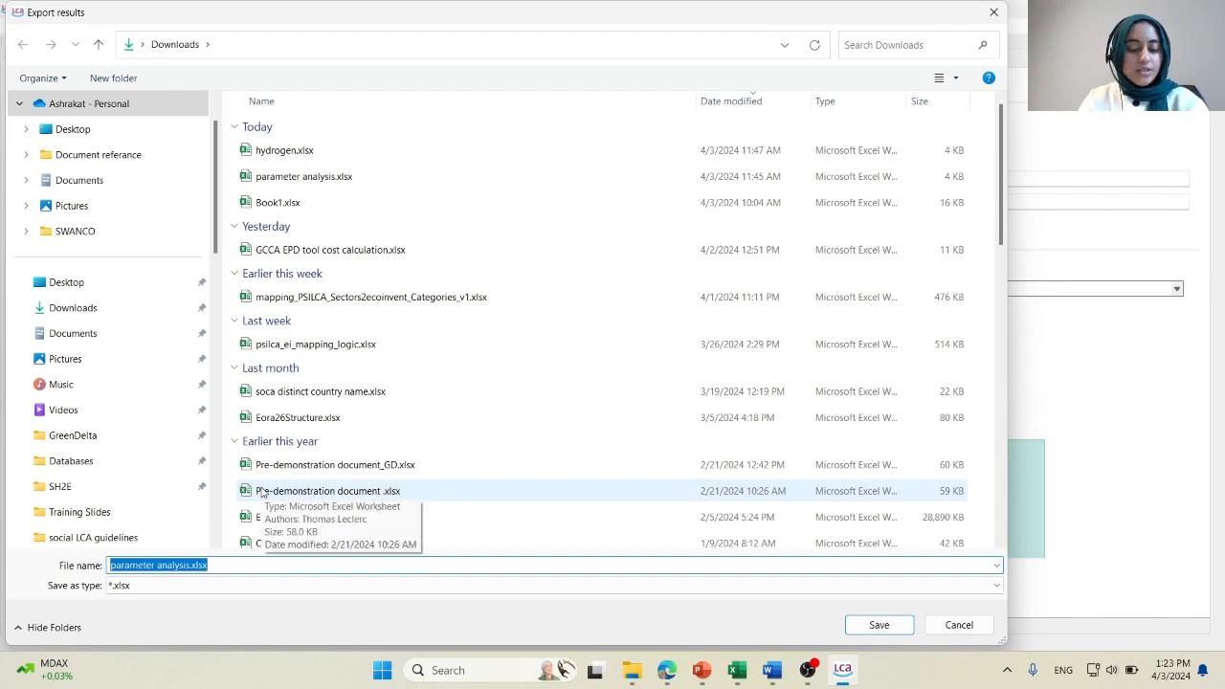
text(disco)
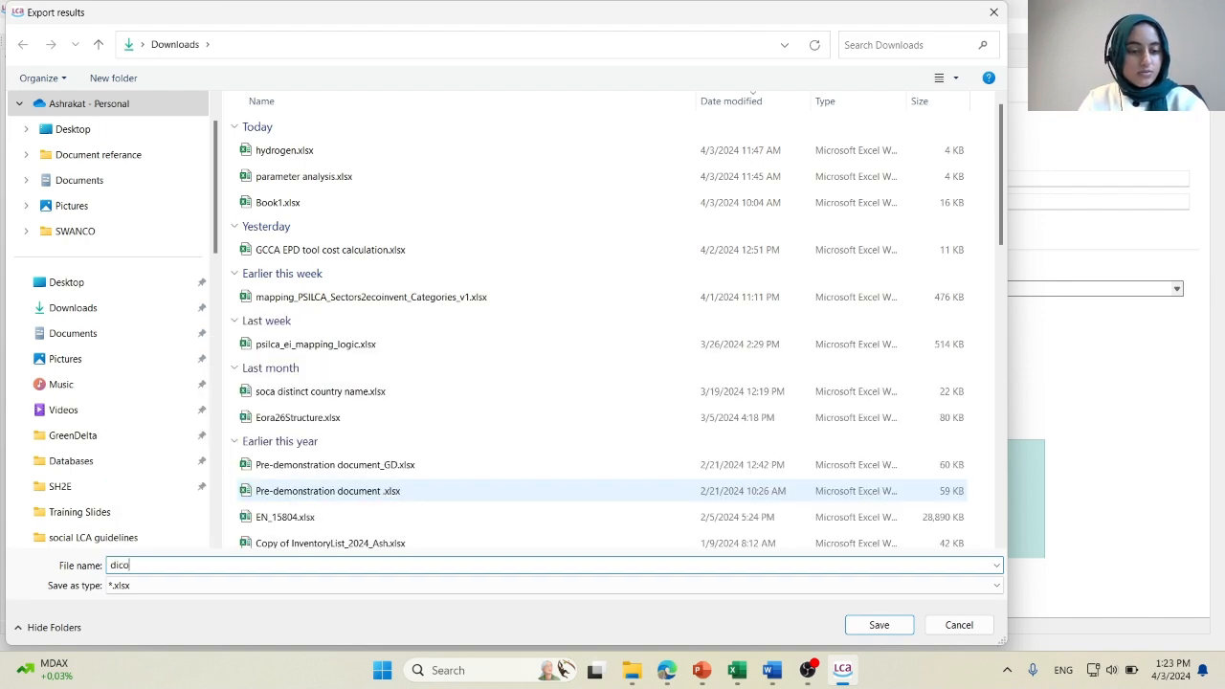
text(unt)
key(Return)
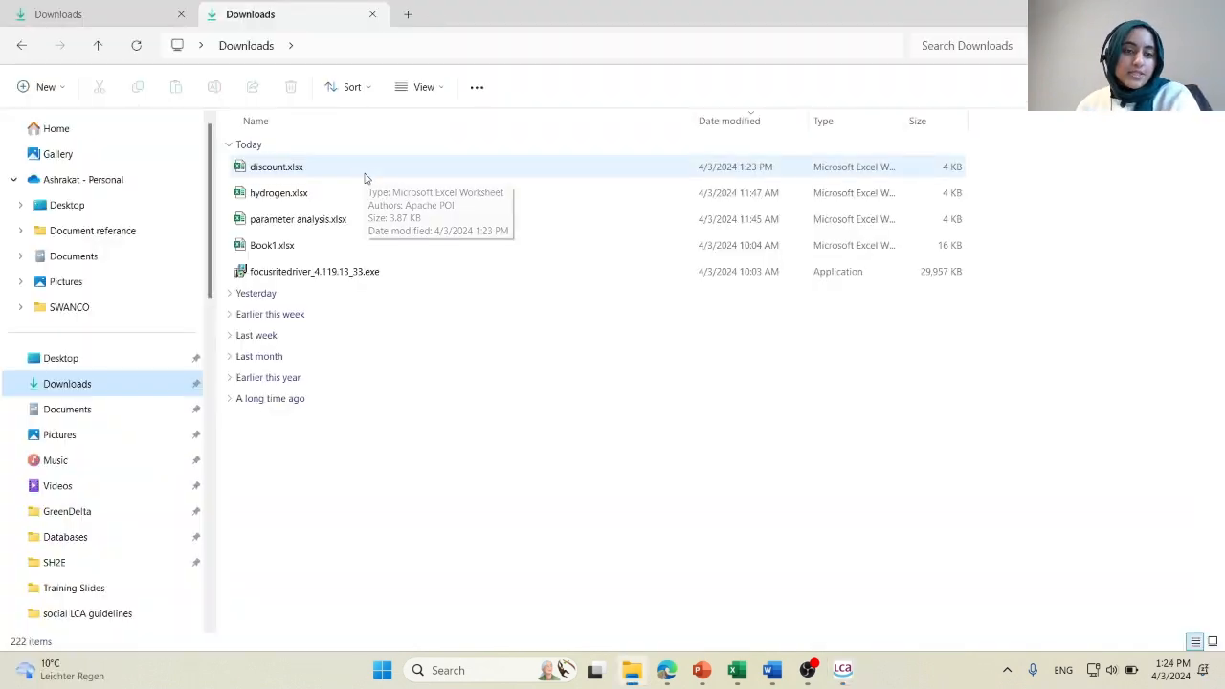
Open discount.xlsx from Downloads in Excel and copy the ten economic assessment values in G13:P13.
double_click(367, 177)
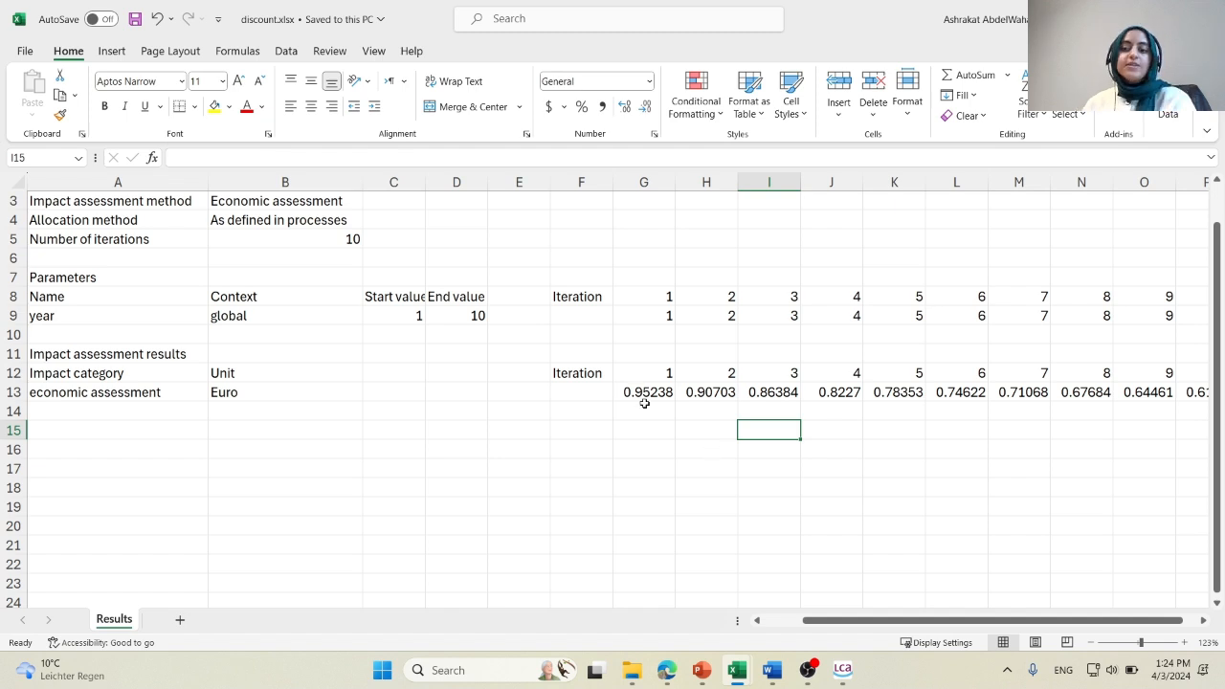
drag(889, 617, 904, 618)
drag(475, 392, 1050, 392)
key(ctrl+c)
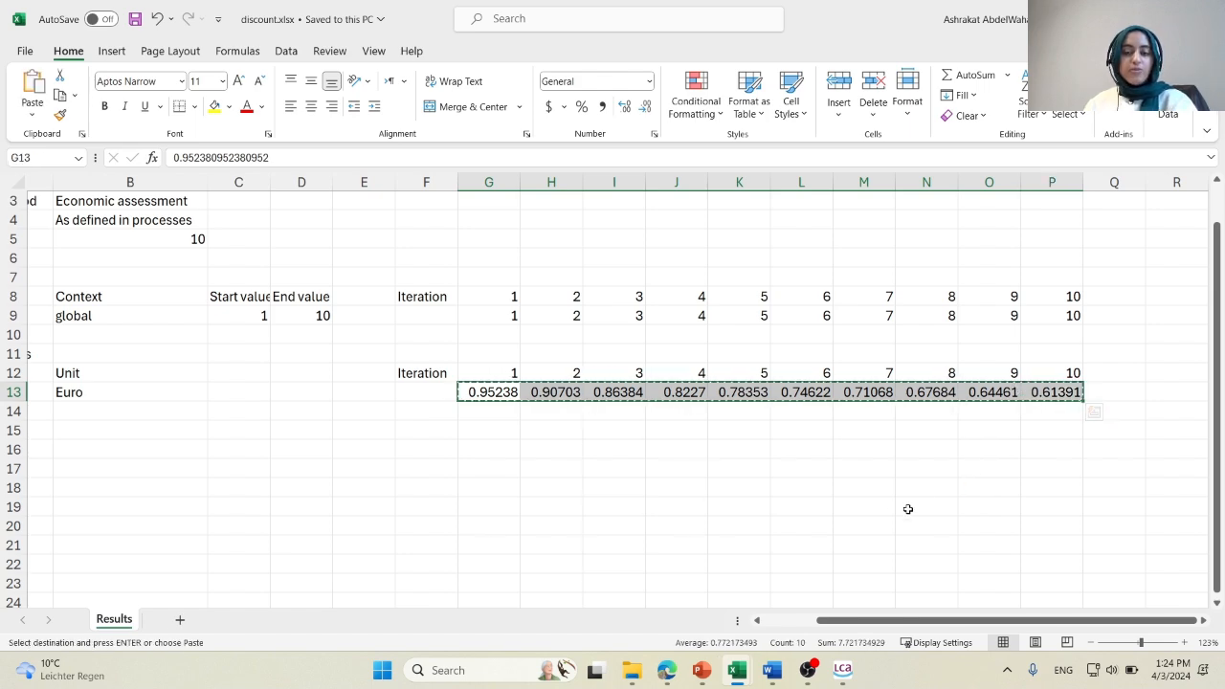
Paste the copied discount factors into the 1/(1+r)^n row of Book1.xlsx, starting at cell B3.
mouse_move(746, 679)
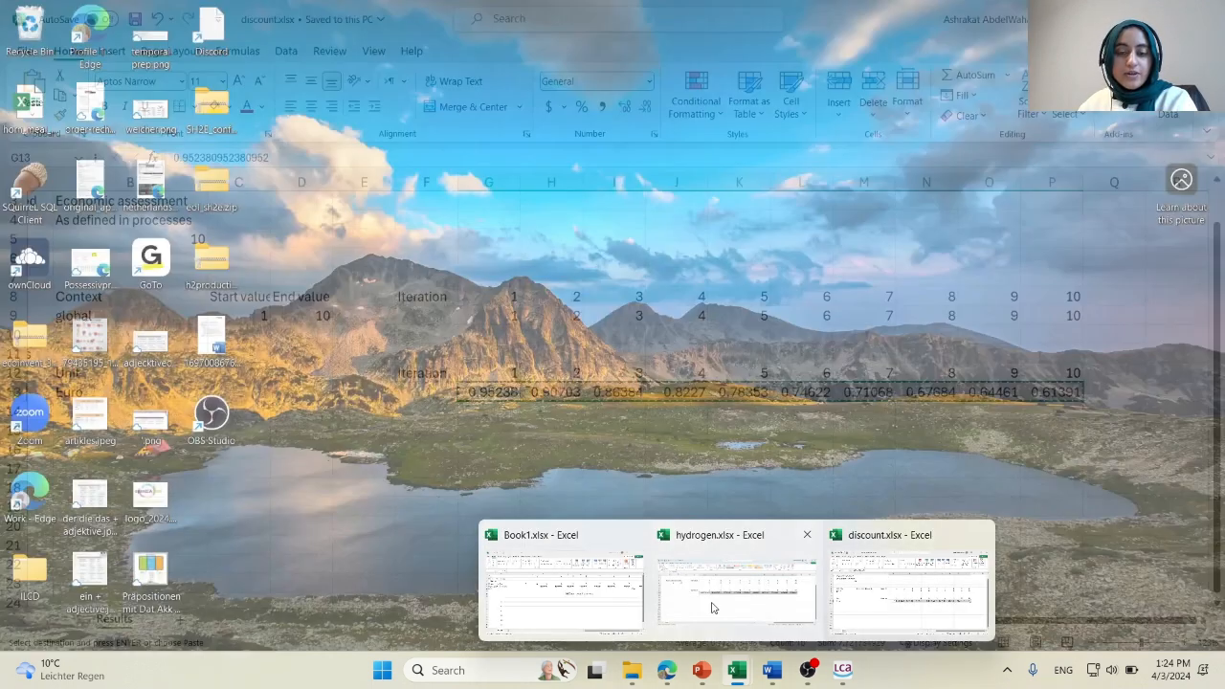
click(588, 601)
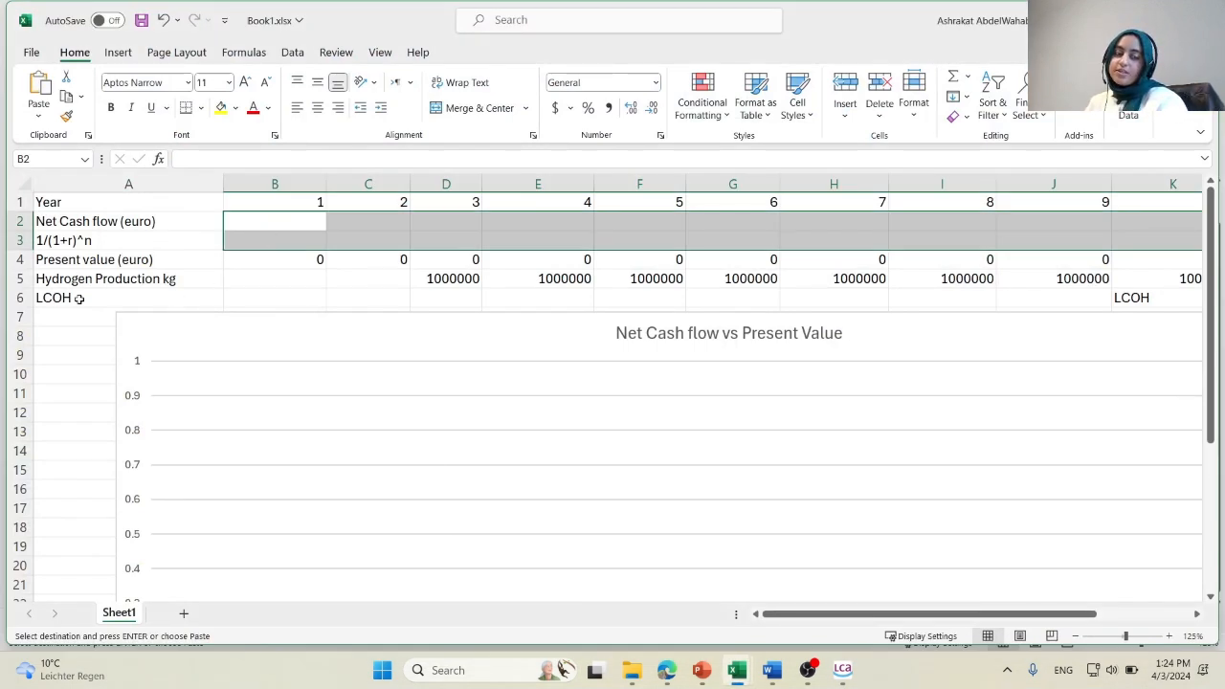
click(247, 237)
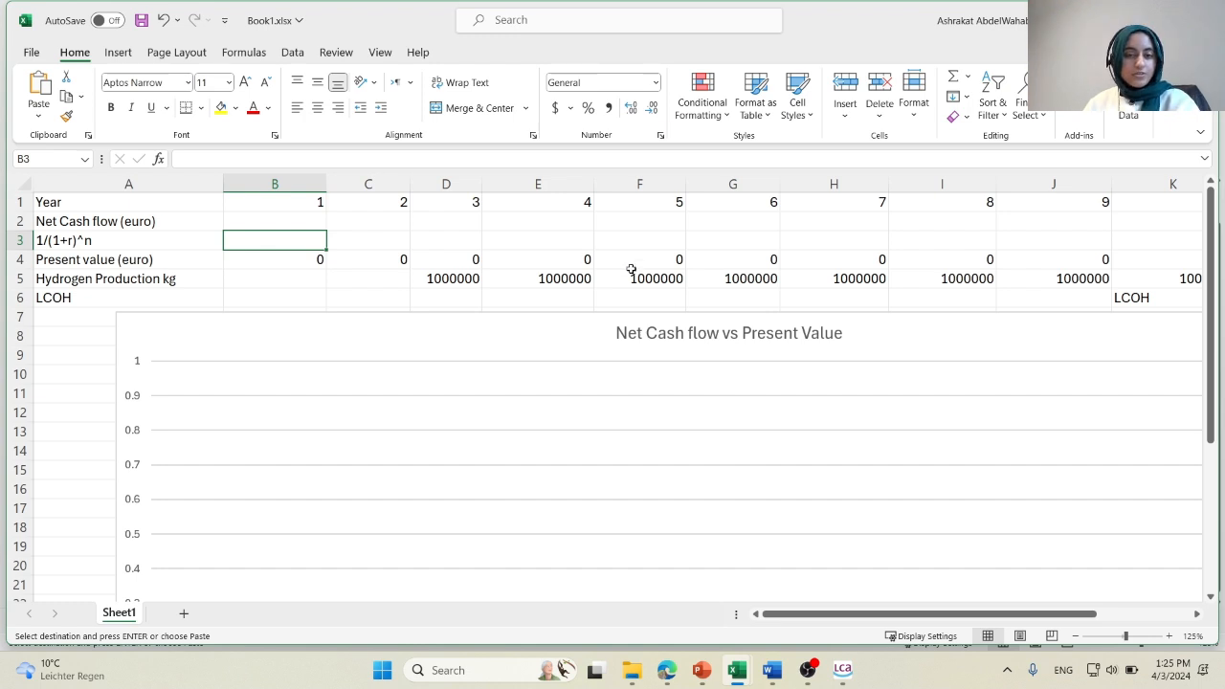
key(ctrl+v)
key(ctrl)
key(ctrl)
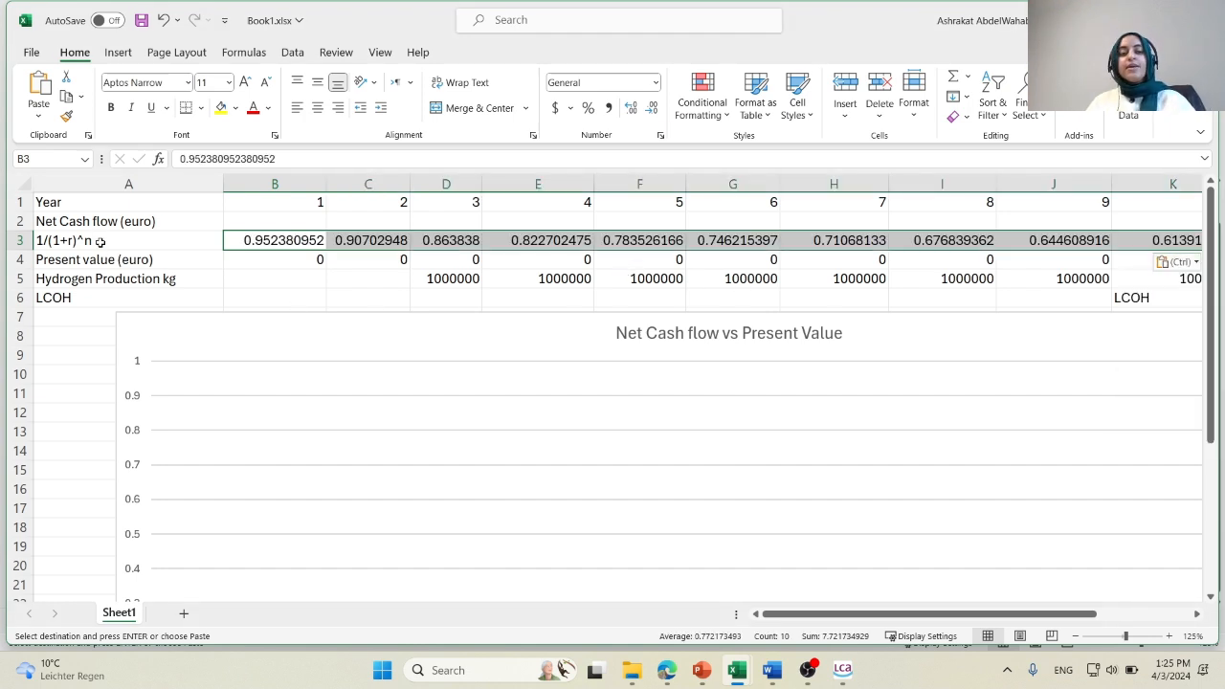
click(100, 243)
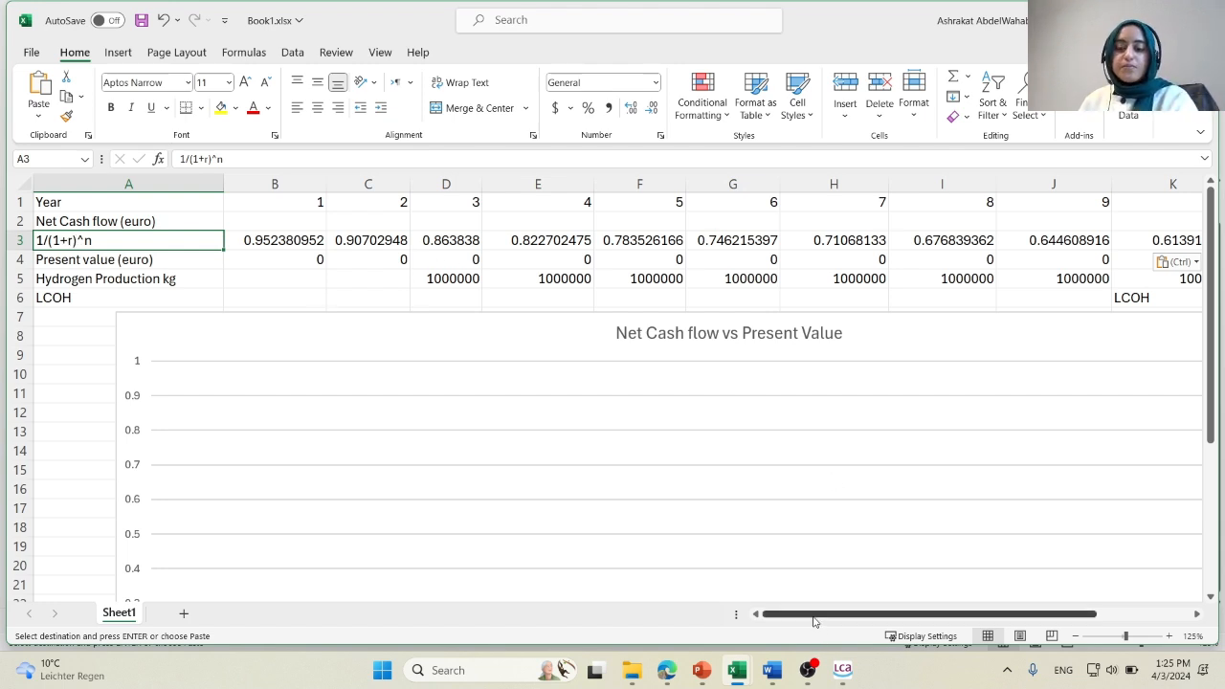
click(88, 221)
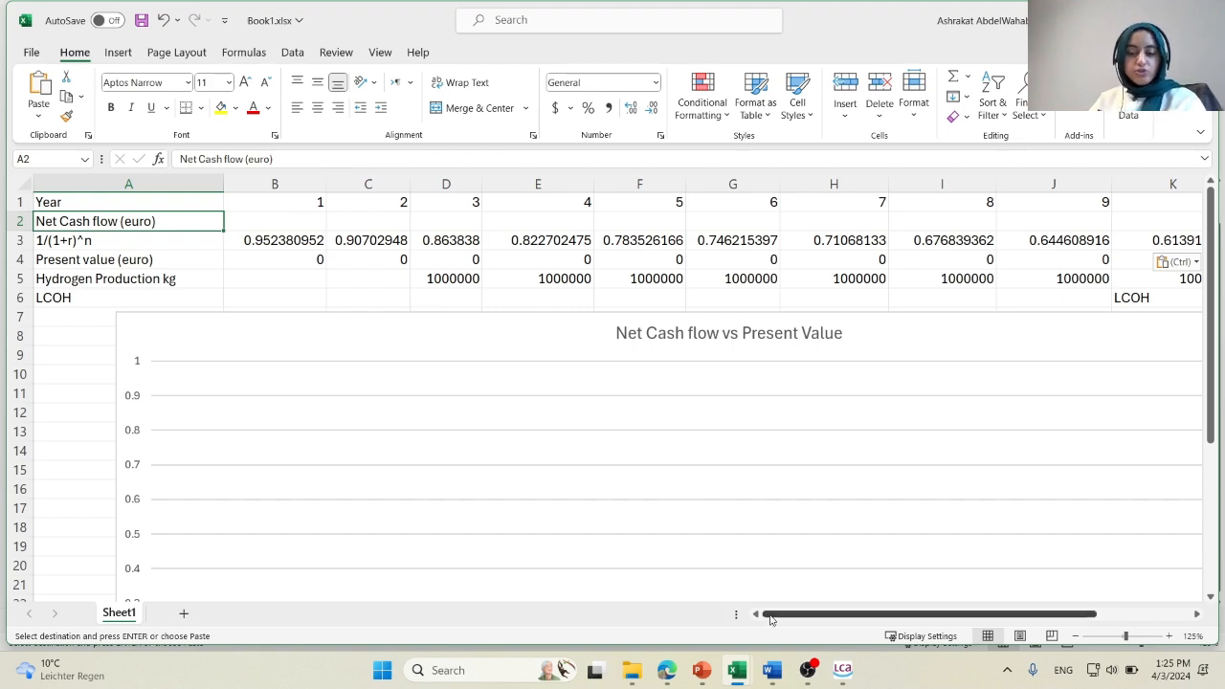
Switch to FCH-LCA and close the parameter analysis results and both discounting rate editors.
click(842, 671)
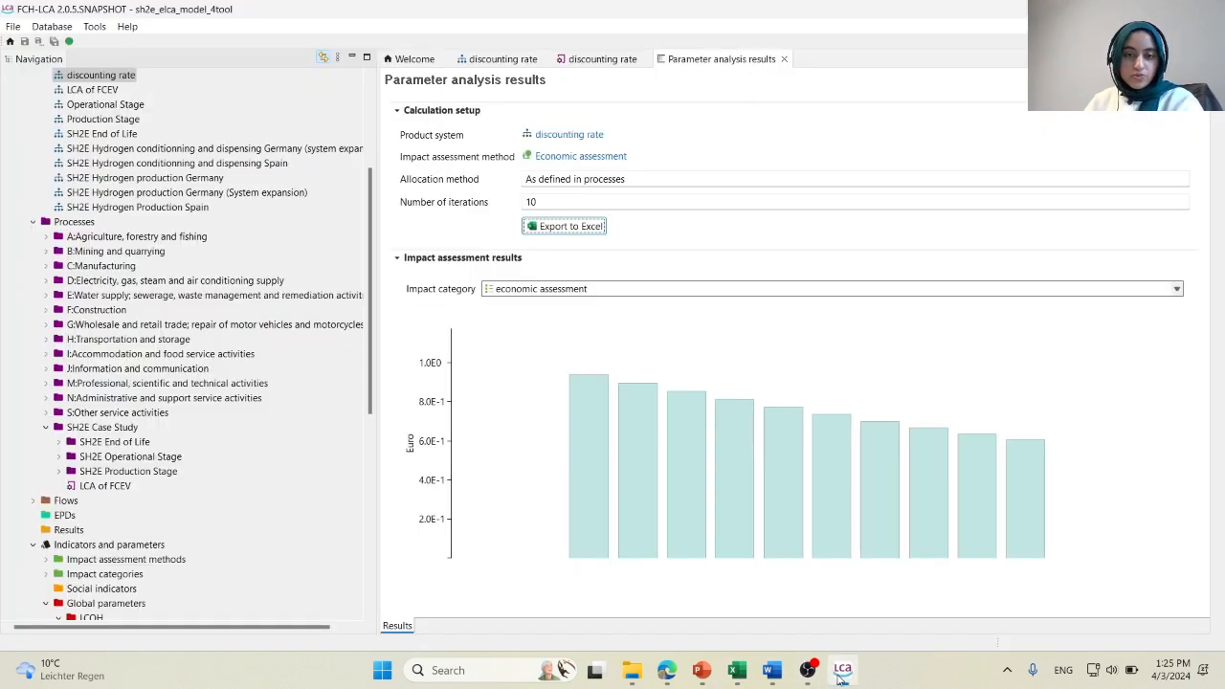
click(784, 60)
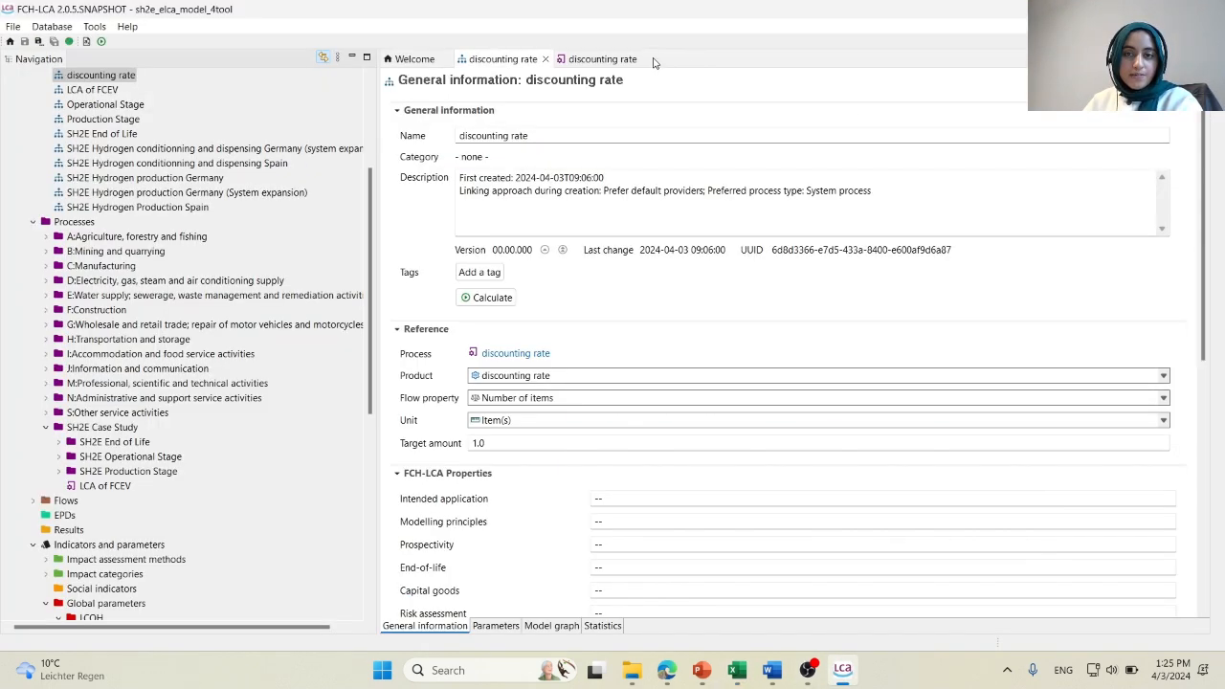
click(646, 59)
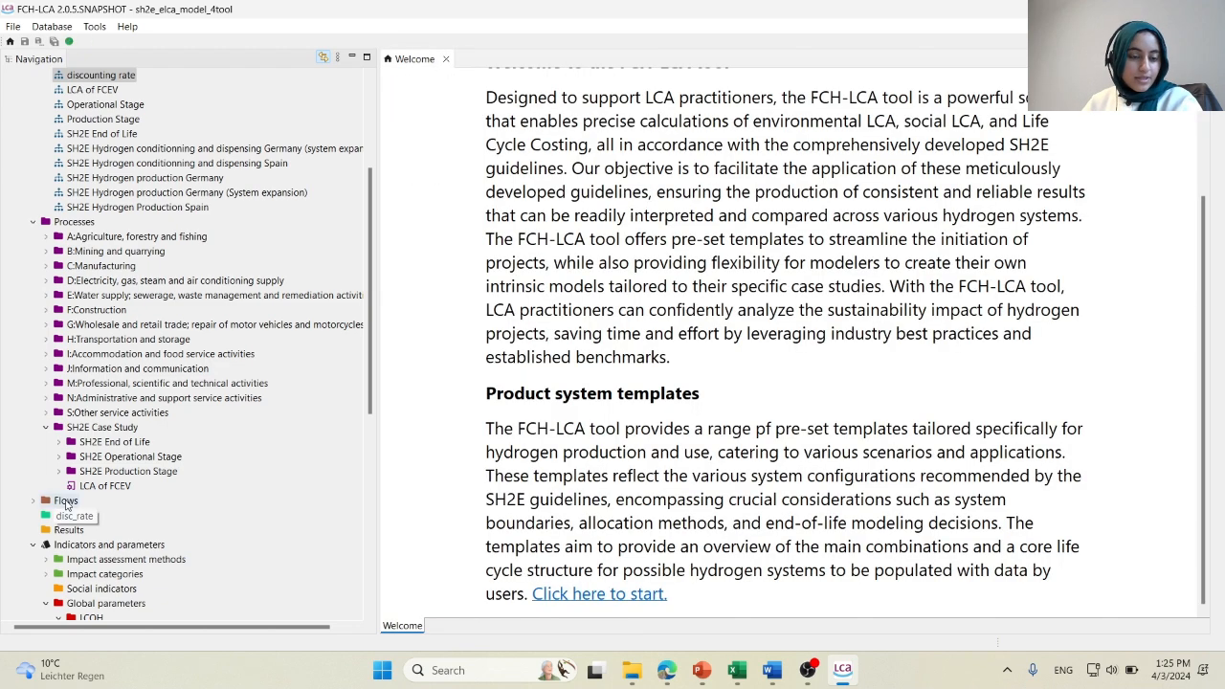
Open the inputs and outputs of the LCA of FCEV process and widen the inputs' Amount column to show the full price formulas.
double_click(105, 486)
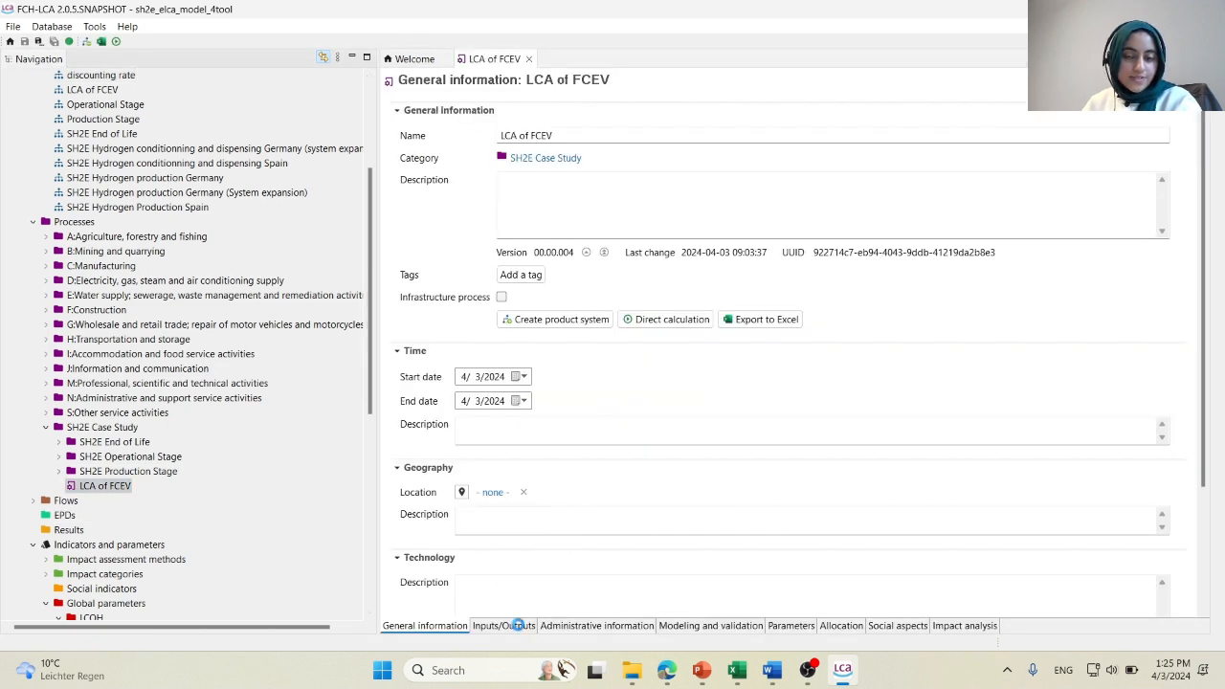
click(517, 626)
drag(689, 141, 1008, 142)
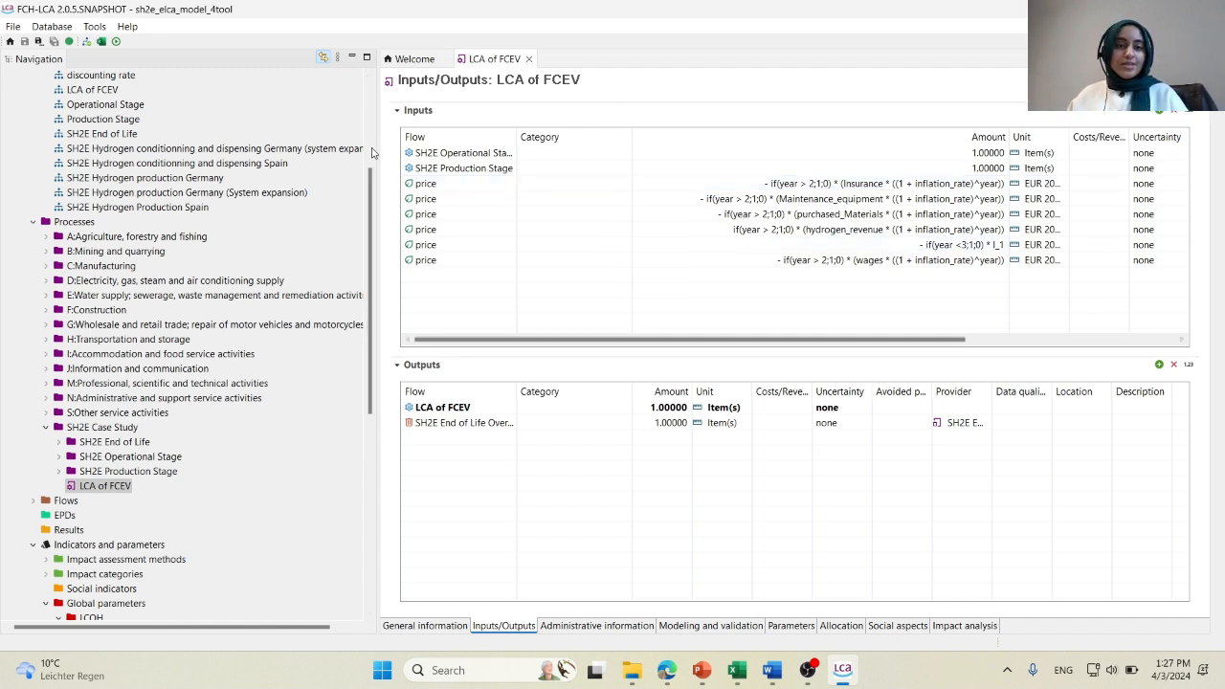
Open the LCA of FCEV product system and set up a parameter analysis for it with the Economic assessment impact method.
scroll(242, 239, up, 3)
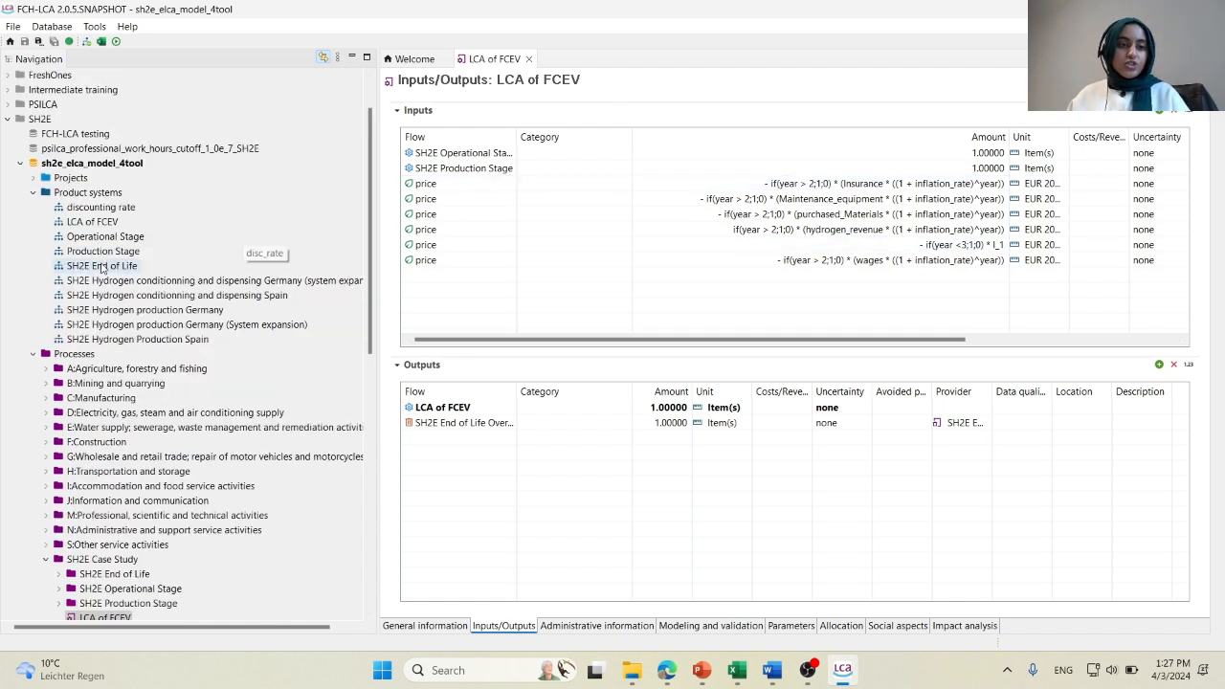
click(99, 221)
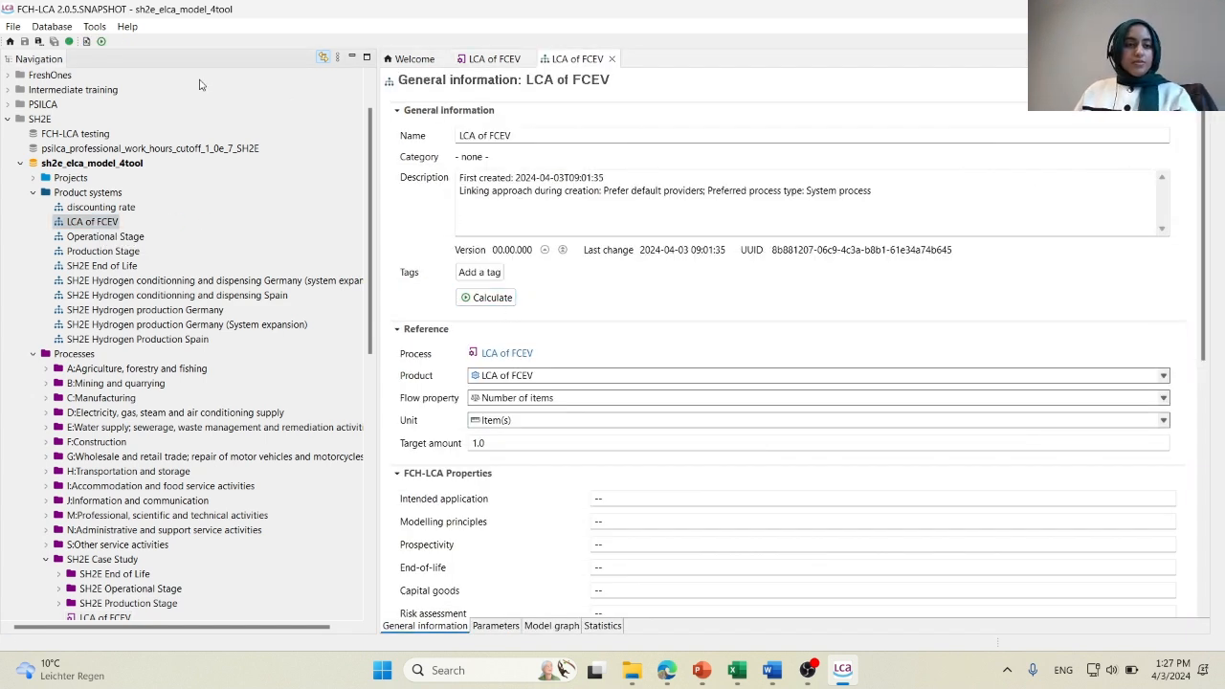
click(93, 25)
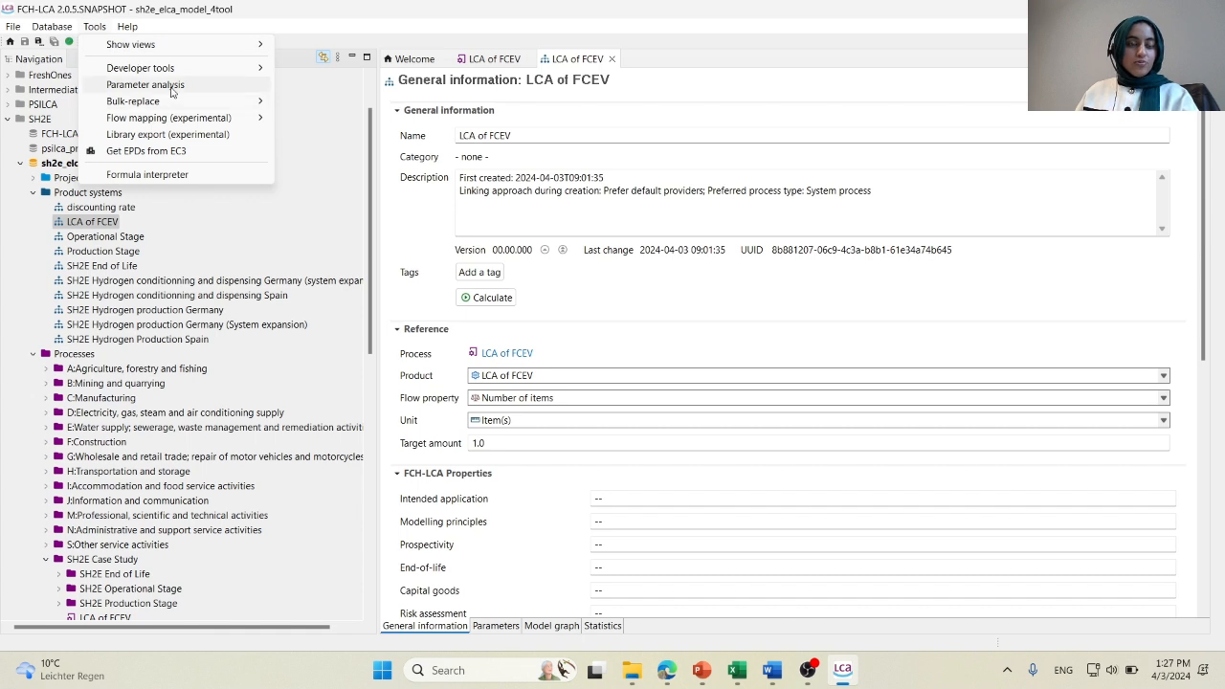
click(120, 85)
click(589, 121)
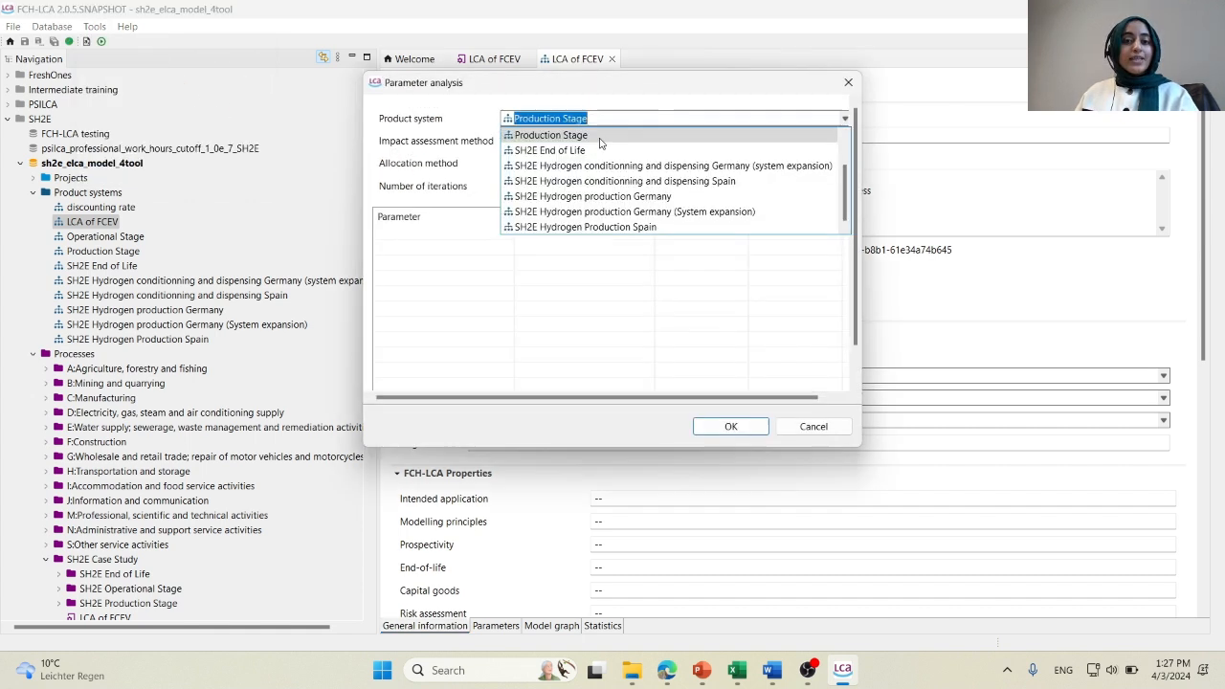
click(522, 150)
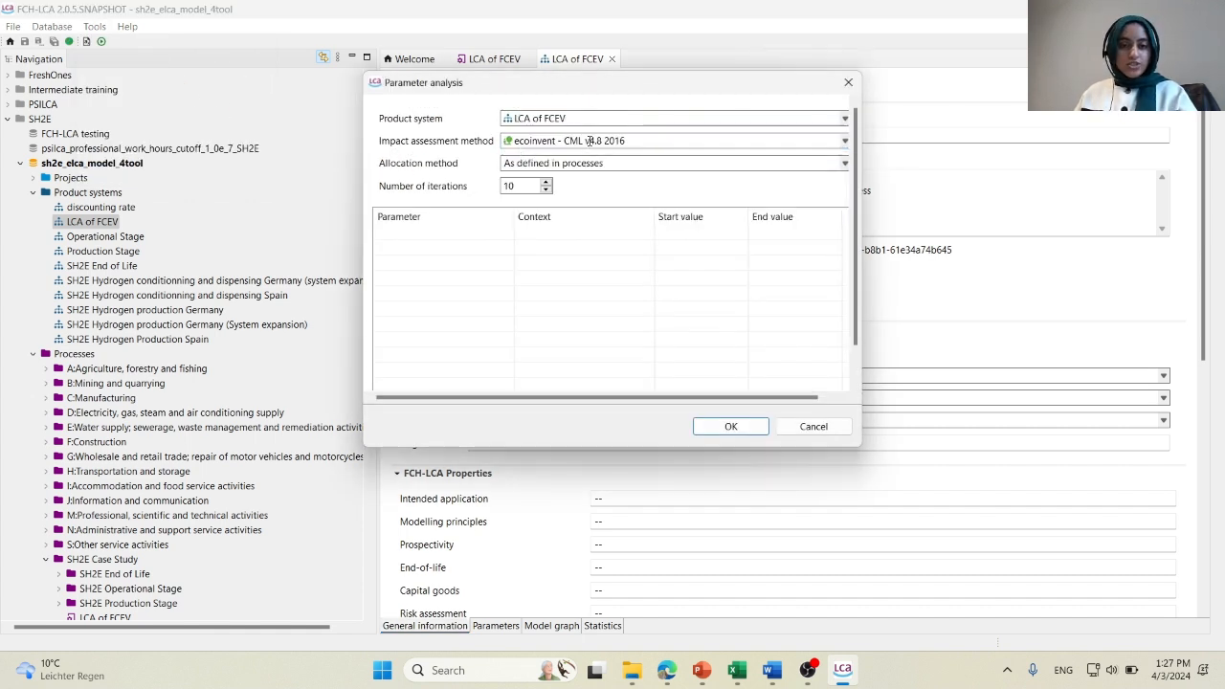
click(581, 144)
scroll(658, 206, down, 8)
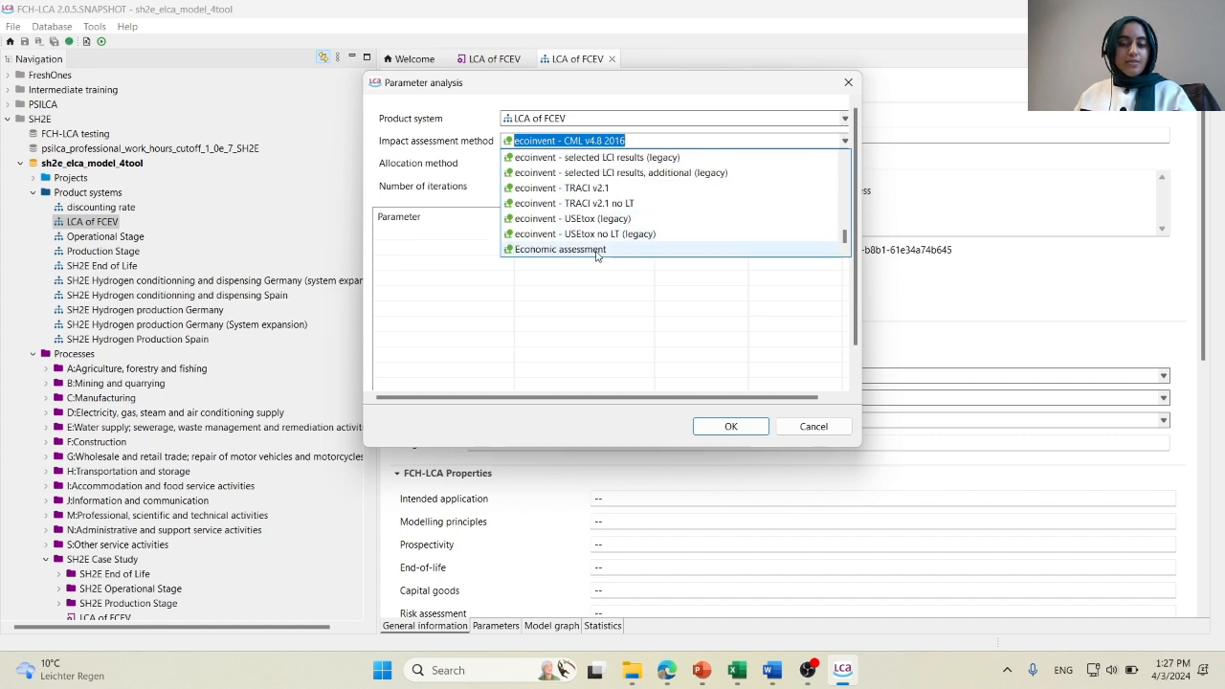
click(599, 250)
Add the global parameter year to the LCA of FCEV parameter analysis.
right_click(752, 270)
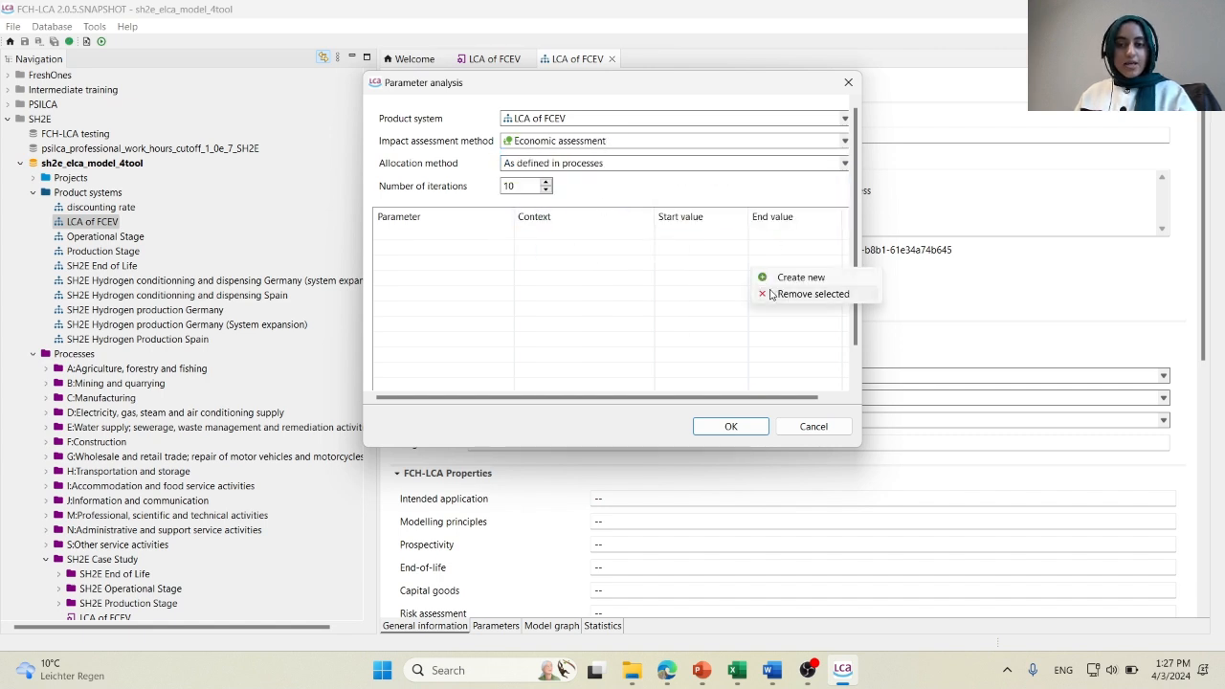
click(783, 279)
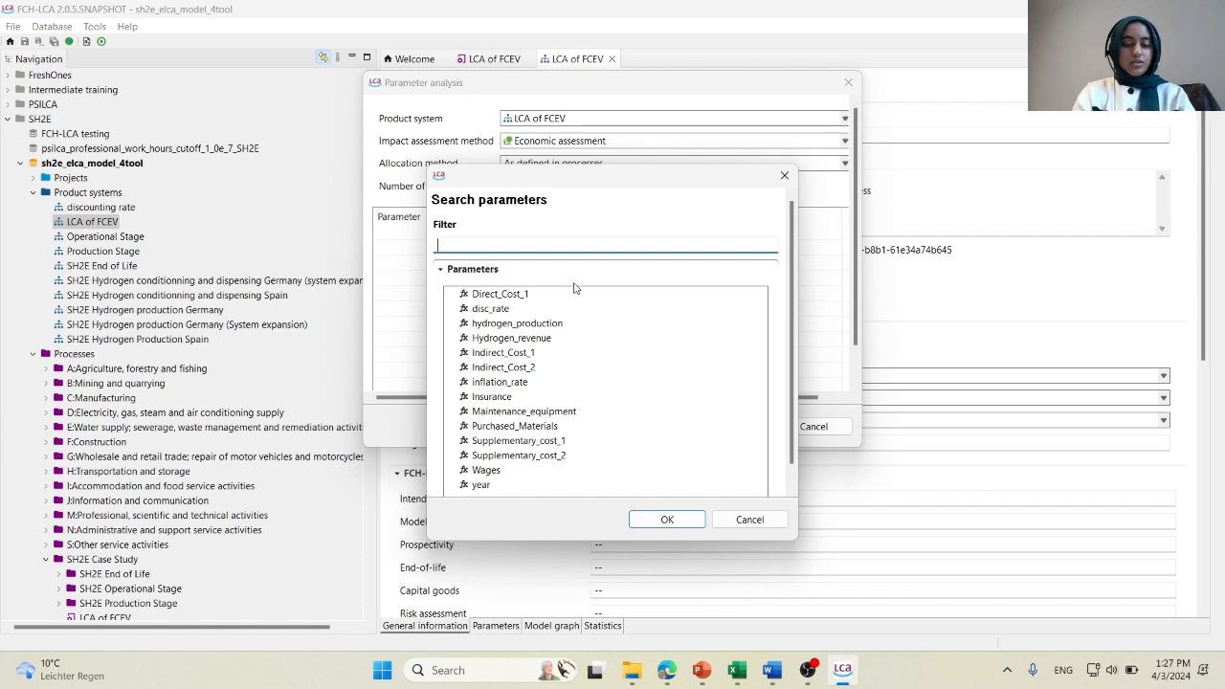
text(yea)
click(485, 295)
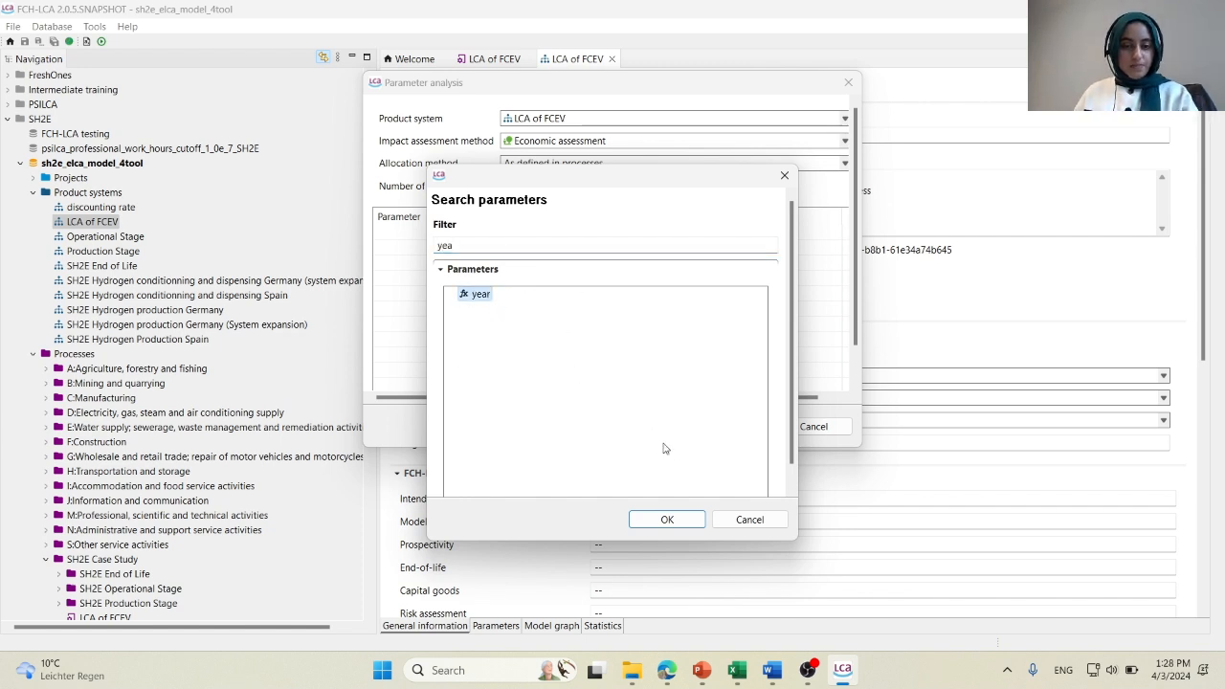
click(667, 518)
Set the year parameter's end value to 10 and run the LCA of FCEV parameter analysis.
click(798, 232)
text(10)
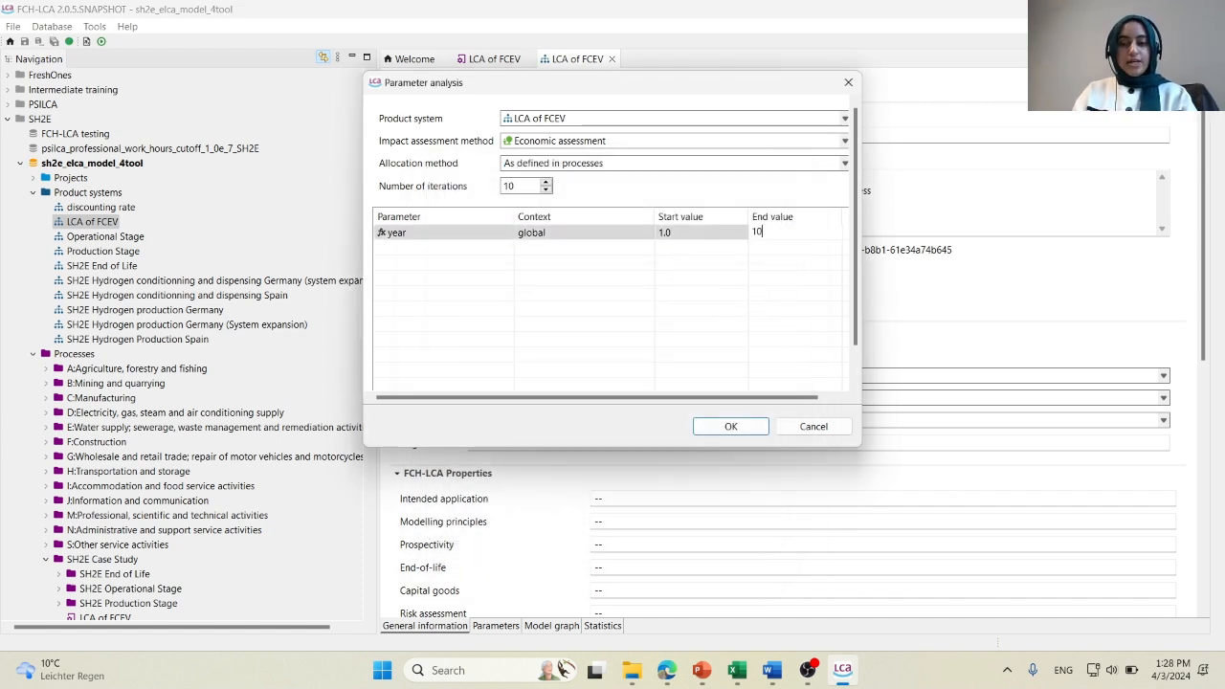
key(Return)
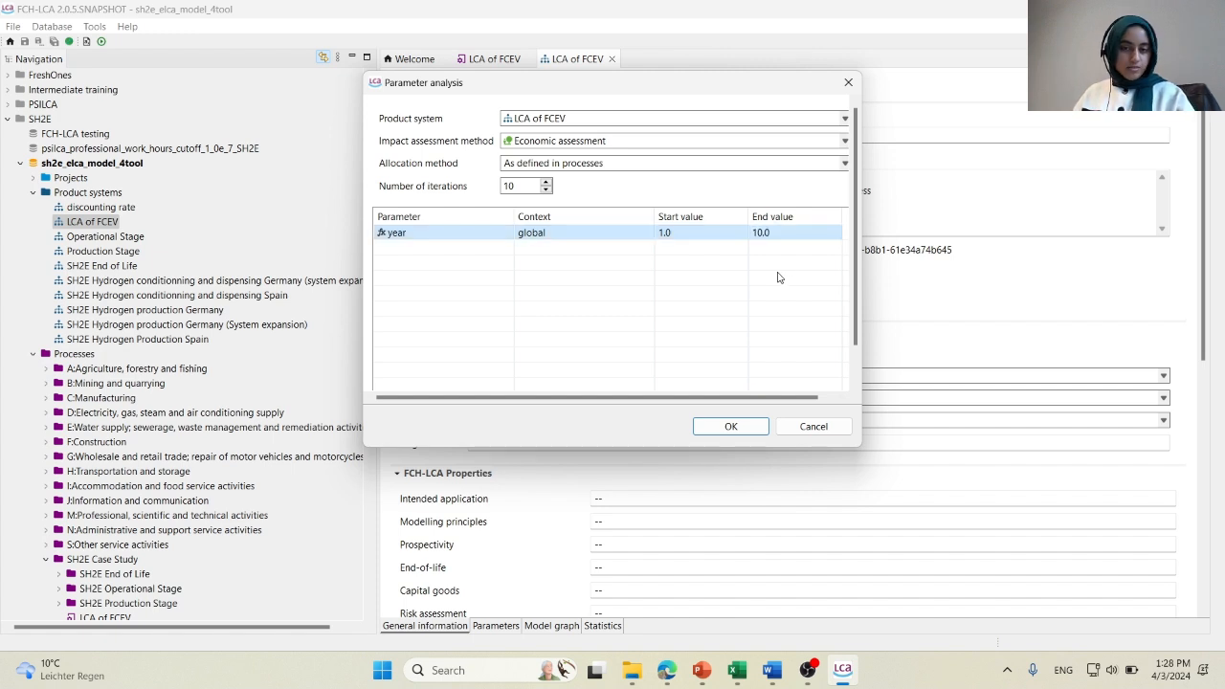
click(731, 427)
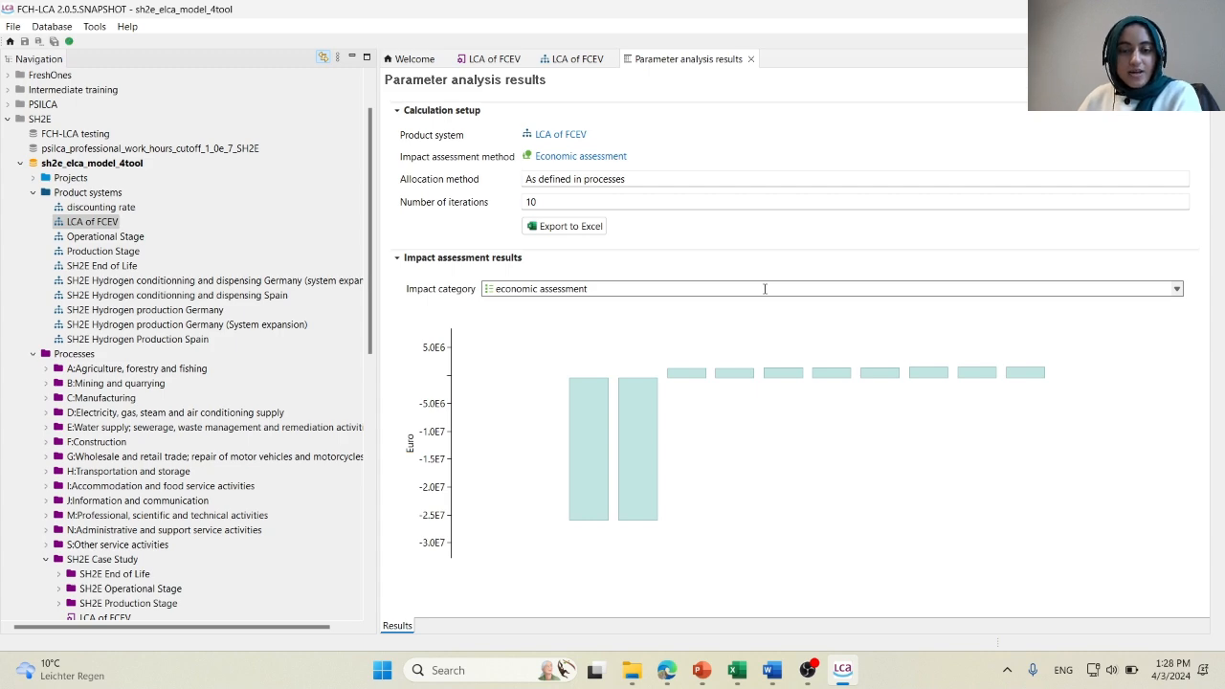
Export the LCA of FCEV parameter analysis results to Excel in Downloads under the file name net cash flow.
click(569, 227)
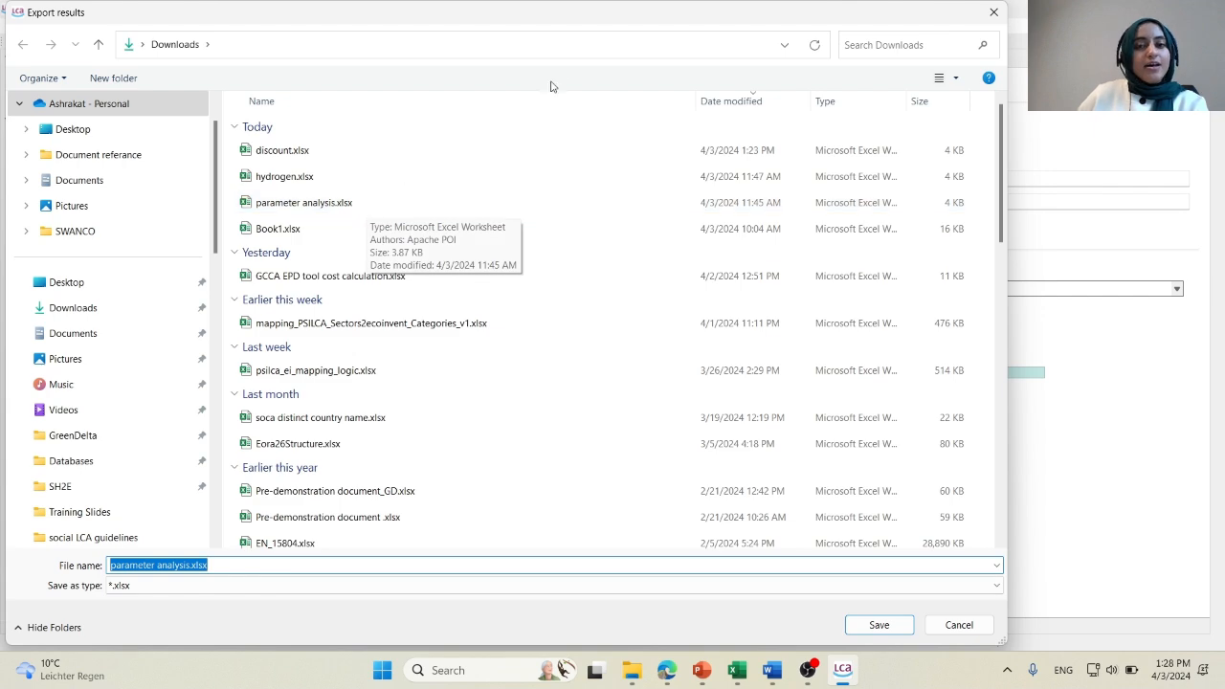
drag(588, 22, 727, 22)
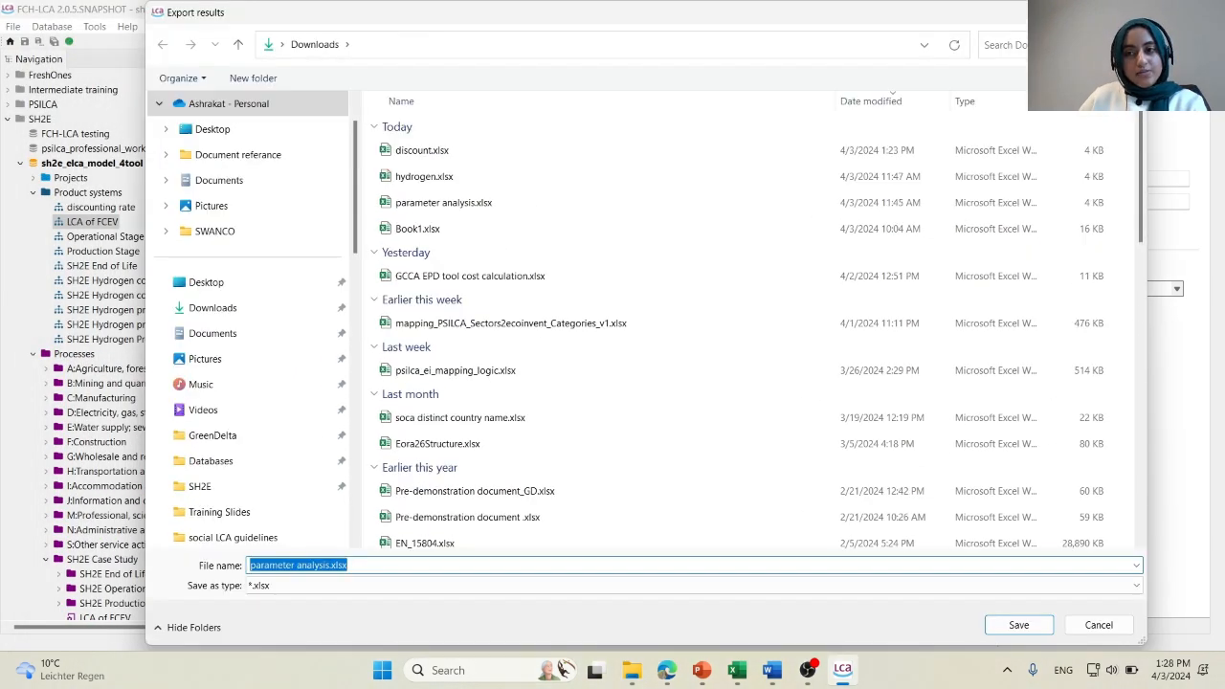
click(462, 209)
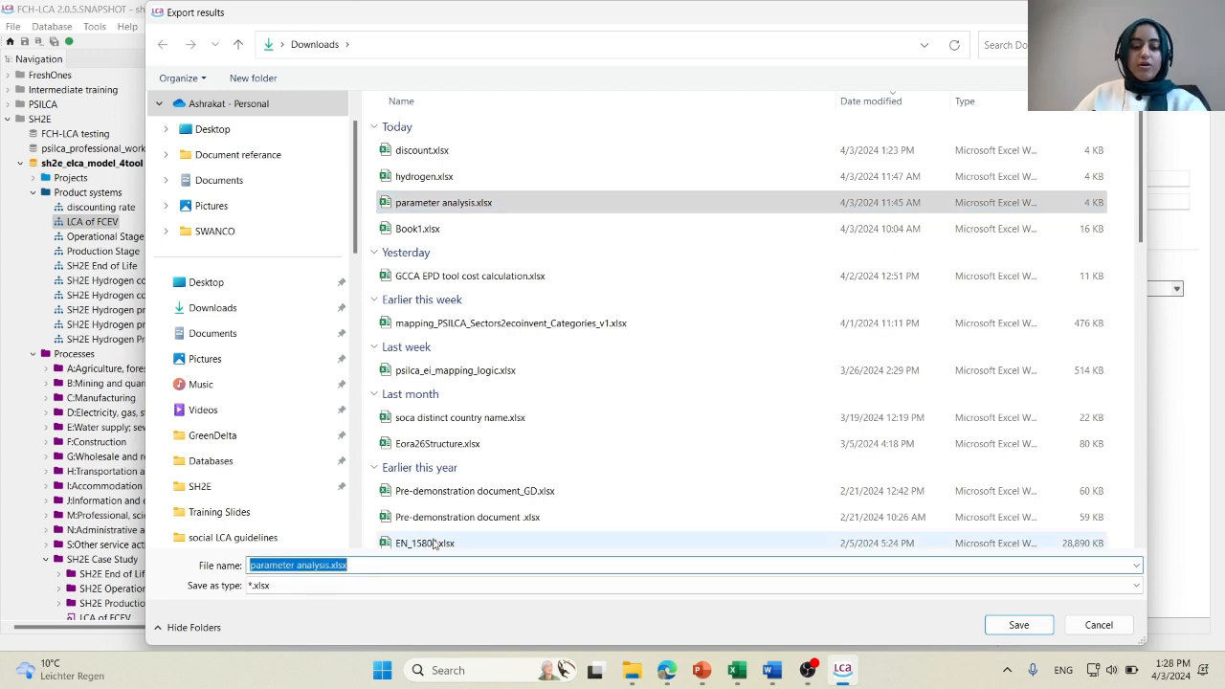
text(net c)
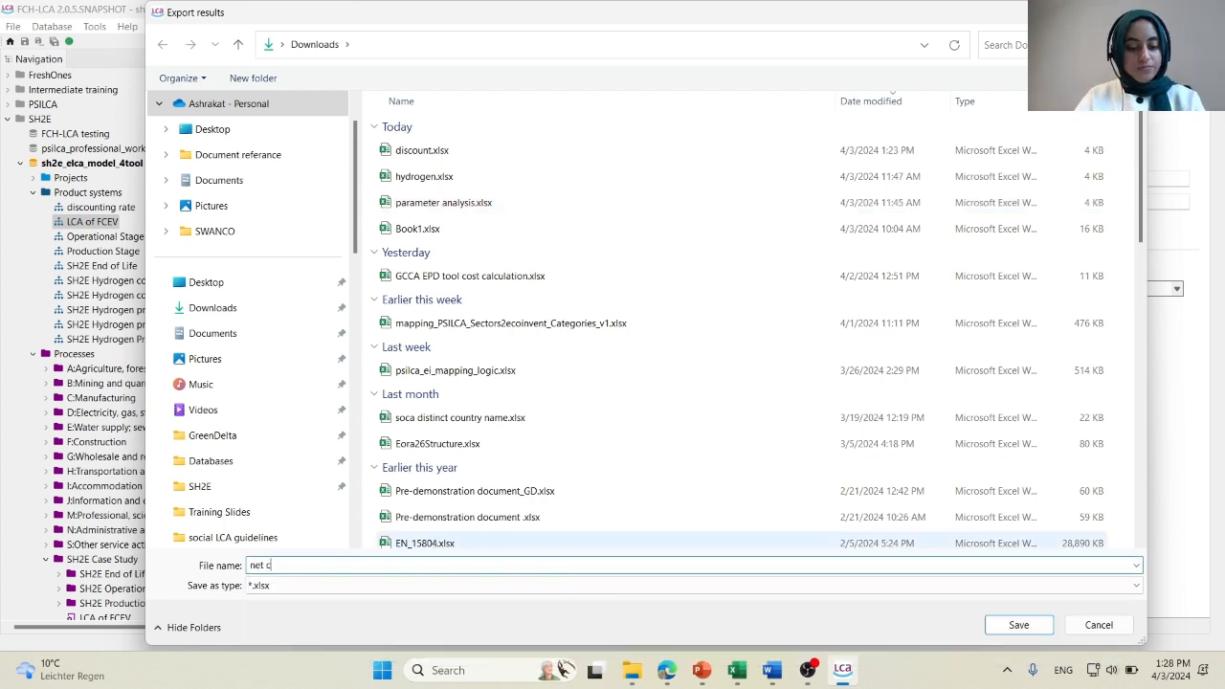
text(ash flow)
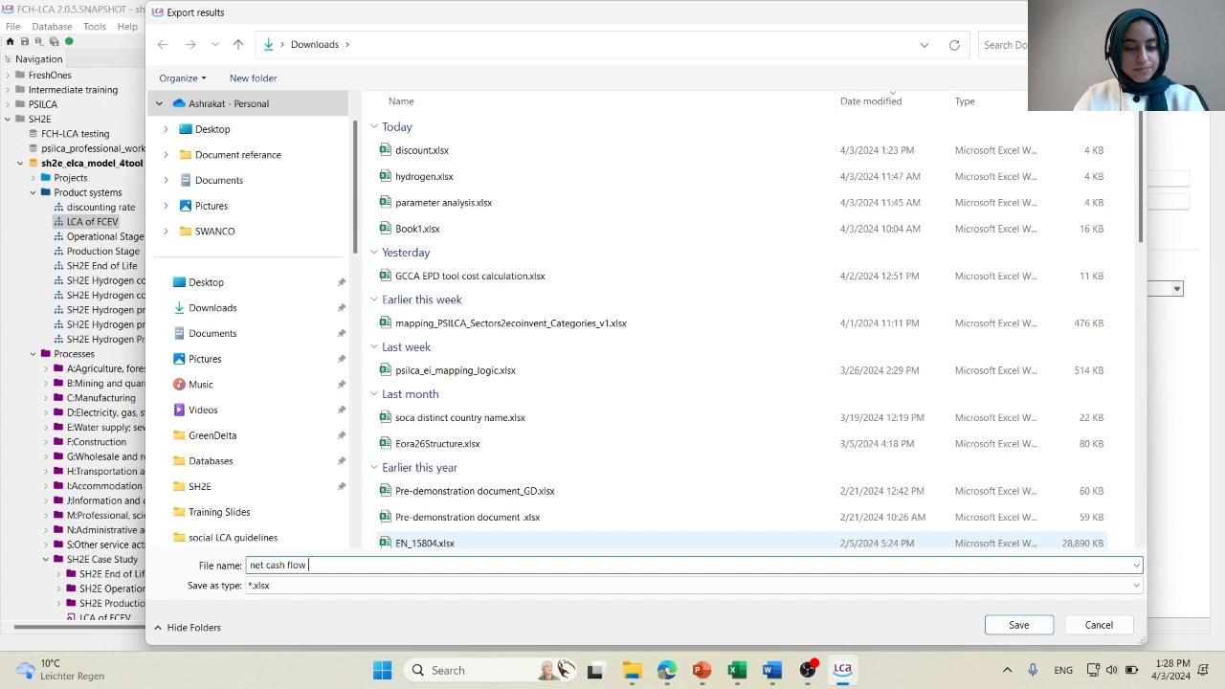
click(1043, 626)
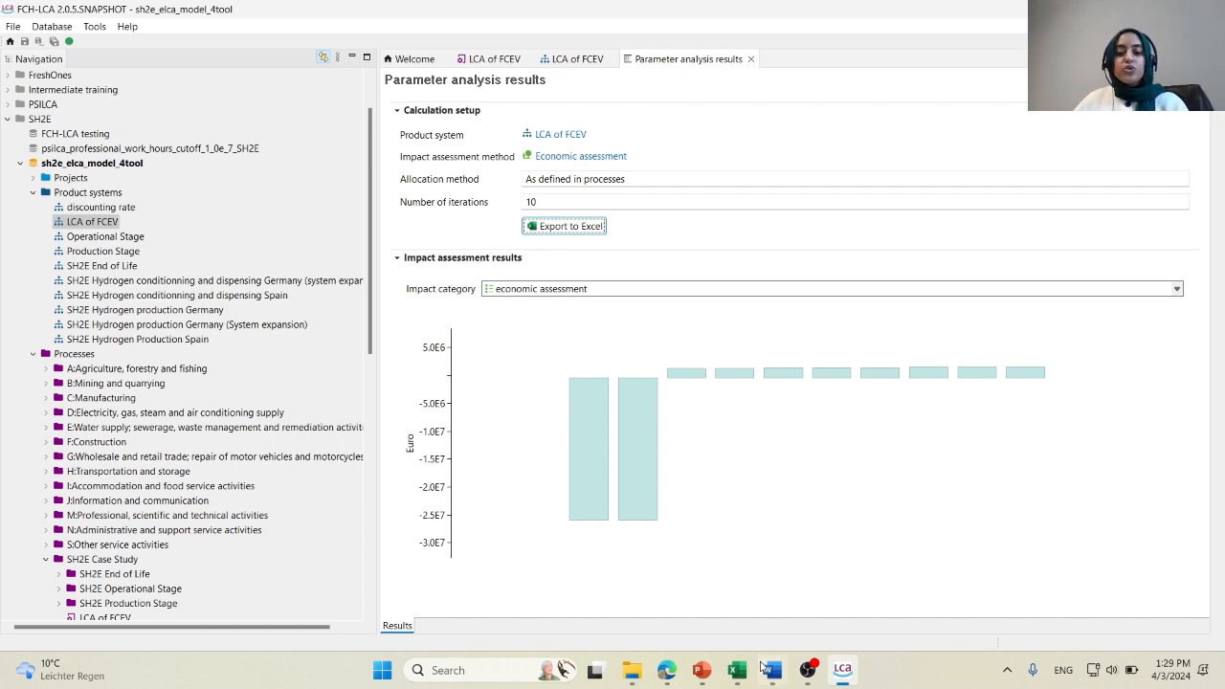
Open net cash flow.xlsx from Downloads in Excel and copy the ten economic assessment values in G13:P13.
click(632, 670)
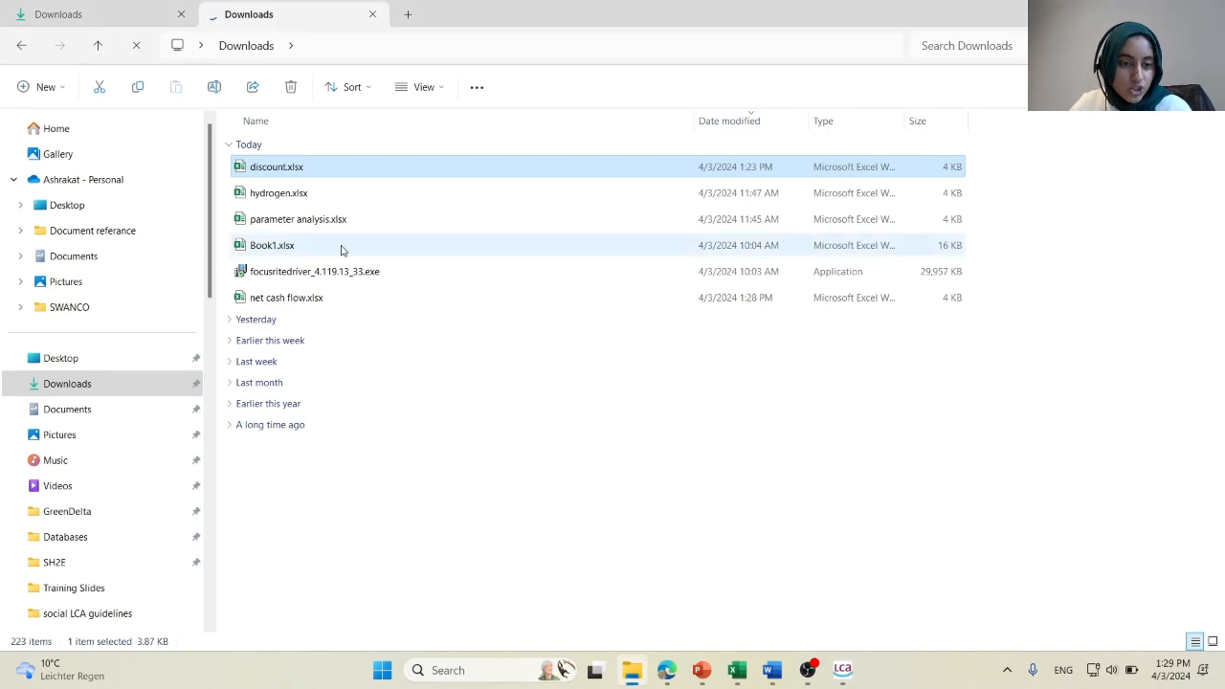
double_click(316, 298)
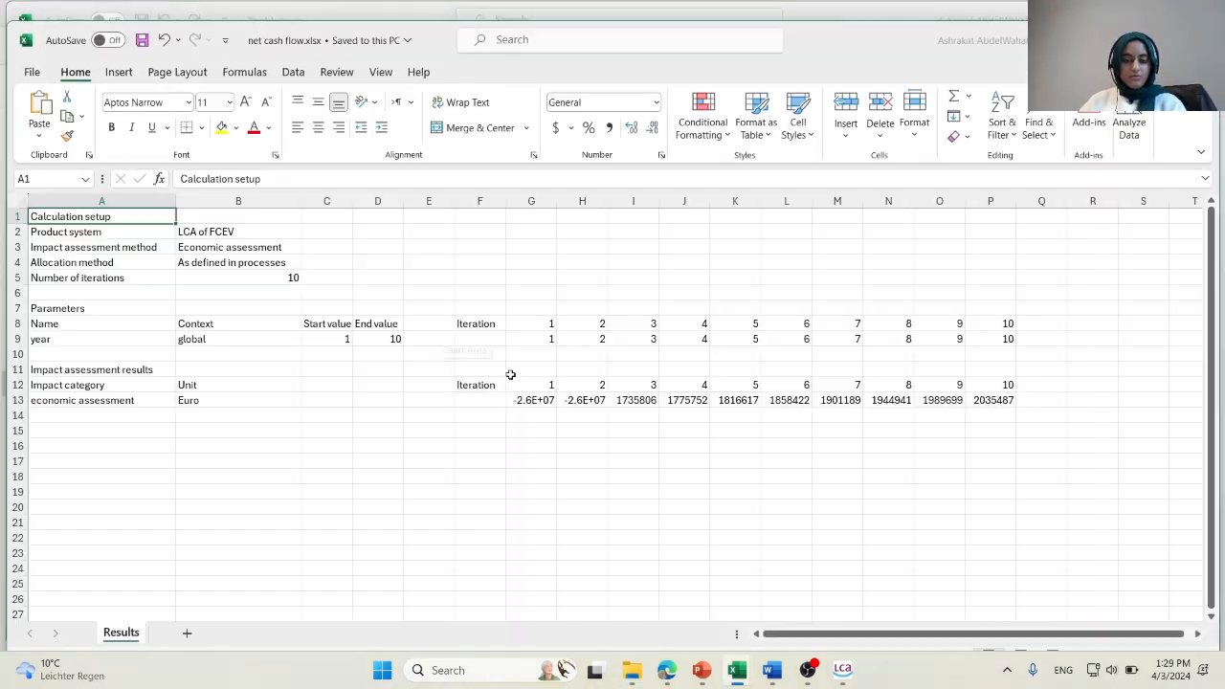
drag(526, 401, 1004, 402)
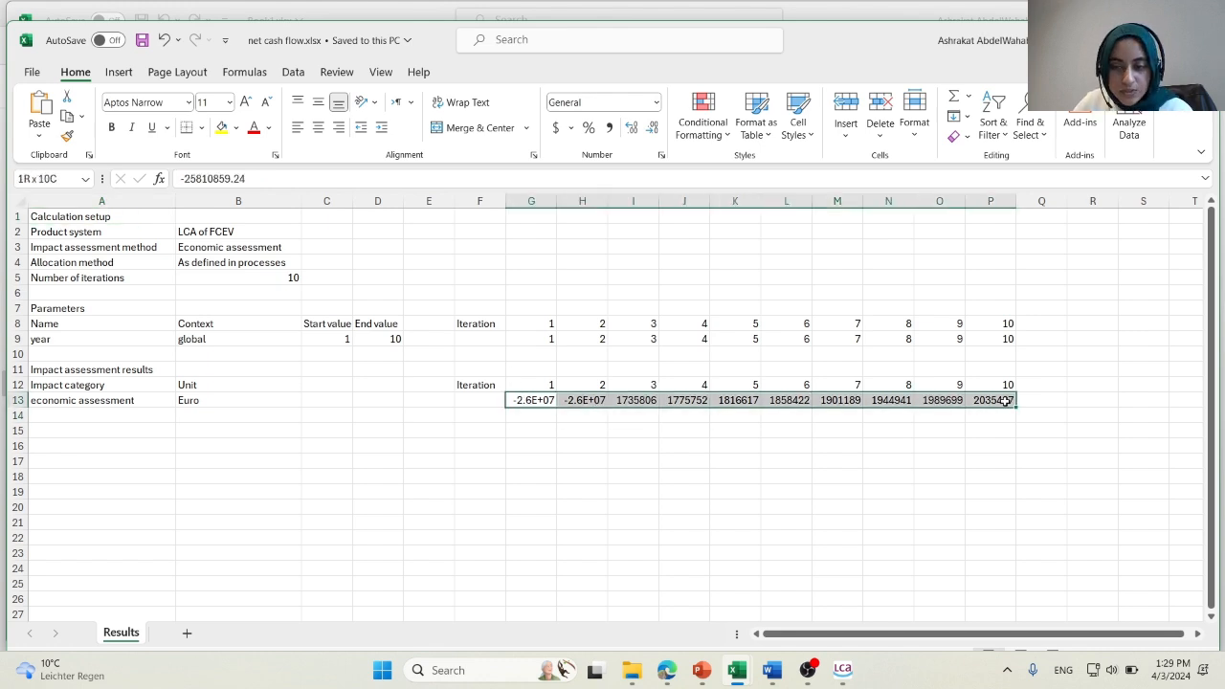
key(ctrl+c)
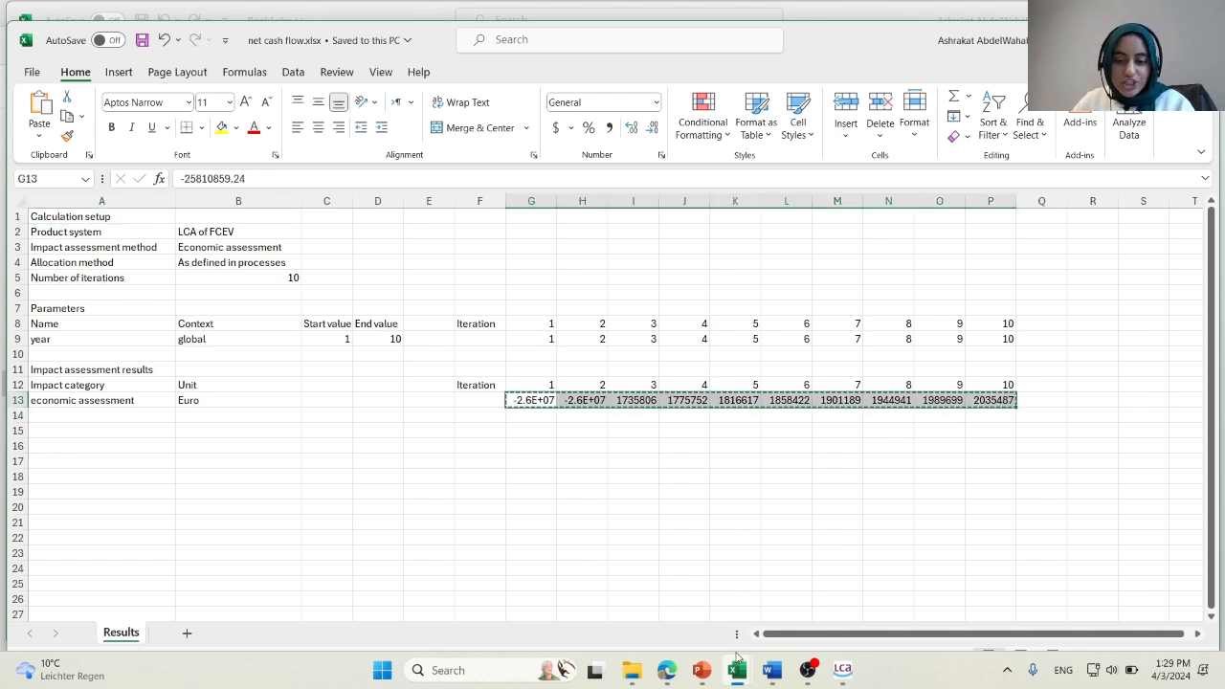
Switch to Book1.xlsx and paste the copied yearly values into the Net Cash flow (euro) row, starting at B2.
mouse_move(737, 656)
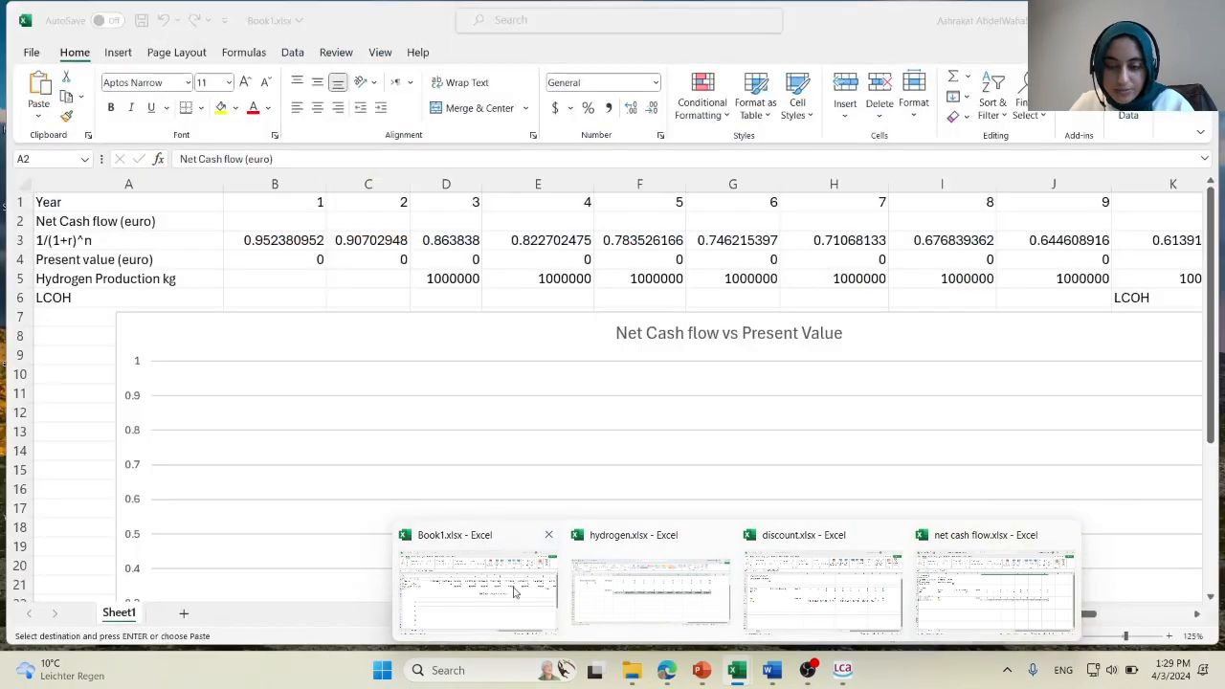
click(484, 591)
click(294, 217)
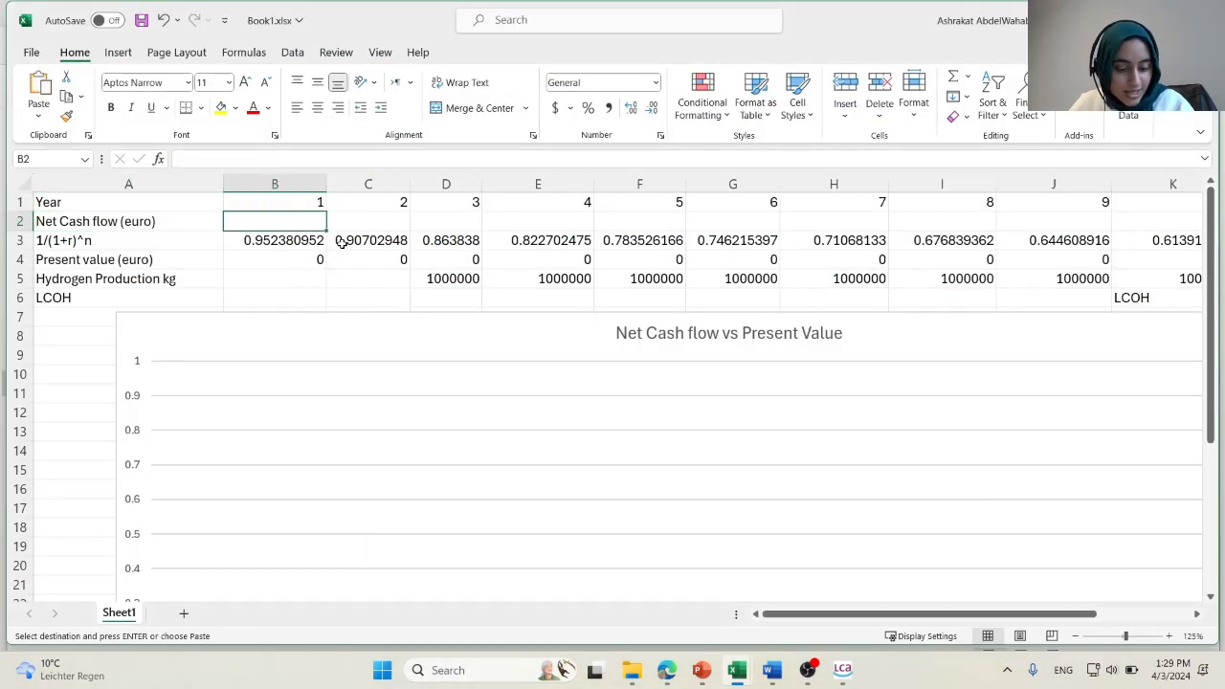
key(ctrl+v)
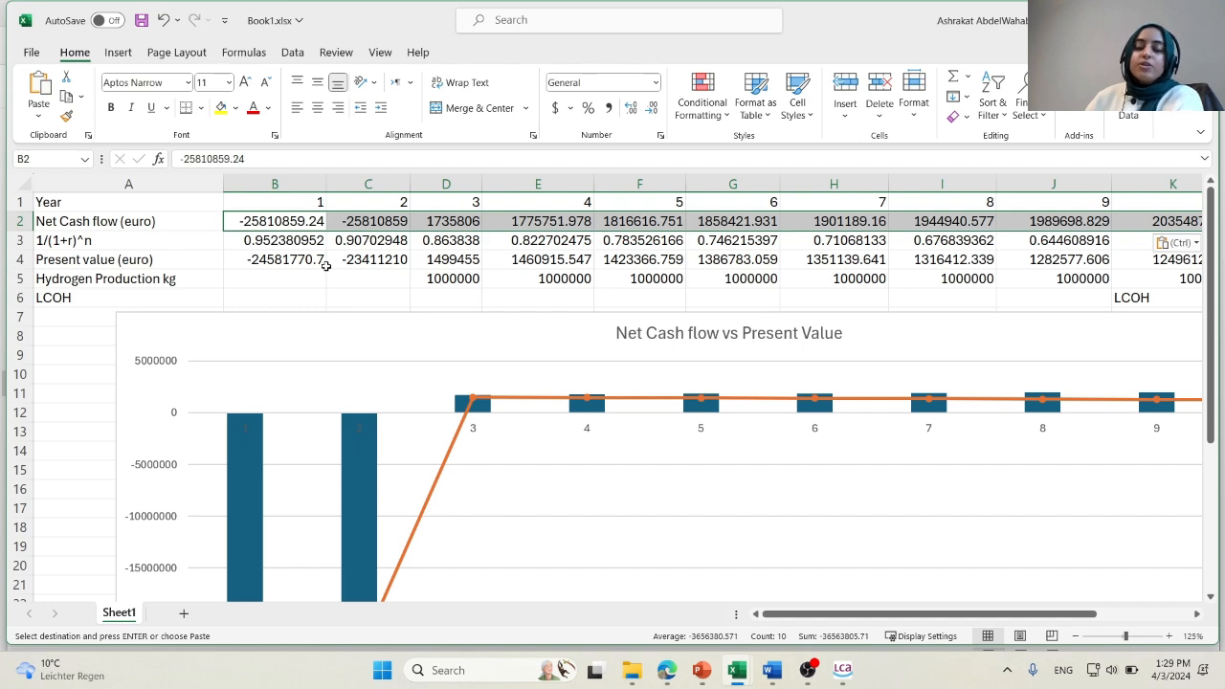
Examine the present values, hydrogen production, totals and LCOH in Book1.xlsx together with the Net Cash flow vs Present Value chart.
scroll(706, 308, down, 1)
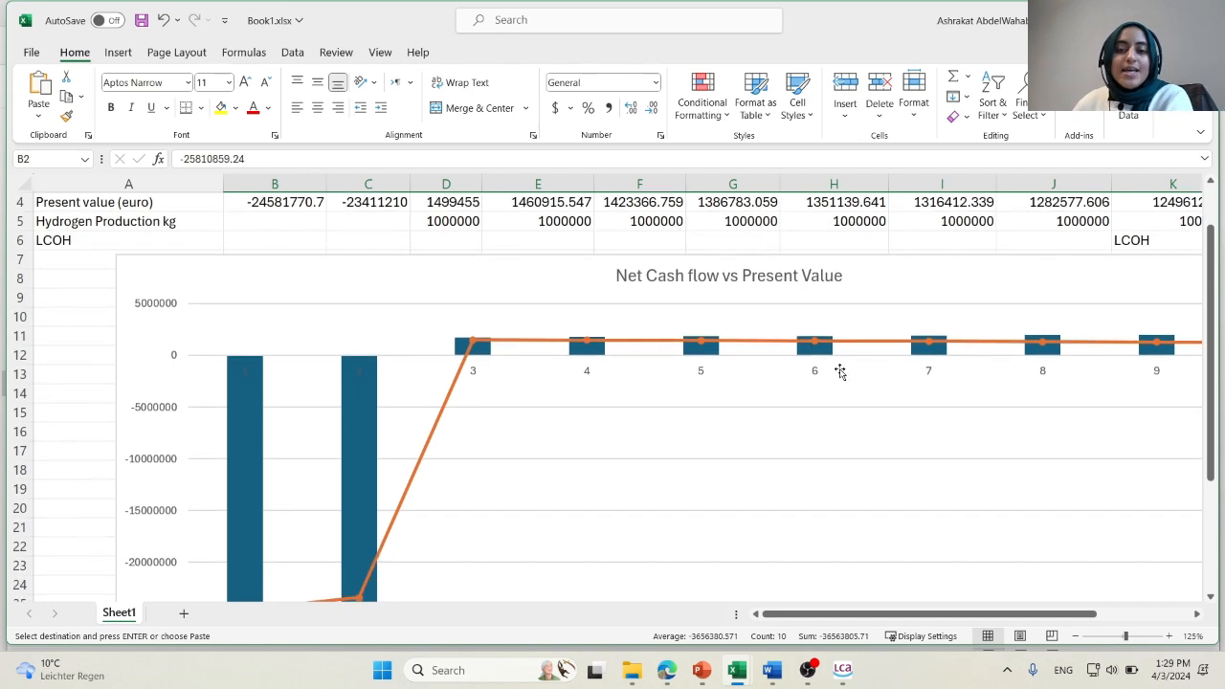
scroll(339, 224, down, 2)
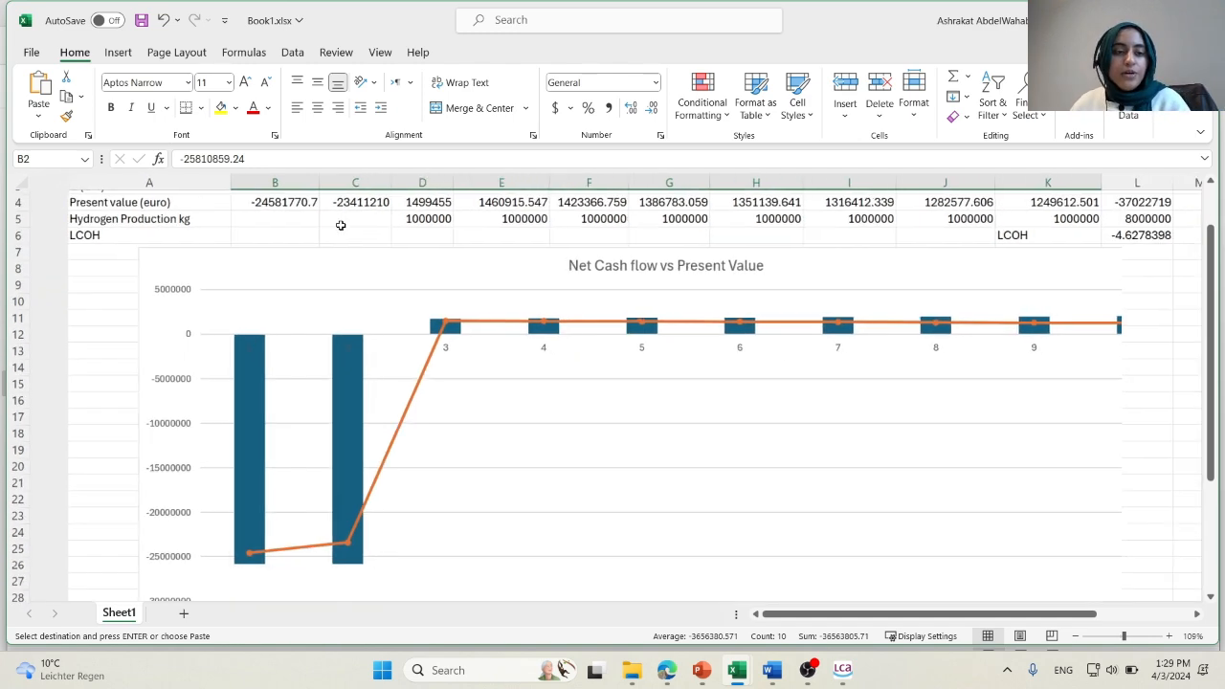
click(382, 221)
scroll(382, 220, up, 1)
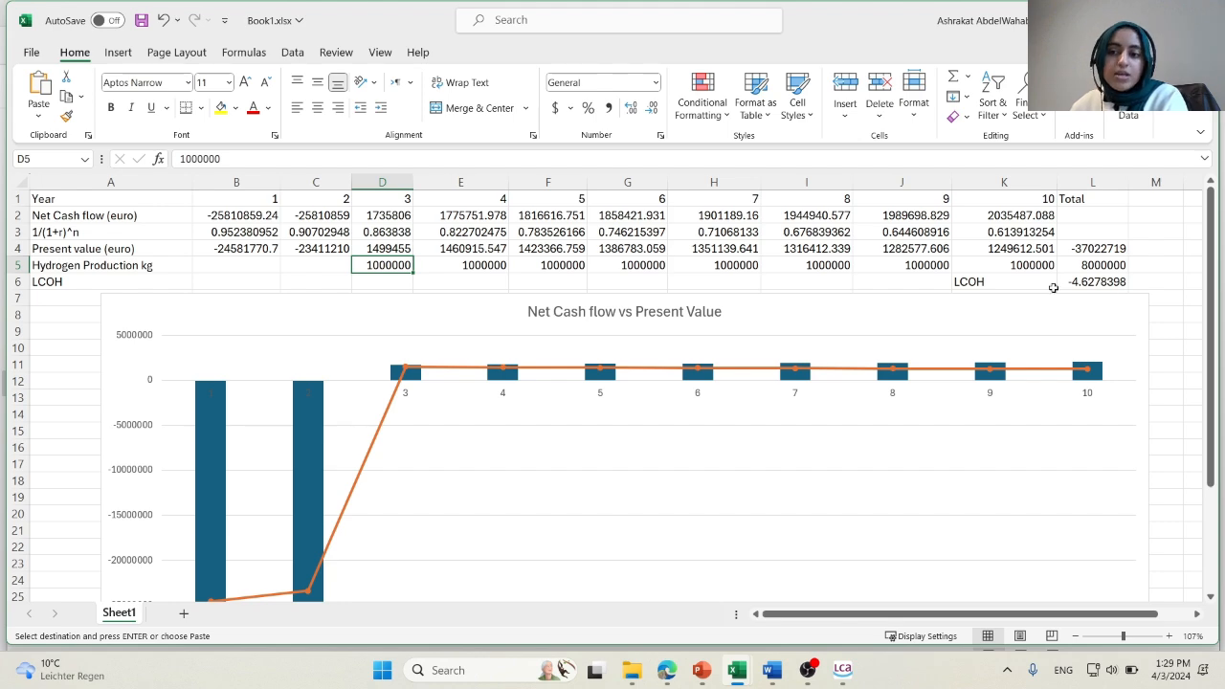
scroll(1103, 257, down, 1)
click(1099, 263)
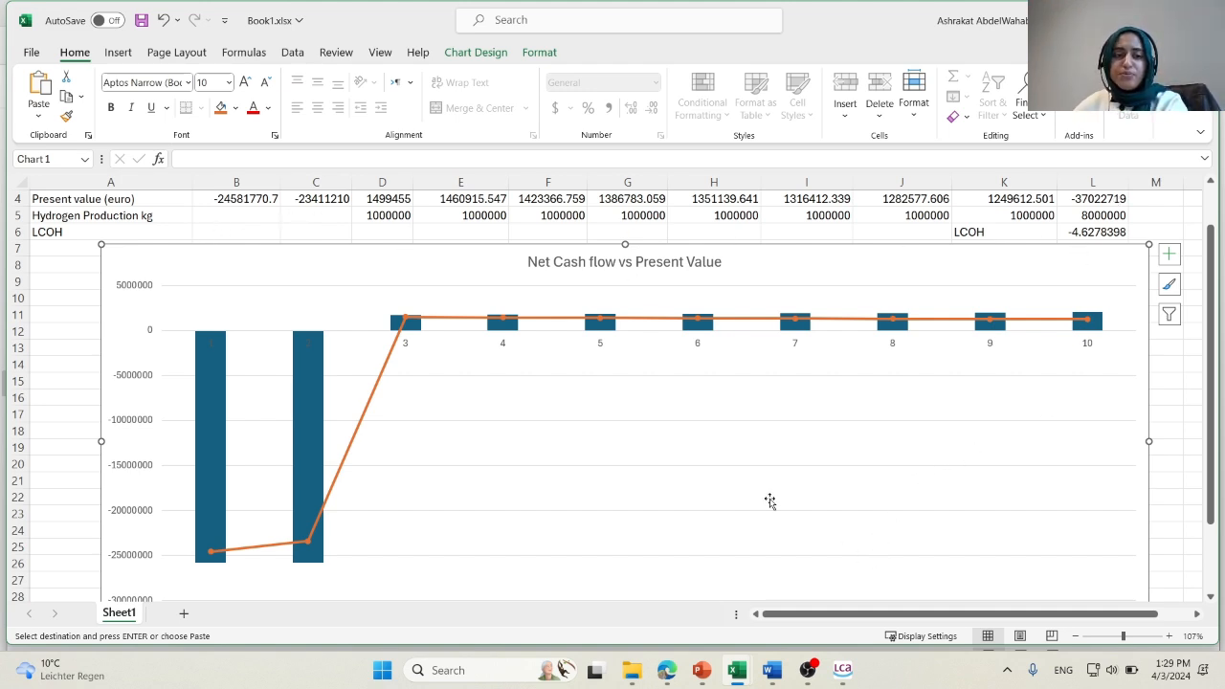
scroll(753, 494, down, 1)
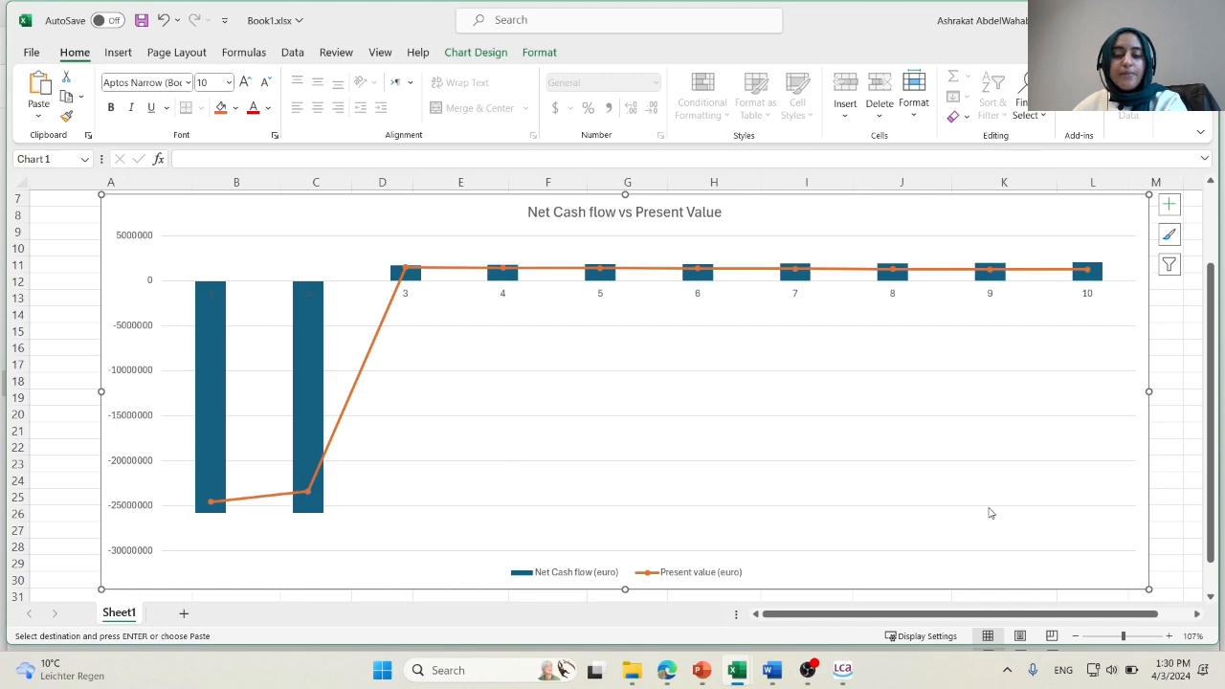
scroll(987, 508, up, 1)
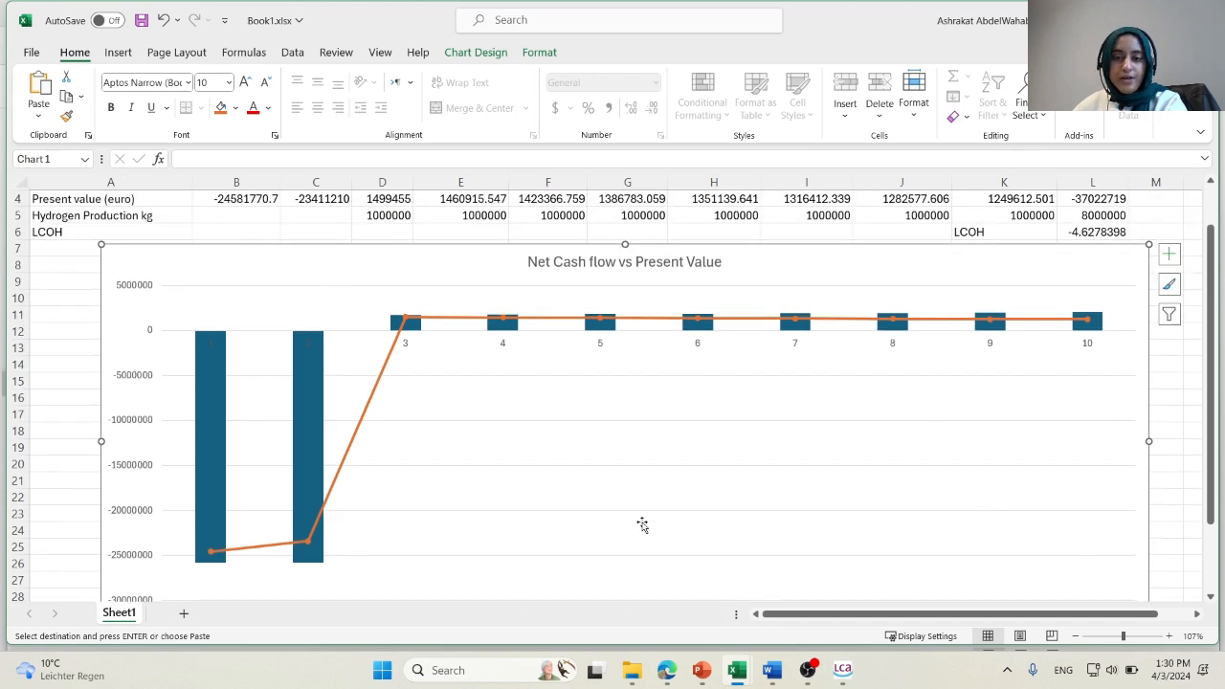
scroll(642, 525, up, 1)
Switch to the SH2E LCC guidelines document in Word and review the present value equation, its variable definitions and the discounting guidance.
mouse_move(772, 670)
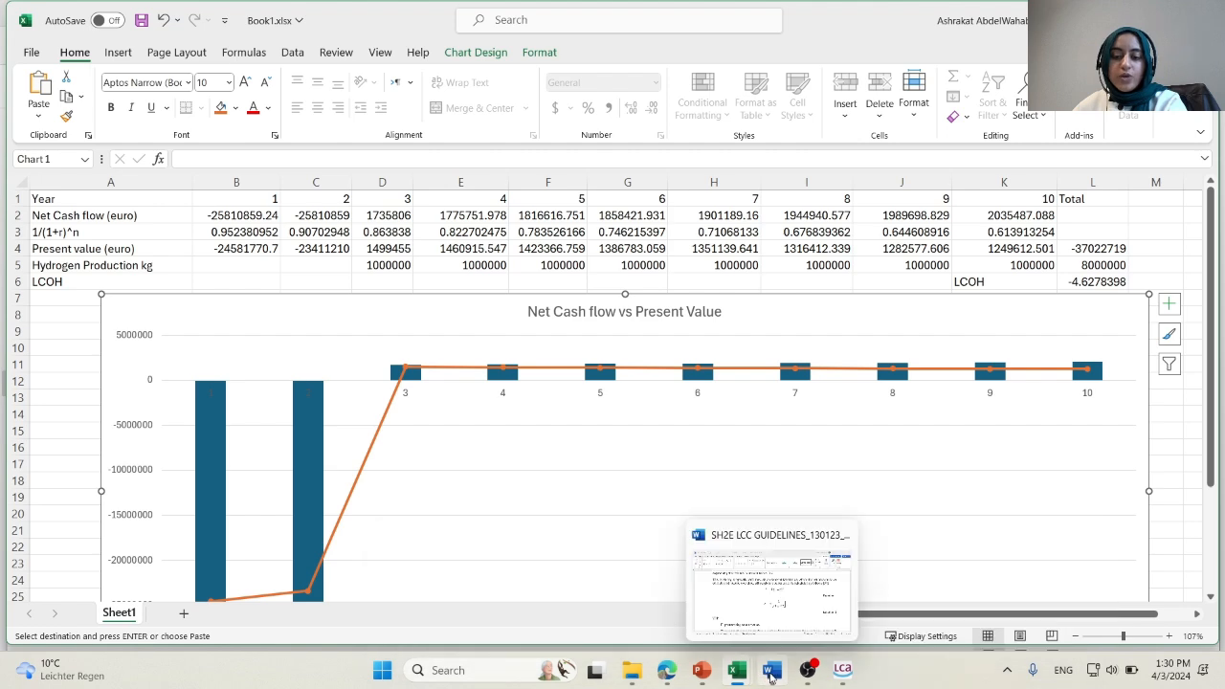
click(783, 624)
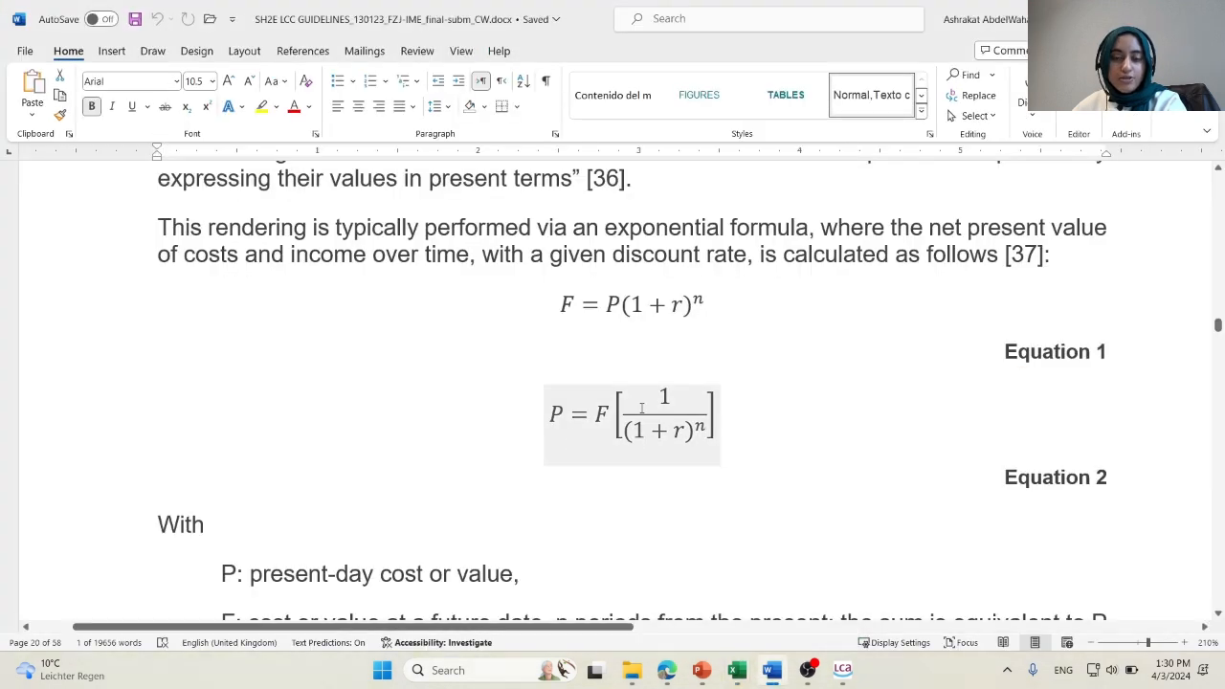
scroll(925, 508, down, 3)
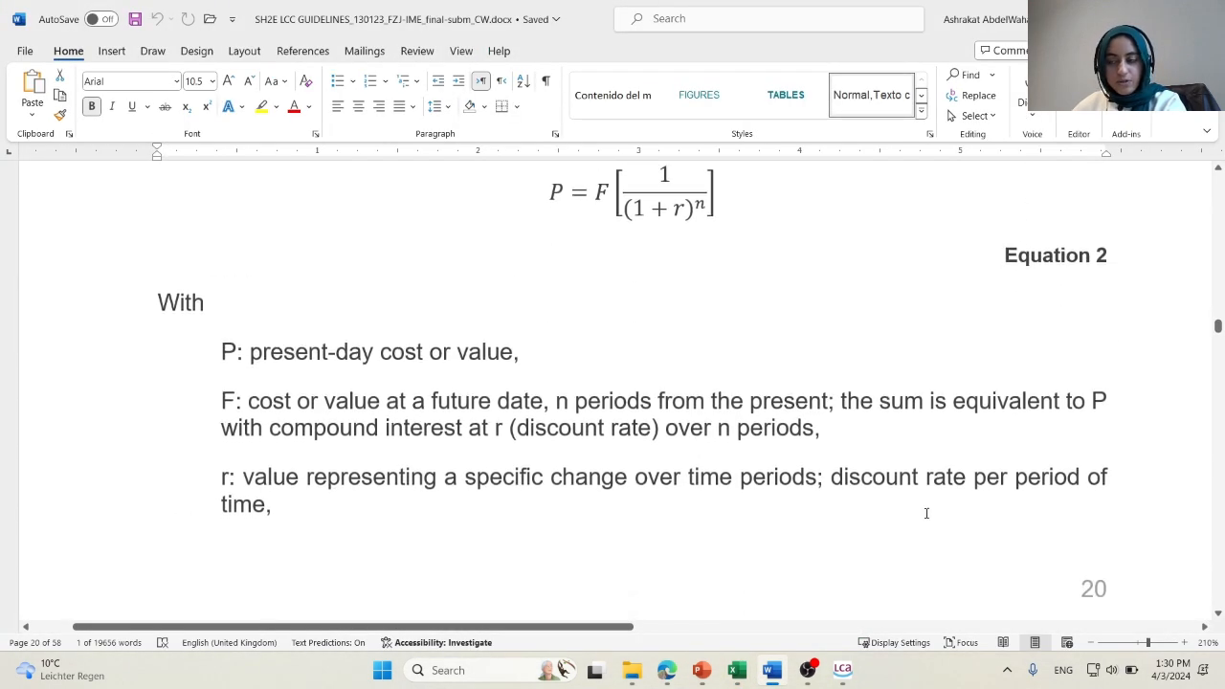
scroll(1222, 396, down, 15)
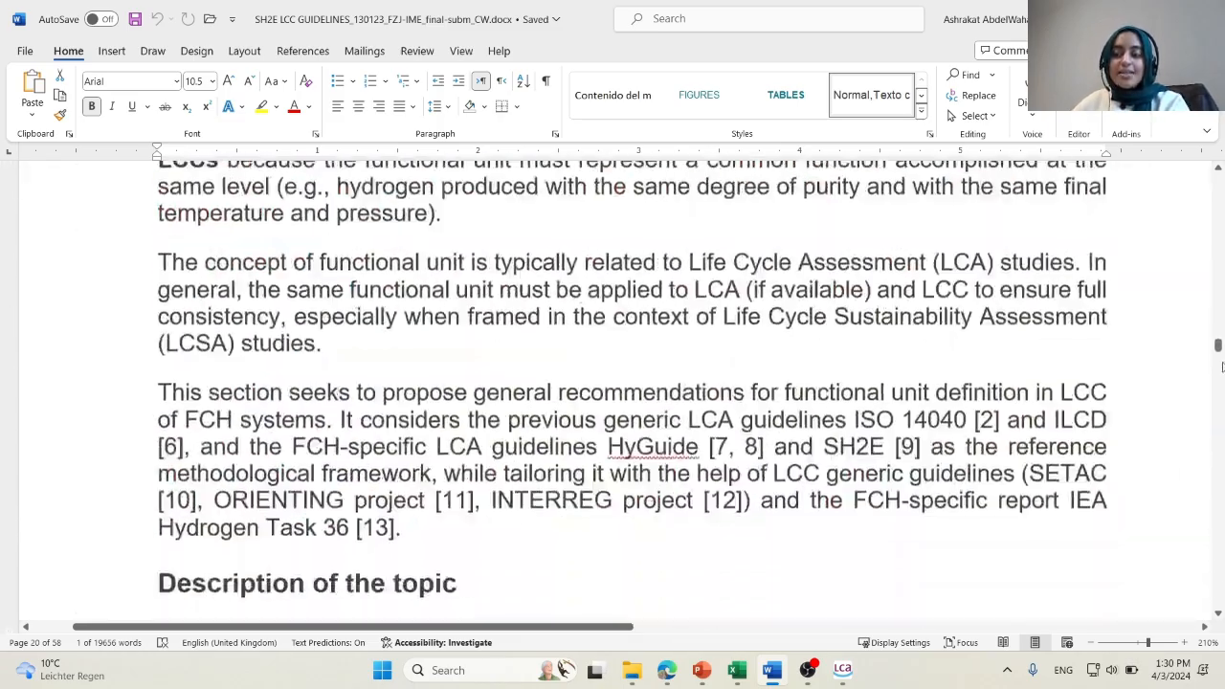
Search the guidelines document for LCOH and review the levelized cost of hydrogen equation and its variable definitions.
drag(1221, 367, 1220, 480)
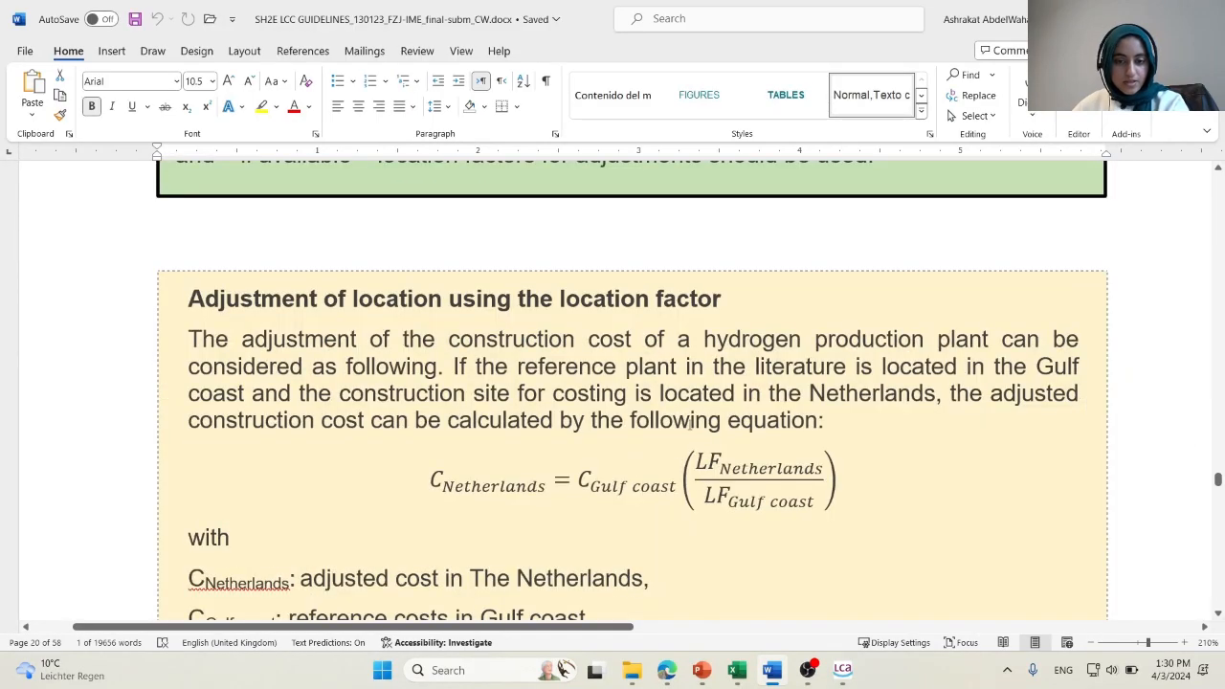
scroll(514, 396, down, 1)
key(ctrl+f)
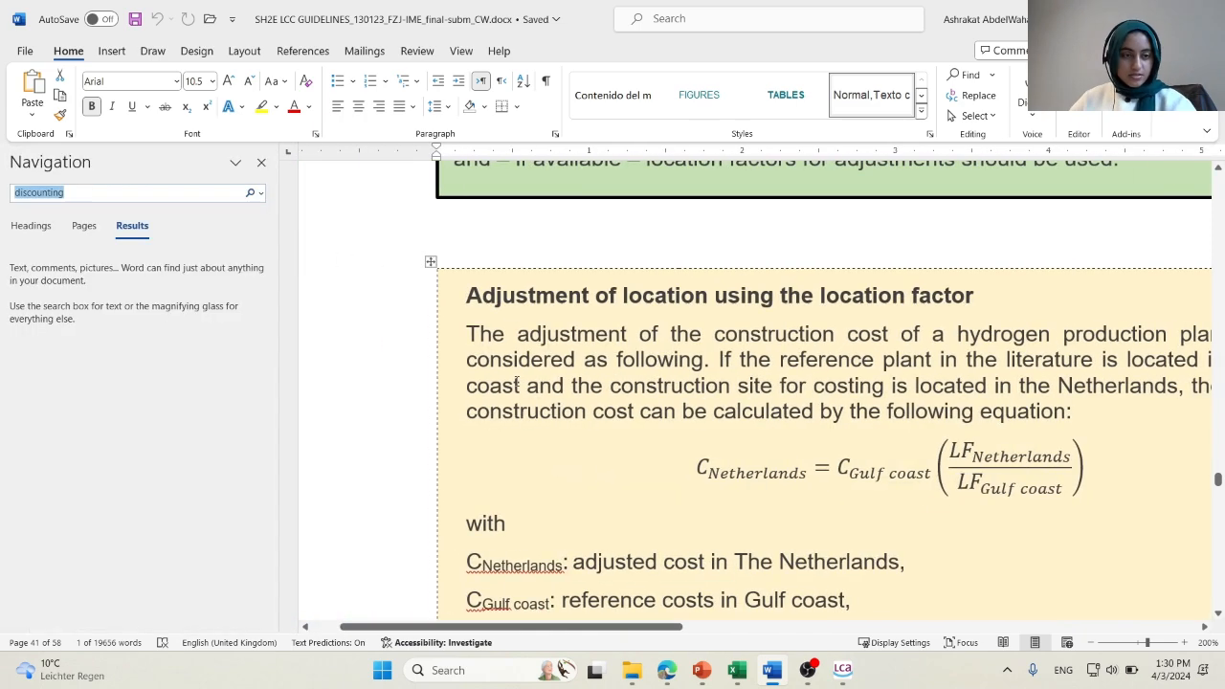
text(LCC)
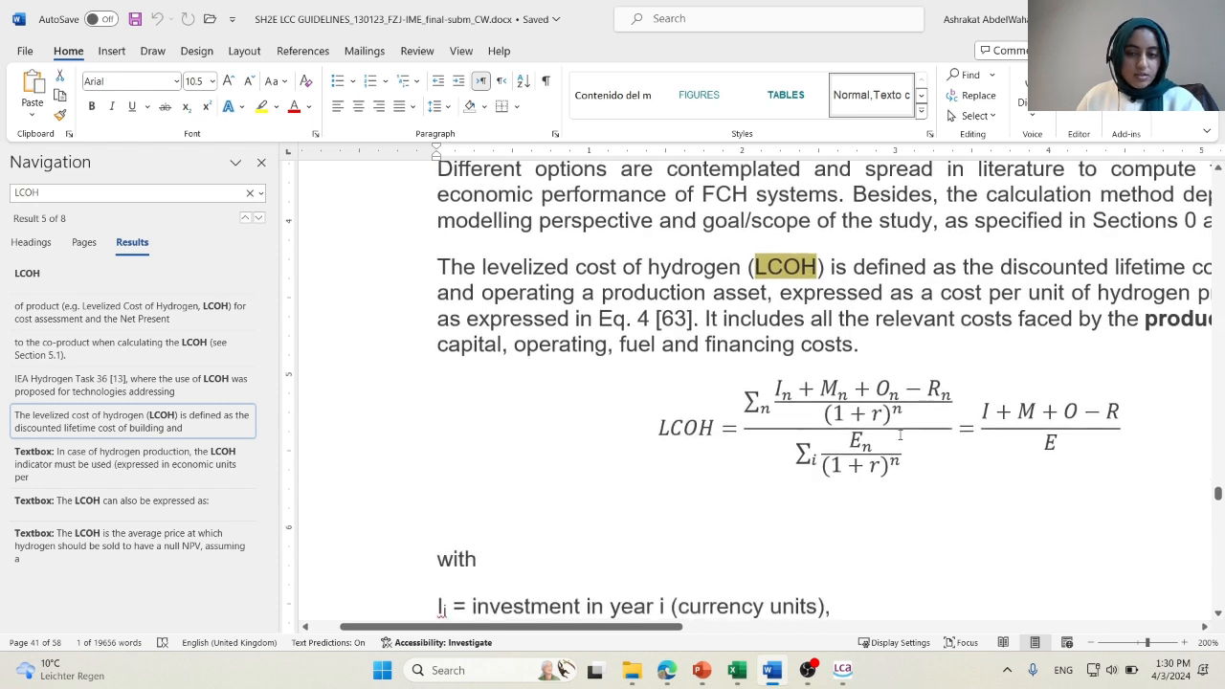
scroll(899, 436, down, 1)
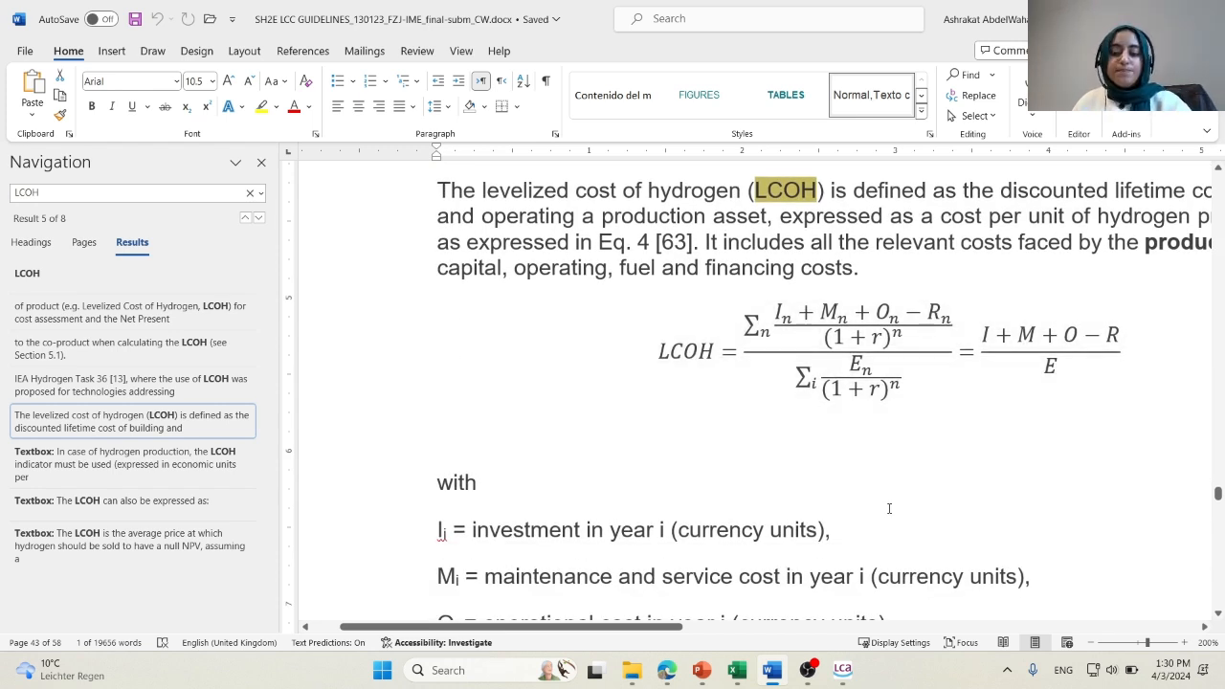
Switch back to FCH-LCA to view the parameter analysis results for the LCA of FCEV.
click(855, 673)
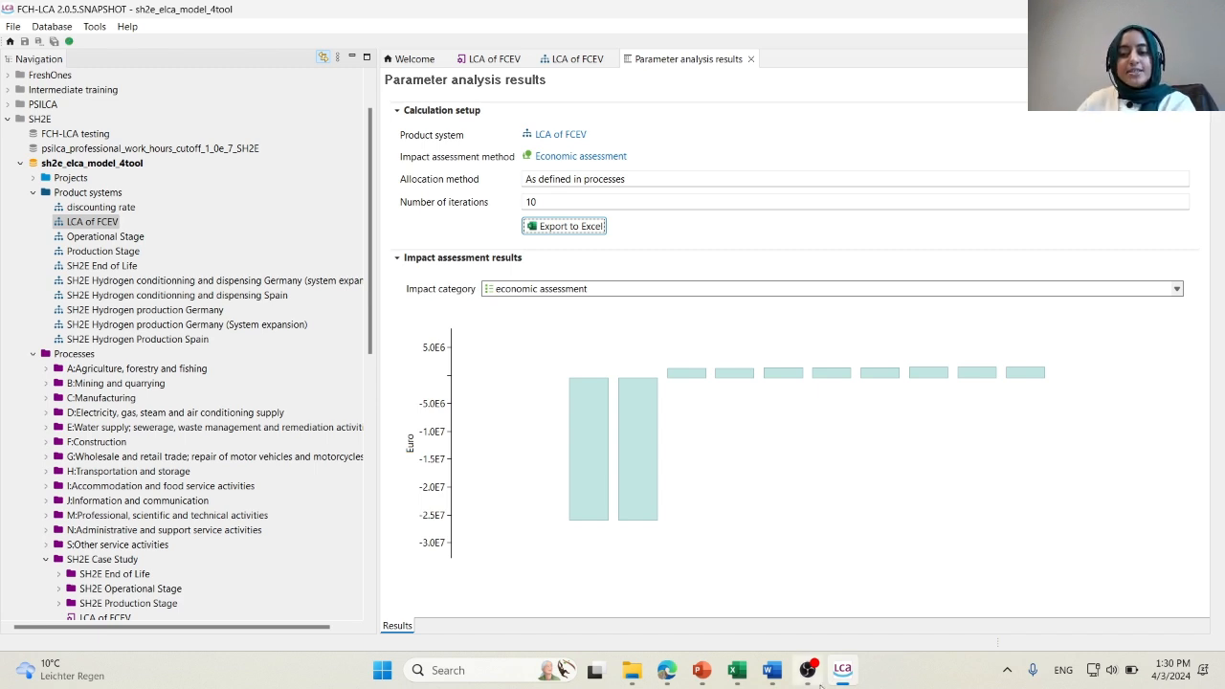
mouse_move(820, 684)
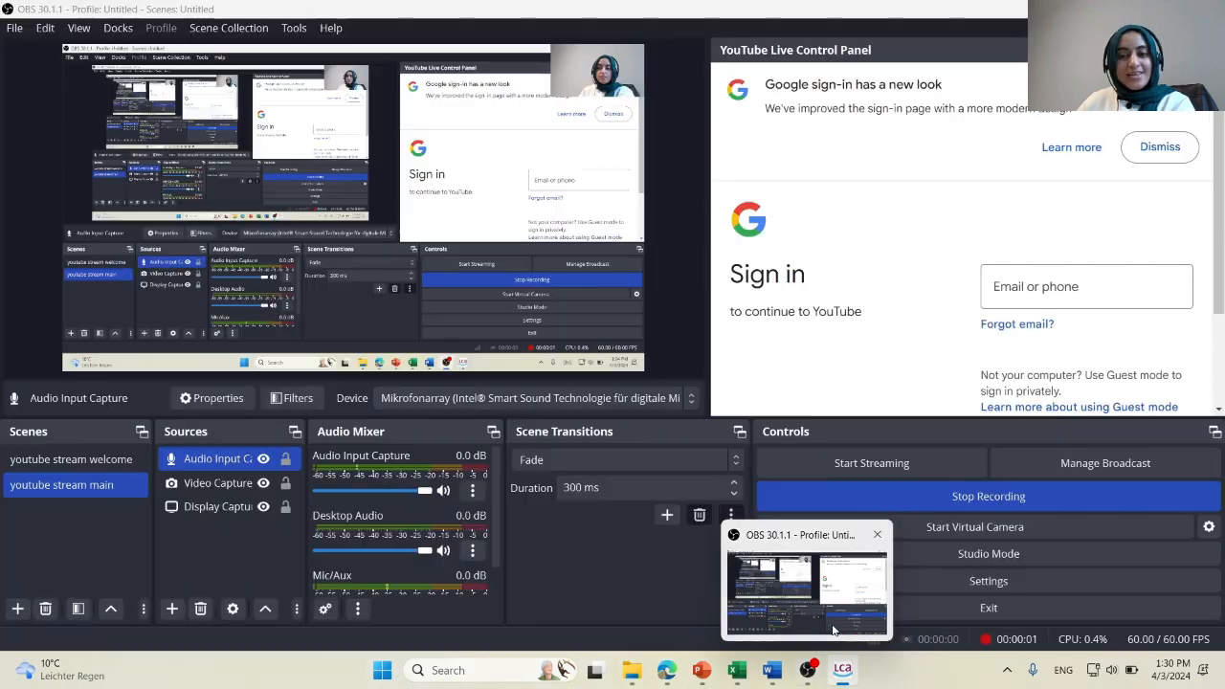